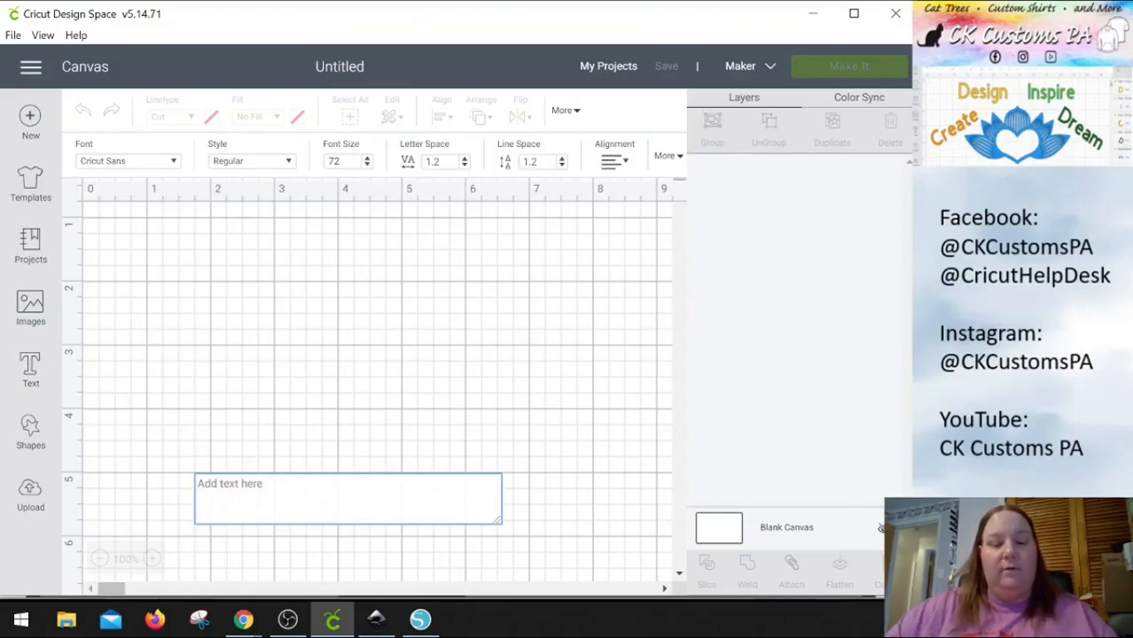
# Enter "CK Customs PA" as the text and move it up to the upper-left area of the canvas
pyautogui.write('CK')
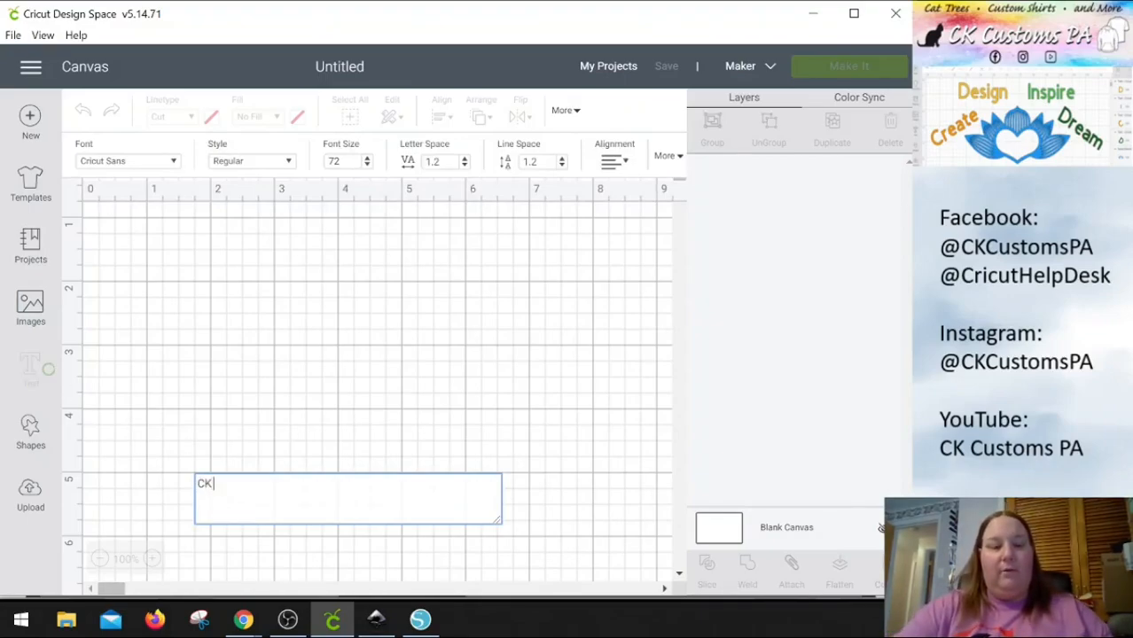
pyautogui.write(' Customs PA')
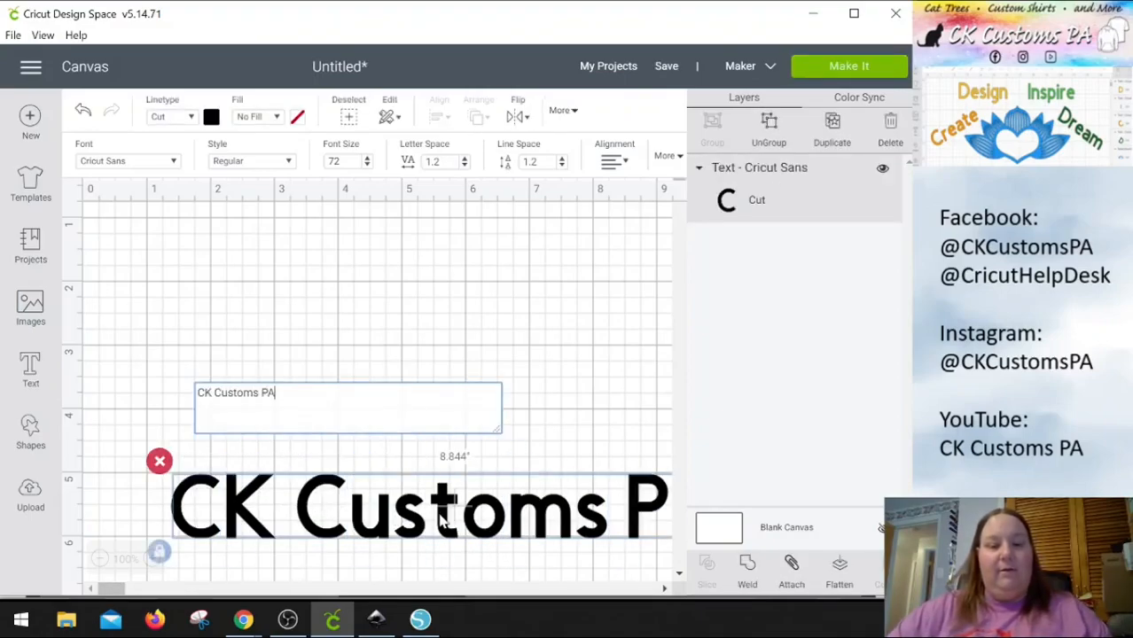
pyautogui.moveTo(440, 498); pyautogui.dragTo(362, 266)
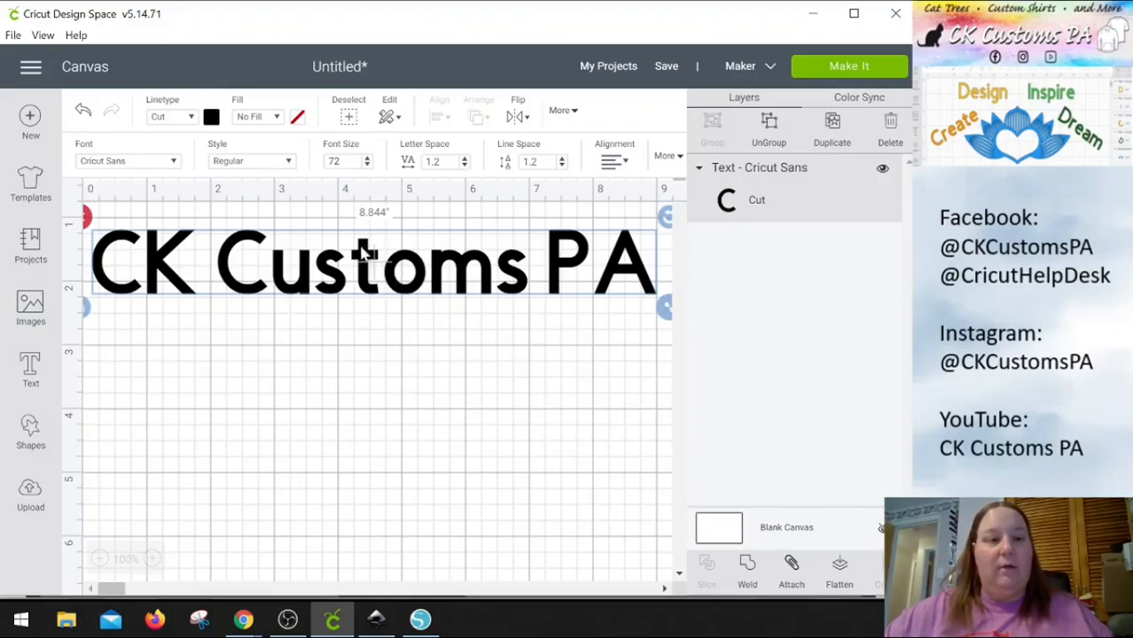
# Filter the fonts to Multi-Layer and look through the list, checking previews, prices and cutting or writing types
pyautogui.click(174, 163)
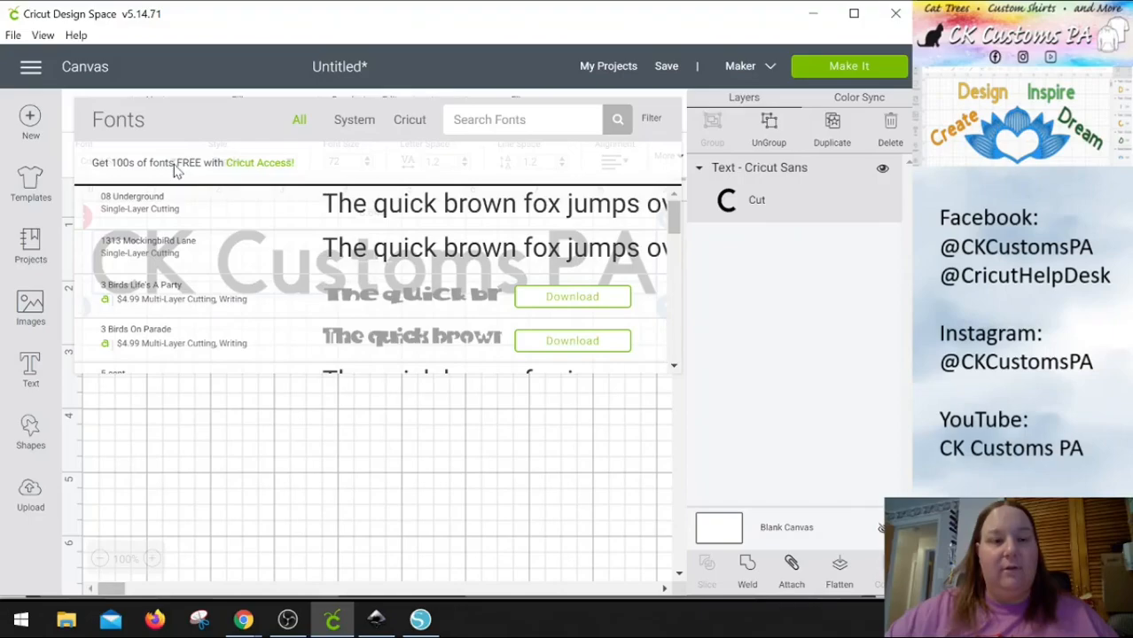
pyautogui.click(652, 120)
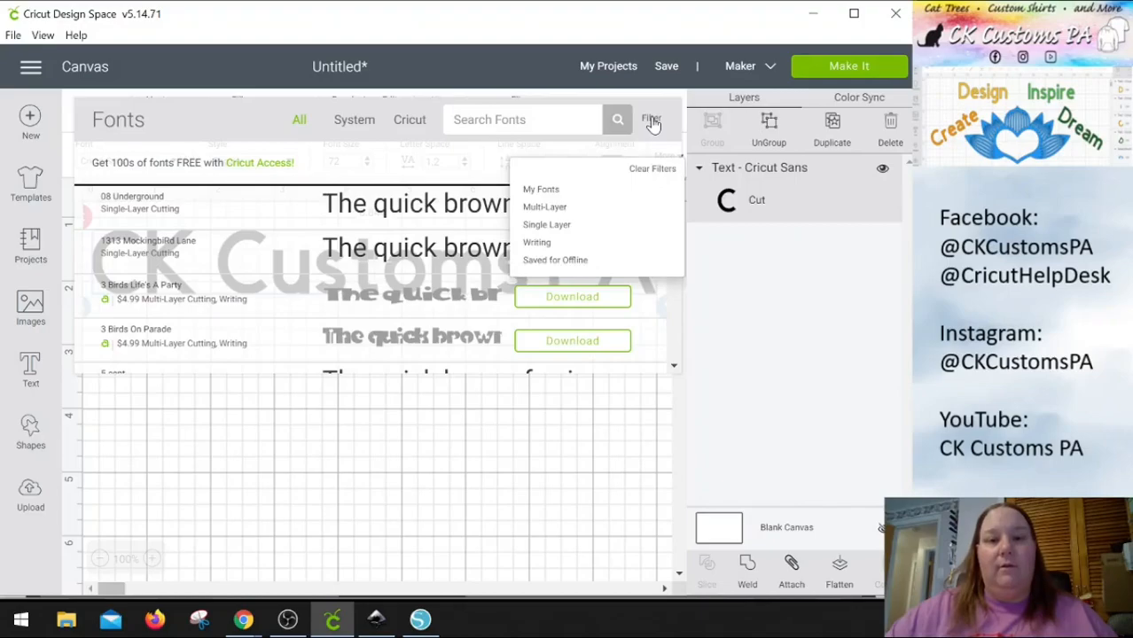
pyautogui.click(553, 209)
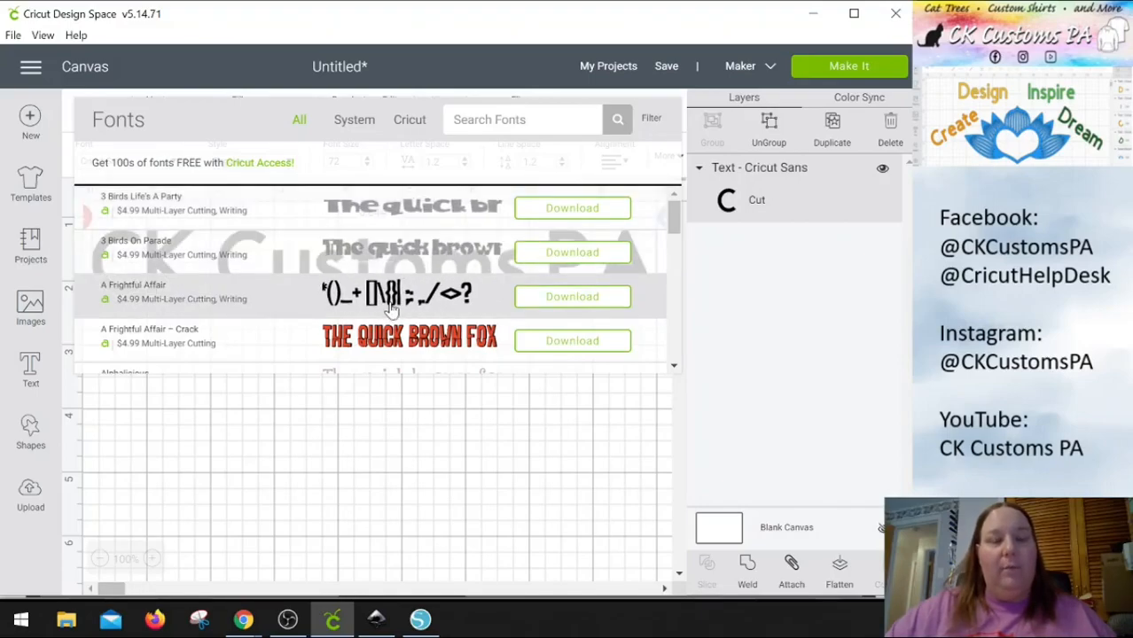
pyautogui.scroll(-2, 391, 310)
pyautogui.scroll(-2, 391, 311)
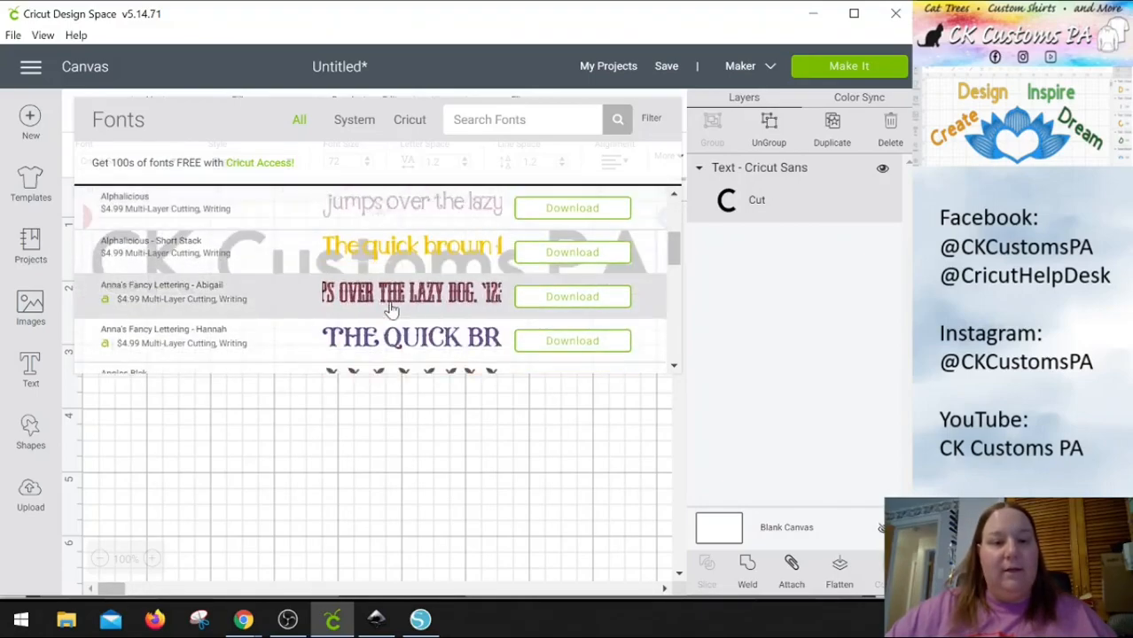
pyautogui.scroll(-2, 391, 310)
pyautogui.scroll(-2, 391, 310)
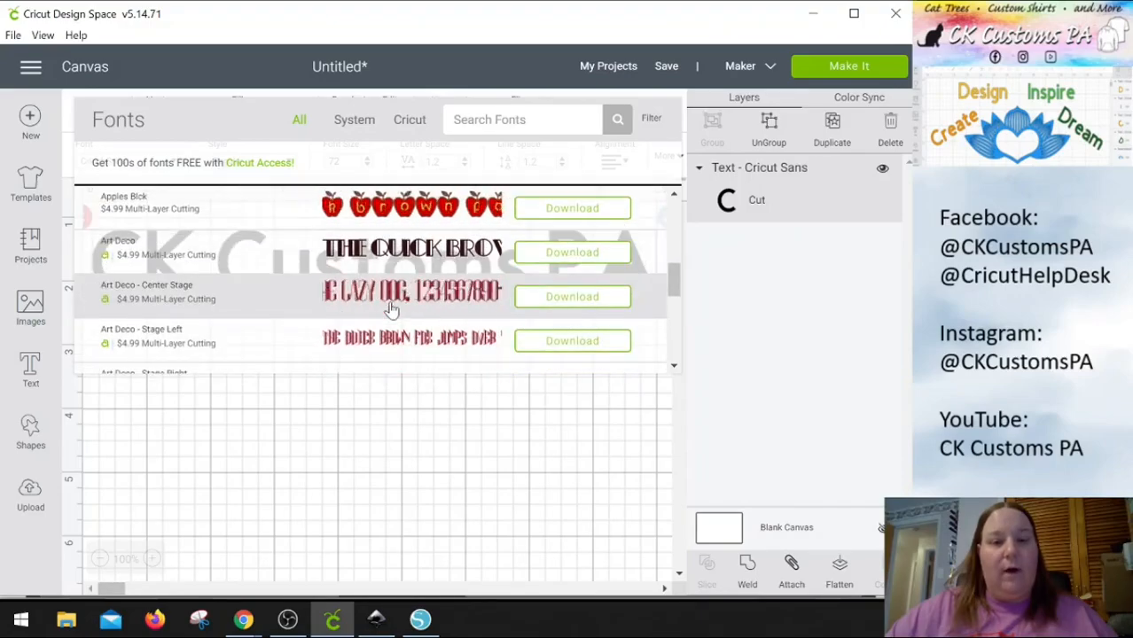
pyautogui.scroll(-2, 391, 310)
pyautogui.scroll(-2, 391, 310)
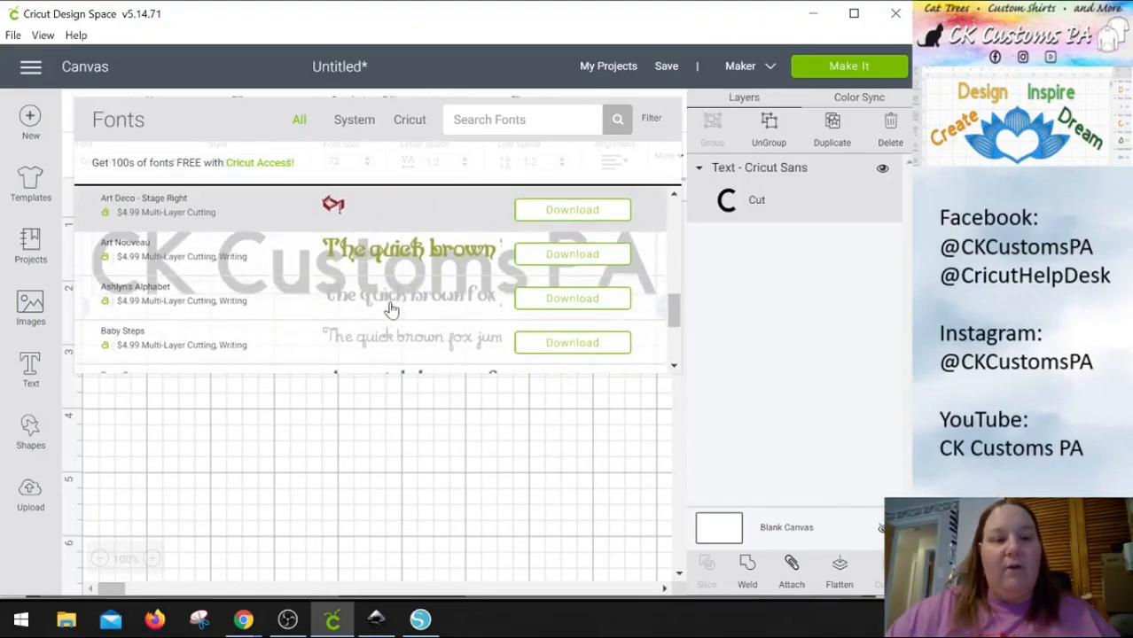
pyautogui.scroll(-2, 391, 311)
pyautogui.scroll(-1, 391, 310)
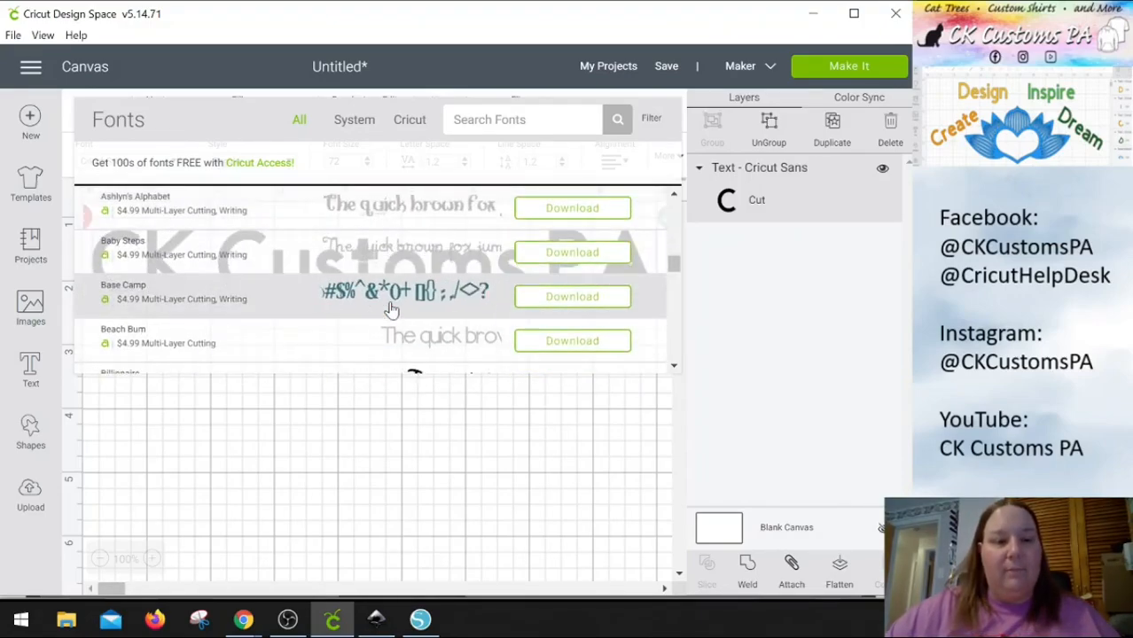
pyautogui.scroll(-1, 391, 310)
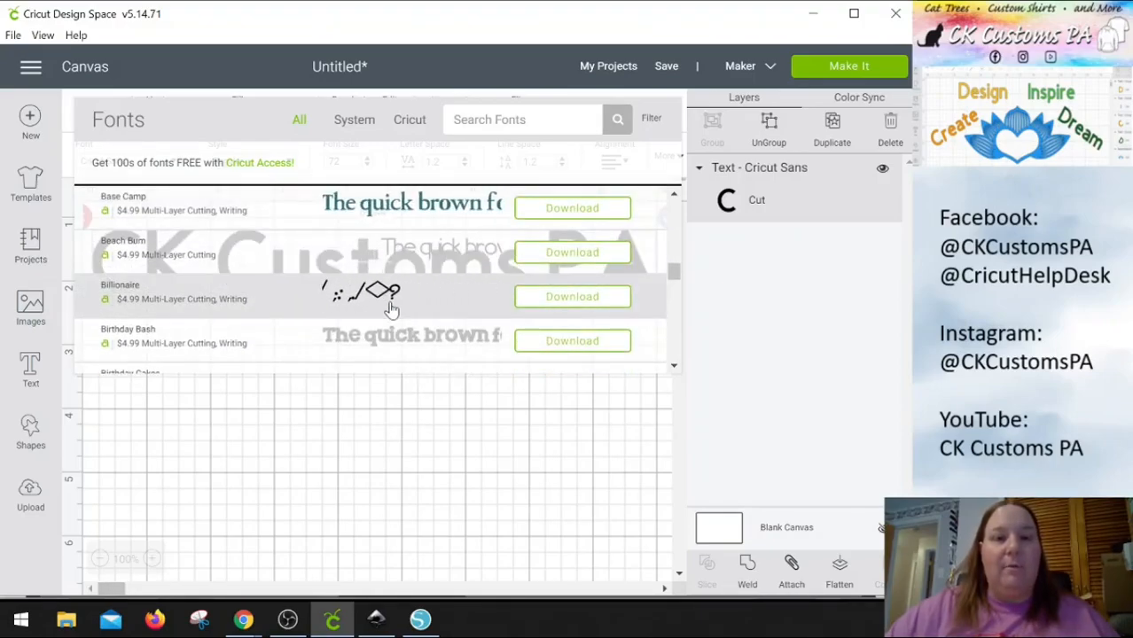
pyautogui.scroll(-2, 391, 308)
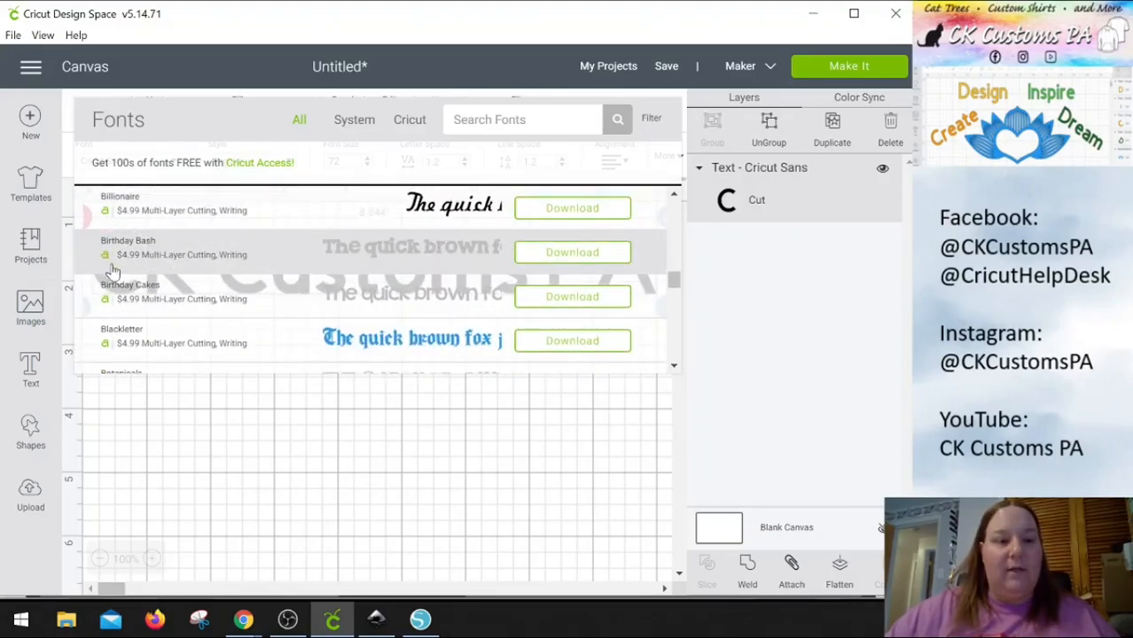
pyautogui.scroll(-2, 274, 257)
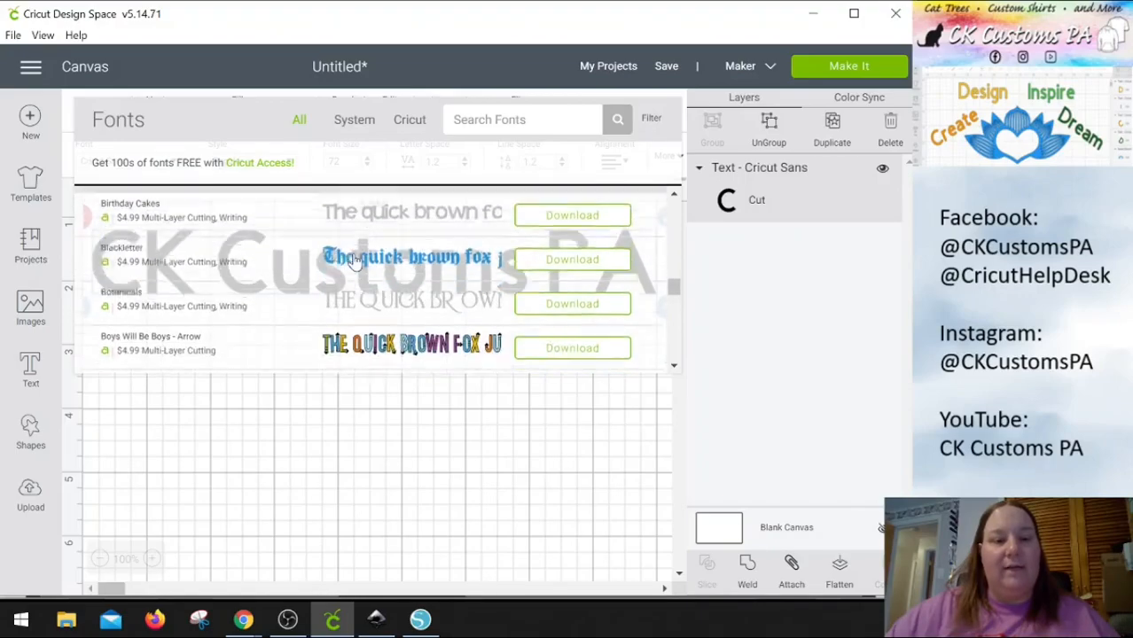
pyautogui.scroll(-2, 354, 259)
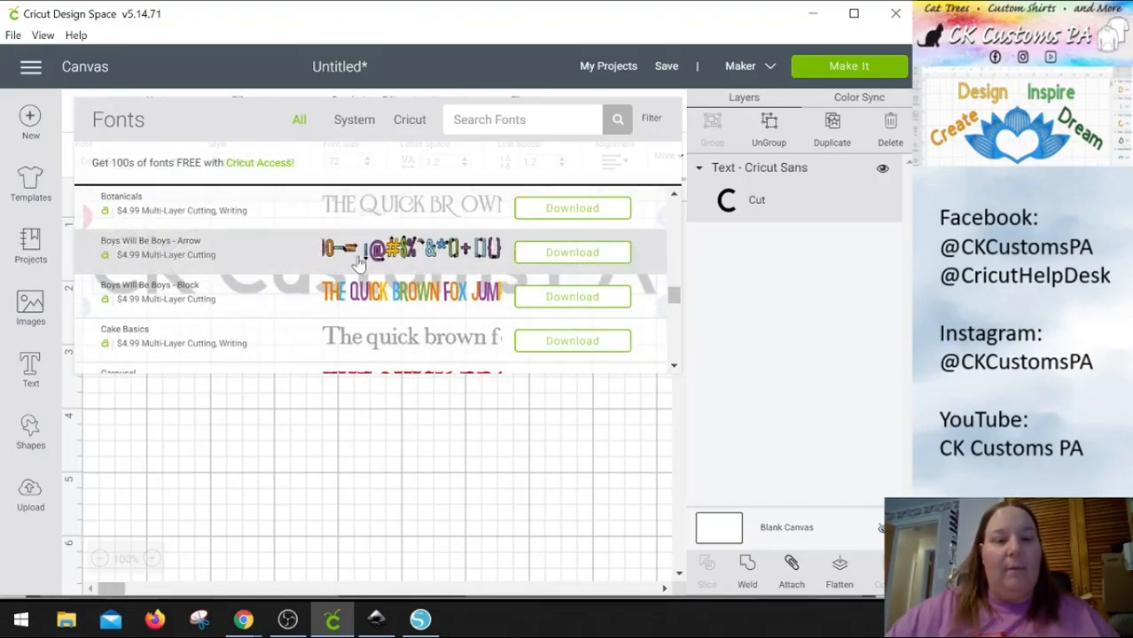
# Add the My Fonts filter and apply the Cricut Craft Room Basics font to the text
pyautogui.click(653, 125)
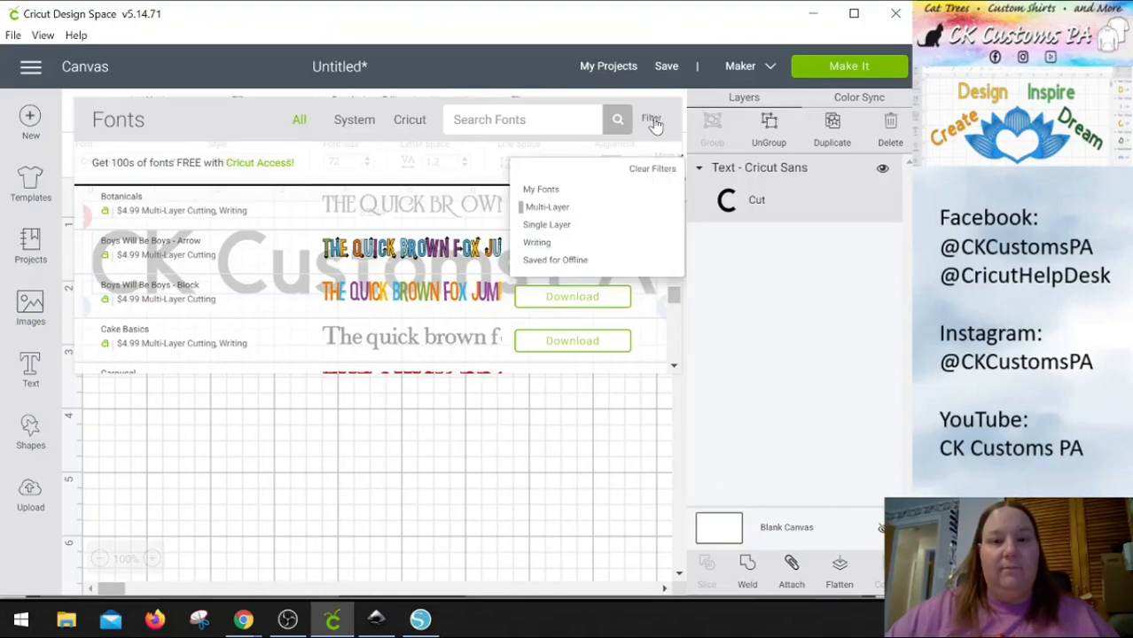
pyautogui.click(542, 191)
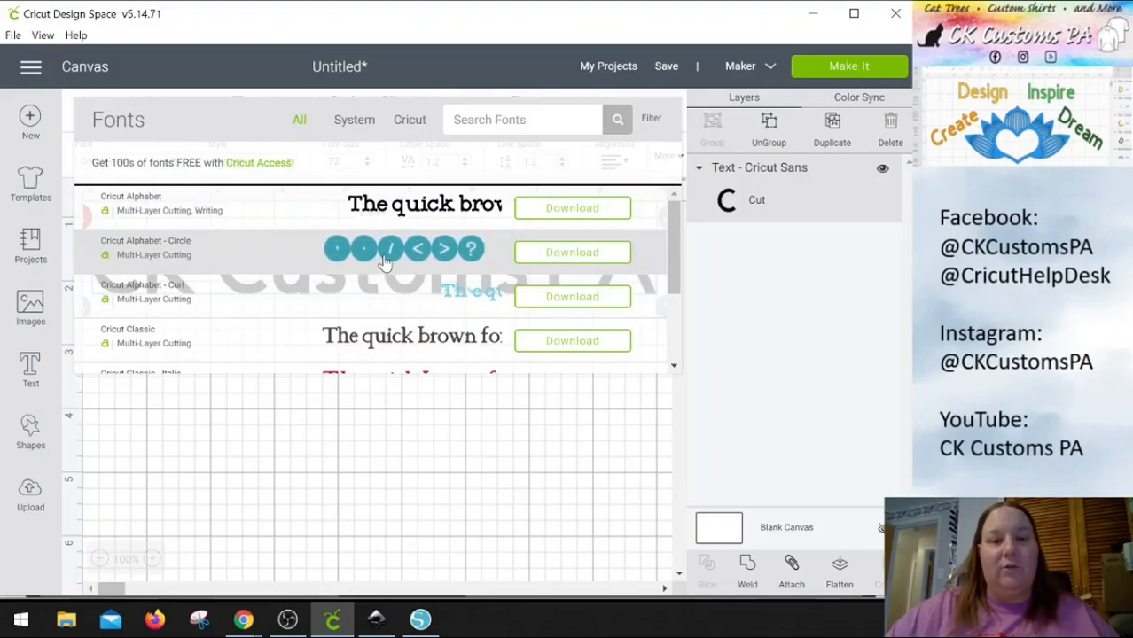
pyautogui.scroll(-3, 325, 323)
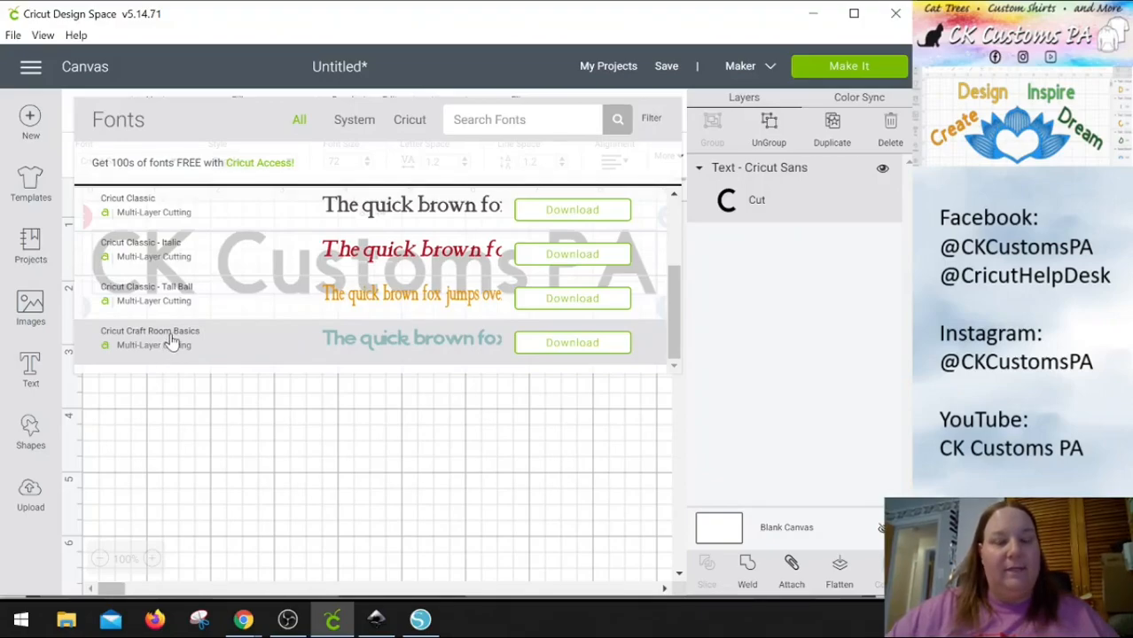
pyautogui.click(364, 343)
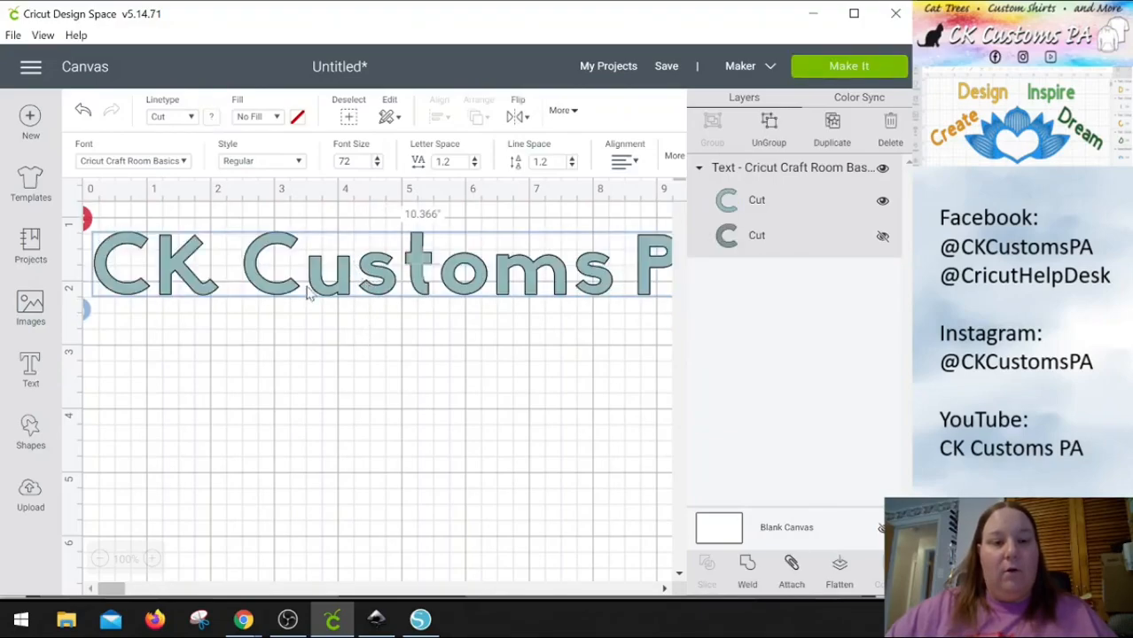
# Reduce the text's width to 8.8 inches with proportions locked, and reposition it near the canvas's upper-left edge
pyautogui.moveTo(335, 296); pyautogui.dragTo(264, 298)
pyautogui.moveTo(535, 270); pyautogui.dragTo(585, 268)
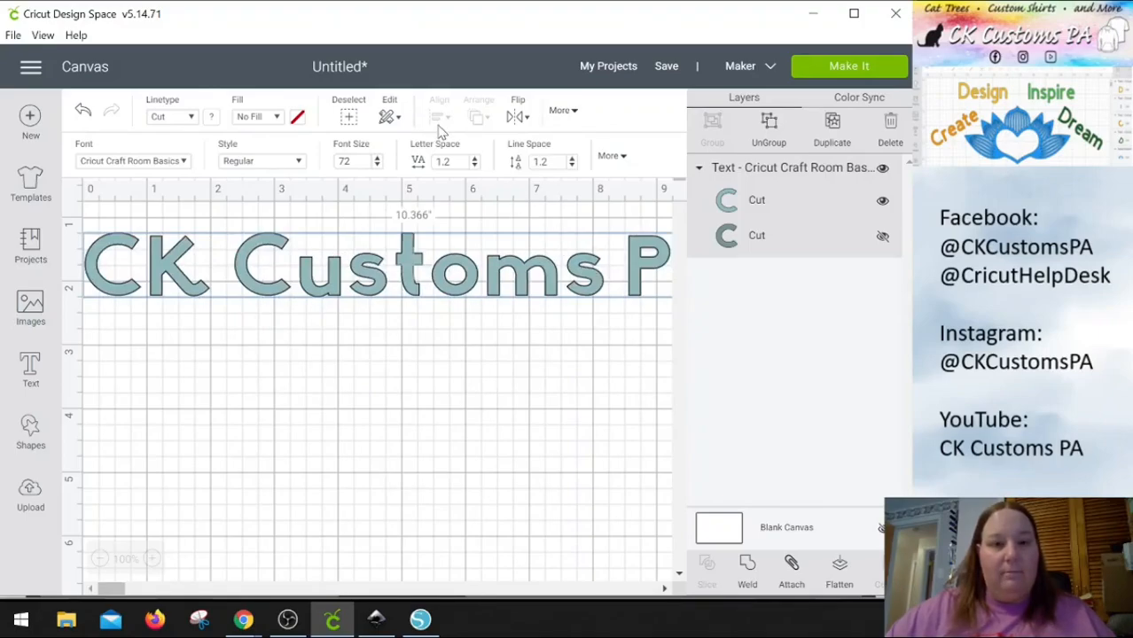
pyautogui.click(392, 119)
pyautogui.click(571, 113)
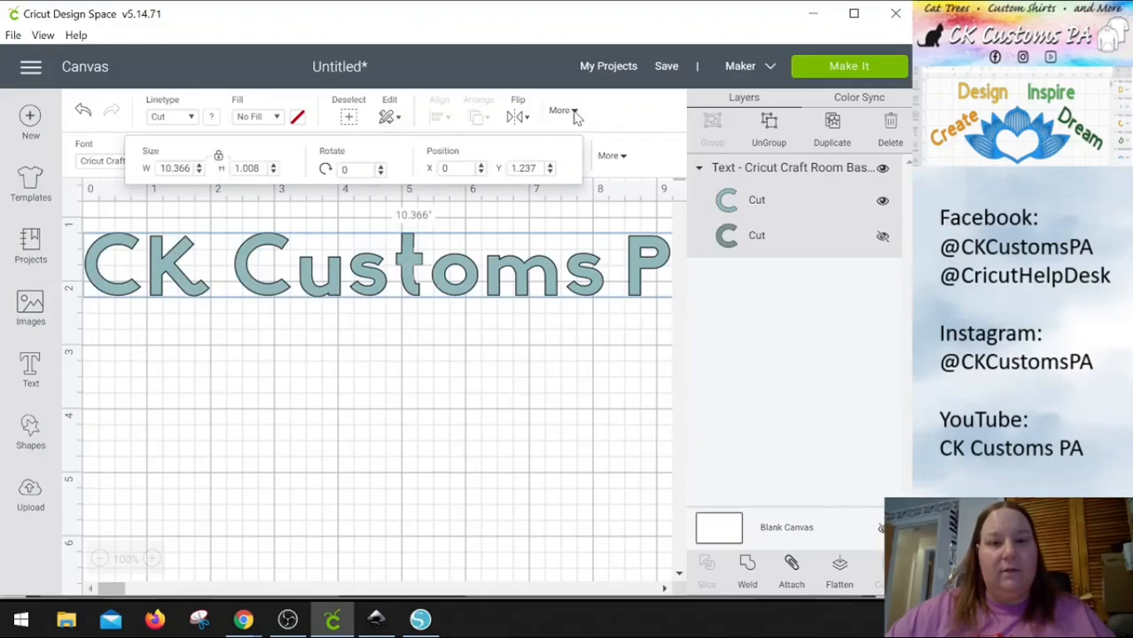
pyautogui.click(199, 172)
pyautogui.click(199, 172)
pyautogui.click(198, 172)
pyautogui.click(198, 172)
pyautogui.click(199, 172)
pyautogui.click(198, 172)
pyautogui.click(198, 172)
pyautogui.click(199, 172)
pyautogui.click(199, 171)
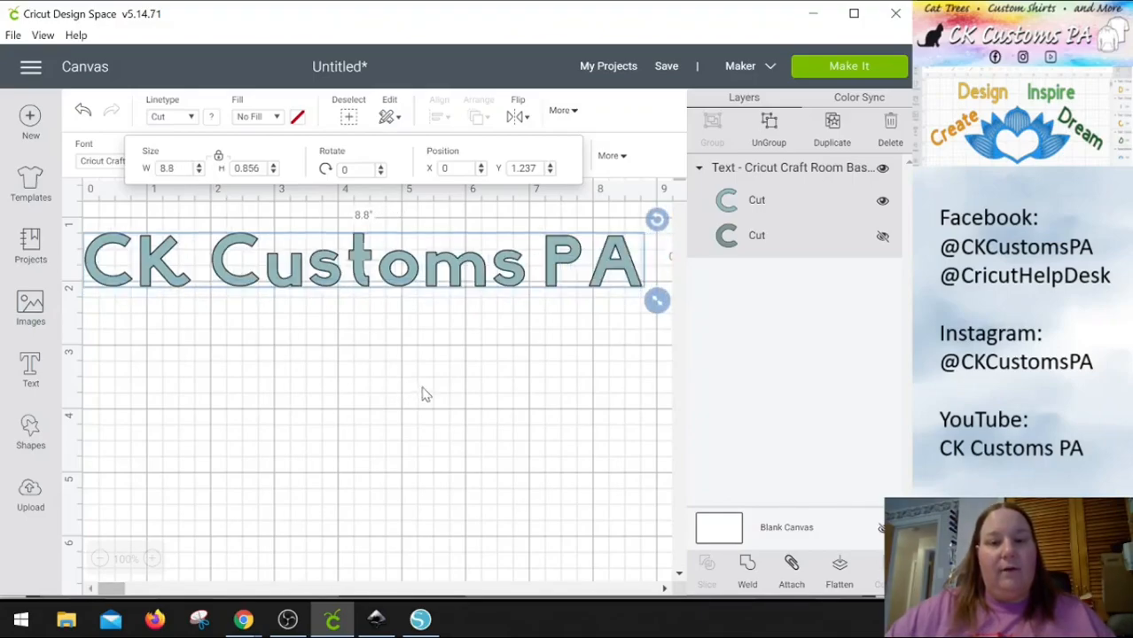
pyautogui.moveTo(456, 276); pyautogui.dragTo(468, 269)
pyautogui.click(454, 322)
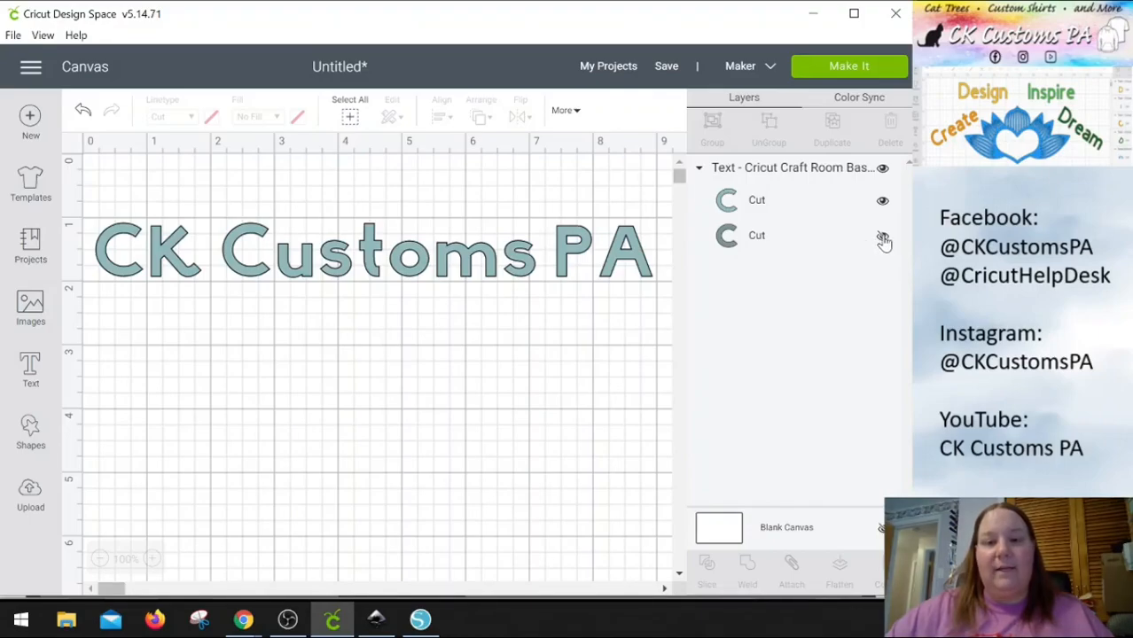
# Unhide the text's lower cut layer, and briefly hide the upper layer to view the lower one alone
pyautogui.click(883, 239)
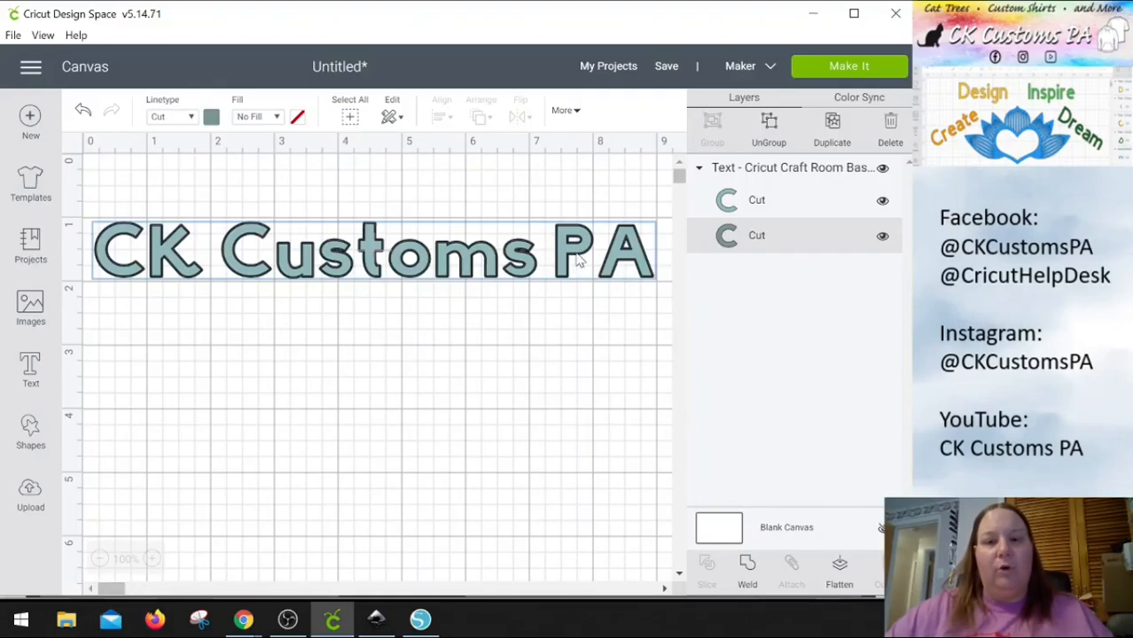
pyautogui.click(883, 202)
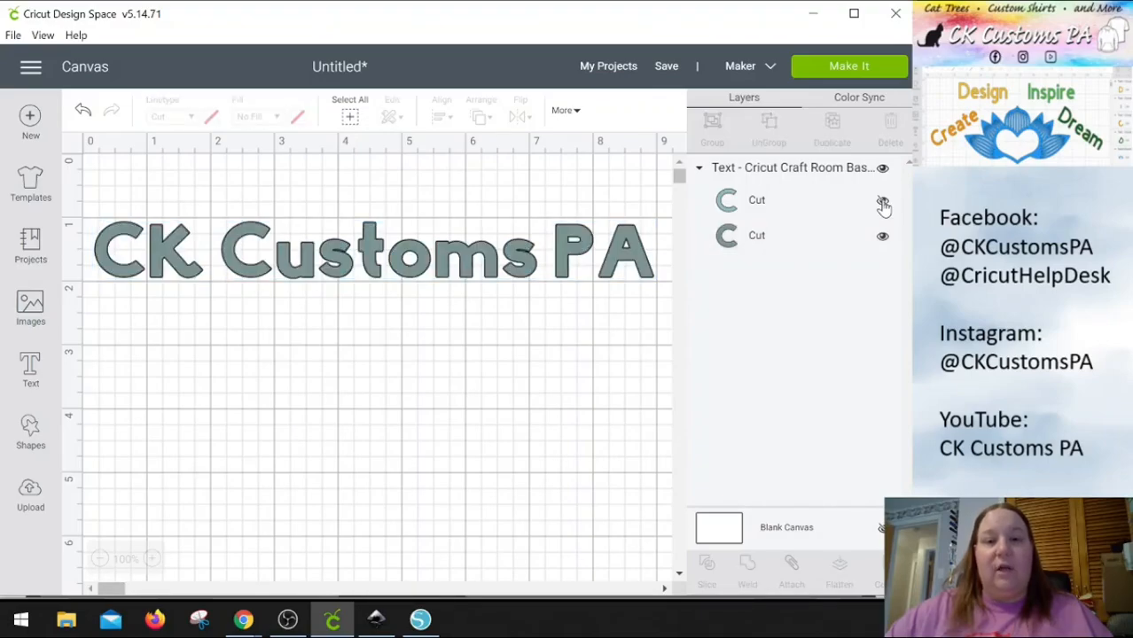
pyautogui.click(883, 204)
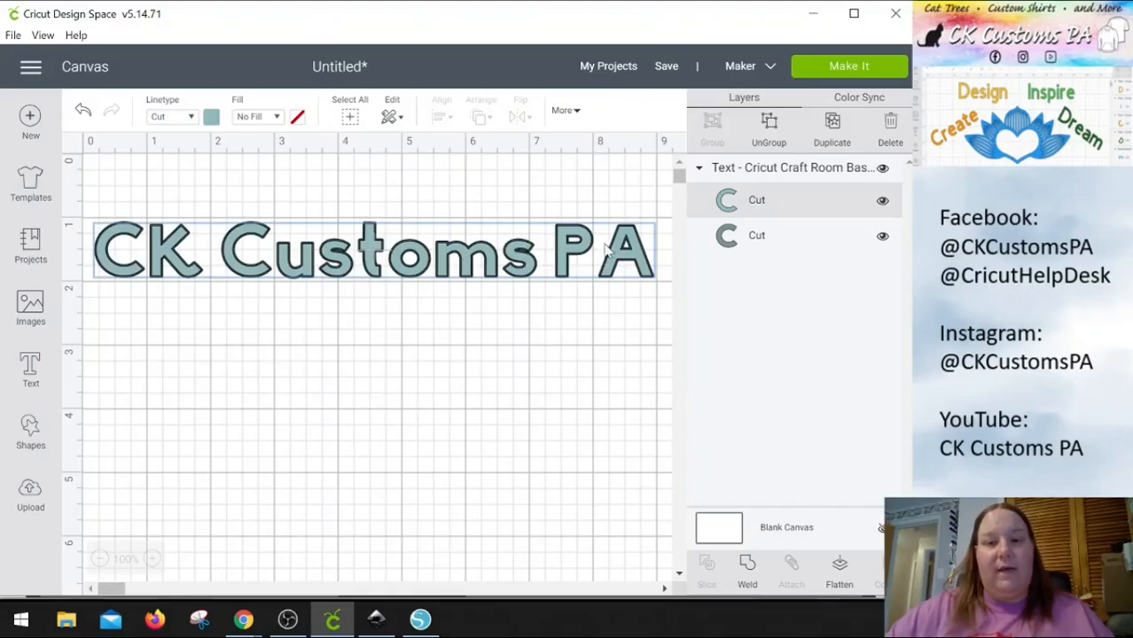
# Change the material color of the text's lower cut layer to red
pyautogui.click(762, 246)
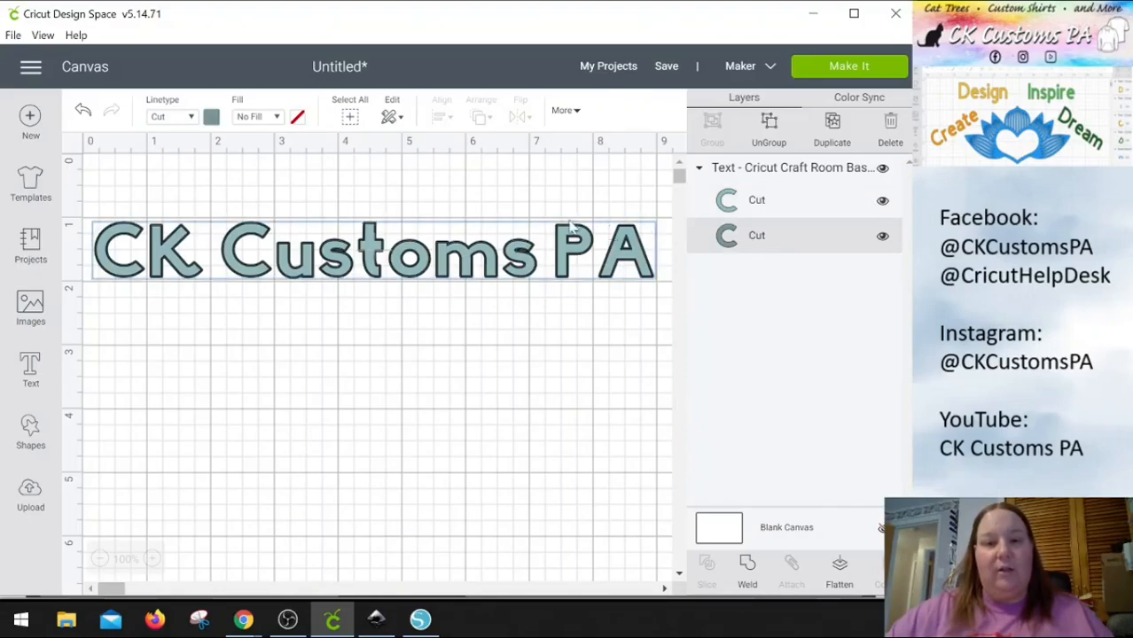
pyautogui.click(216, 117)
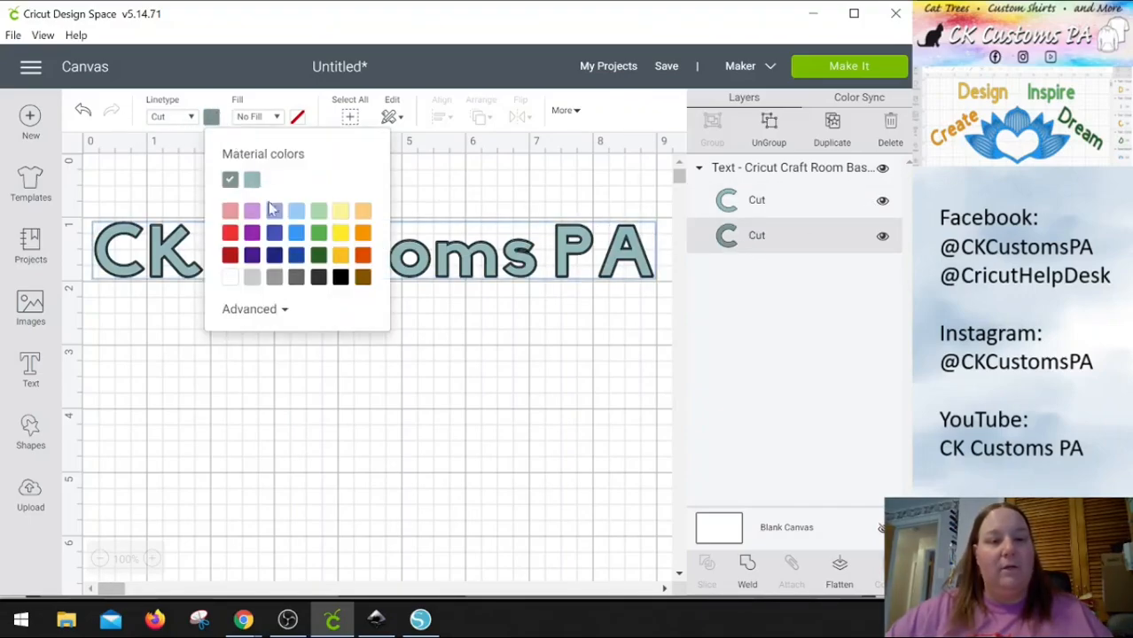
pyautogui.click(229, 234)
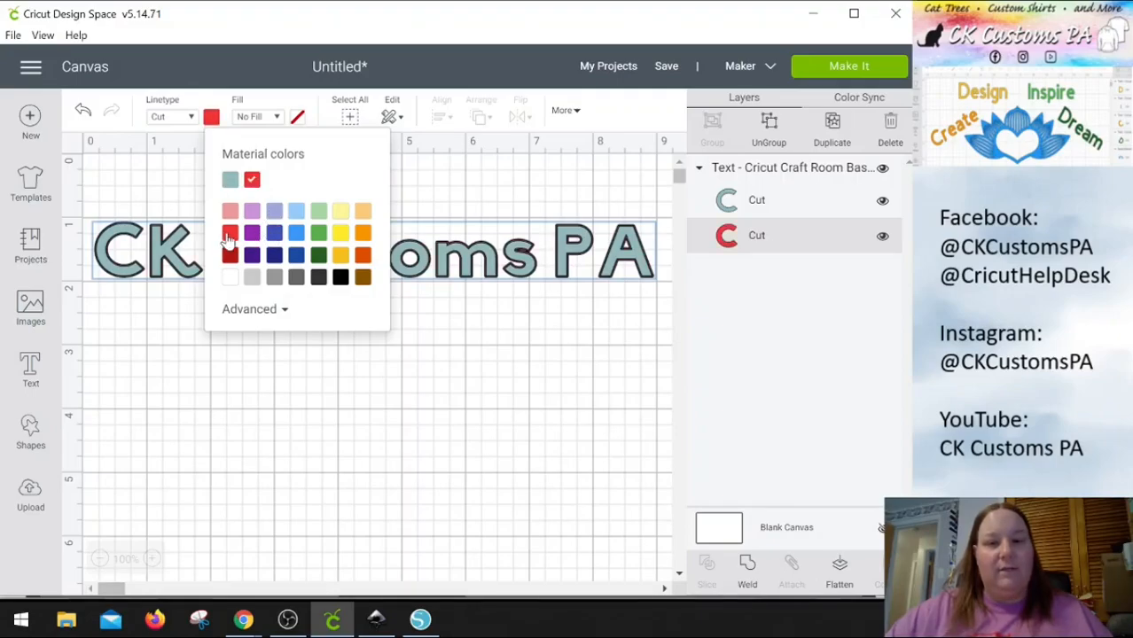
pyautogui.click(508, 336)
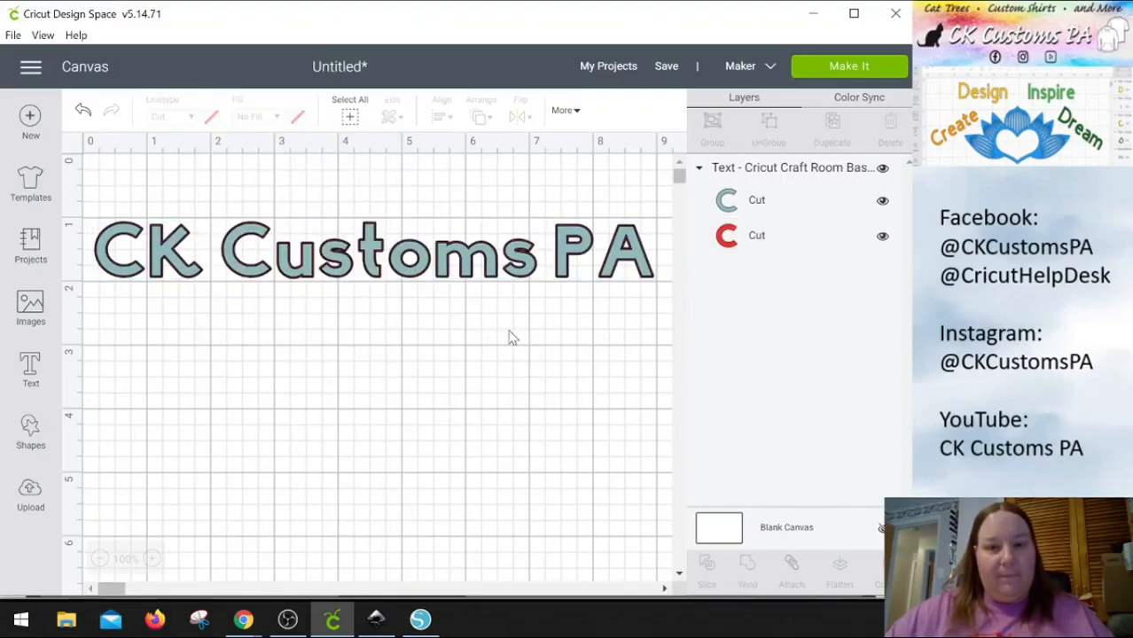
# Examine the two text layers by hiding and reshowing the upper one and comparing the editing options for each selection
pyautogui.click(883, 202)
pyautogui.click(882, 202)
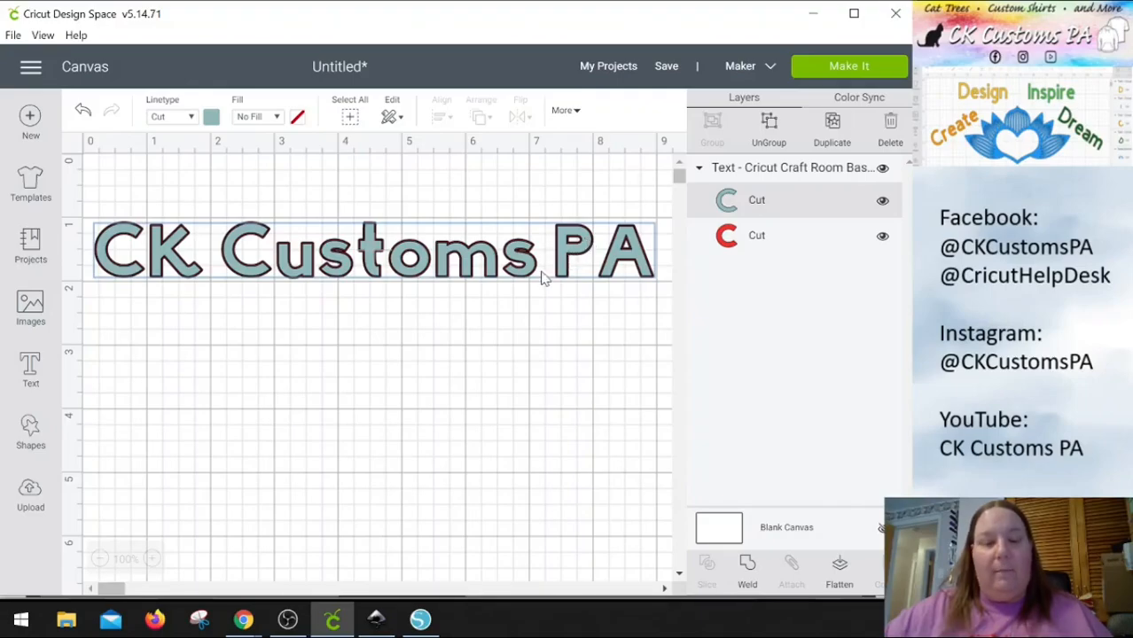
pyautogui.click(738, 235)
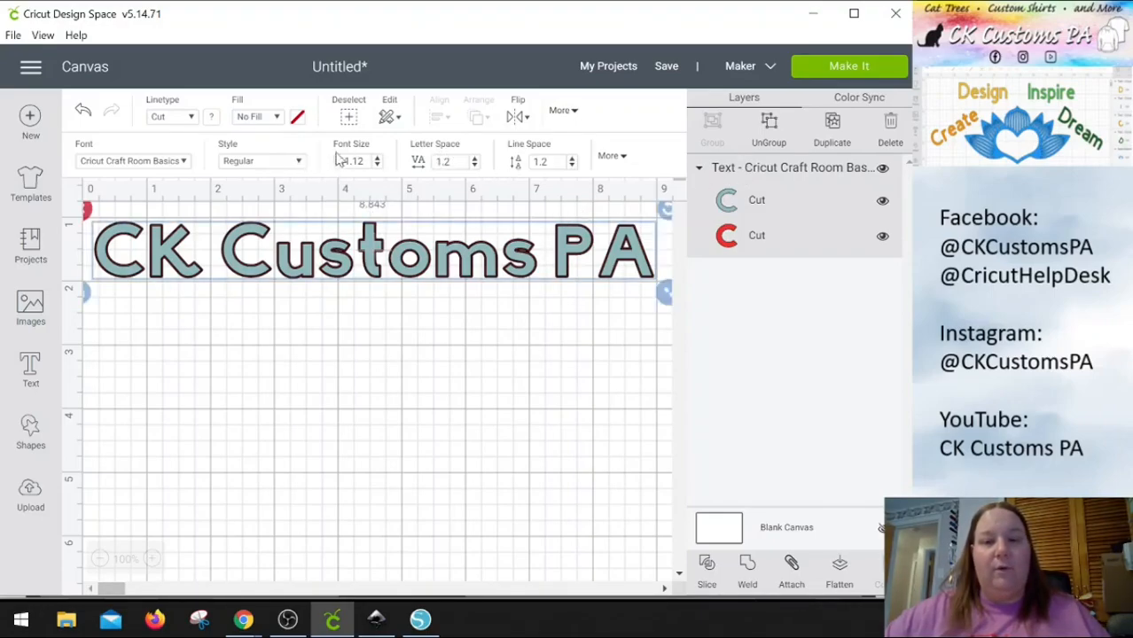
pyautogui.click(768, 211)
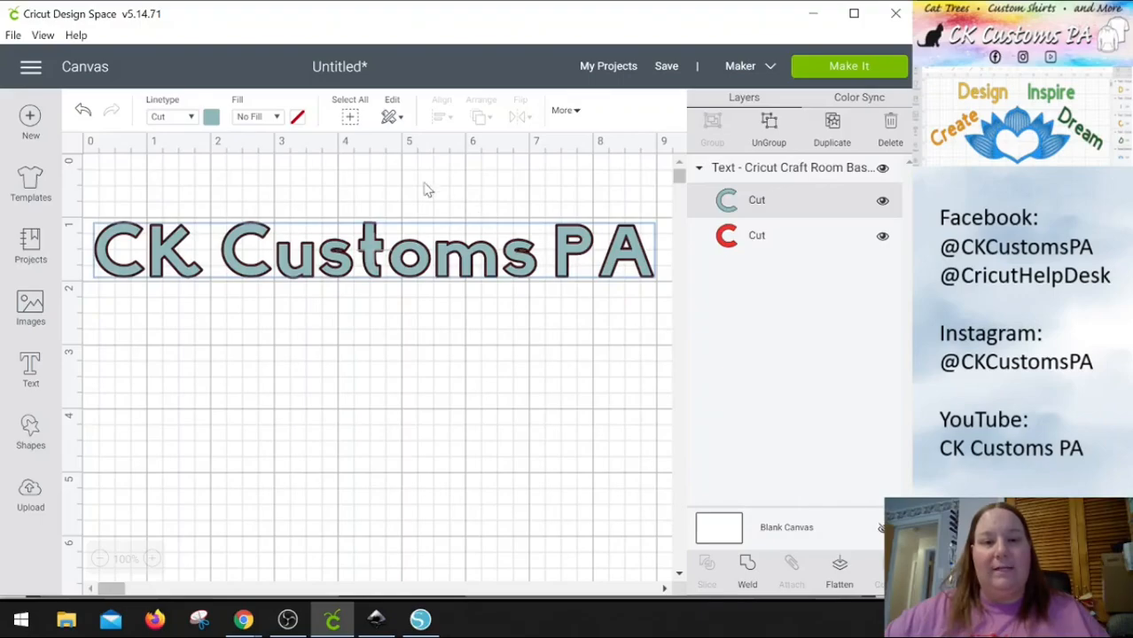
# Set the whole text's letter spacing to 0.7 and shift it slightly right and up on the canvas
pyautogui.click(777, 172)
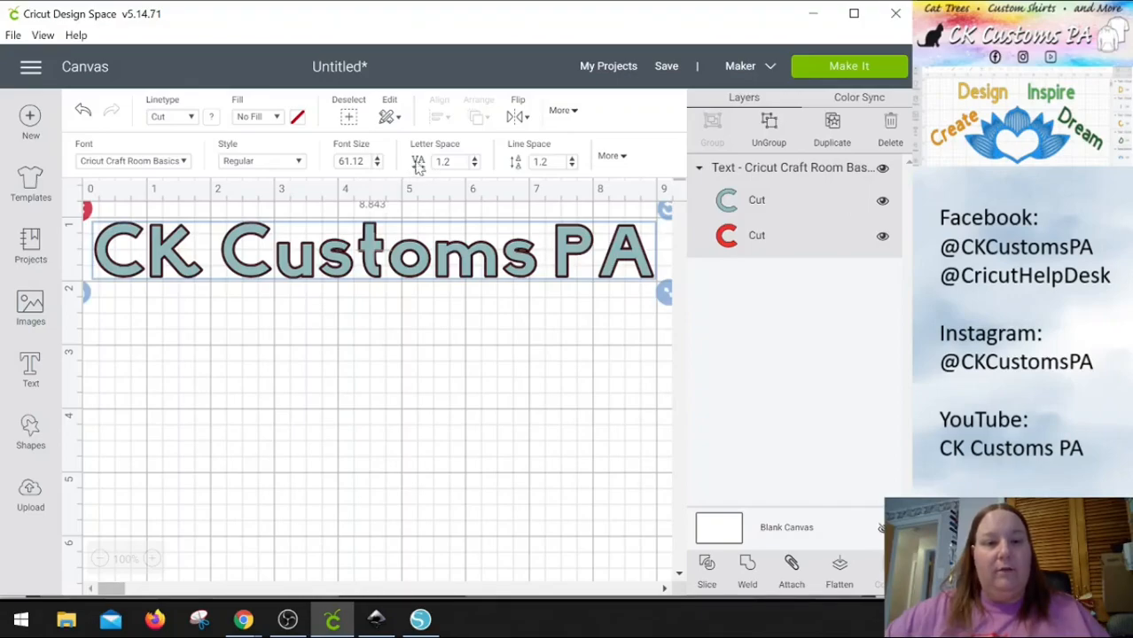
pyautogui.click(474, 165)
pyautogui.click(474, 165)
pyautogui.click(474, 165)
pyautogui.click(474, 165)
pyautogui.click(475, 165)
pyautogui.click(474, 165)
pyautogui.click(474, 165)
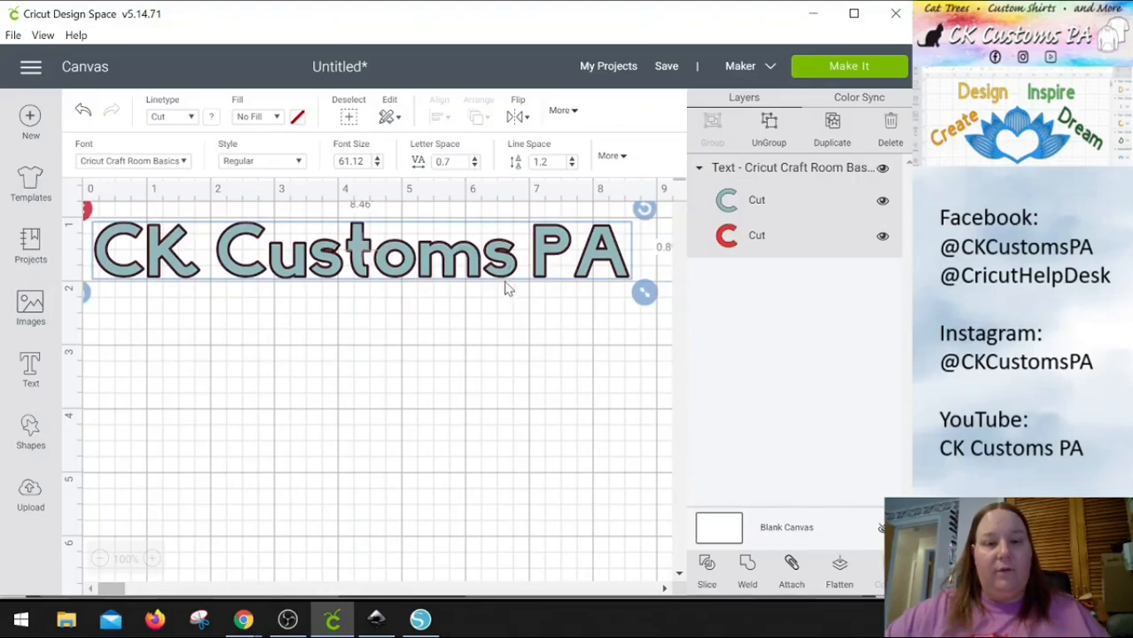
pyautogui.moveTo(514, 267); pyautogui.dragTo(535, 260)
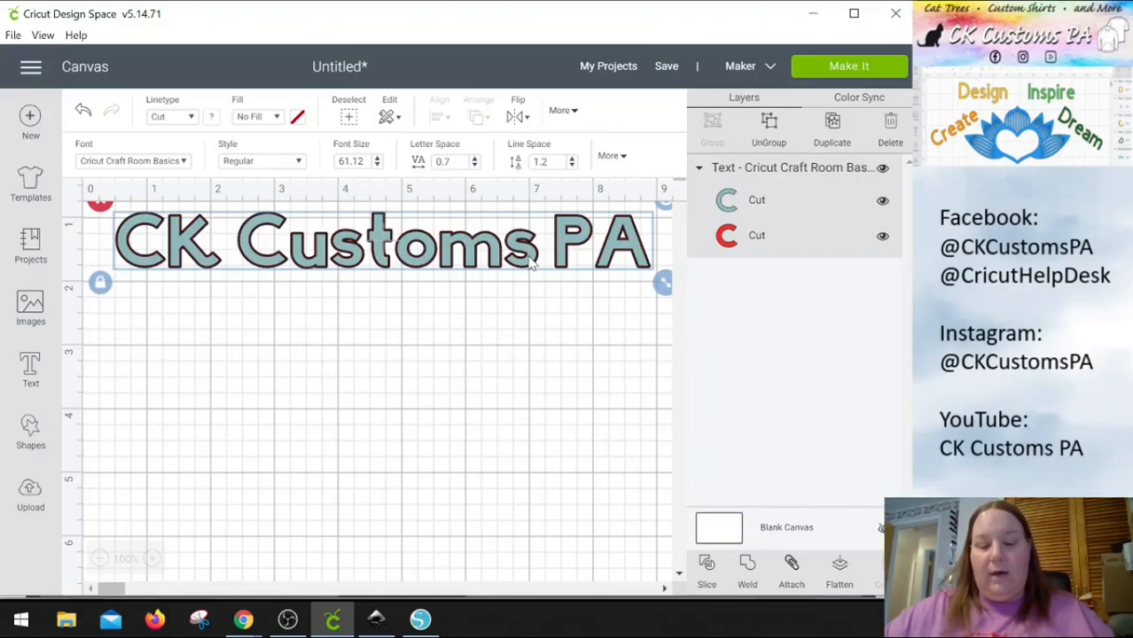
# Ungroup the text into two separate layers and select each one to check its editing options
pyautogui.click(771, 129)
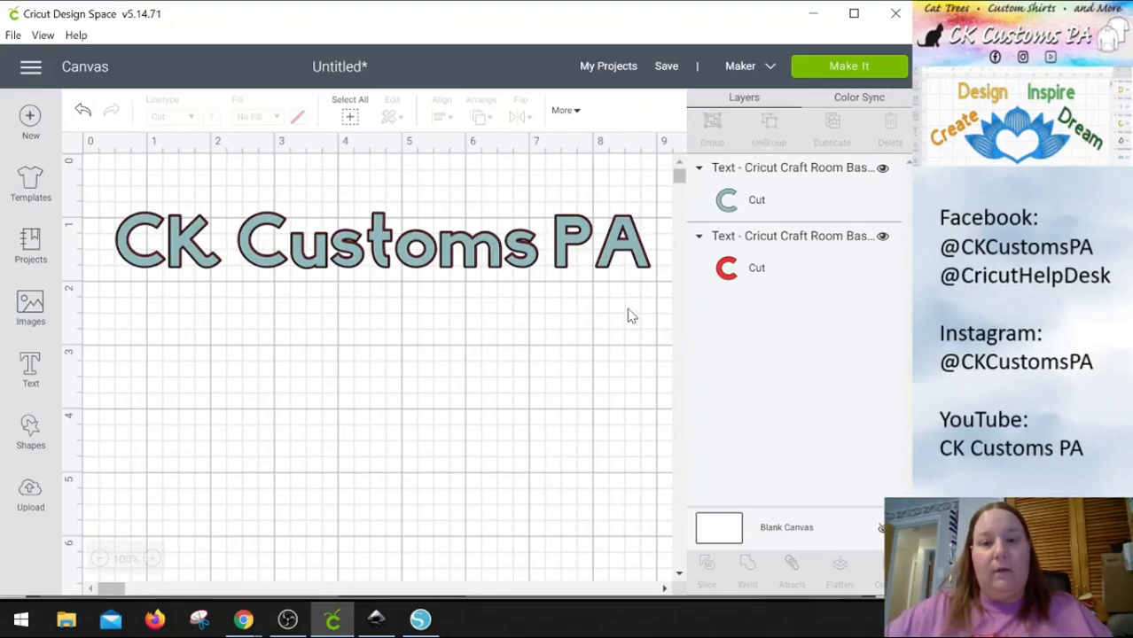
pyautogui.click(755, 267)
pyautogui.click(764, 200)
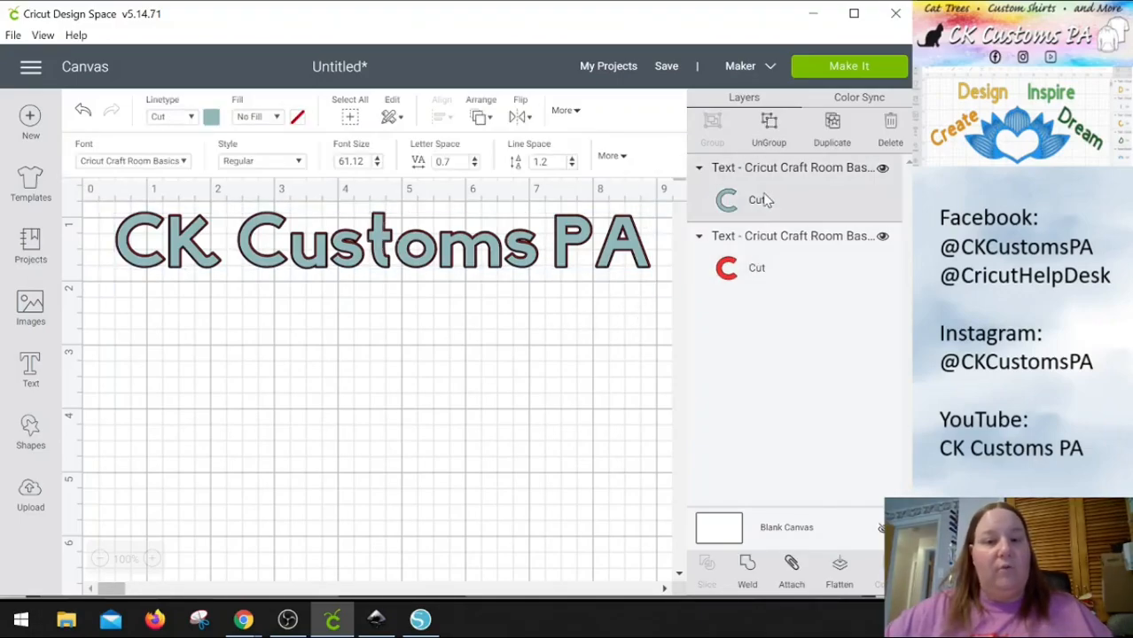
pyautogui.click(756, 267)
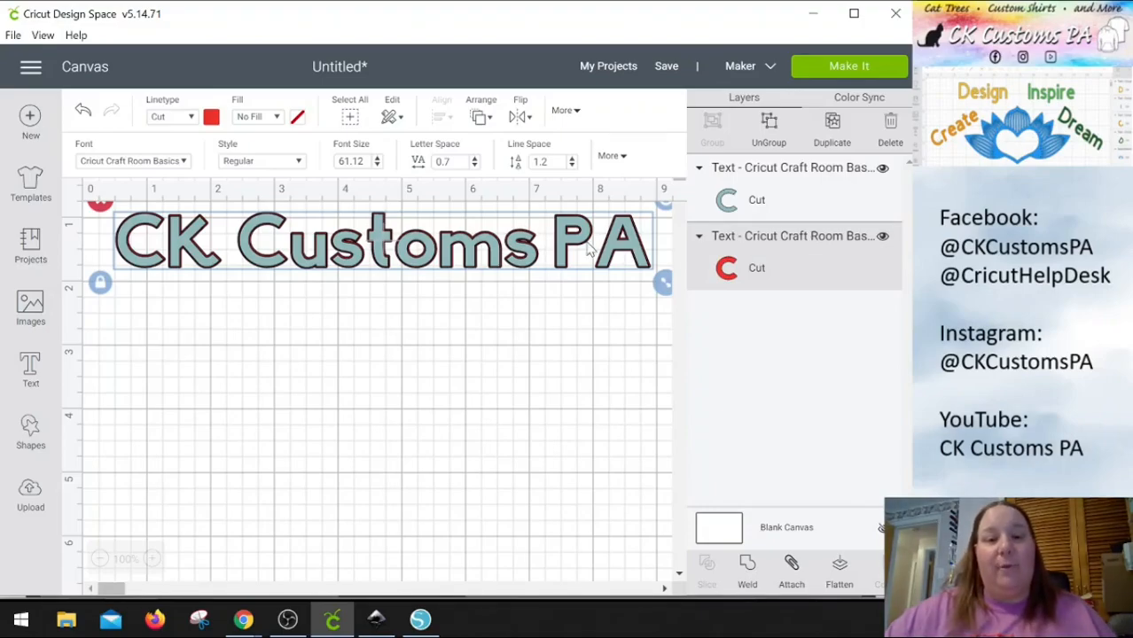
# Group the two separated text layers together and select the group and its text to check the available editing options
pyautogui.keyDown('shift'); pyautogui.click(764, 183); pyautogui.keyUp('shift')
pyautogui.click(722, 137)
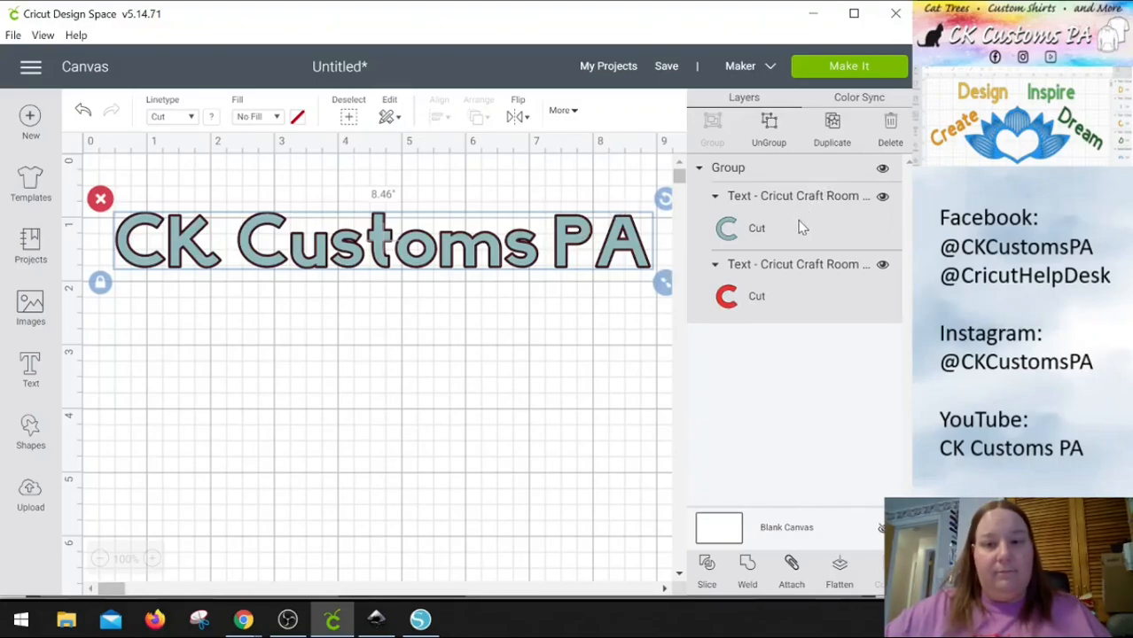
pyautogui.click(758, 195)
pyautogui.click(770, 169)
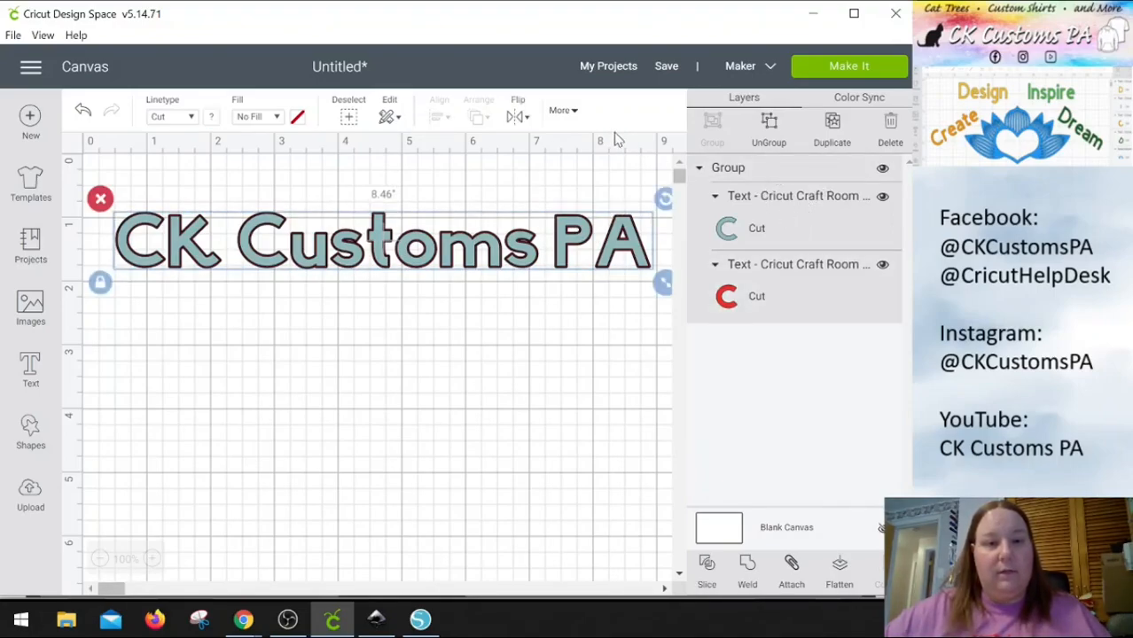
# Undo the grouping, the ungrouping, the text's move and the last letter spacing change
pyautogui.click(83, 113)
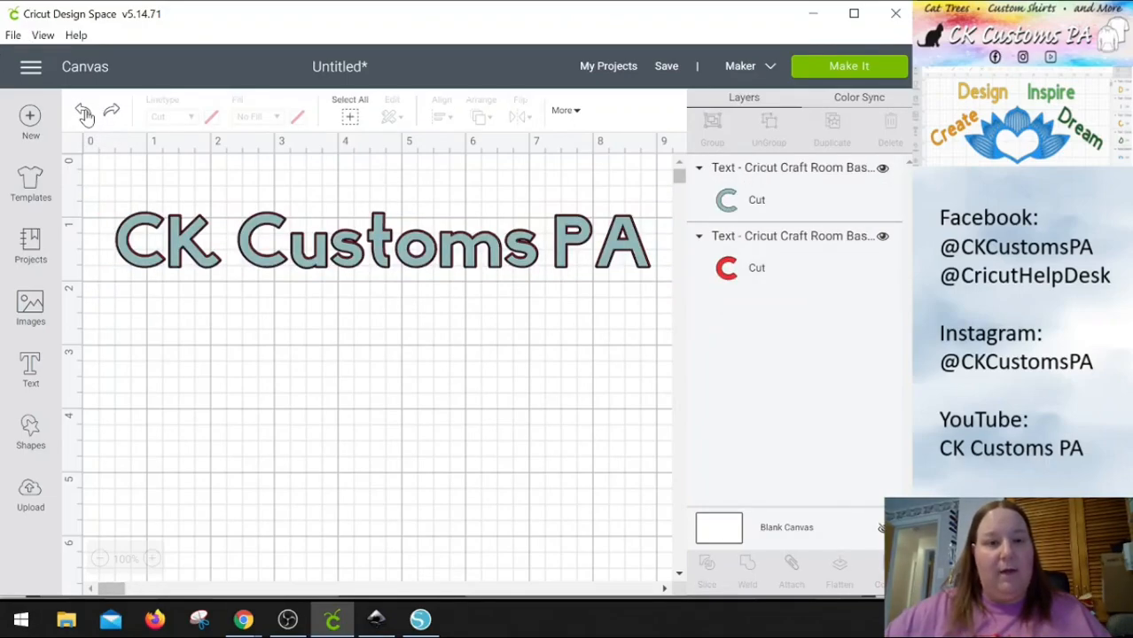
pyautogui.click(85, 117)
pyautogui.click(85, 116)
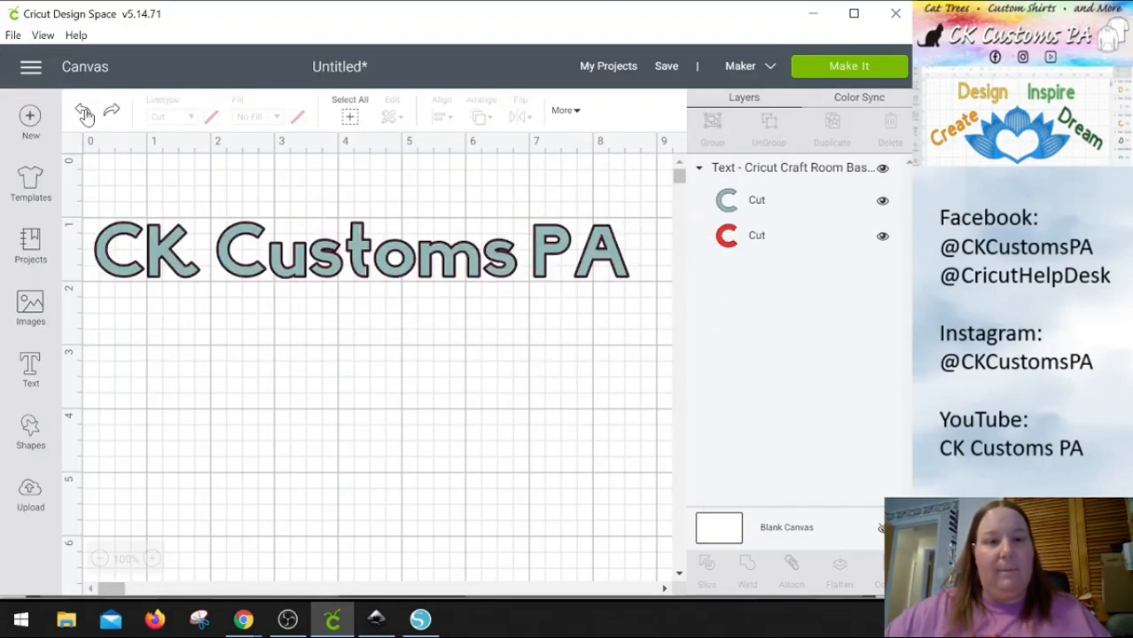
pyautogui.click(85, 116)
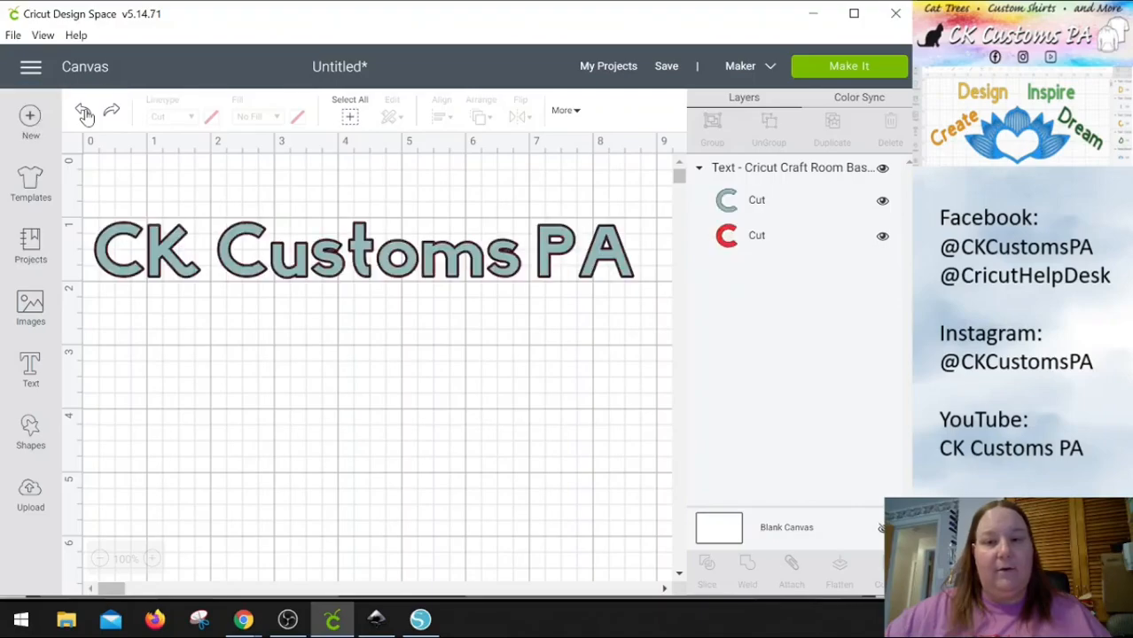
# Set the whole two-layer text's letter spacing to -0.7 so the letters overlap, and deselect it
pyautogui.click(765, 216)
pyautogui.click(769, 172)
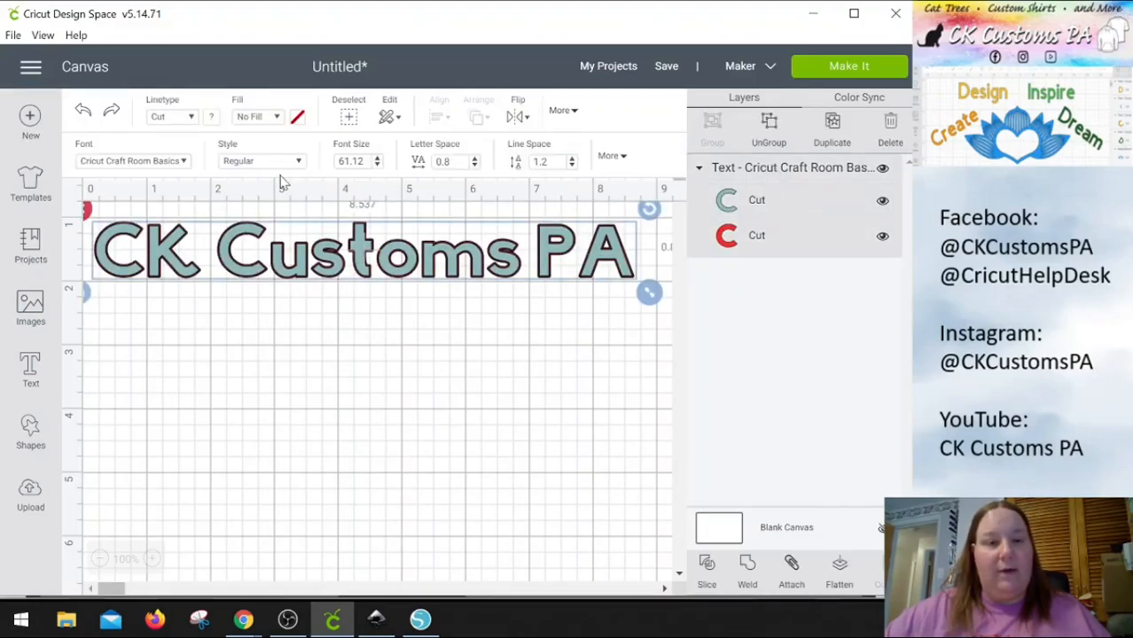
pyautogui.click(474, 165)
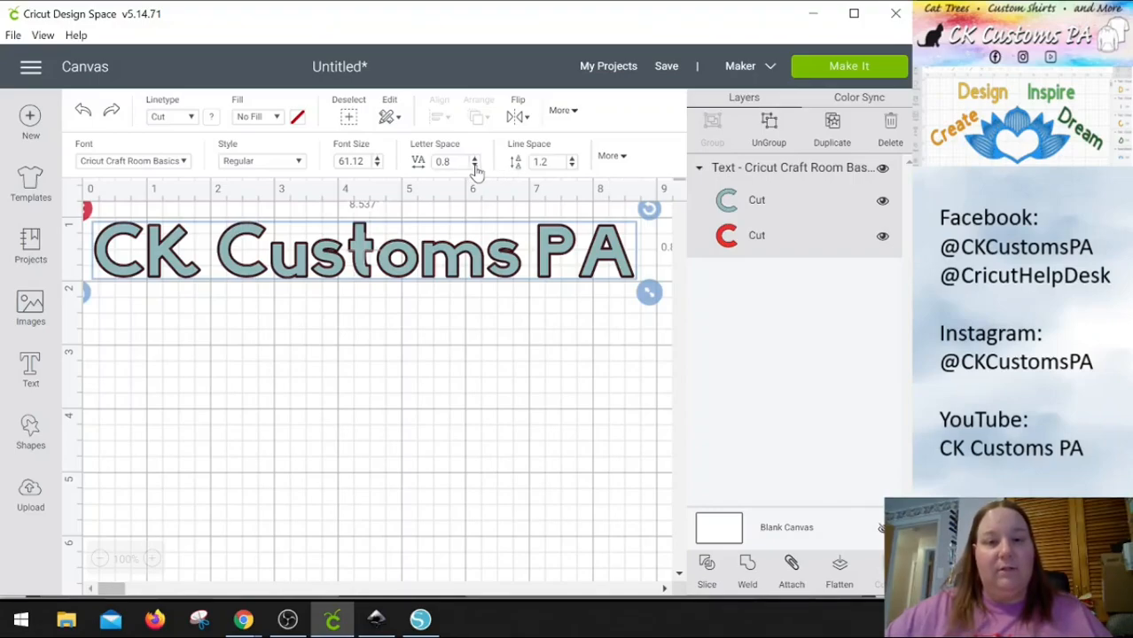
pyautogui.click(474, 165)
pyautogui.click(475, 165)
pyautogui.click(474, 165)
pyautogui.click(475, 166)
pyautogui.click(475, 166)
pyautogui.click(475, 166)
pyautogui.click(475, 166)
pyautogui.click(475, 165)
pyautogui.click(475, 166)
pyautogui.click(475, 166)
pyautogui.click(475, 166)
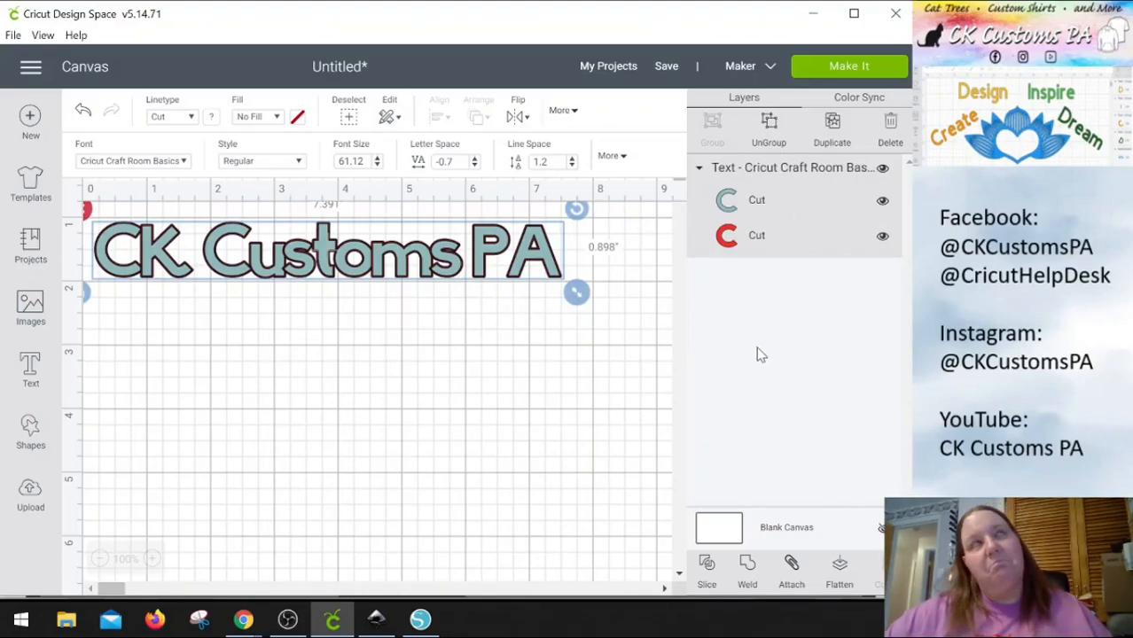
pyautogui.click(576, 337)
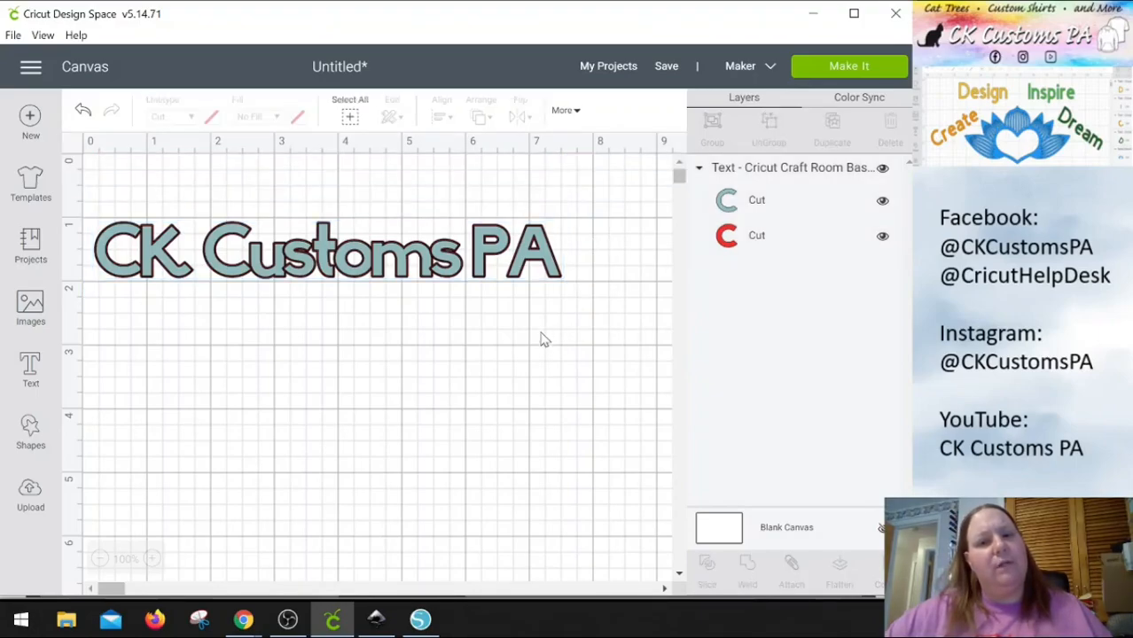
# Try to weld only the red lower layer while both layers are still joined, and undo the weld
pyautogui.click(740, 240)
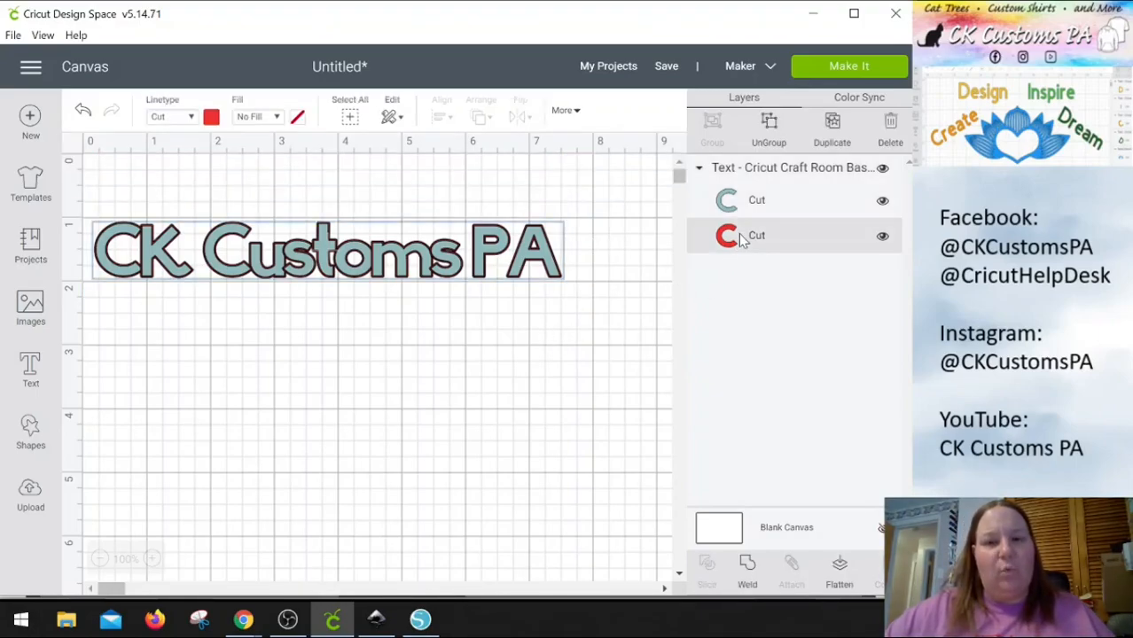
pyautogui.click(748, 569)
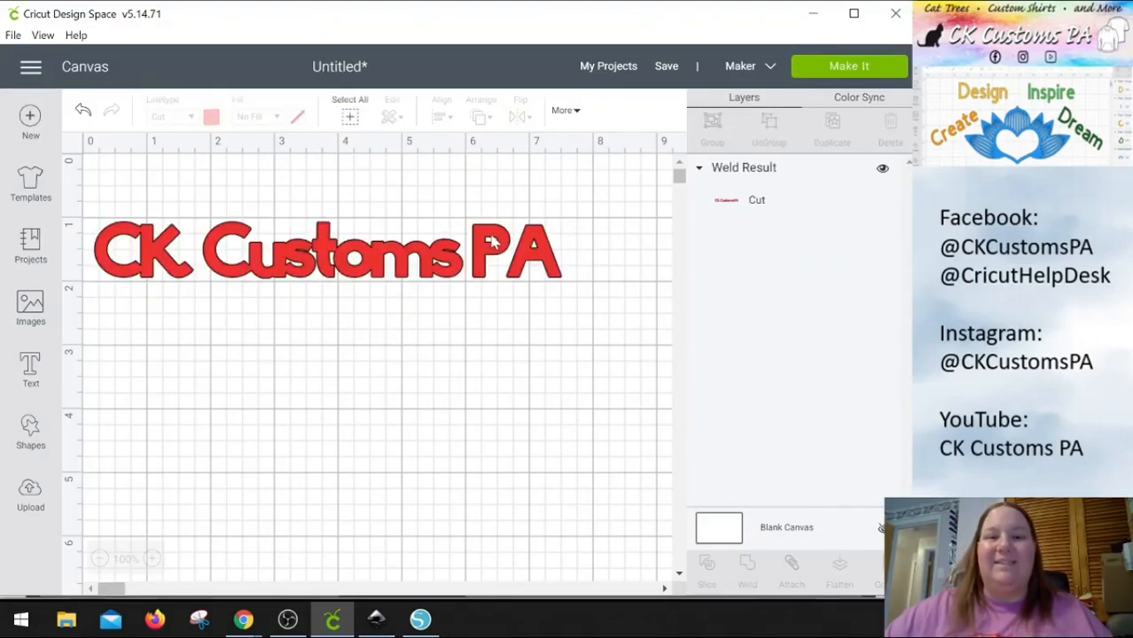
pyautogui.click(82, 113)
# Ungroup the text into separate layers and weld the red lower layer's letters
pyautogui.click(770, 200)
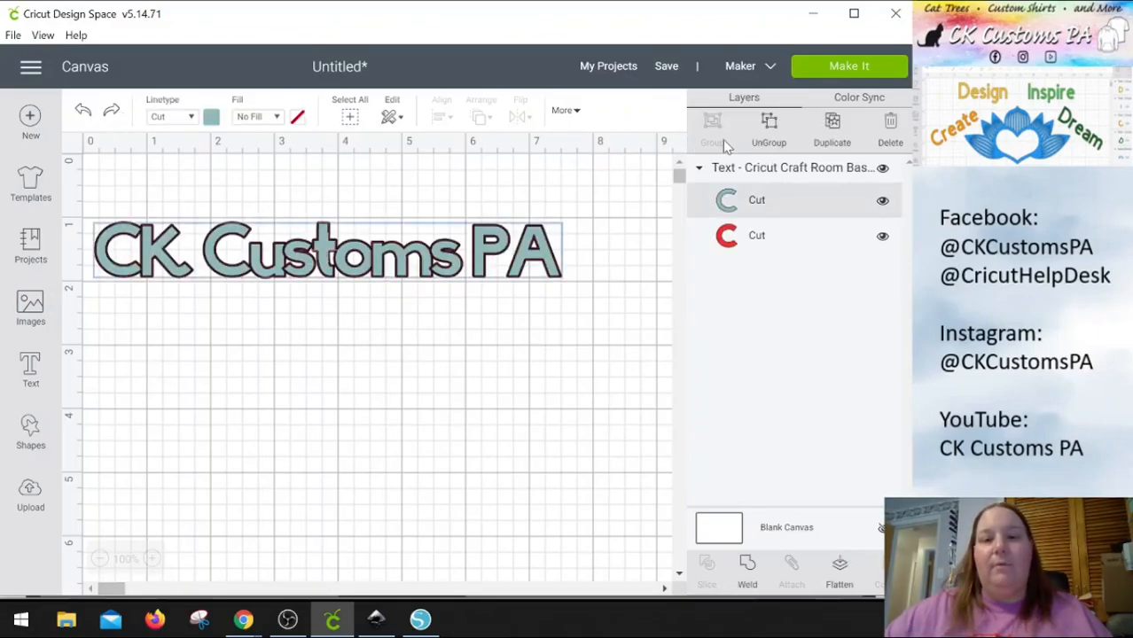
pyautogui.click(771, 173)
pyautogui.click(773, 133)
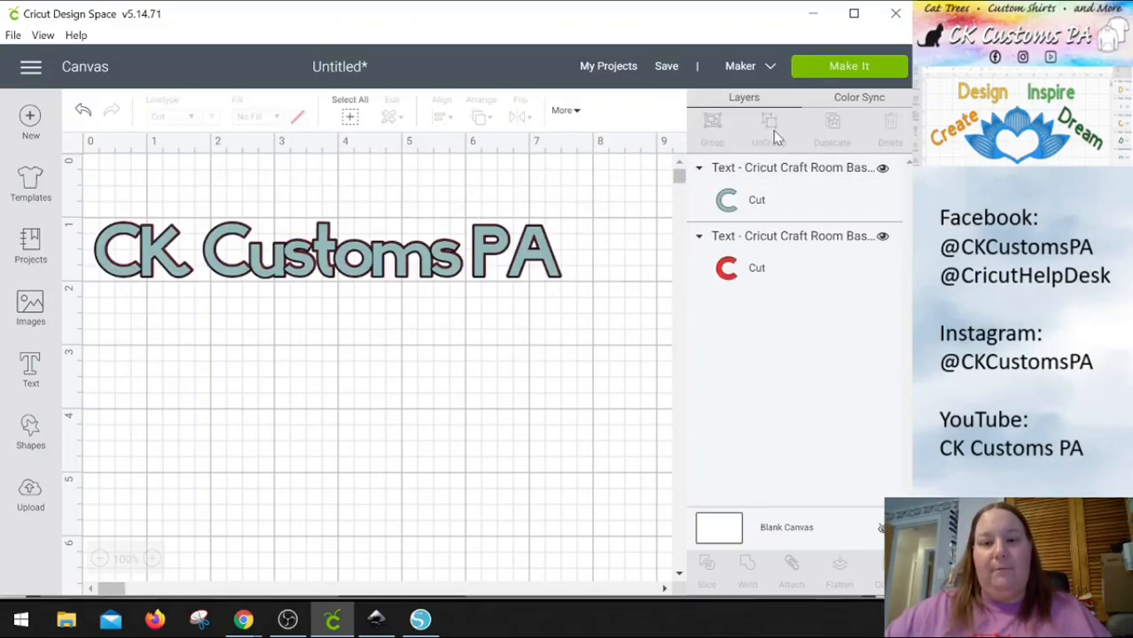
pyautogui.click(785, 243)
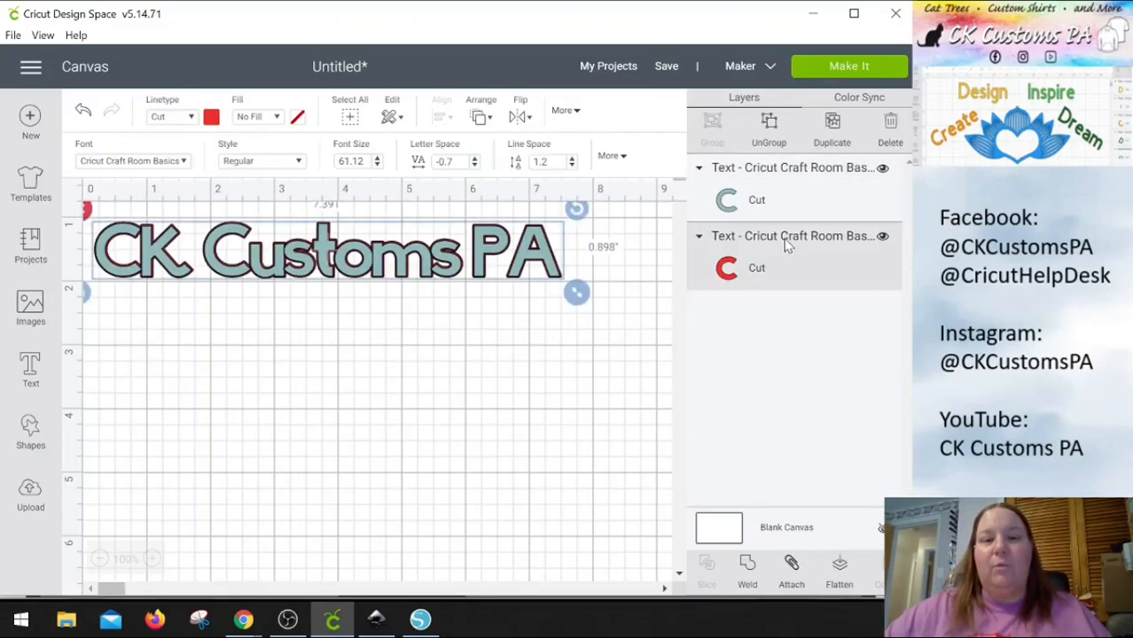
pyautogui.click(747, 569)
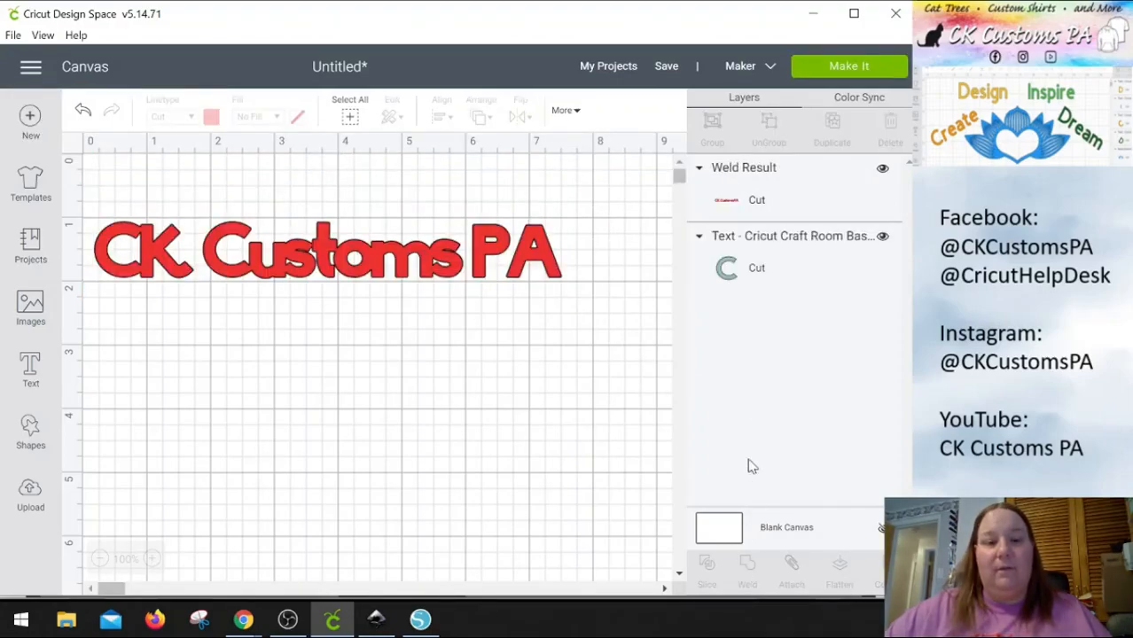
# Move the blue text layer forward so it sits in front of the red welded layer, and deselect it
pyautogui.rightClick(778, 257)
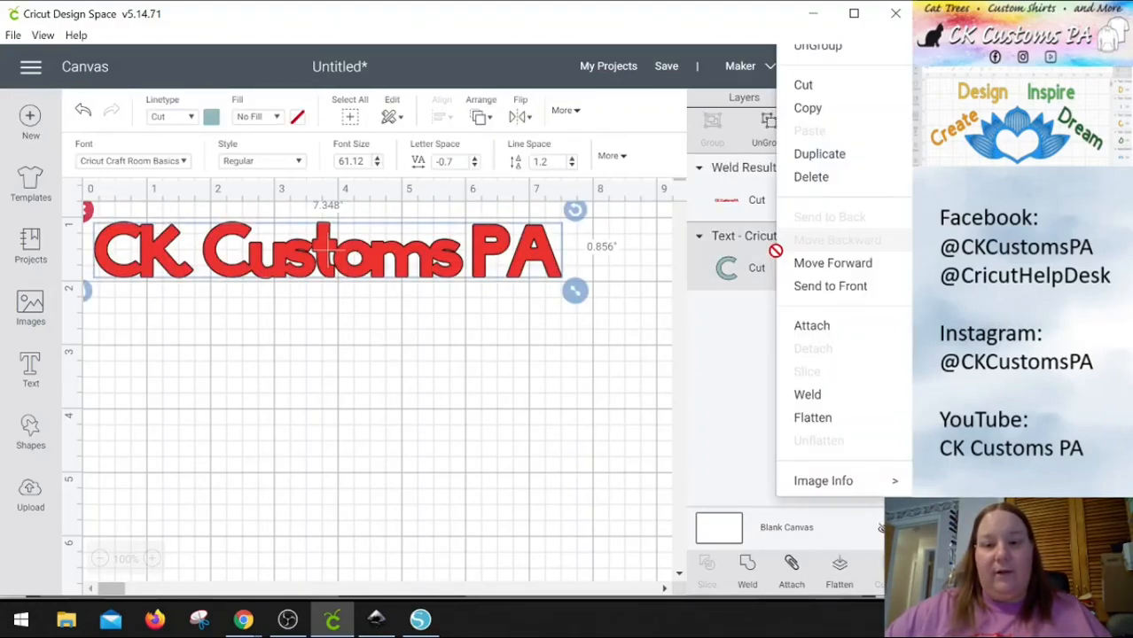
pyautogui.click(807, 272)
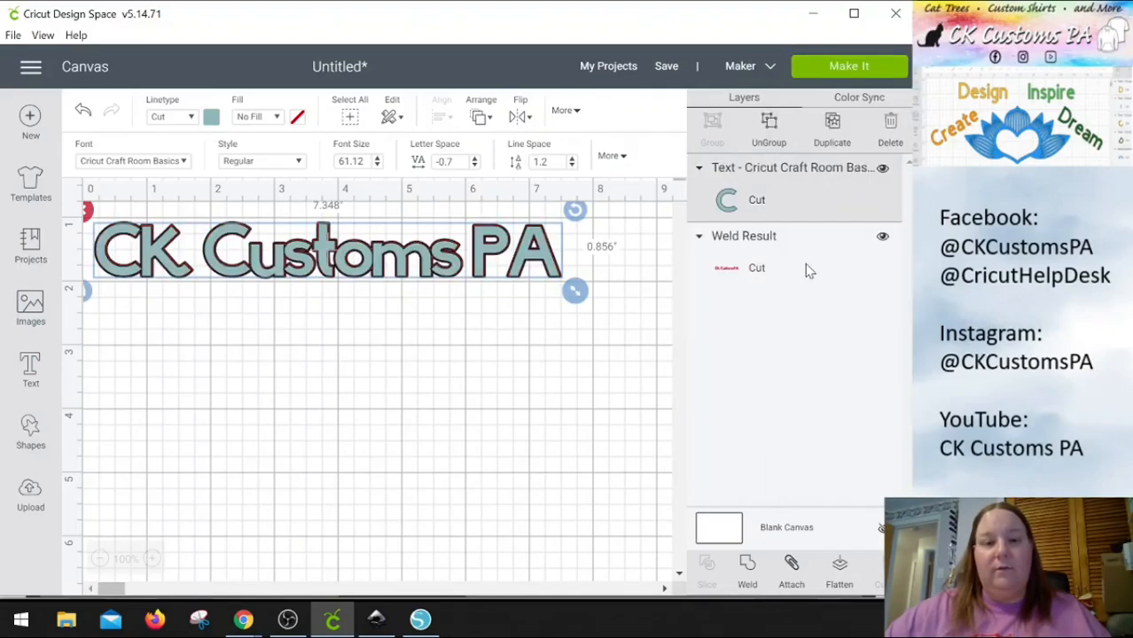
pyautogui.click(514, 333)
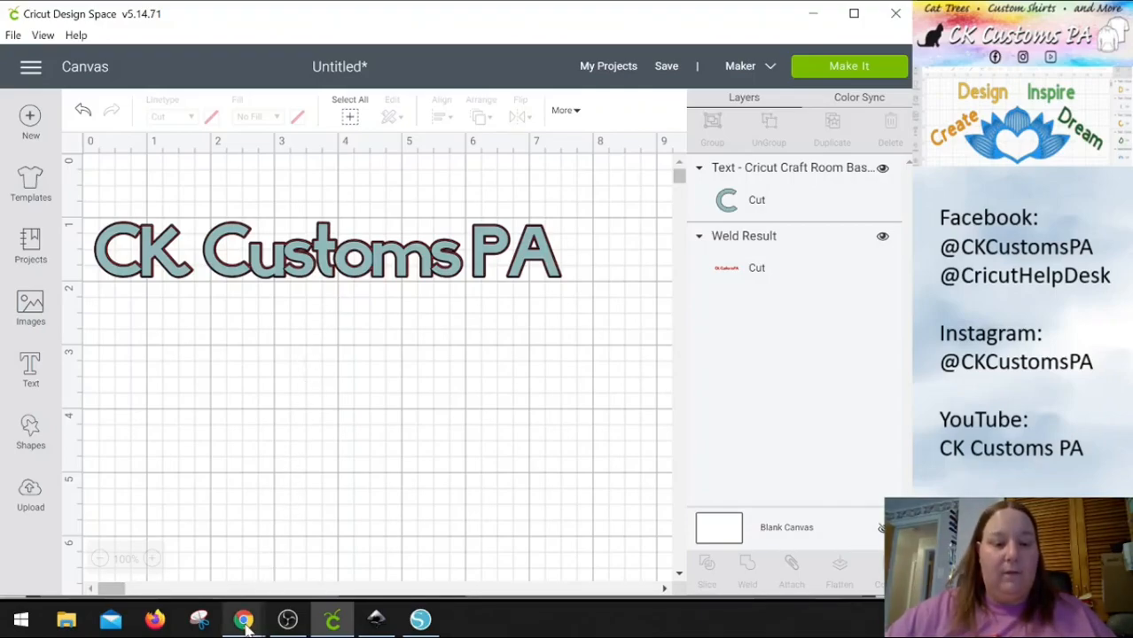
# Switch to the DaFont website in Chrome and search for the font "Ginchiest"
pyautogui.moveTo(243, 618)
pyautogui.click(317, 489)
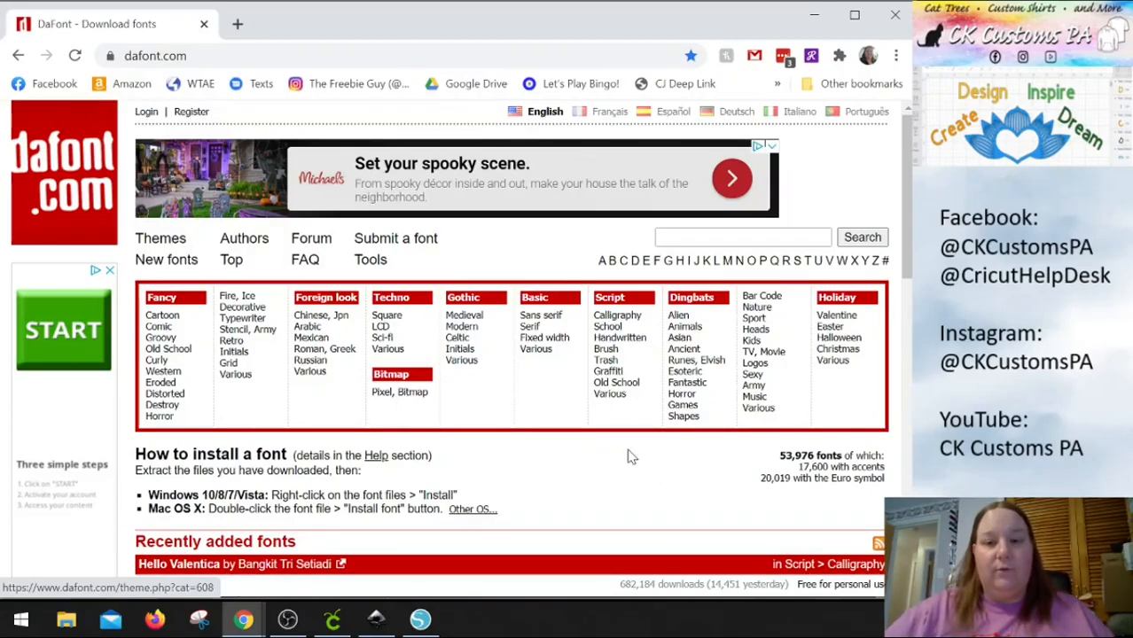
pyautogui.scroll(-1, 631, 455)
pyautogui.scroll(-1, 629, 457)
pyautogui.scroll(2, 629, 457)
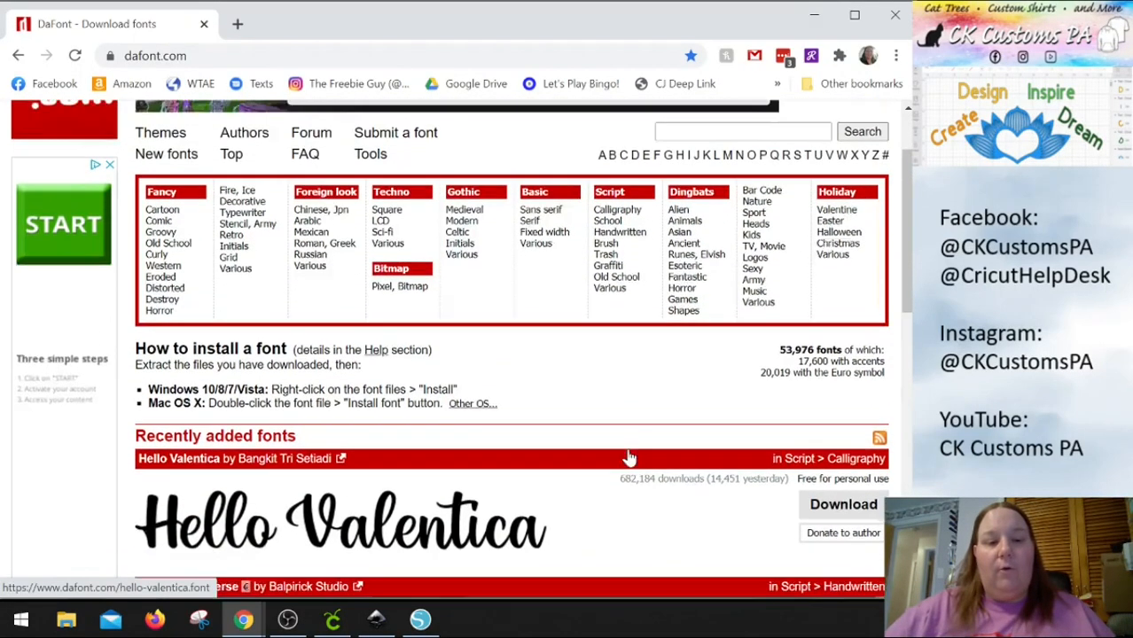
pyautogui.click(743, 237)
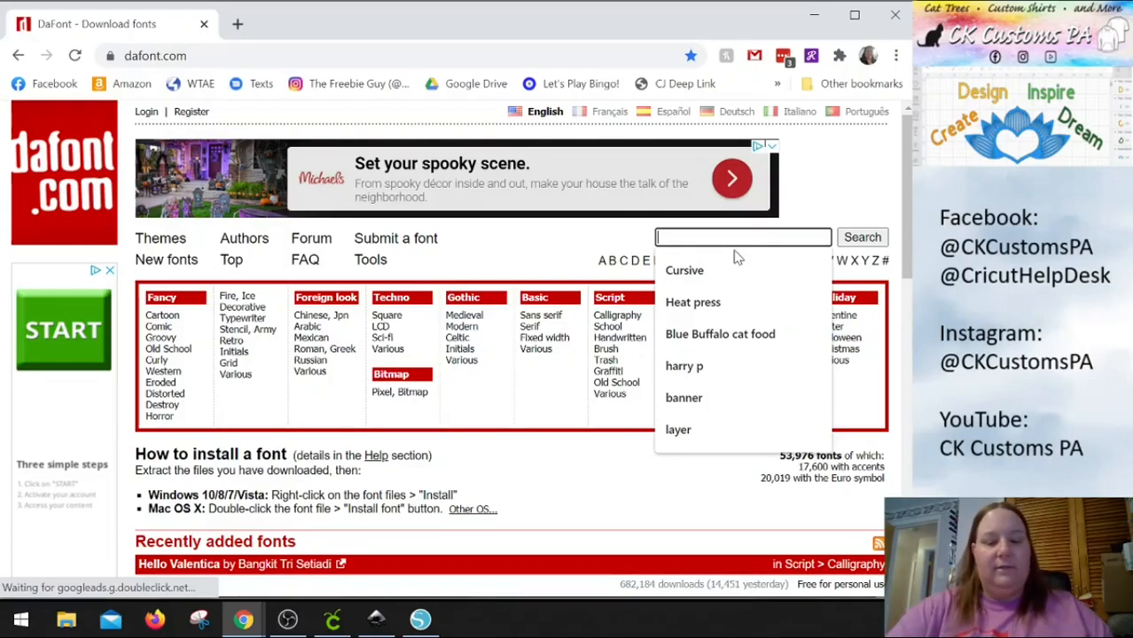
pyautogui.write('Ginchi')
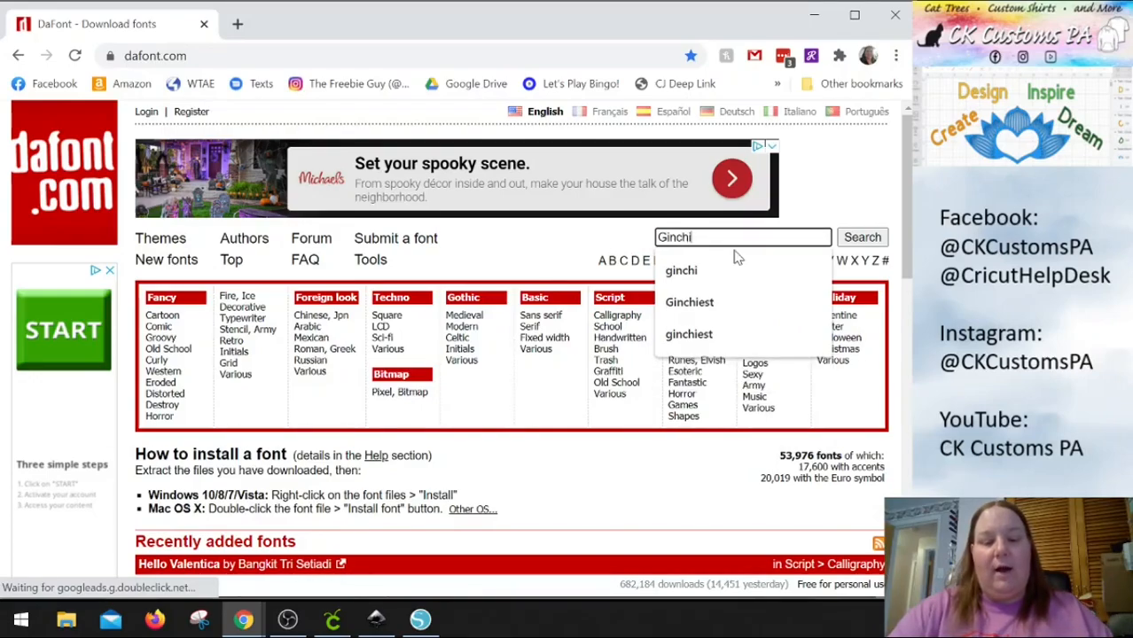
pyautogui.write('est')
pyautogui.press('Return')
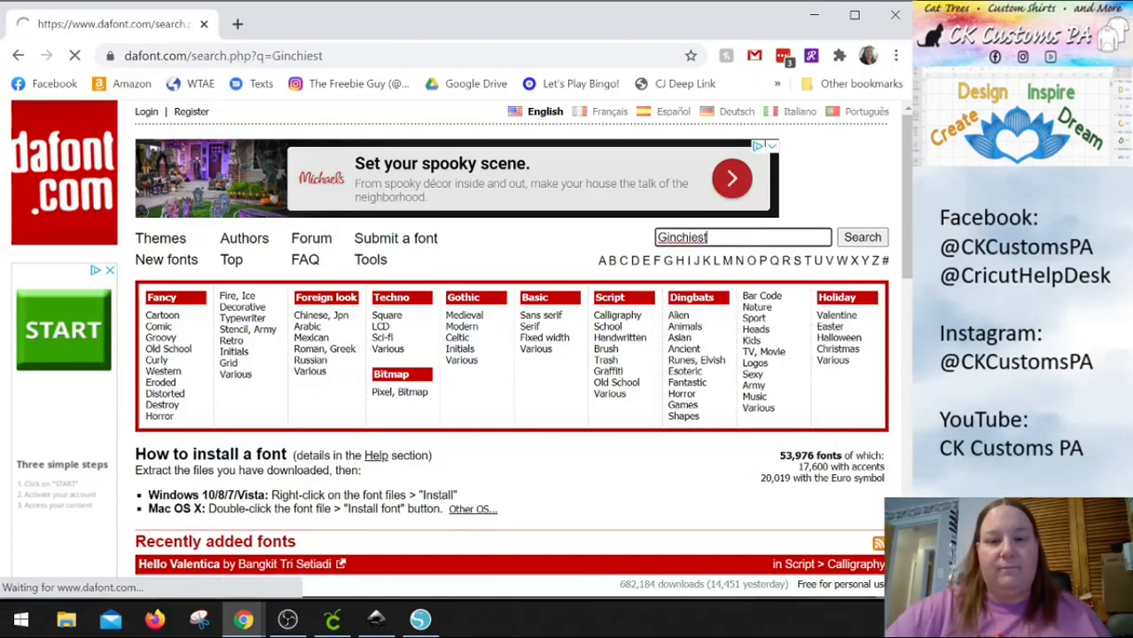
# Download the Ginchiest font from its DaFont page and open the downloaded zip archive
pyautogui.scroll(-3, 594, 394)
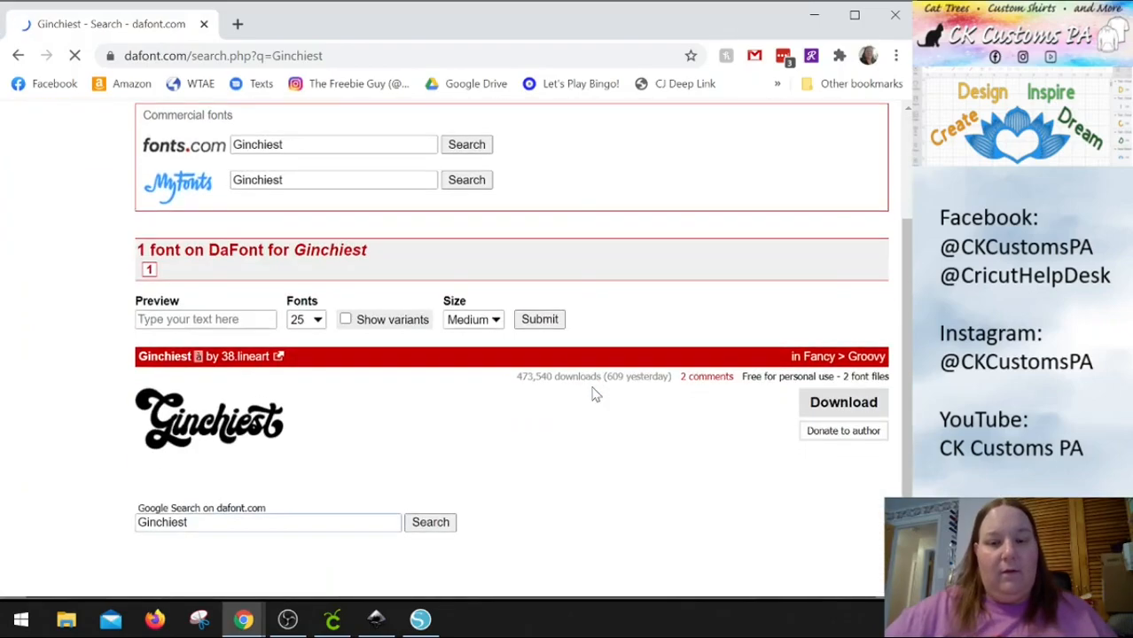
pyautogui.scroll(-1, 593, 395)
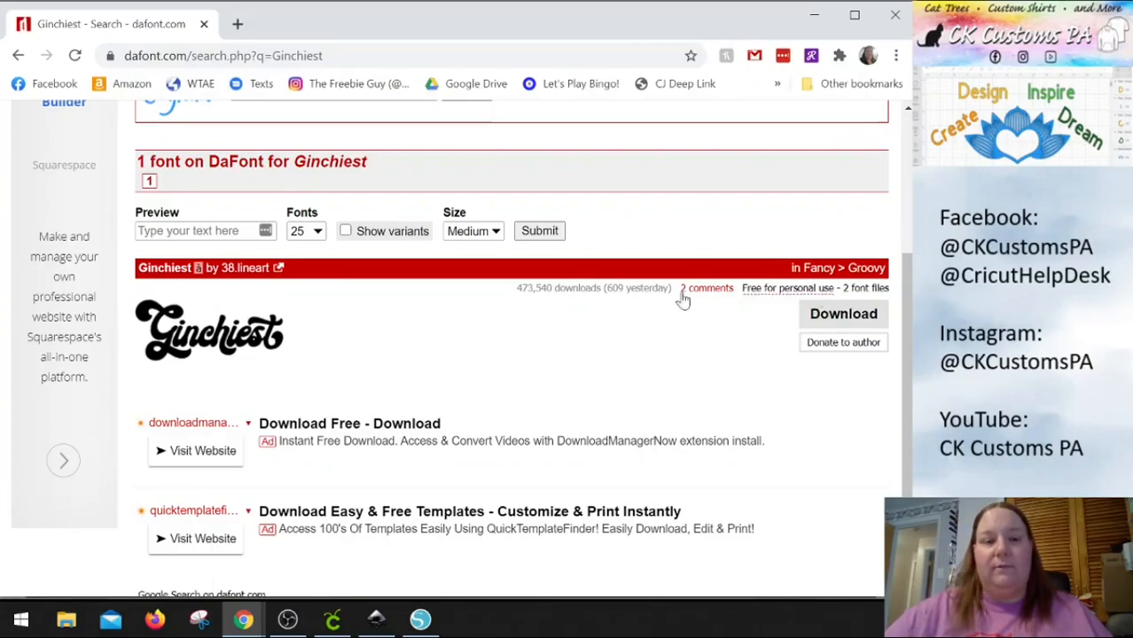
pyautogui.click(223, 339)
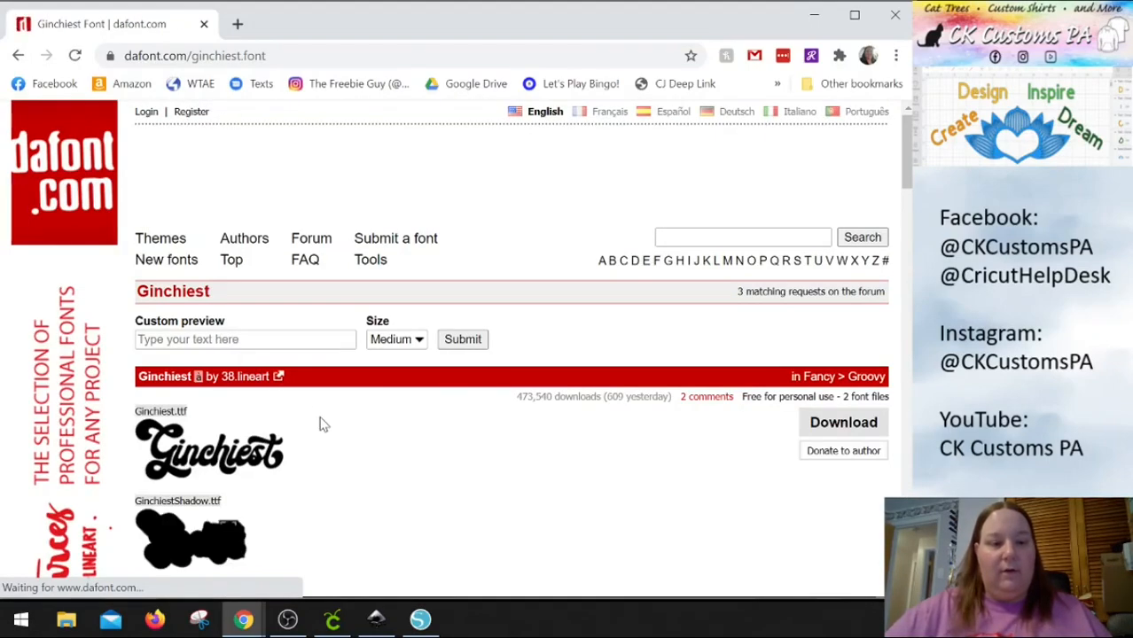
pyautogui.scroll(-2, 320, 423)
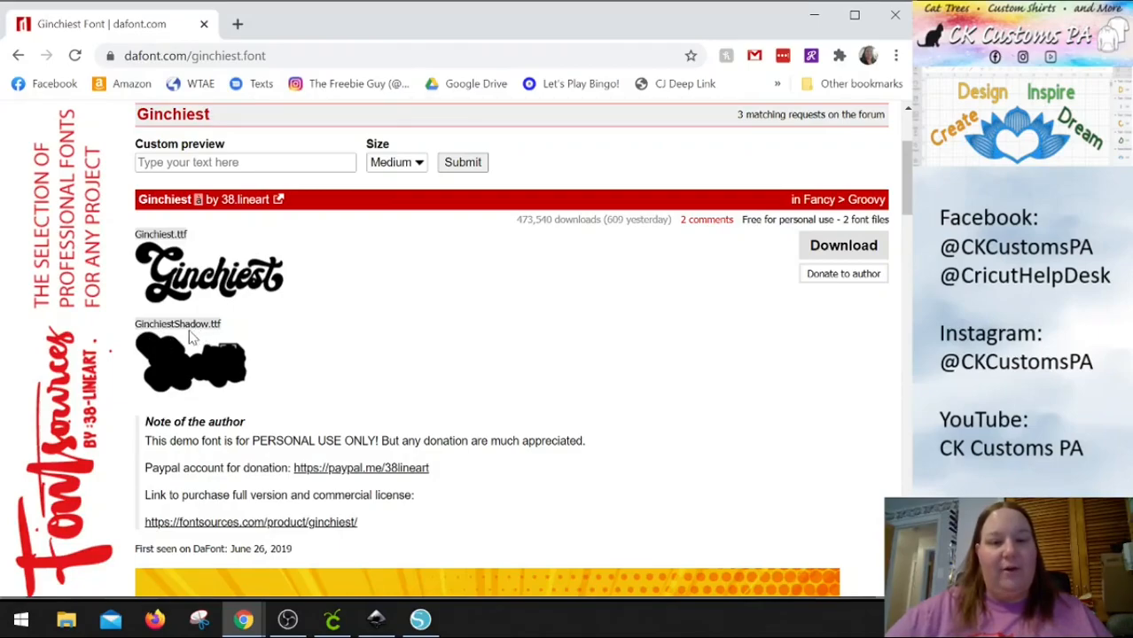
pyautogui.click(843, 249)
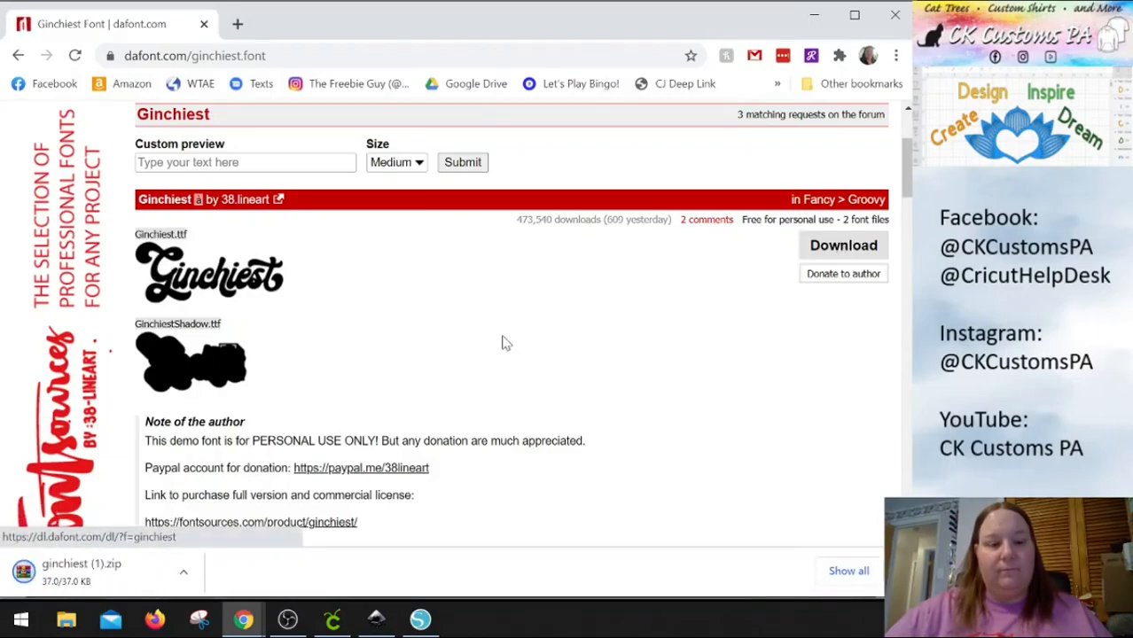
pyautogui.click(97, 574)
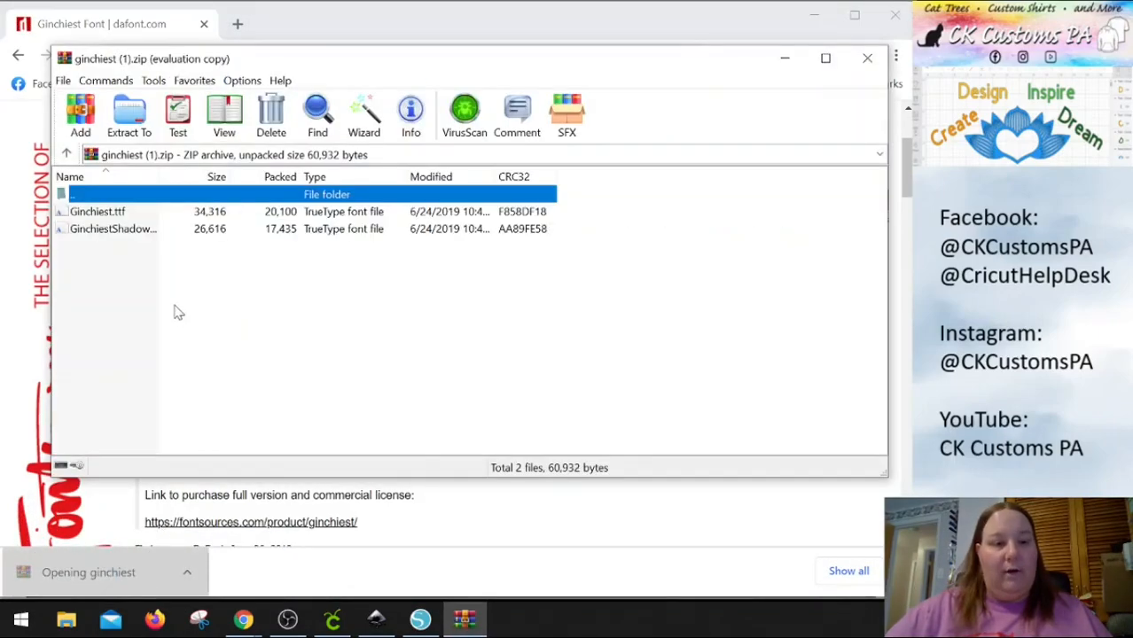
# Select the two font files in the archive, open Ginchiest.ttf to preview it, and close the preview
pyautogui.click(104, 213)
pyautogui.click(104, 229)
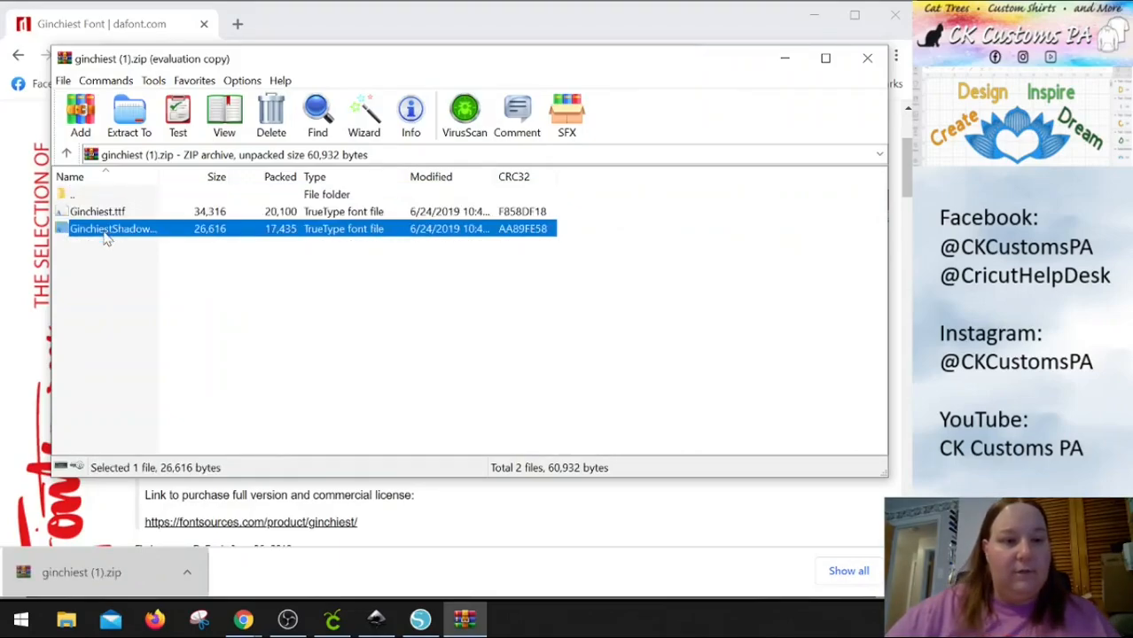
pyautogui.click(102, 267)
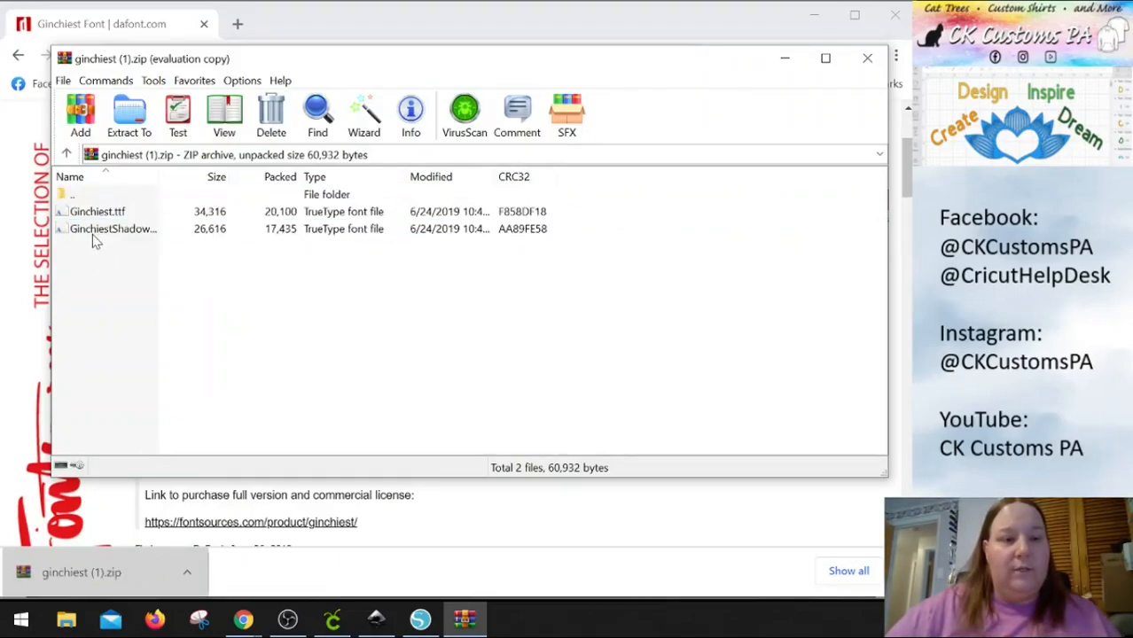
pyautogui.moveTo(107, 251); pyautogui.dragTo(92, 213)
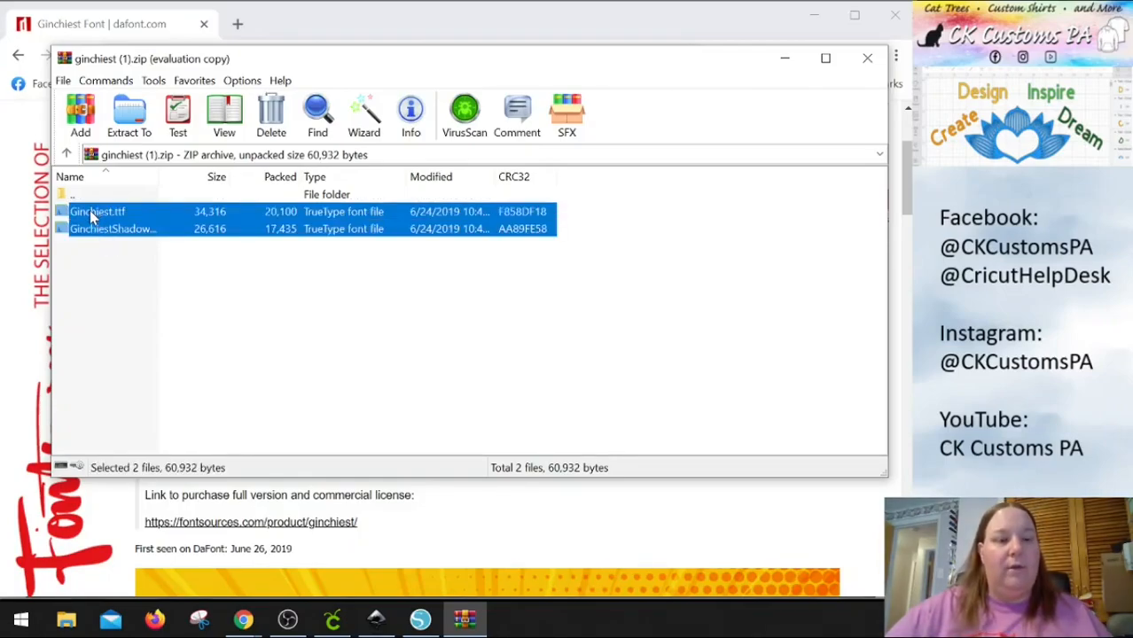
pyautogui.rightClick(90, 210)
pyautogui.click(85, 262)
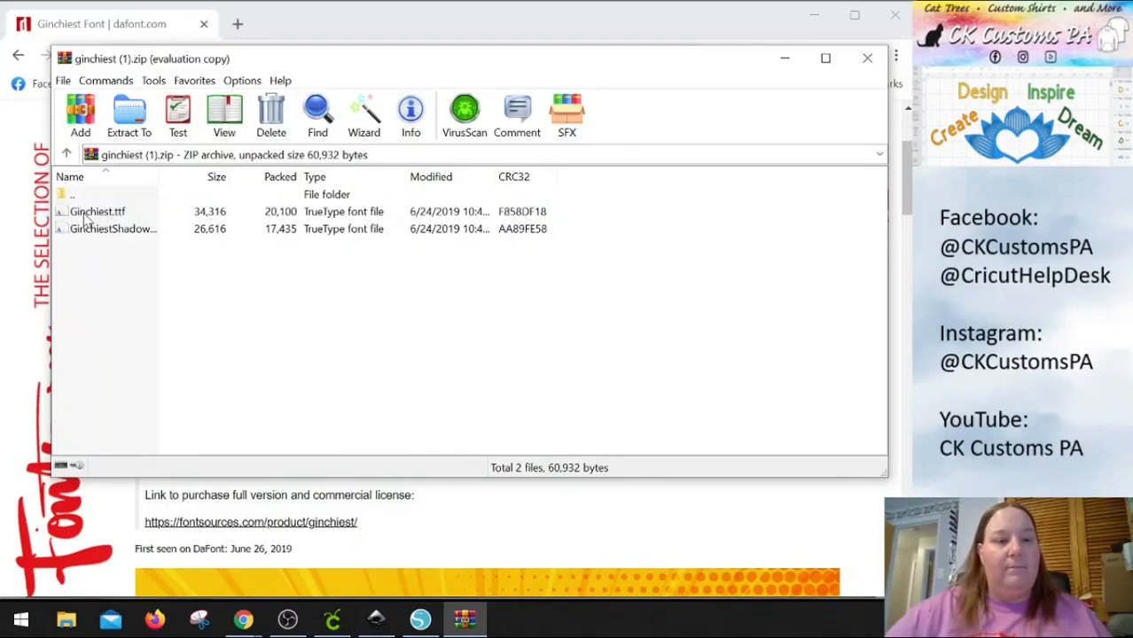
pyautogui.doubleClick(87, 213)
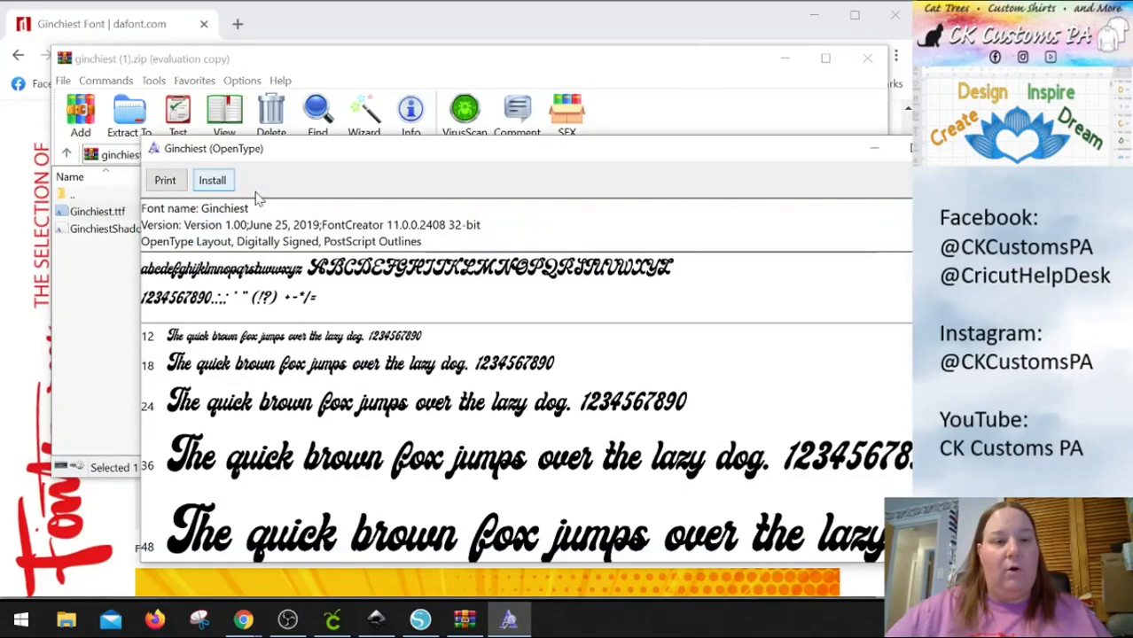
pyautogui.click(958, 148)
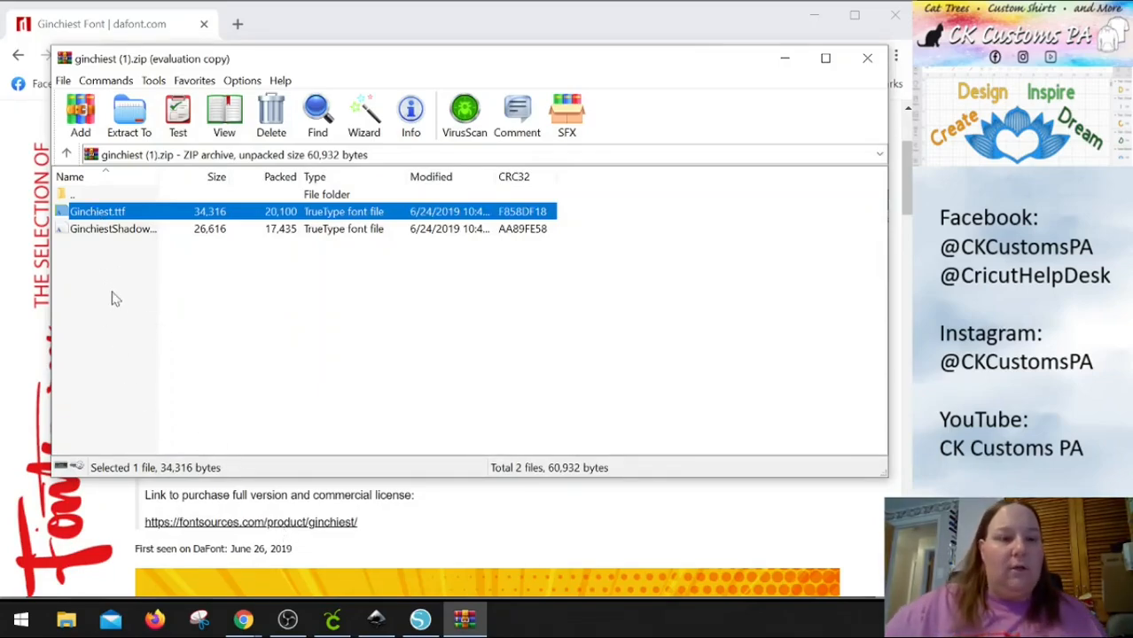
# Switch to Cricut Design Space and add a second text object reading "CK Customs PA" below the layered text
pyautogui.click(334, 623)
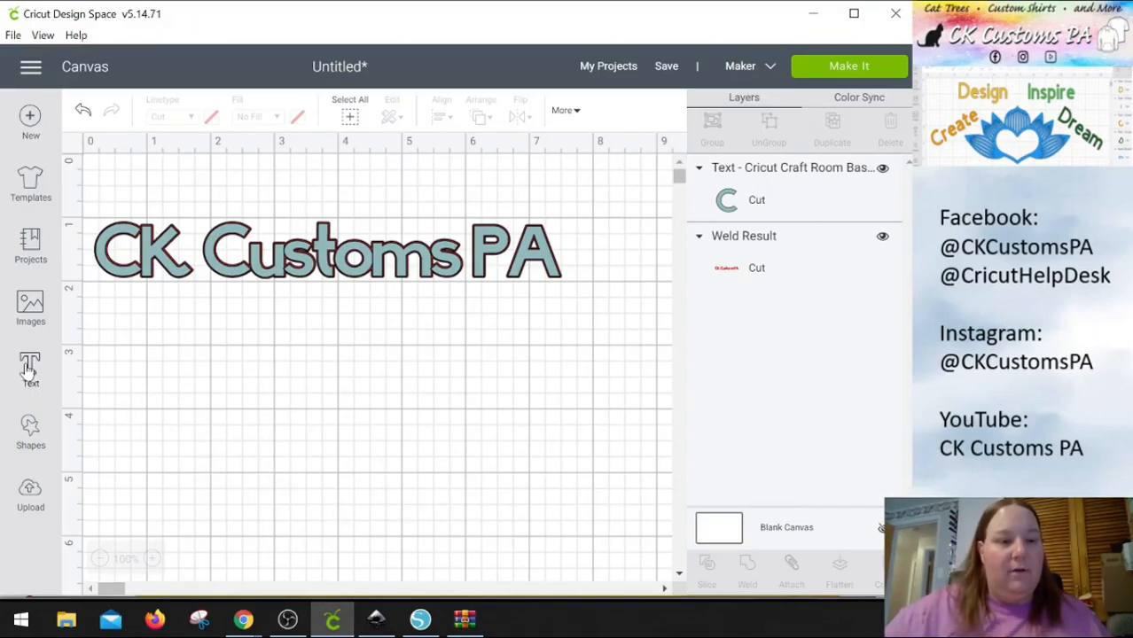
pyautogui.click(29, 370)
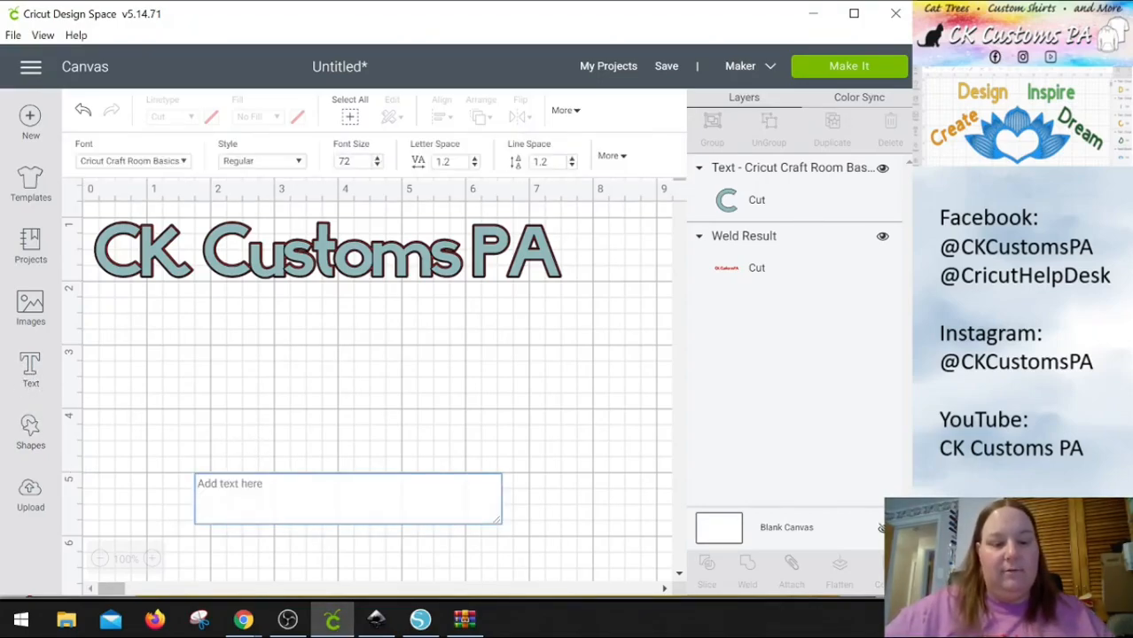
pyautogui.write('CK C')
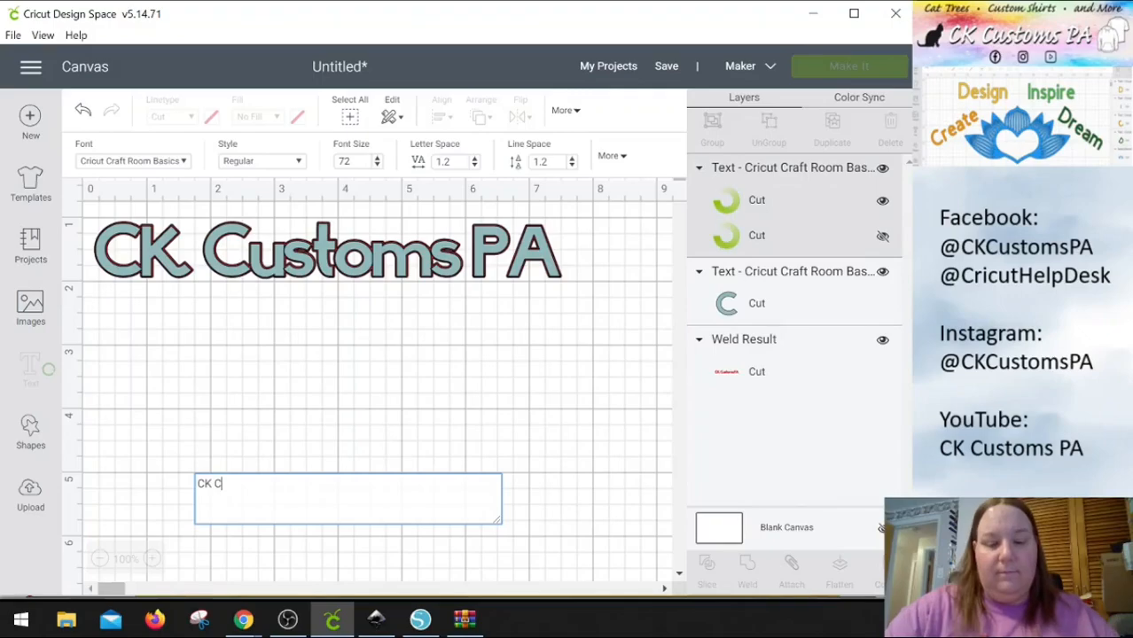
pyautogui.write('ustoms PA')
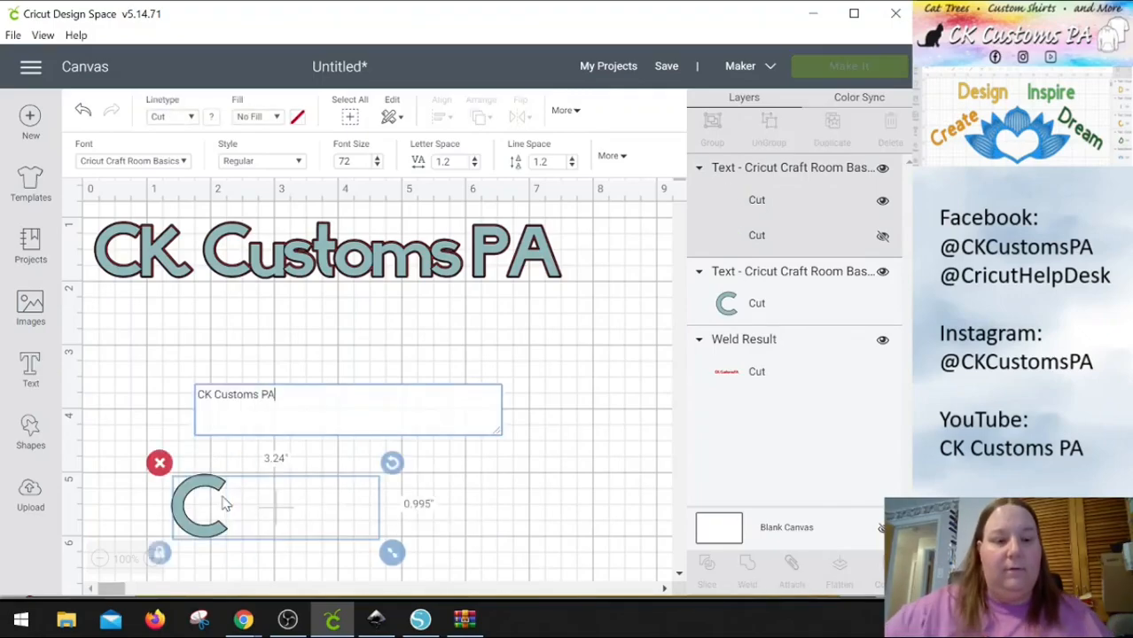
pyautogui.click(410, 460)
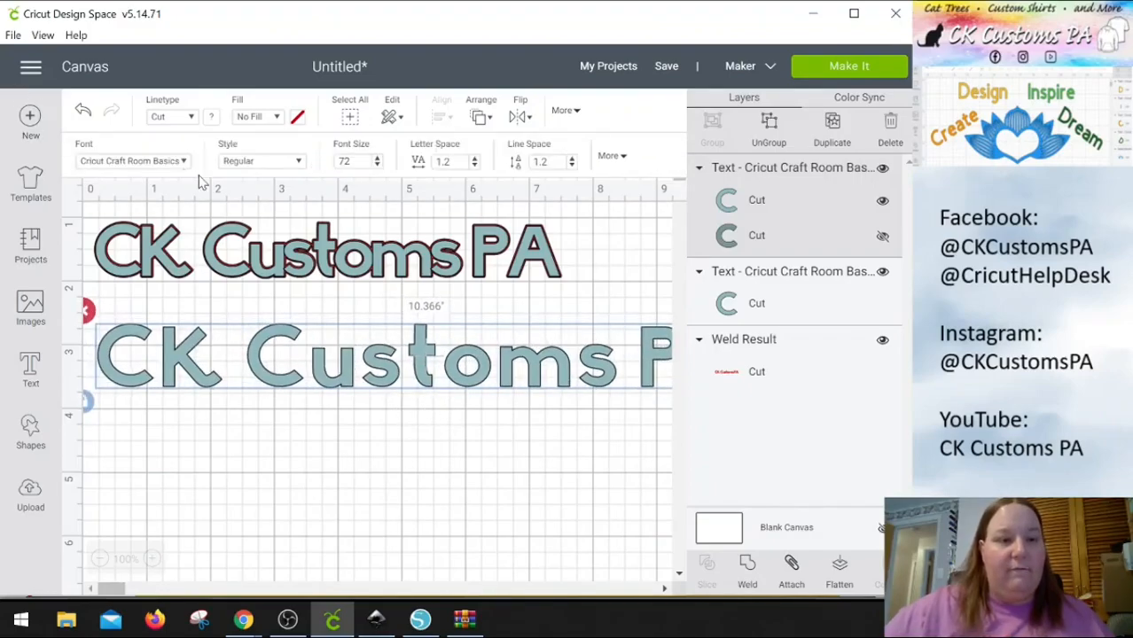
# Search the fonts for "gin" for the new text, clear the search, and close the font list
pyautogui.click(185, 161)
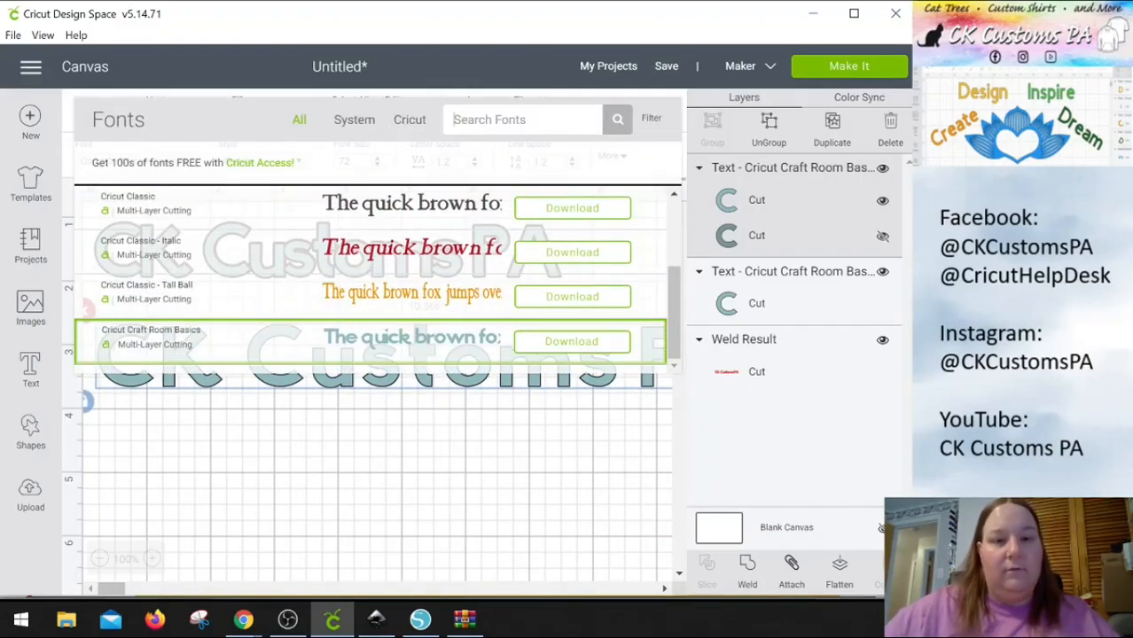
pyautogui.write('gin')
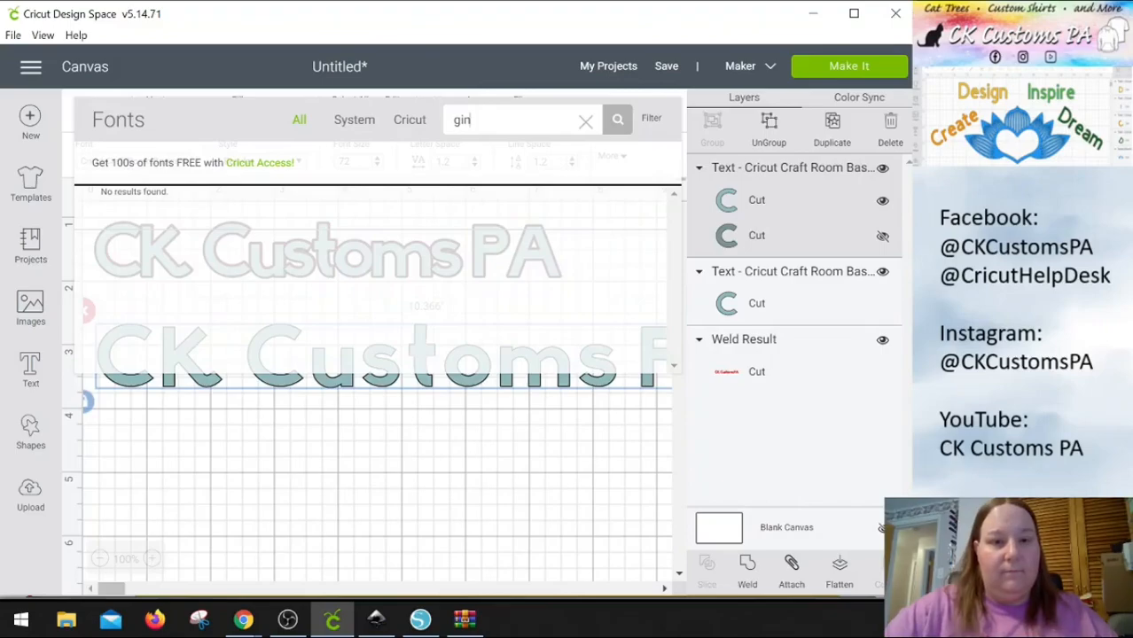
pyautogui.press('BackSpace')
pyautogui.press('BackSpace')
pyautogui.press('BackSpace')
pyautogui.press('BackSpace')
pyautogui.press('BackSpace')
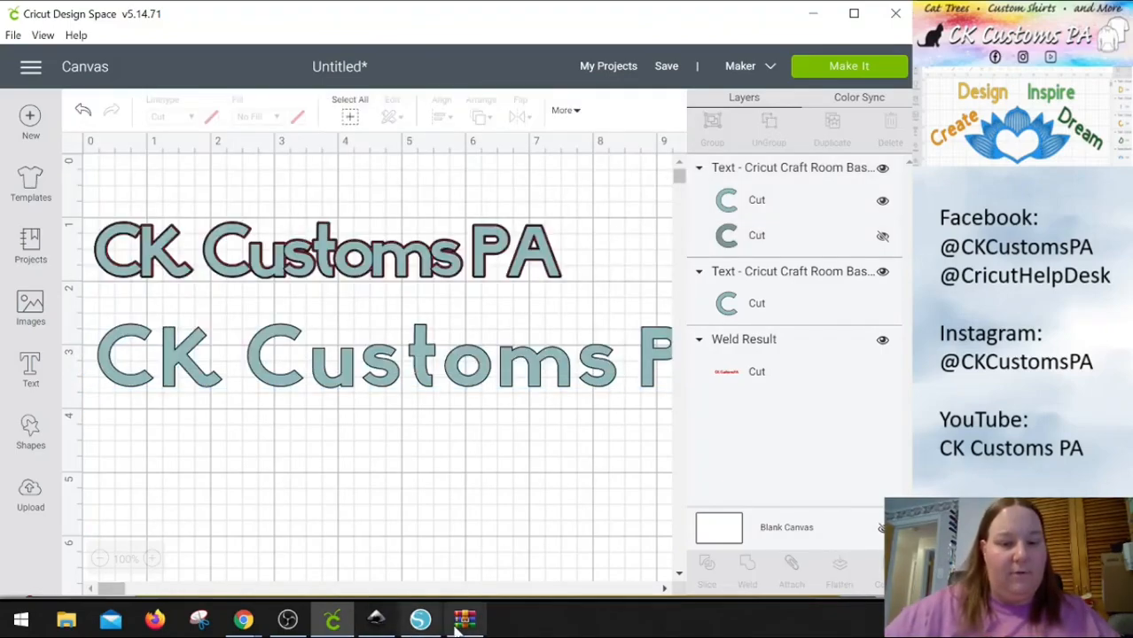
# Try to install Ginchiest.ttf from the open WinRAR archive, declining to replace the existing font
pyautogui.moveTo(464, 619)
pyautogui.click(449, 588)
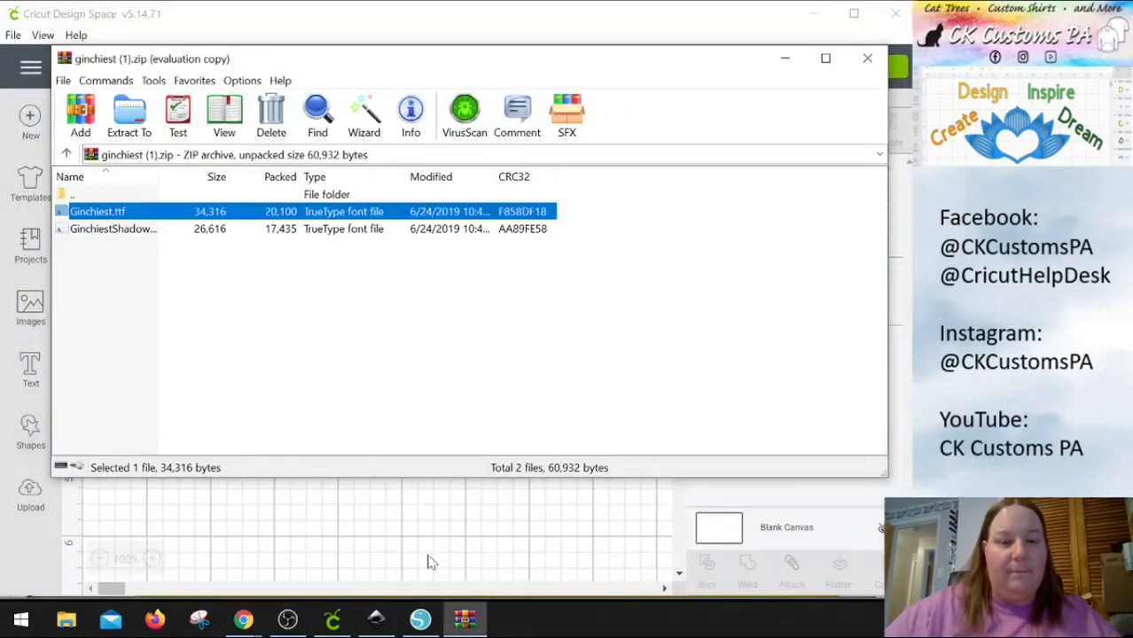
pyautogui.doubleClick(105, 217)
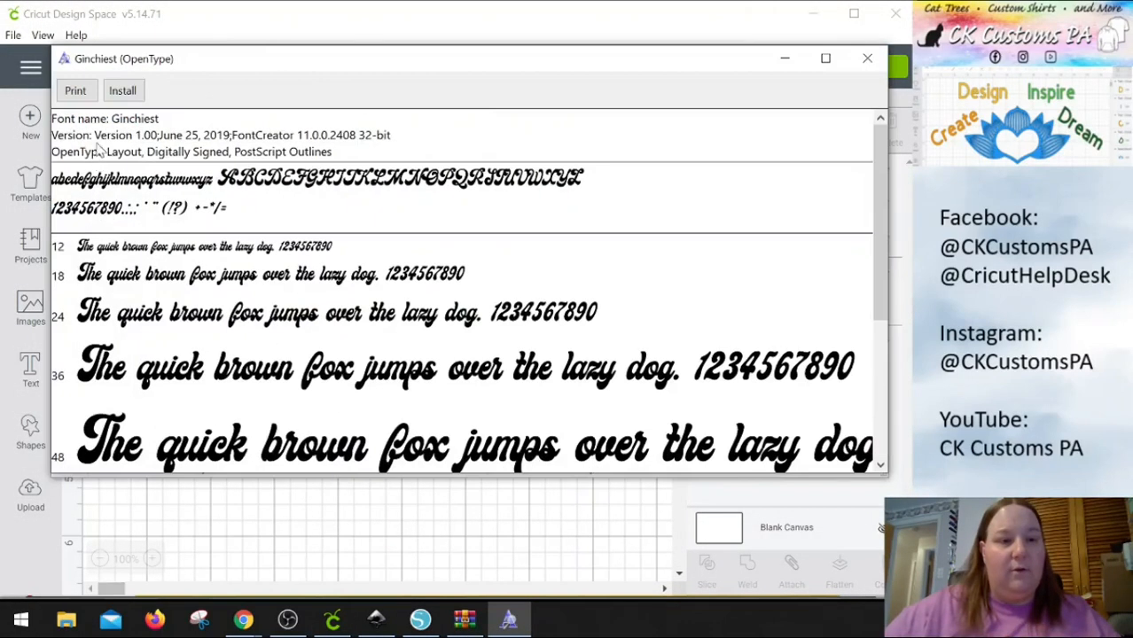
pyautogui.click(123, 90)
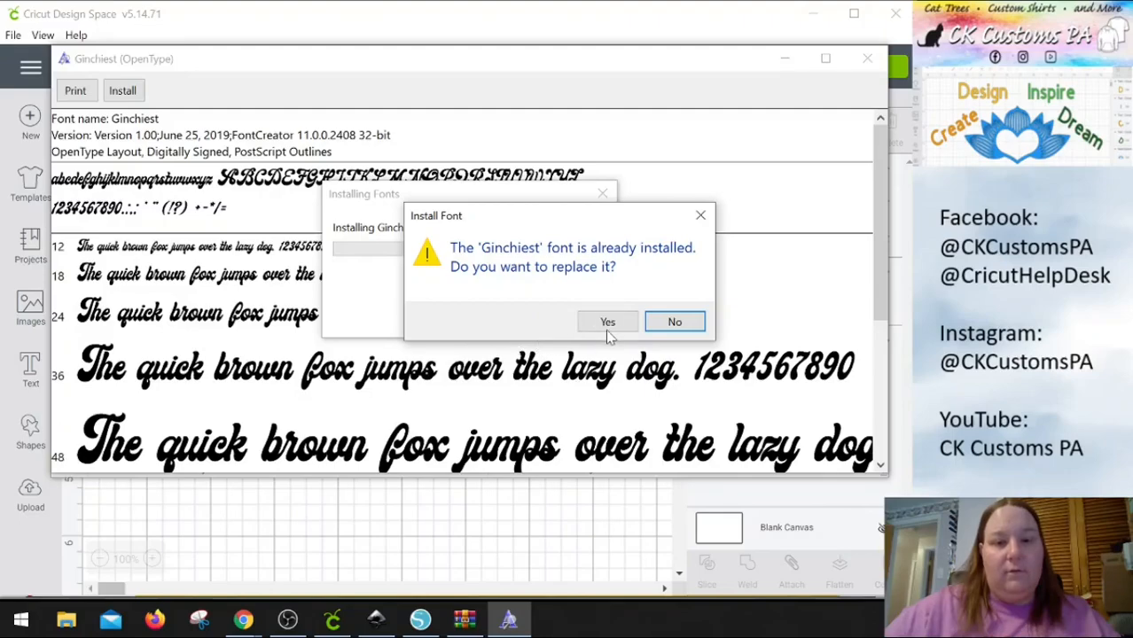
pyautogui.click(671, 322)
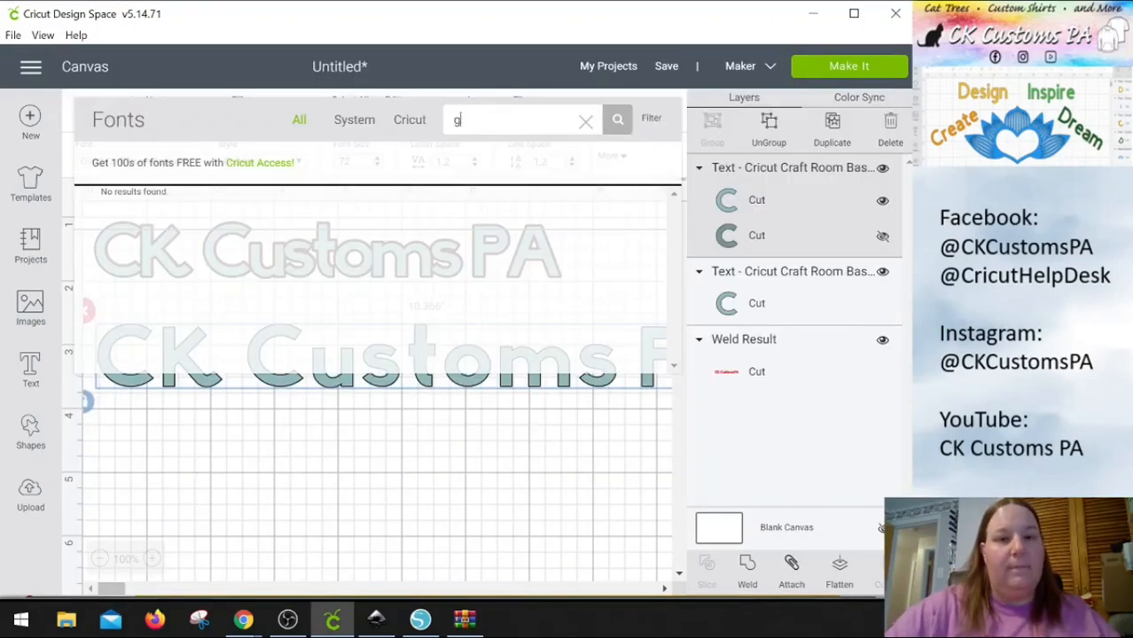
# Clear the "g" font search in Cricut Design Space, close the font list, and deselect the new text
pyautogui.press('BackSpace')
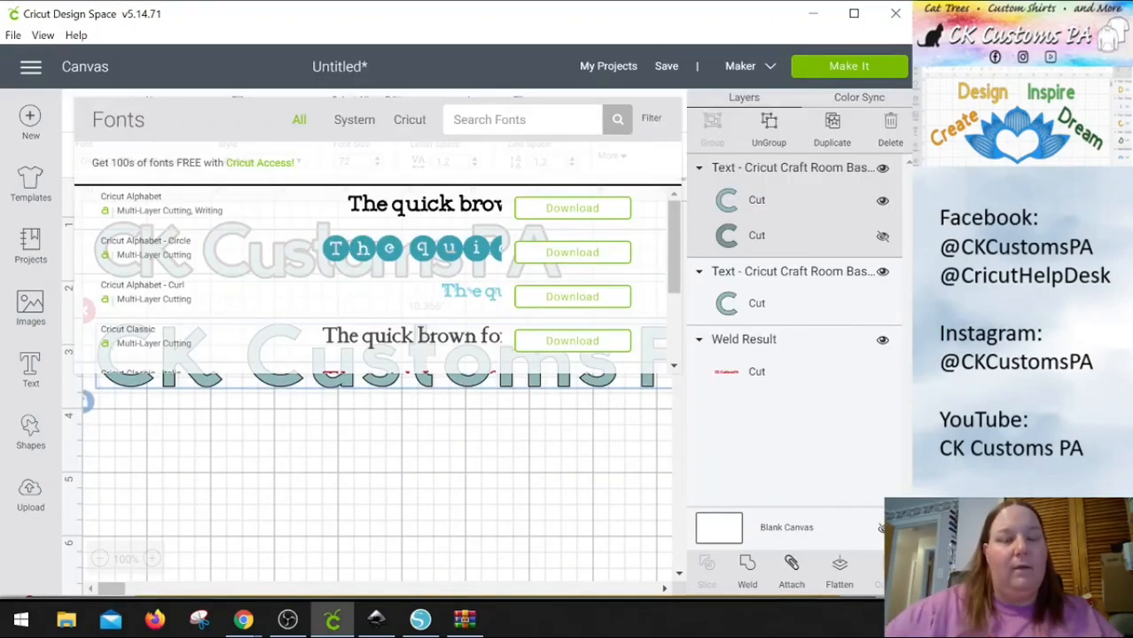
pyautogui.click(359, 510)
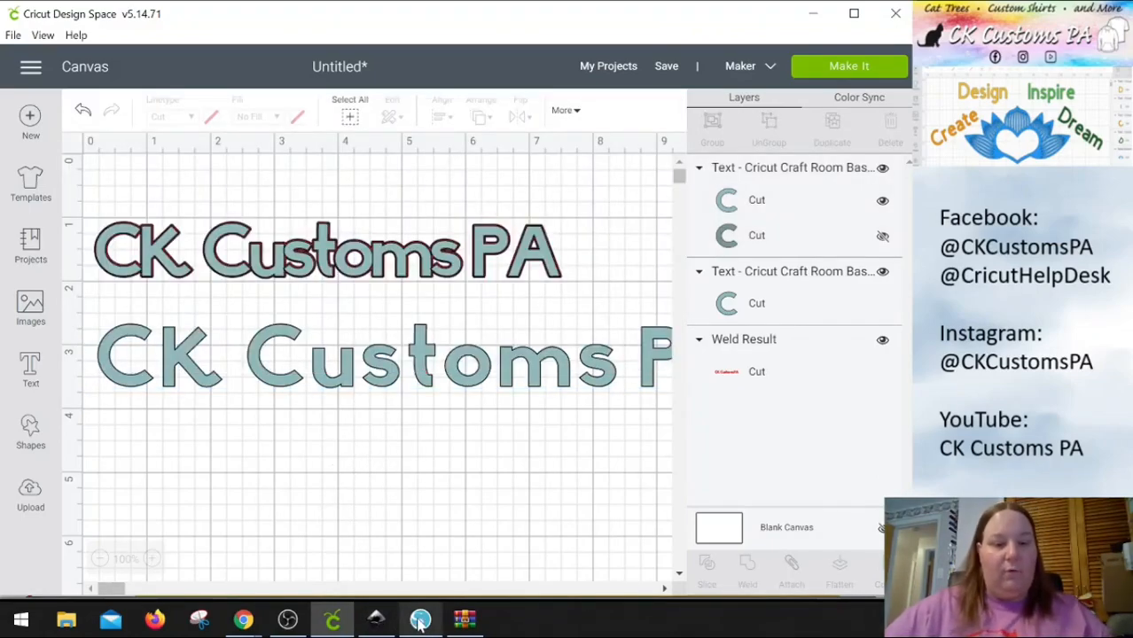
pyautogui.moveTo(376, 628)
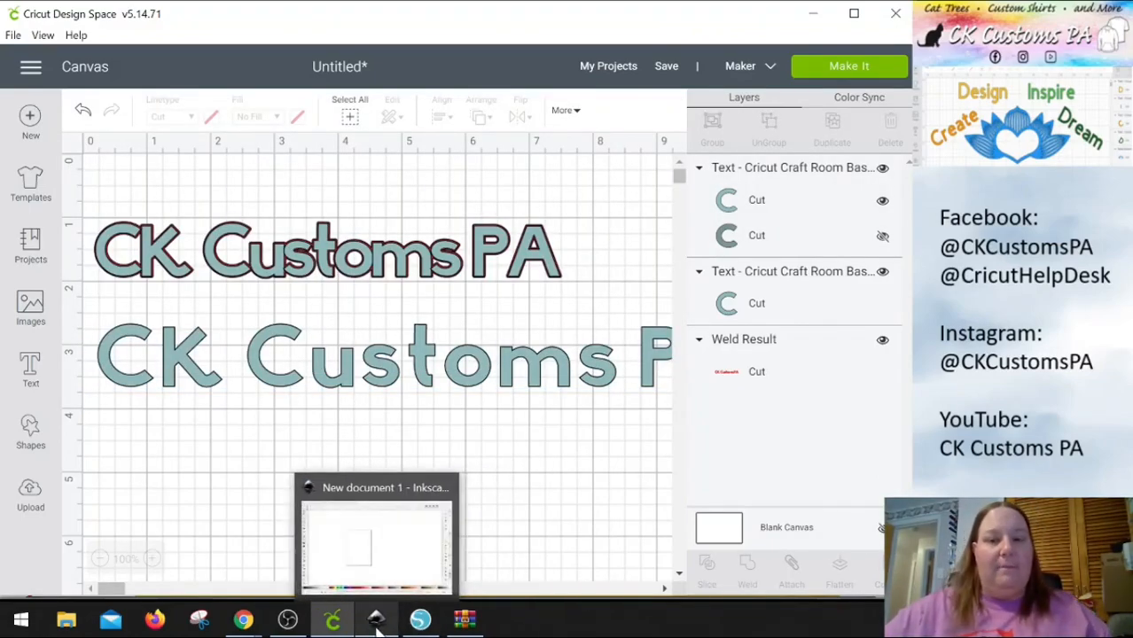
pyautogui.moveTo(333, 603)
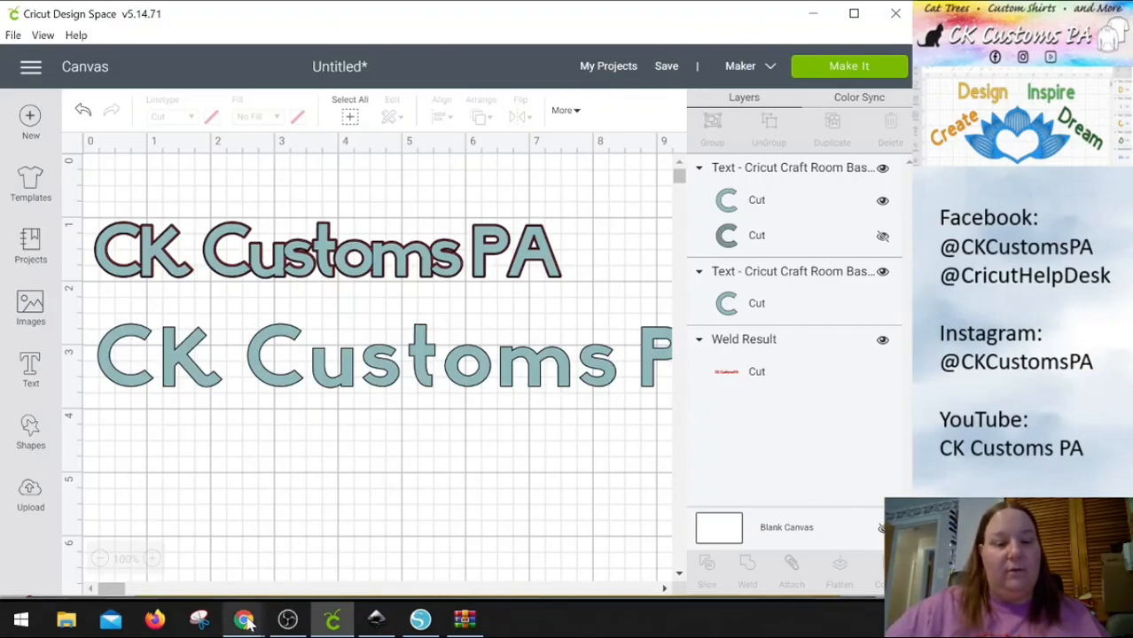
# Switch to the DaFont website in Chrome and search for "shadow" fonts
pyautogui.moveTo(246, 621)
pyautogui.click(306, 543)
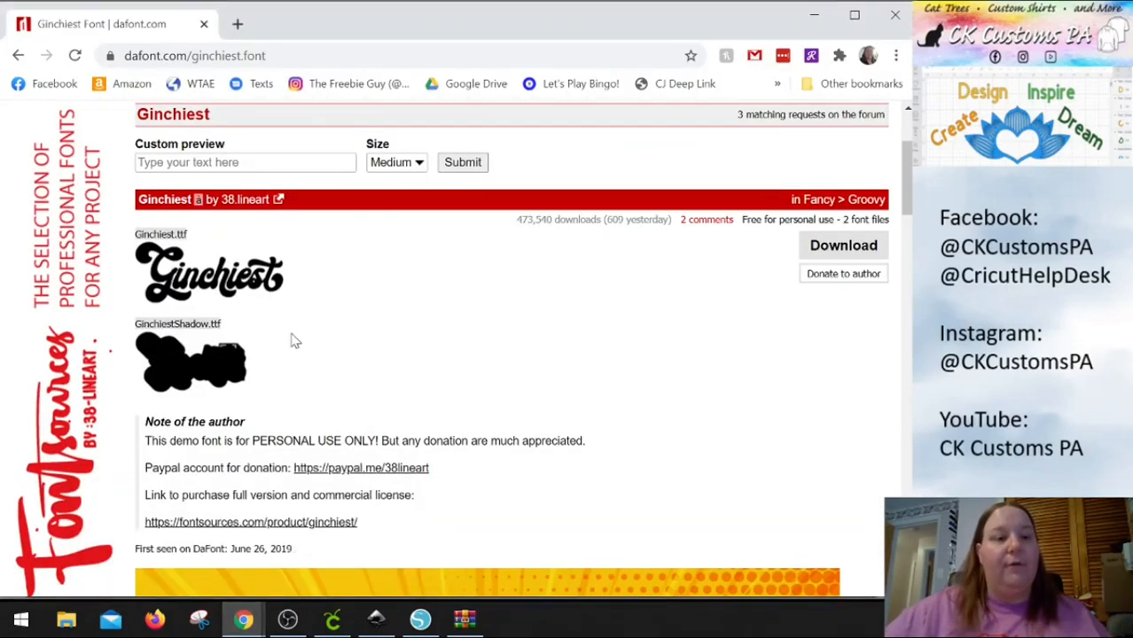
pyautogui.scroll(2, 292, 339)
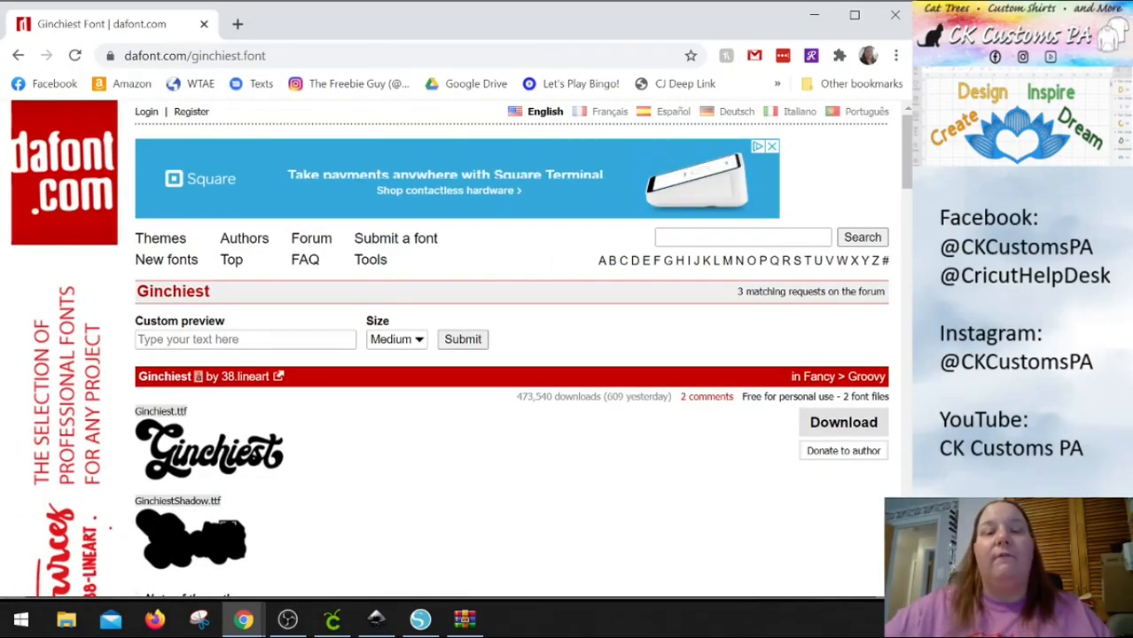
pyautogui.click(743, 238)
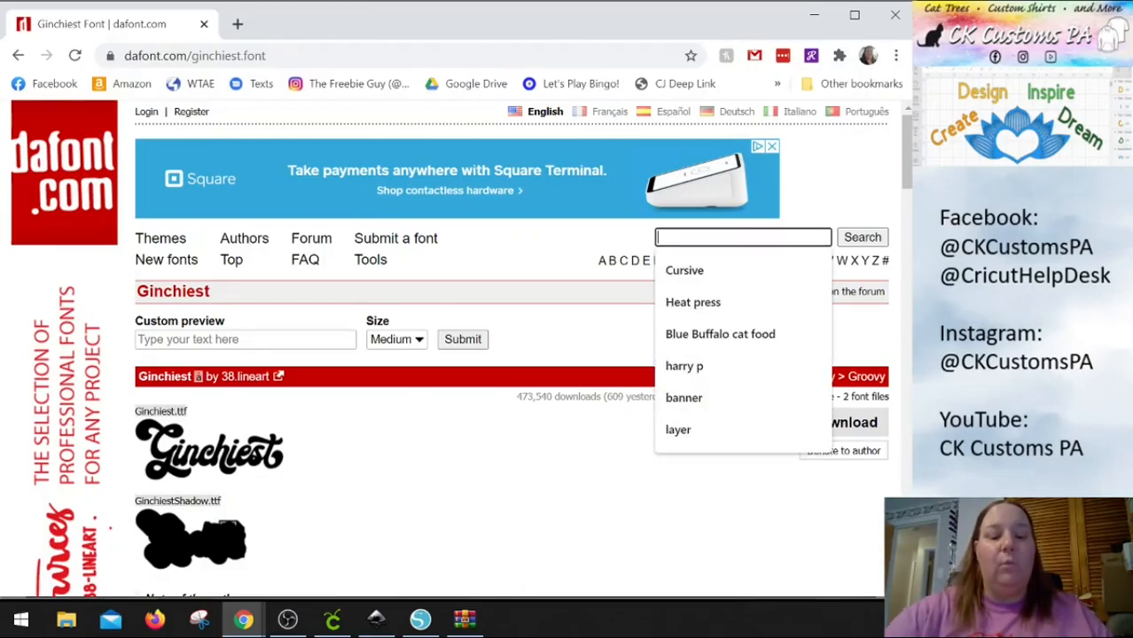
pyautogui.write('shadow')
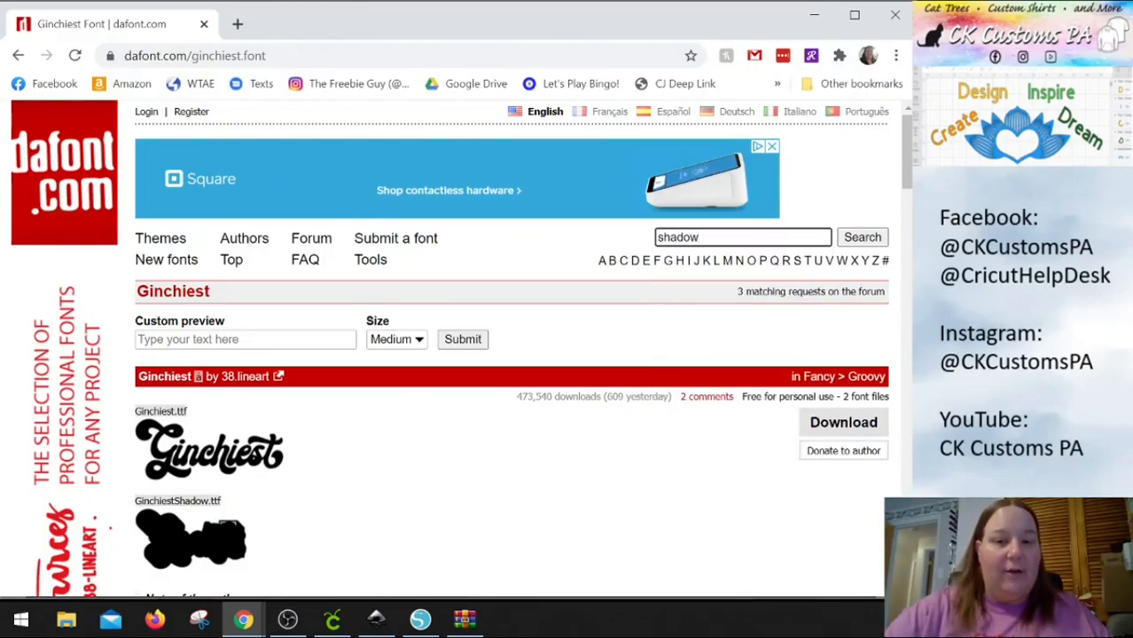
pyautogui.press('Return')
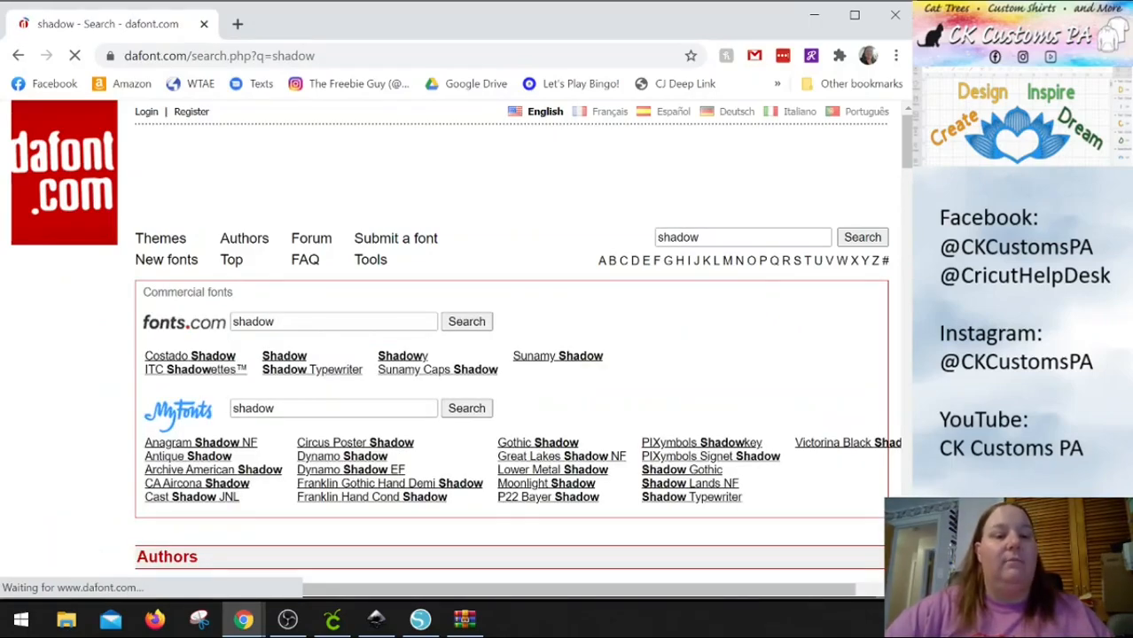
# Browse the shadow font results and open the Oretans font page to examine its regular and shadow versions
pyautogui.scroll(-6, 664, 315)
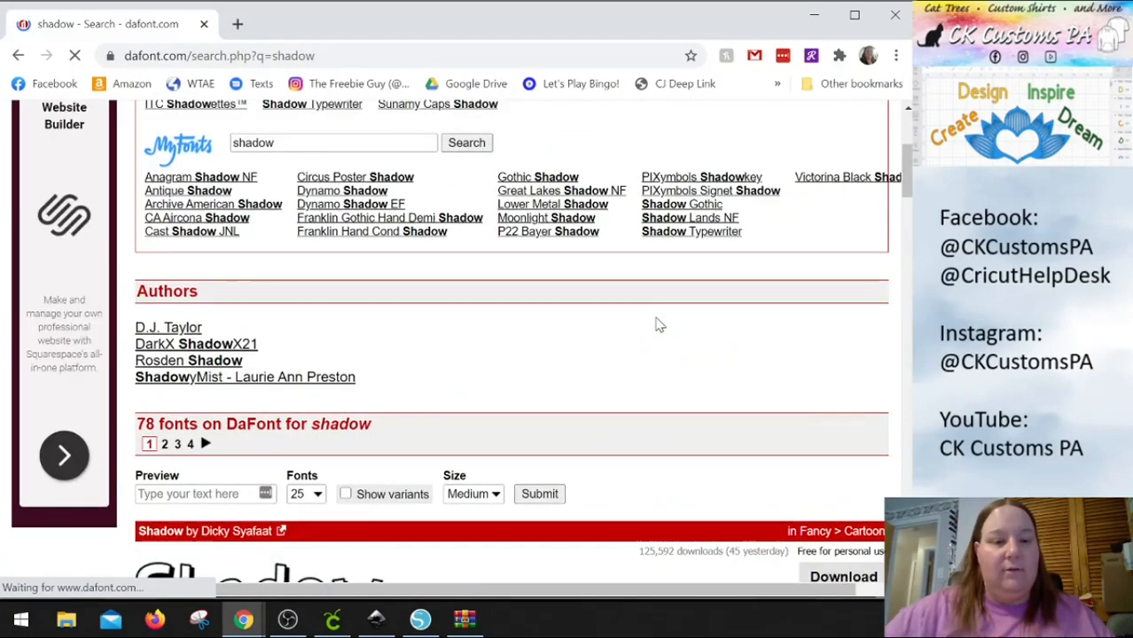
pyautogui.scroll(-2, 657, 326)
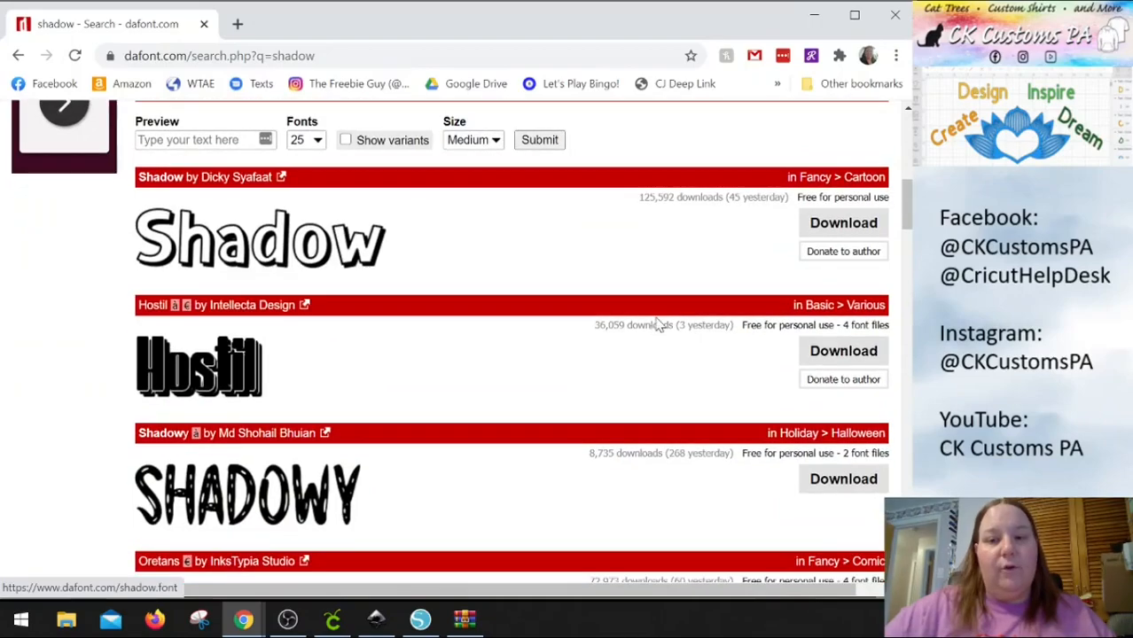
pyautogui.scroll(1, 656, 326)
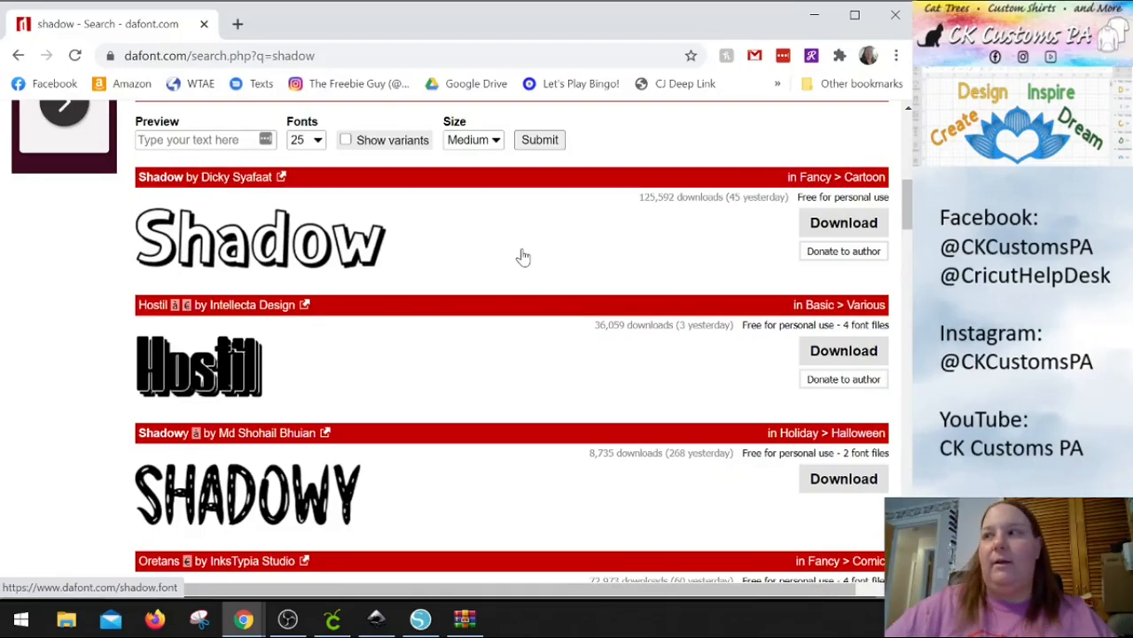
pyautogui.scroll(-3, 523, 257)
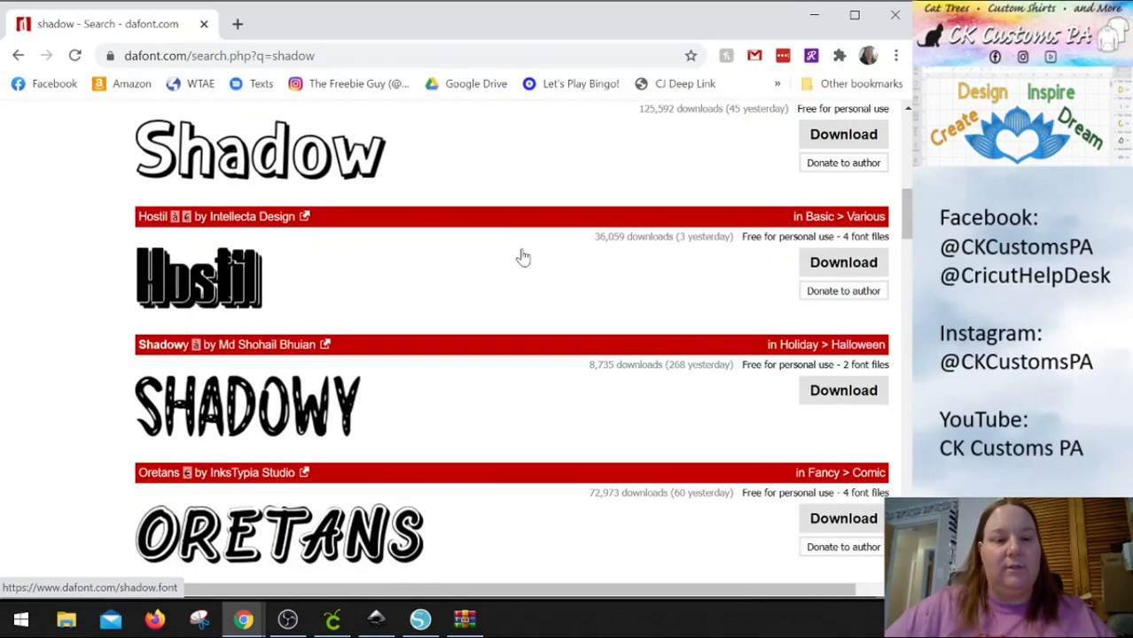
pyautogui.scroll(-1, 523, 257)
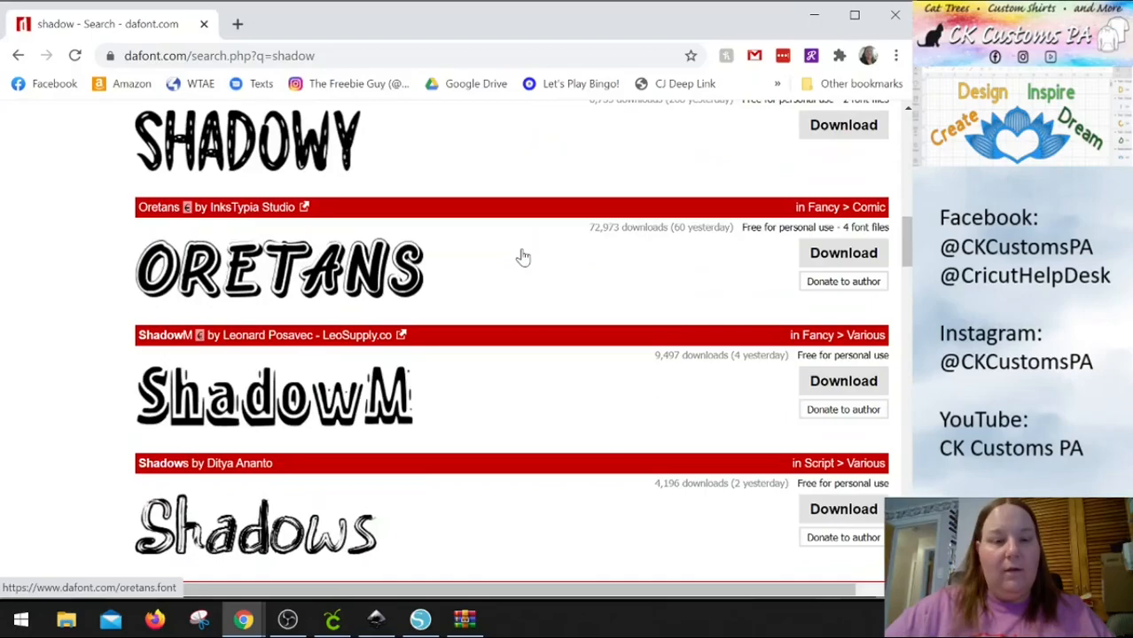
pyautogui.scroll(-1, 523, 257)
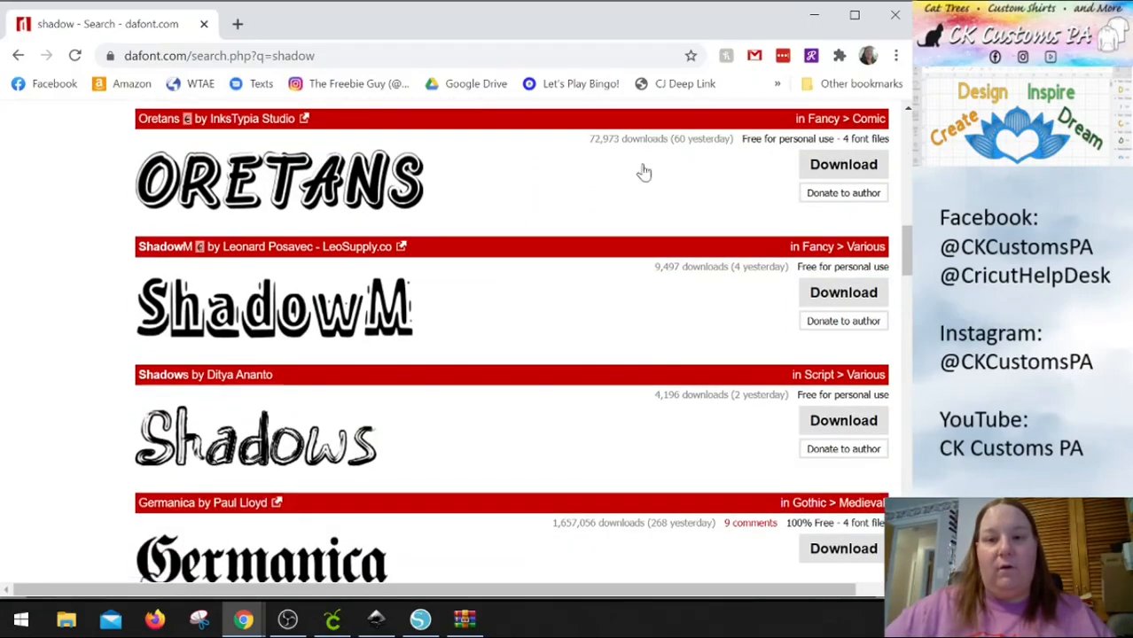
pyautogui.click(362, 191)
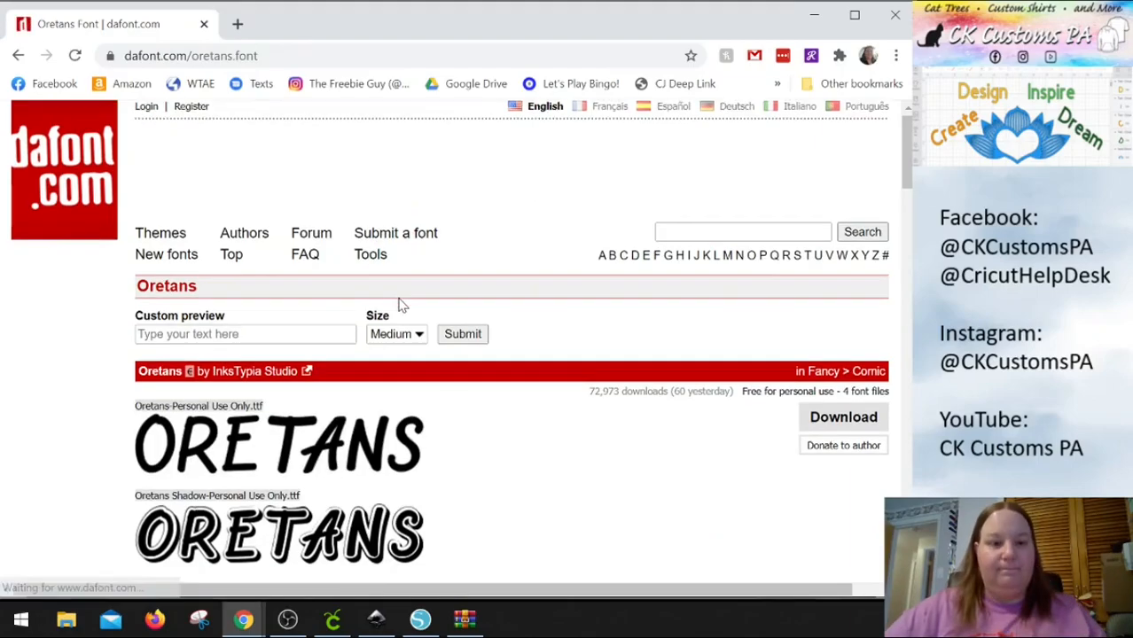
pyautogui.scroll(-2, 403, 301)
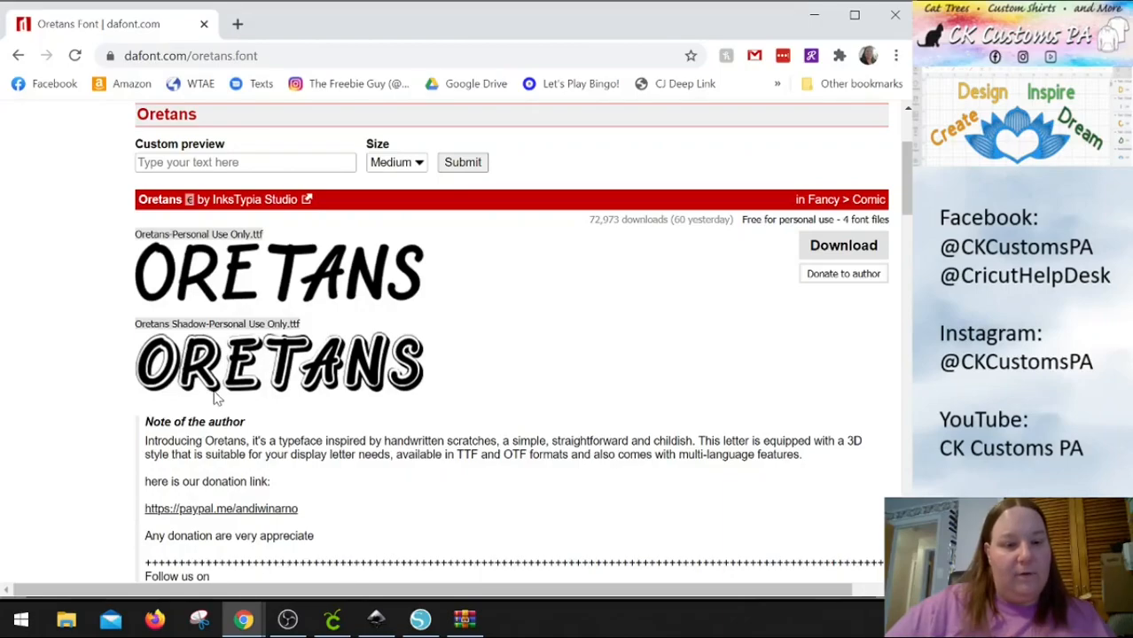
# Return to the shadow font results, browse further down, and open the KG Shadow font page to examine its solid and outline versions
pyautogui.click(15, 55)
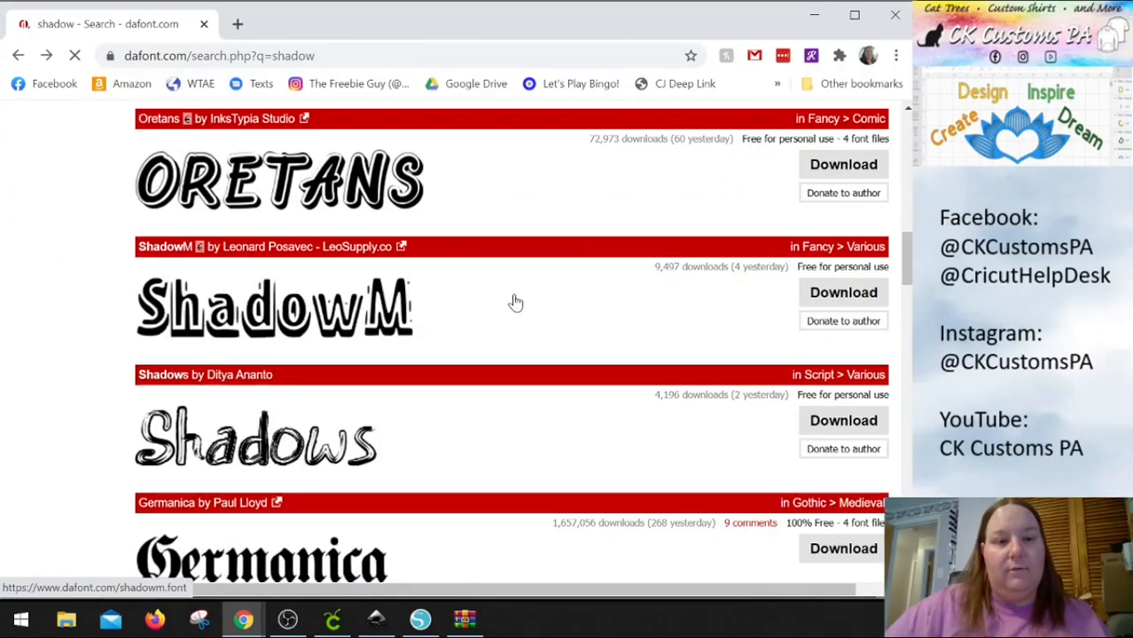
pyautogui.scroll(-5, 515, 302)
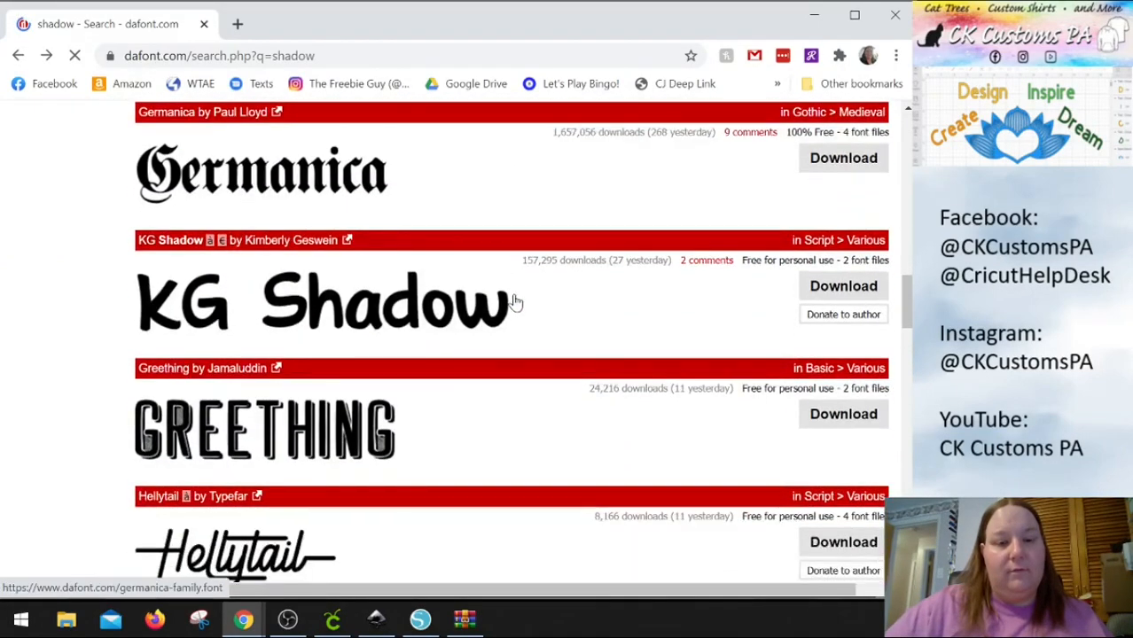
pyautogui.scroll(-1, 515, 302)
pyautogui.scroll(-2, 514, 302)
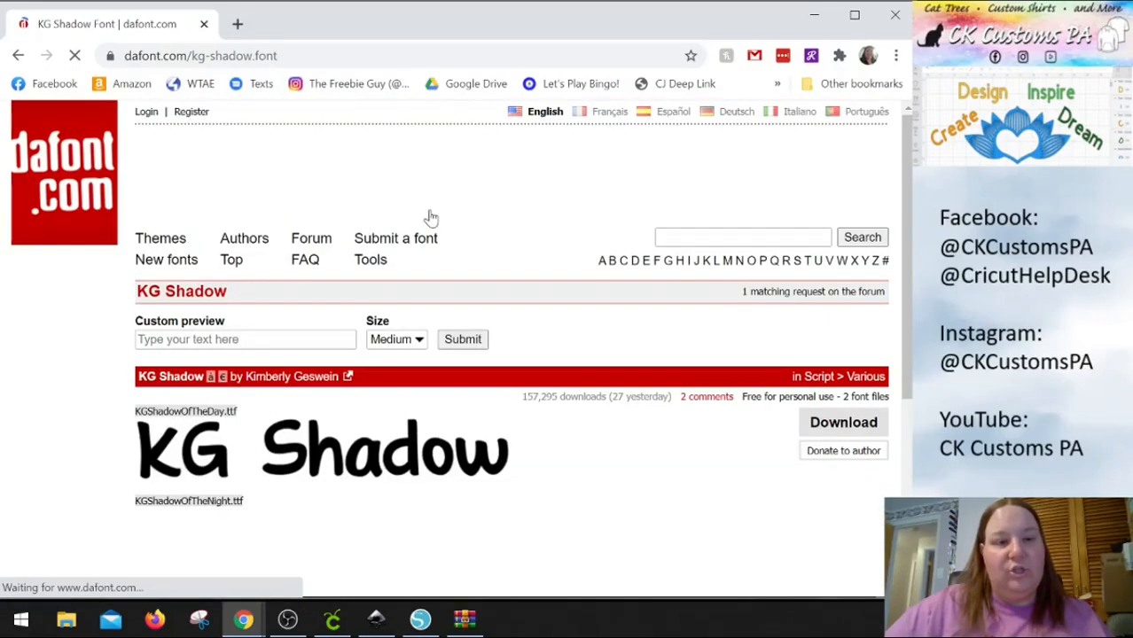
pyautogui.scroll(-2, 421, 281)
pyautogui.scroll(-1, 421, 281)
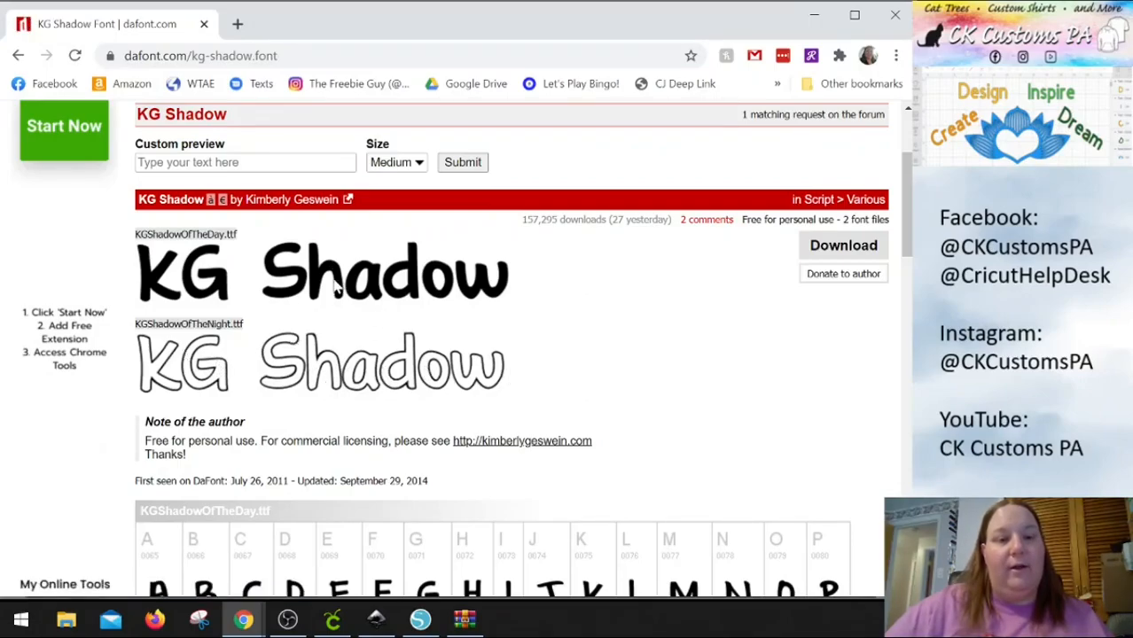
pyautogui.rightClick(18, 55)
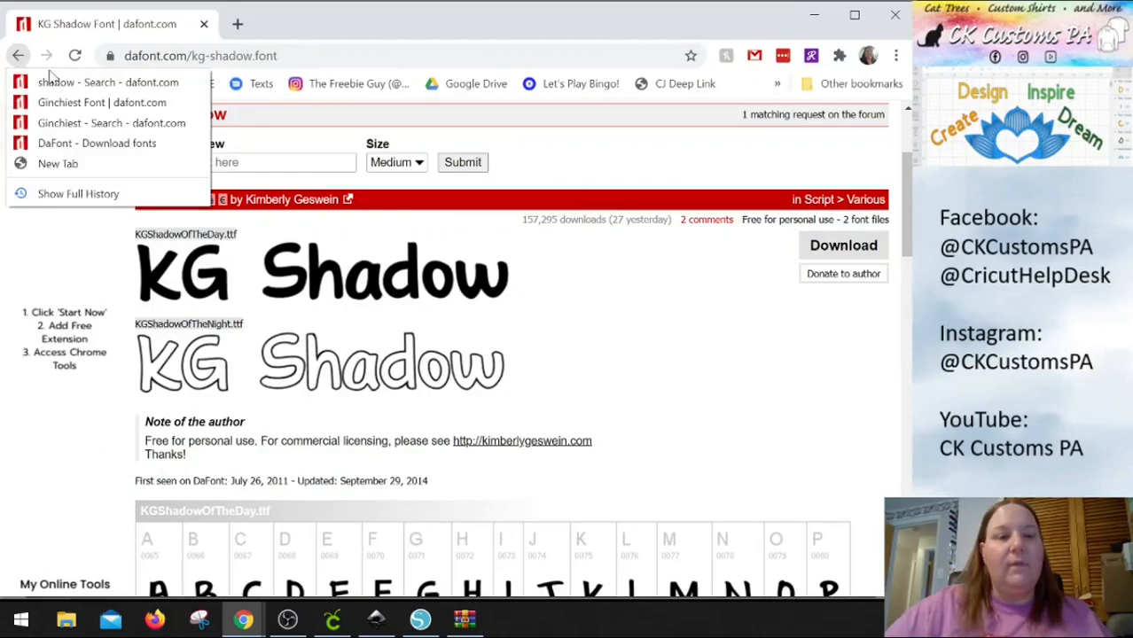
pyautogui.click(610, 303)
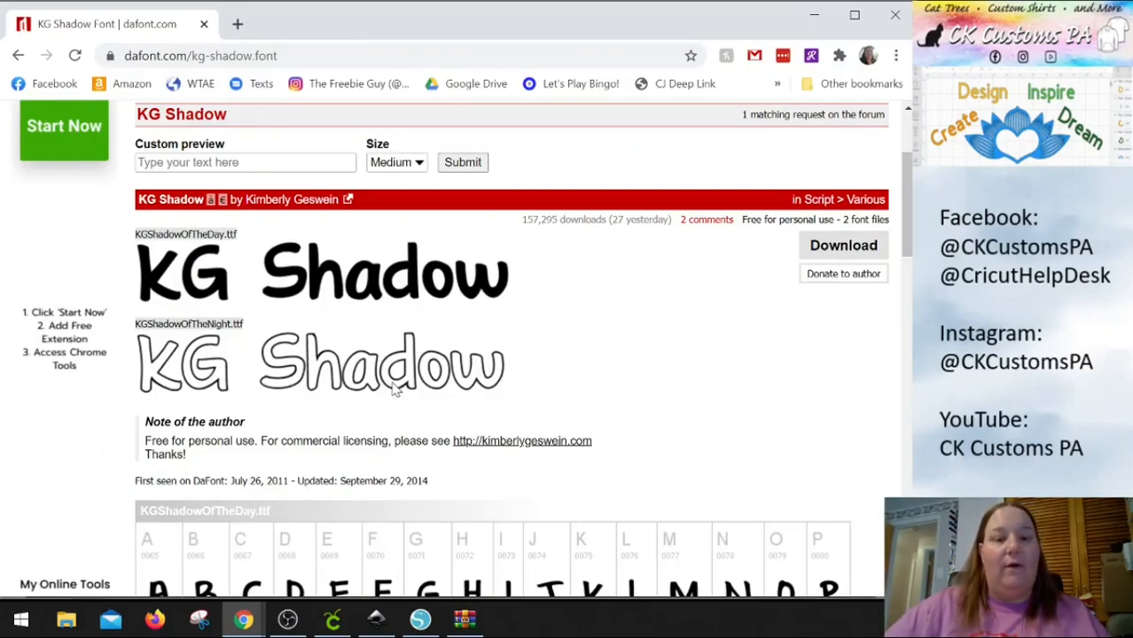
# Switch to Cricut Design Space and delete all the text layers from the canvas
pyautogui.click(331, 621)
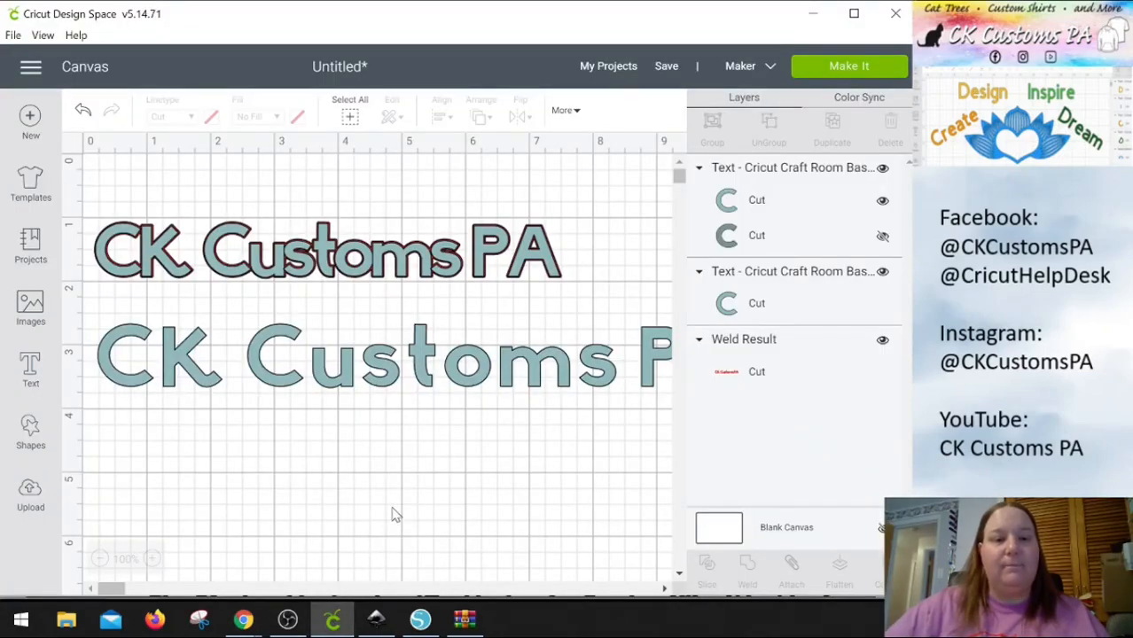
pyautogui.moveTo(467, 476); pyautogui.dragTo(329, 223)
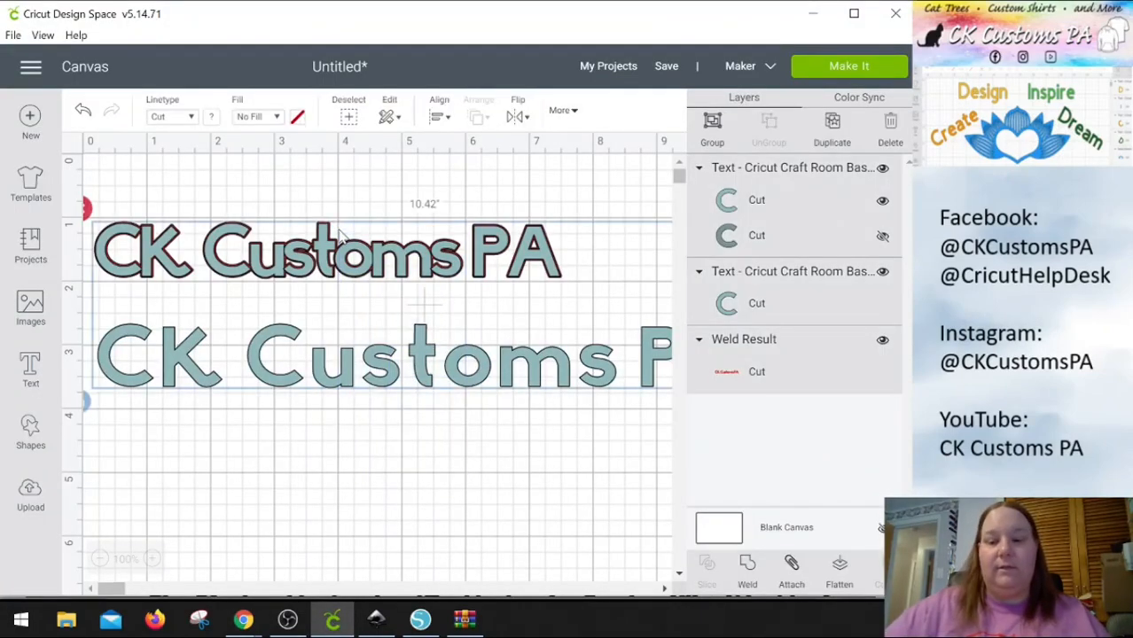
pyautogui.press('Delete')
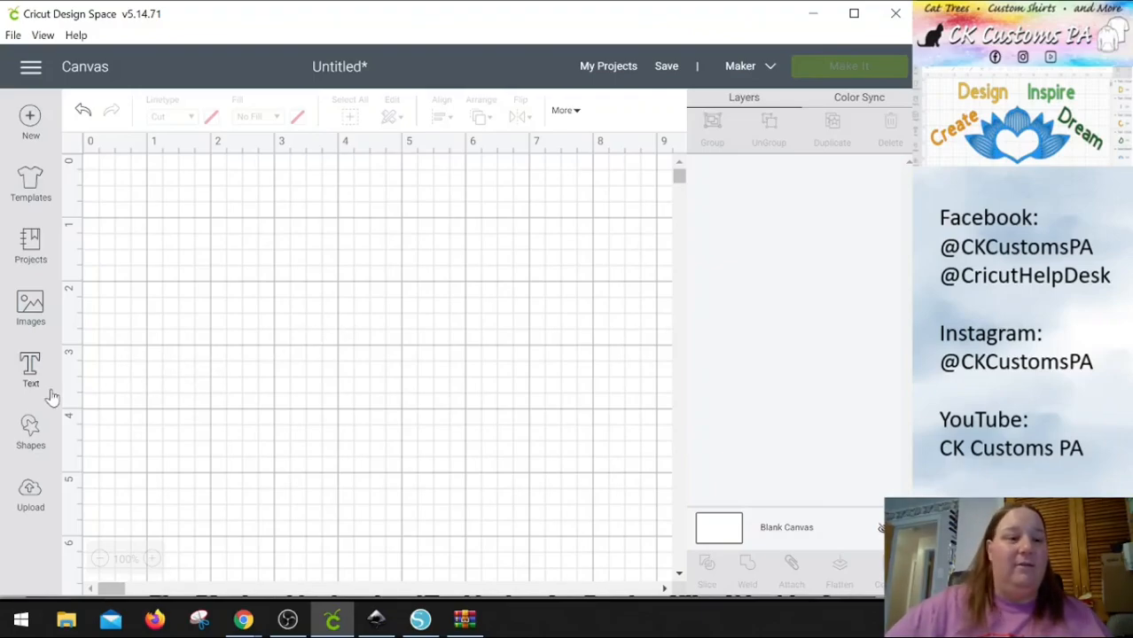
# Add a text object with a first name and move it to the upper middle of the canvas
pyautogui.click(32, 370)
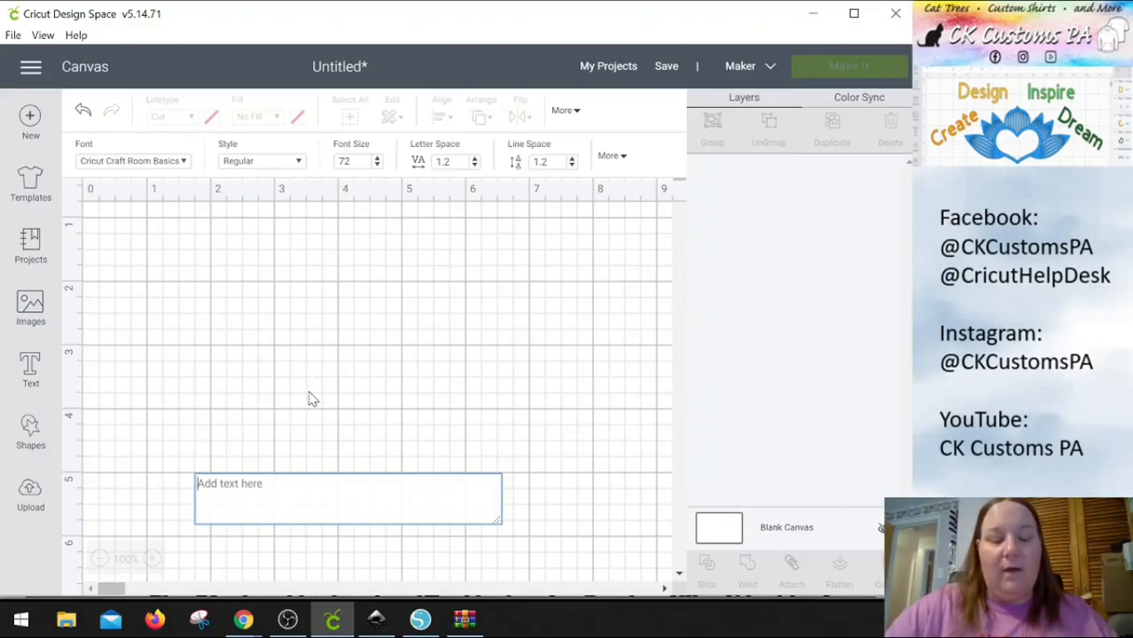
pyautogui.write('Karen')
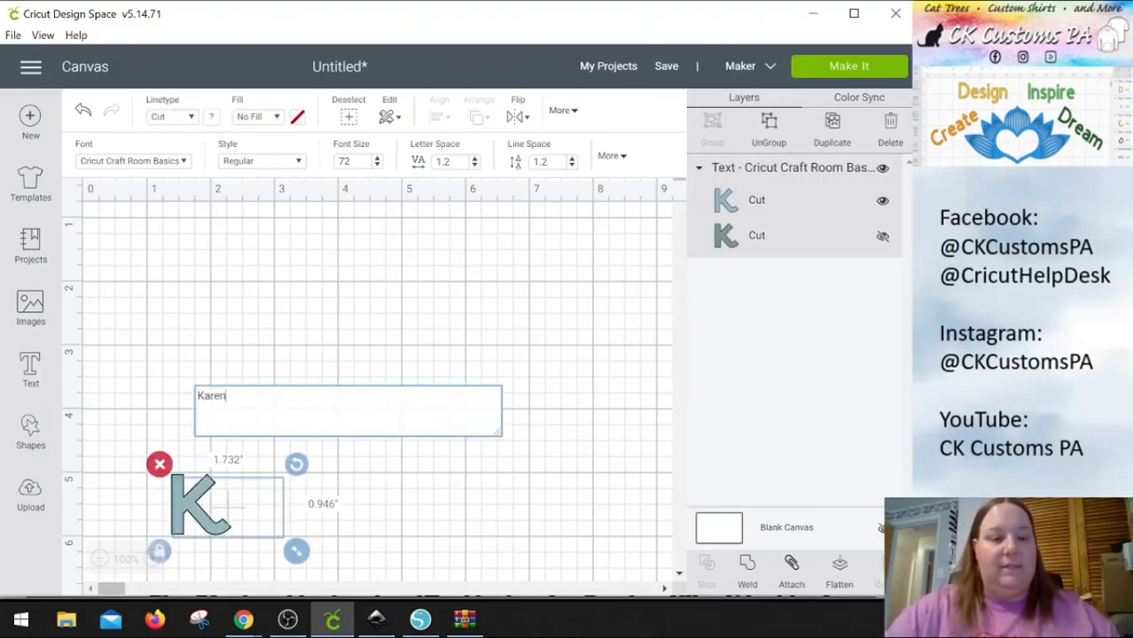
pyautogui.moveTo(343, 508); pyautogui.dragTo(453, 290)
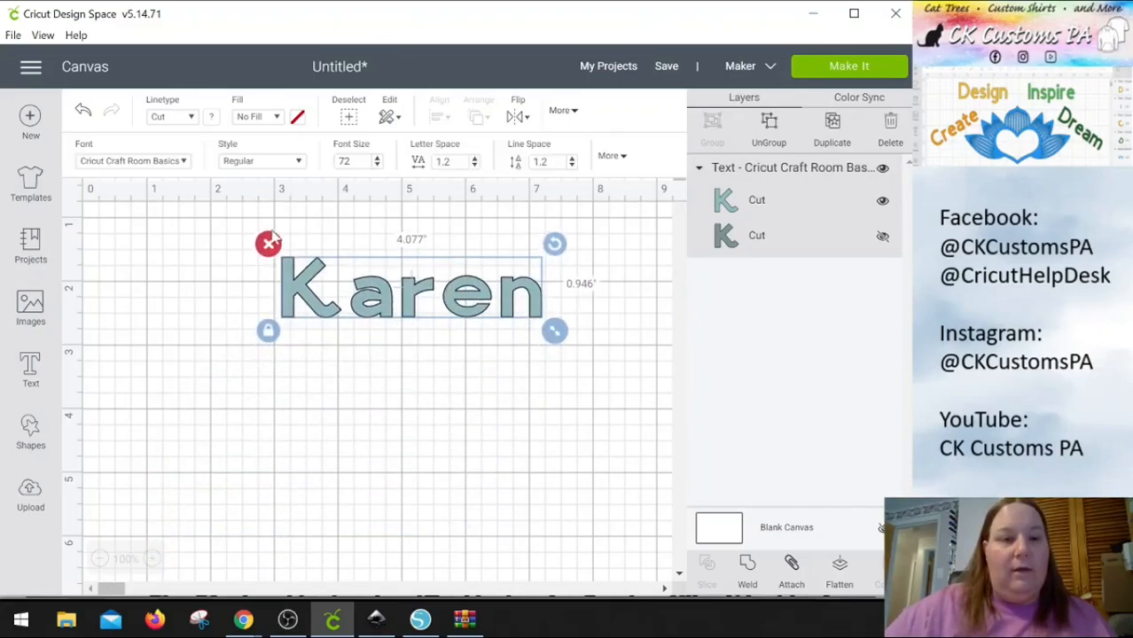
# Filter the system fonts to Single Layer, search for "gin", and set the name text's font to Ginchiest
pyautogui.click(184, 162)
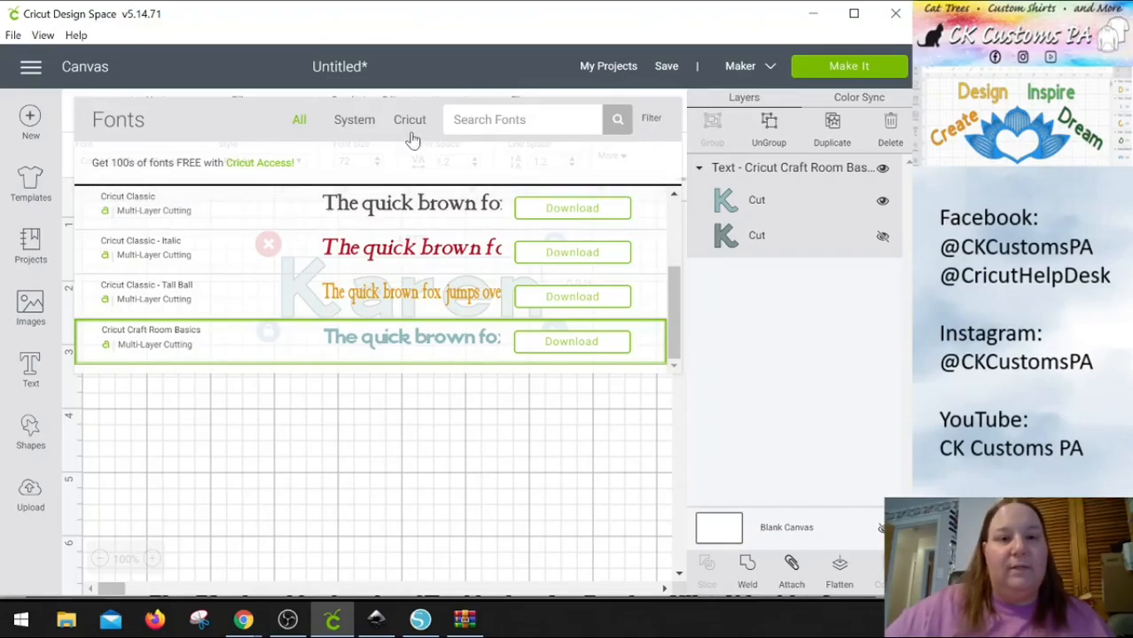
pyautogui.click(348, 124)
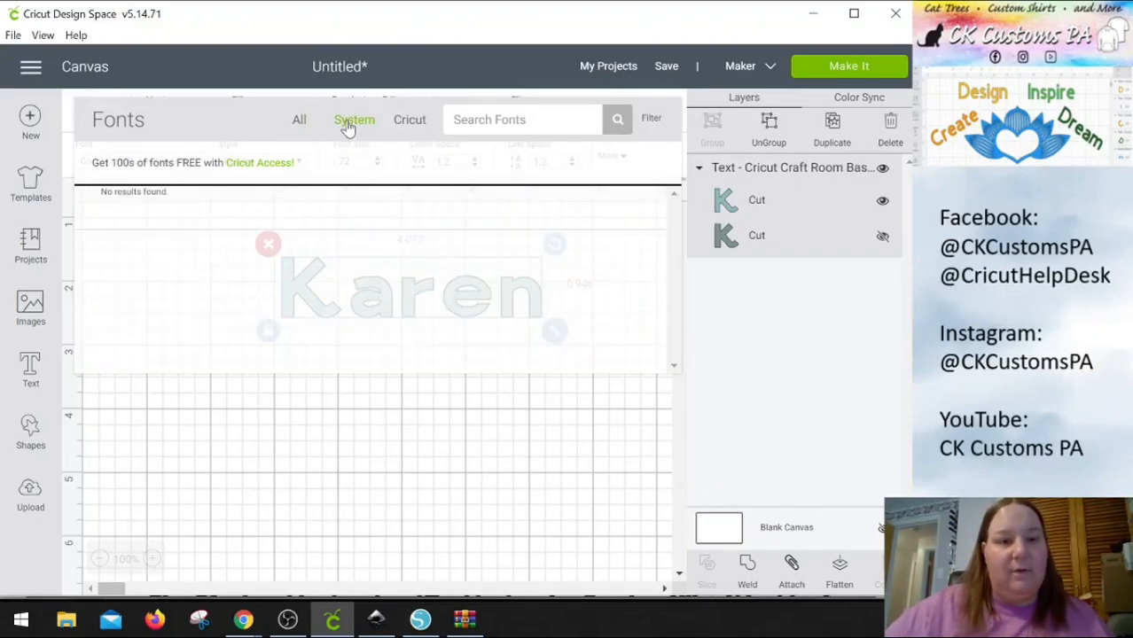
pyautogui.click(651, 119)
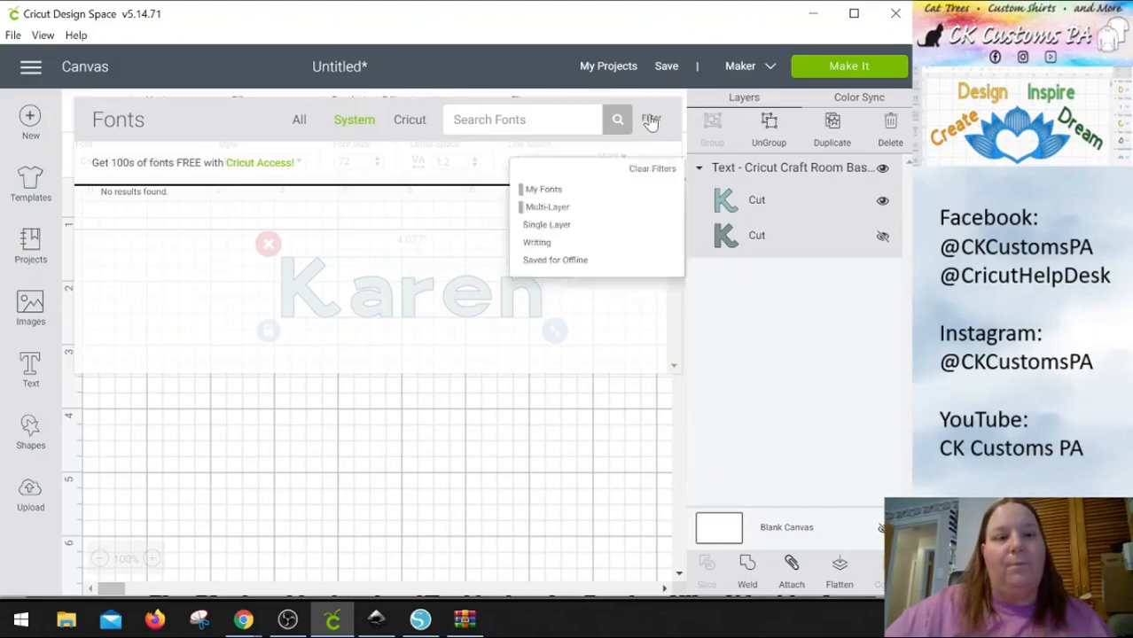
pyautogui.click(545, 191)
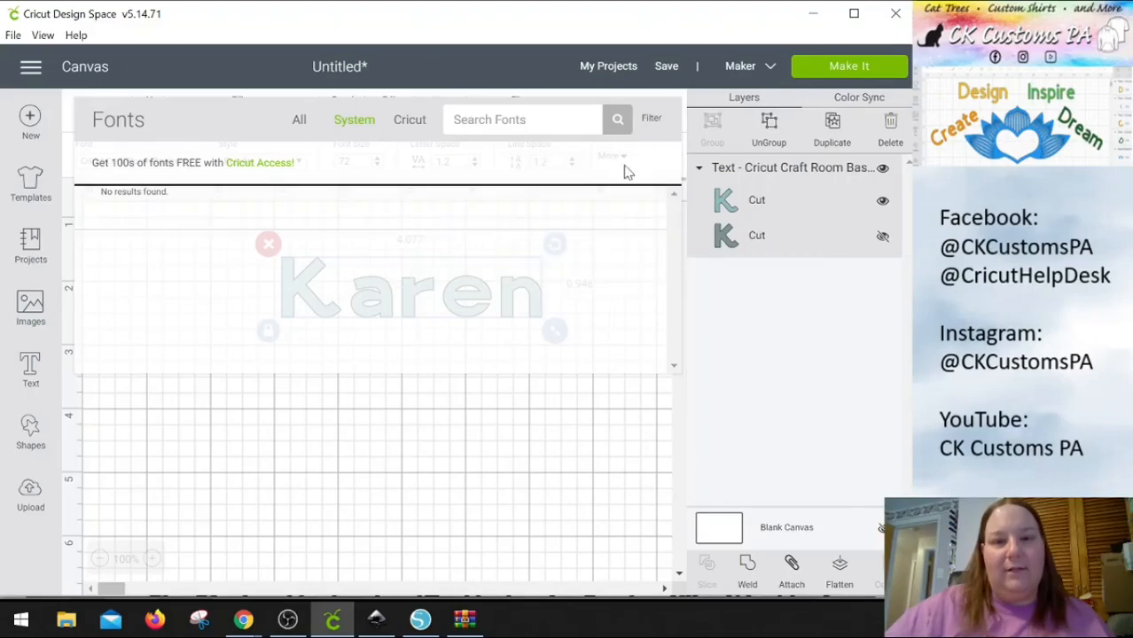
pyautogui.click(653, 124)
pyautogui.click(529, 222)
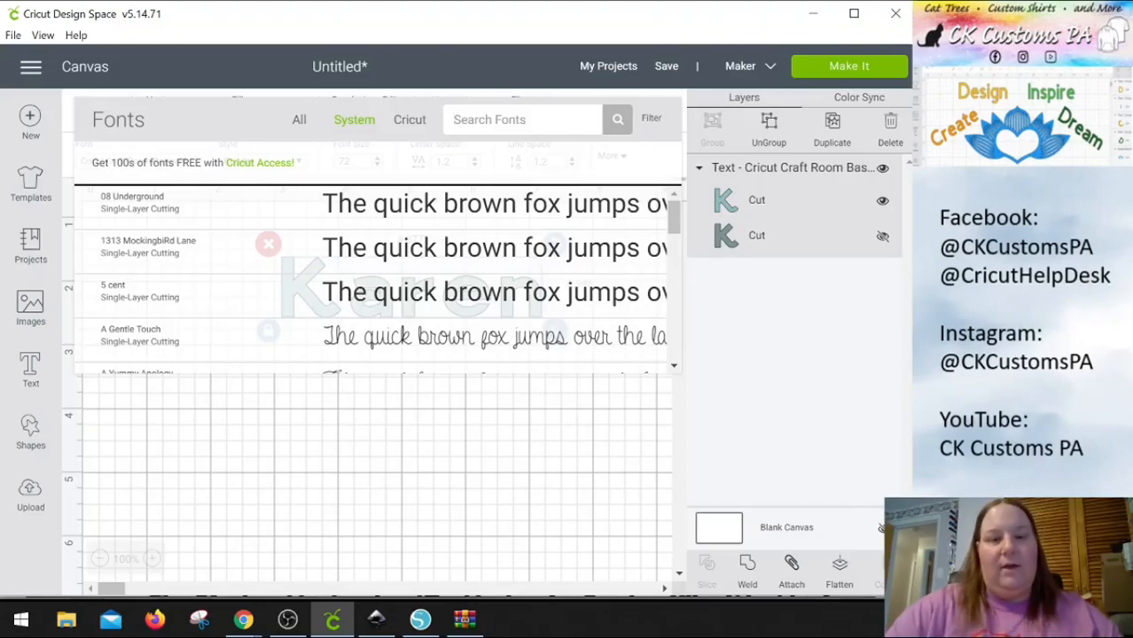
pyautogui.write('gin')
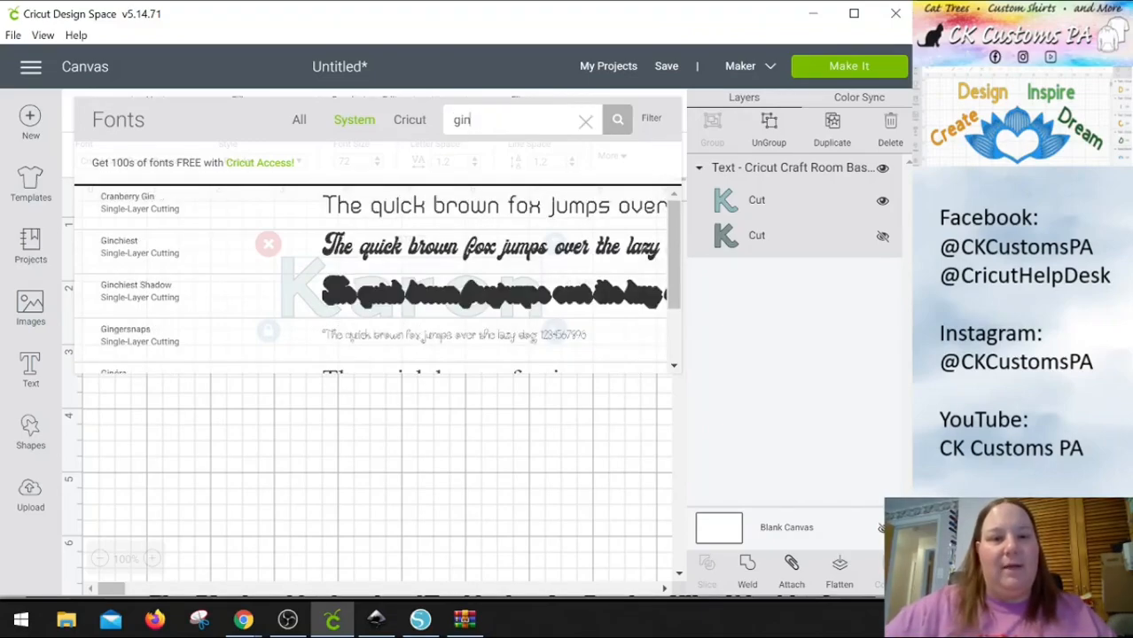
pyautogui.click(142, 248)
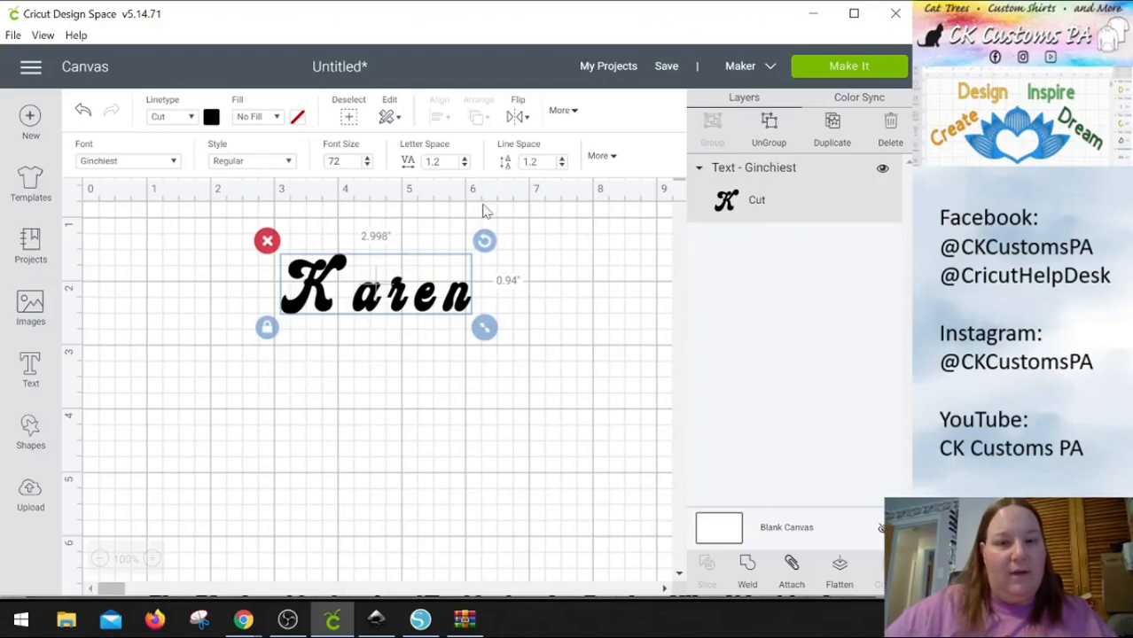
# Duplicate the name text, set the copy's font to Ginchiest Shadow, and place it below the original
pyautogui.click(833, 125)
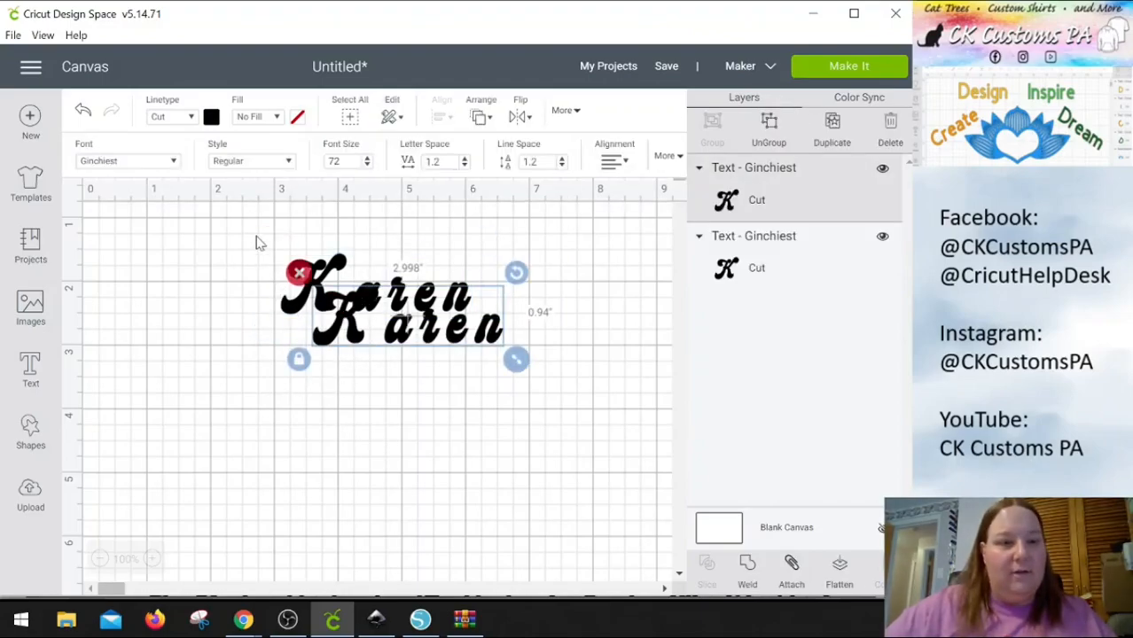
pyautogui.click(174, 161)
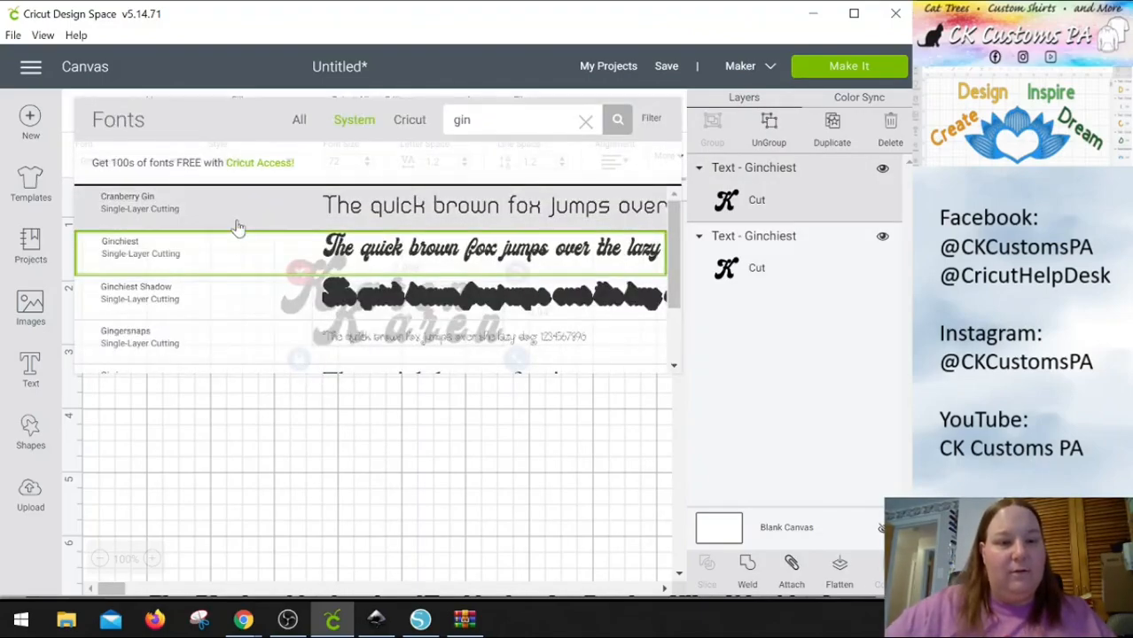
pyautogui.click(159, 294)
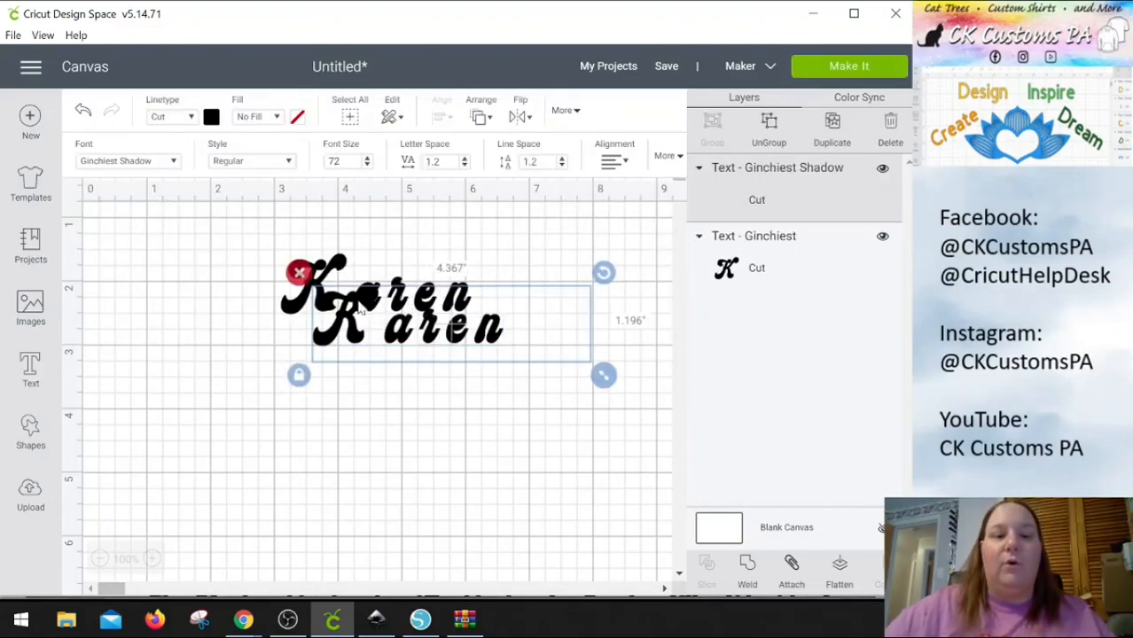
pyautogui.moveTo(348, 332); pyautogui.dragTo(281, 384)
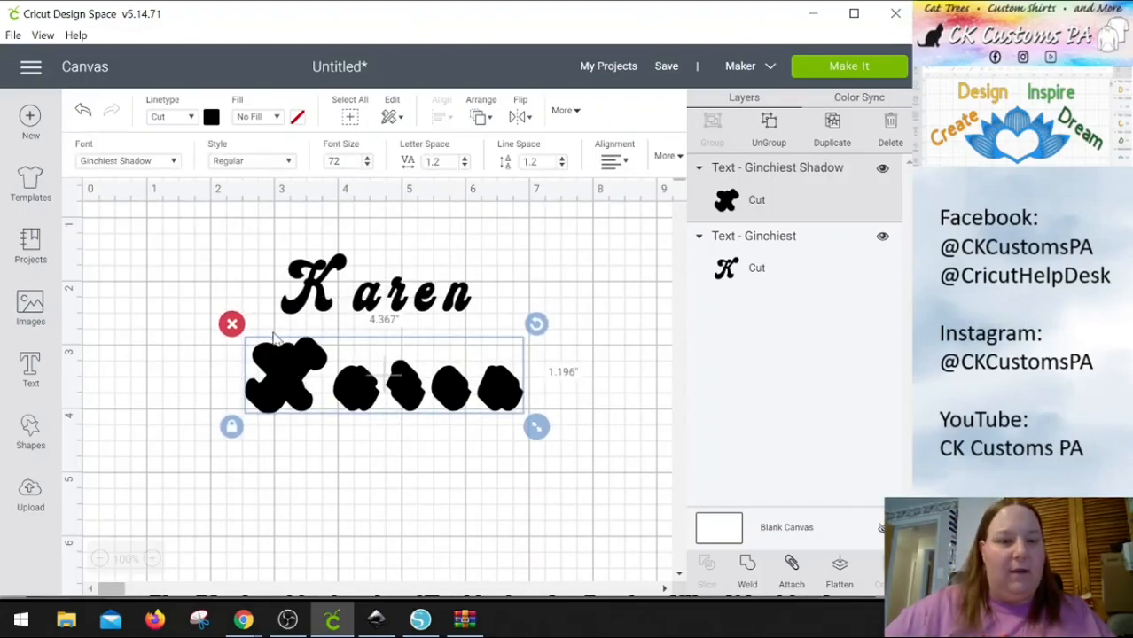
# Change the Ginchiest Shadow text's material color to blue and deselect it
pyautogui.click(212, 118)
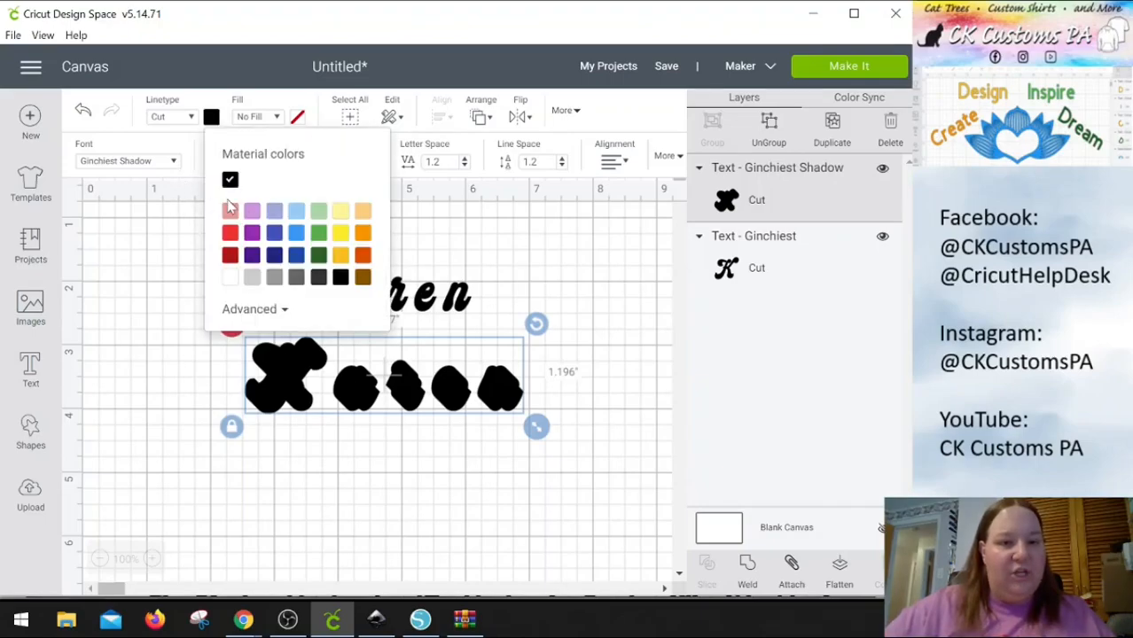
pyautogui.click(295, 232)
pyautogui.click(505, 465)
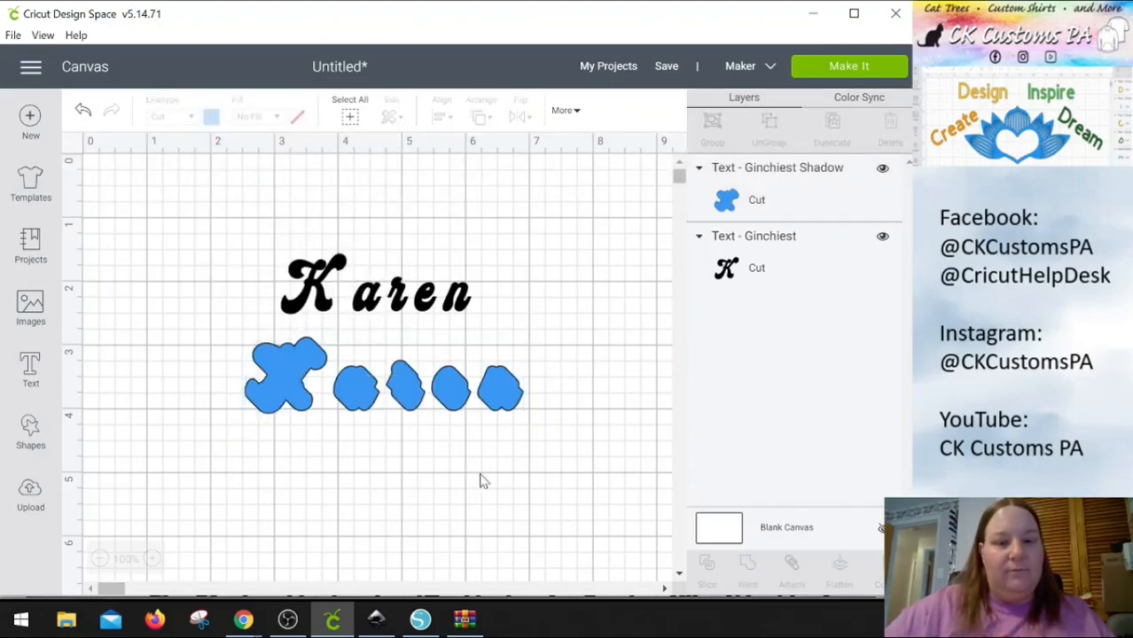
# Send the black Ginchiest text to the front of the layer order
pyautogui.click(403, 310)
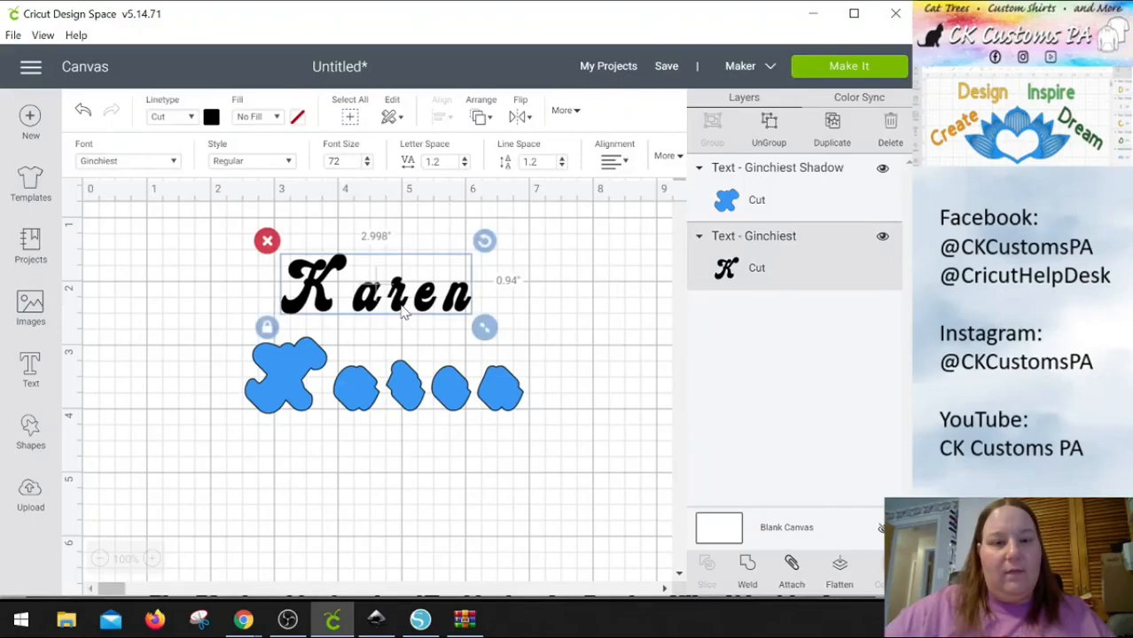
pyautogui.rightClick(403, 310)
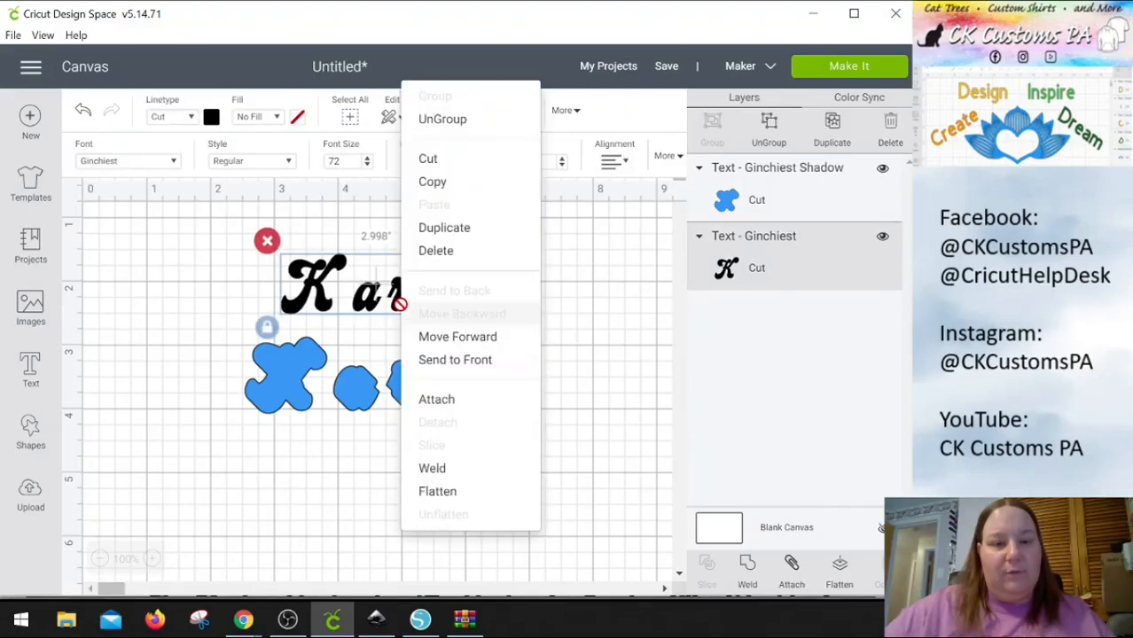
pyautogui.click(443, 364)
# Select both the regular and shadow texts, align them with Center, and deselect them
pyautogui.moveTo(369, 459); pyautogui.dragTo(374, 242)
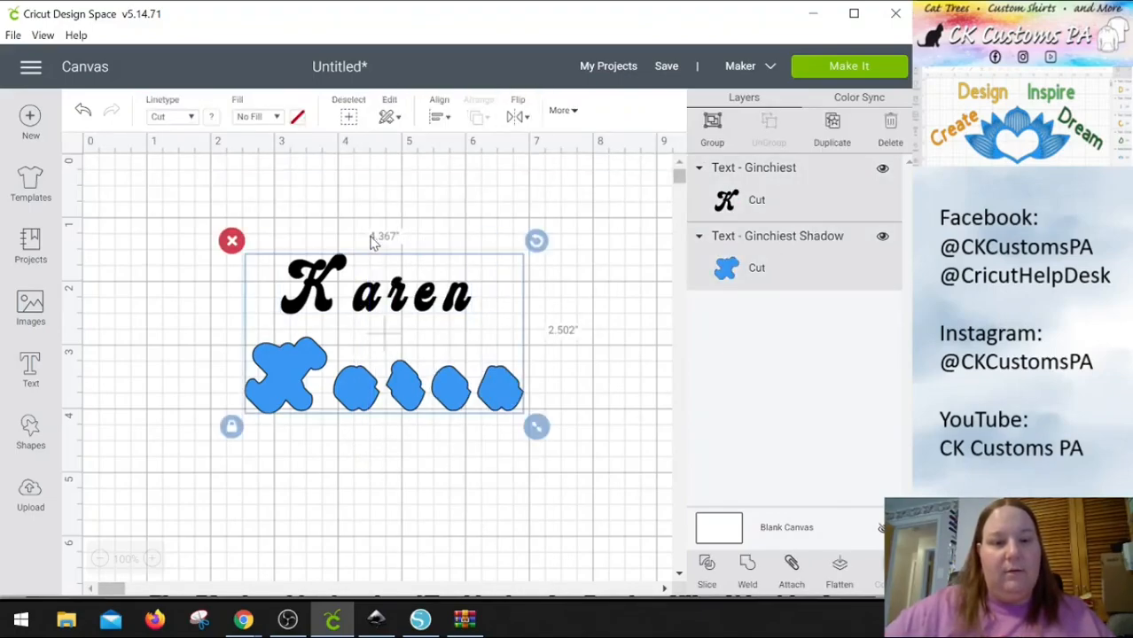
pyautogui.click(440, 118)
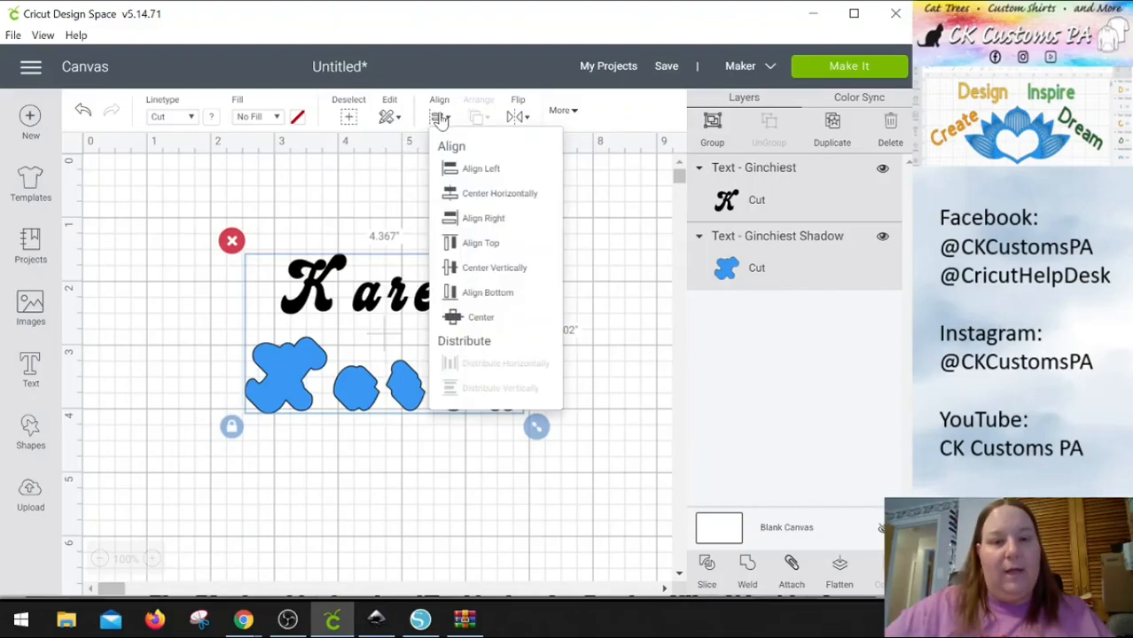
pyautogui.click(496, 323)
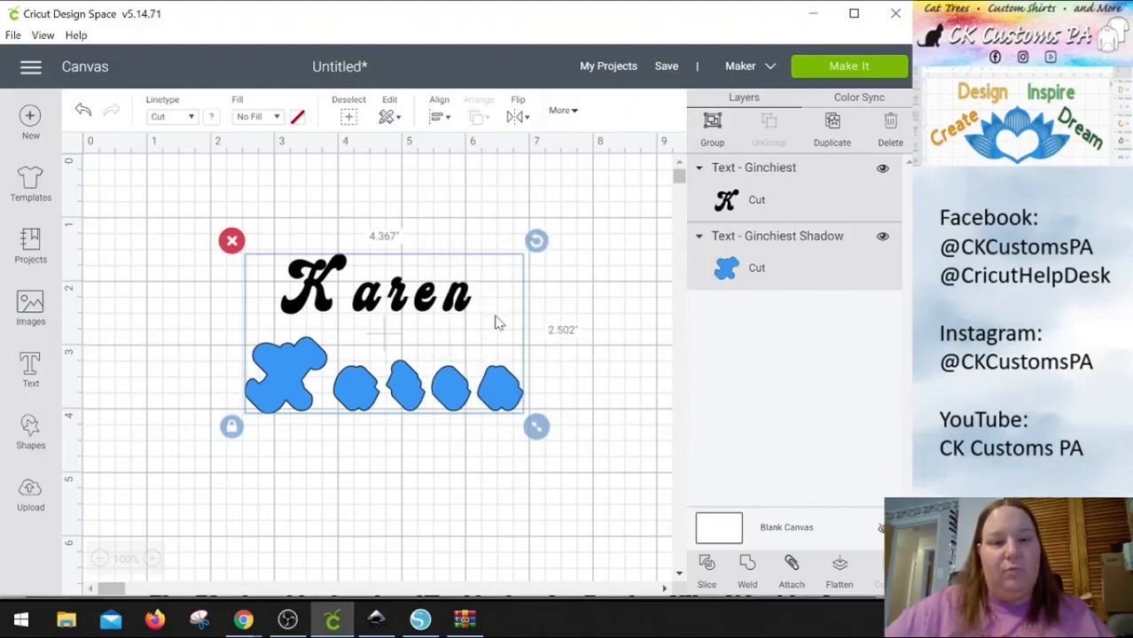
pyautogui.click(307, 442)
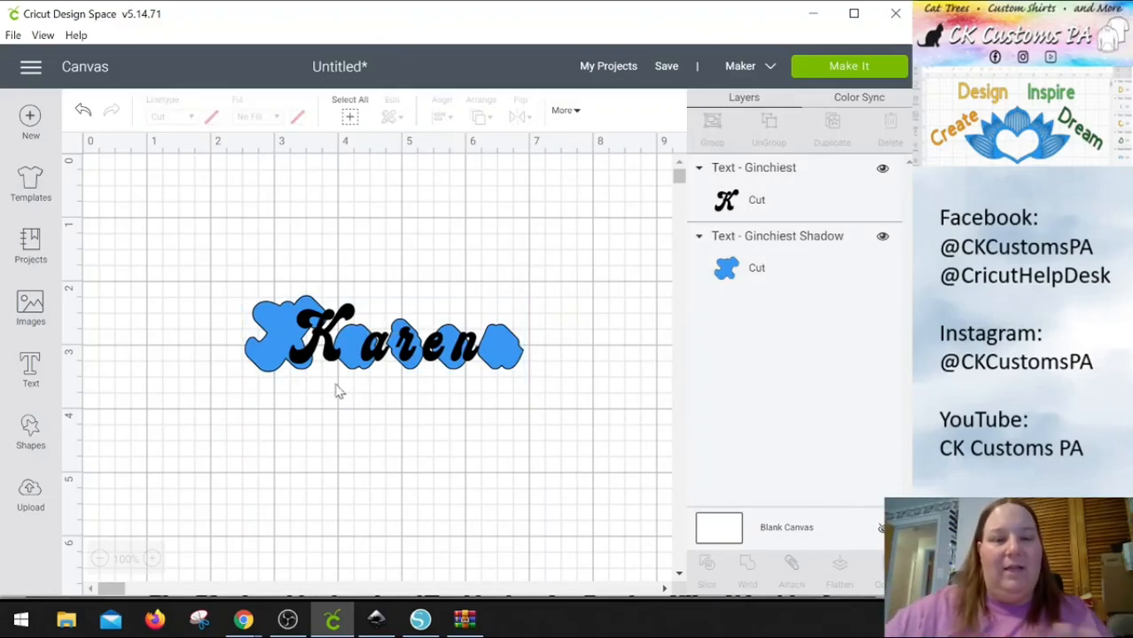
# Shift the black Ginchiest text to the left to try lining up its letters with the blue shadow shapes
pyautogui.moveTo(316, 353); pyautogui.dragTo(281, 349)
pyautogui.moveTo(375, 350); pyautogui.dragTo(392, 351)
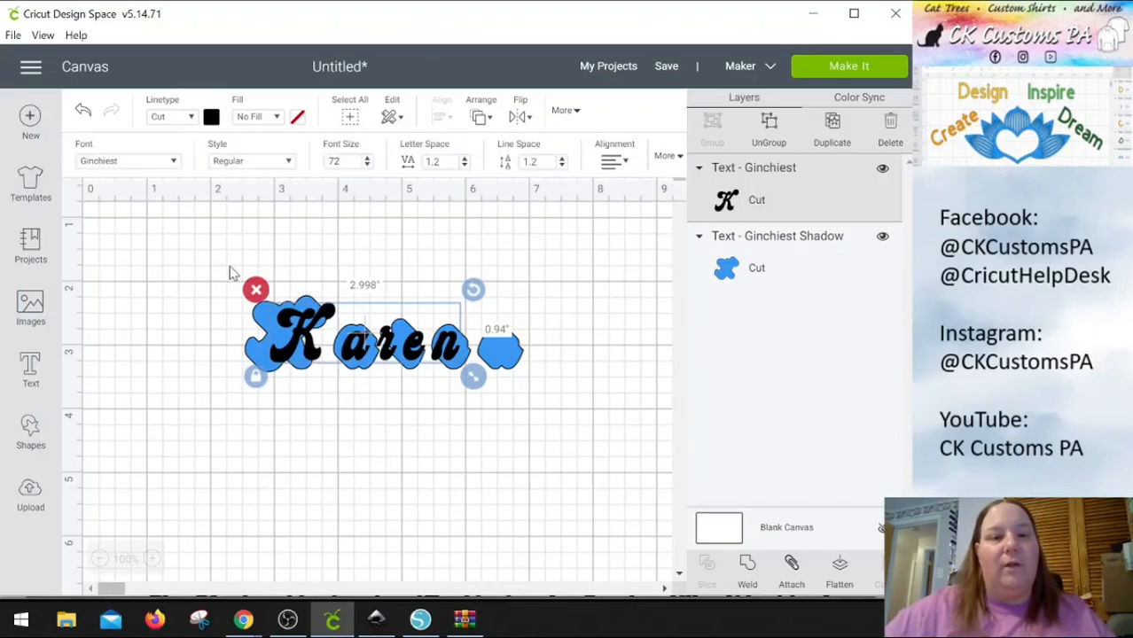
pyautogui.click(189, 239)
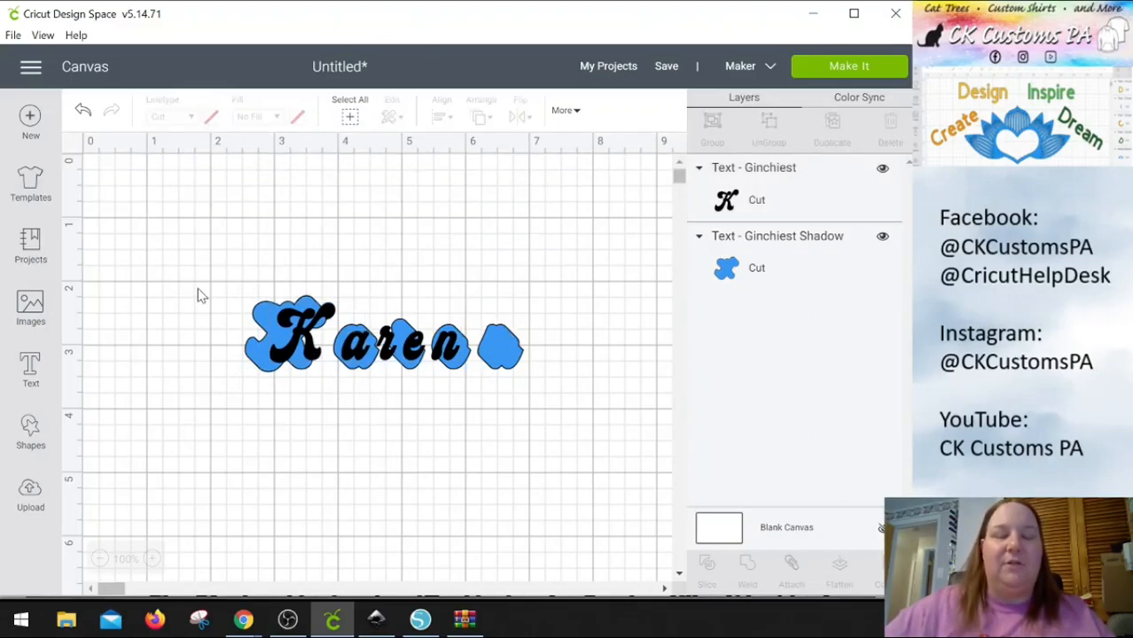
# Delete both existing texts and add a new text with the same sample first name near the top of the canvas
pyautogui.moveTo(539, 405); pyautogui.dragTo(113, 210)
pyautogui.press('Delete')
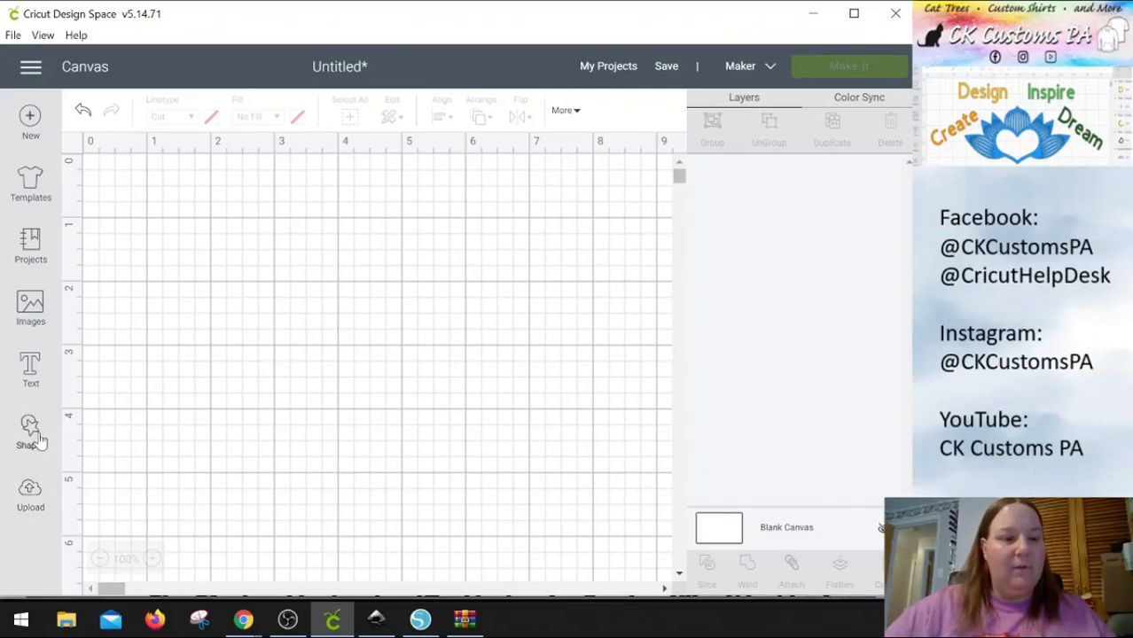
pyautogui.click(31, 369)
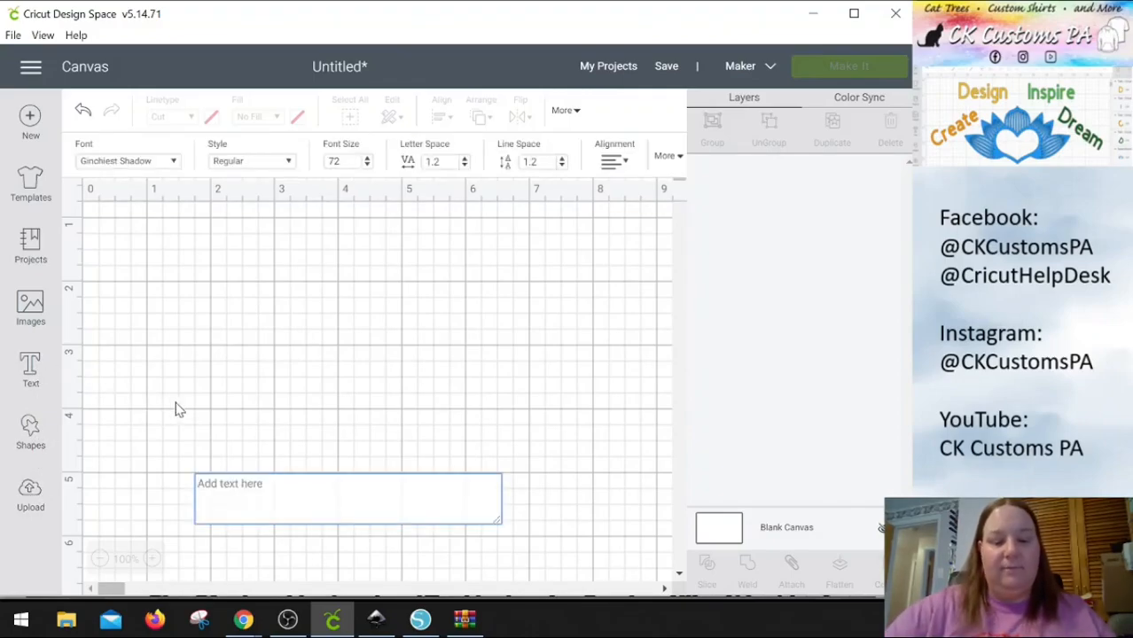
pyautogui.write('Karen')
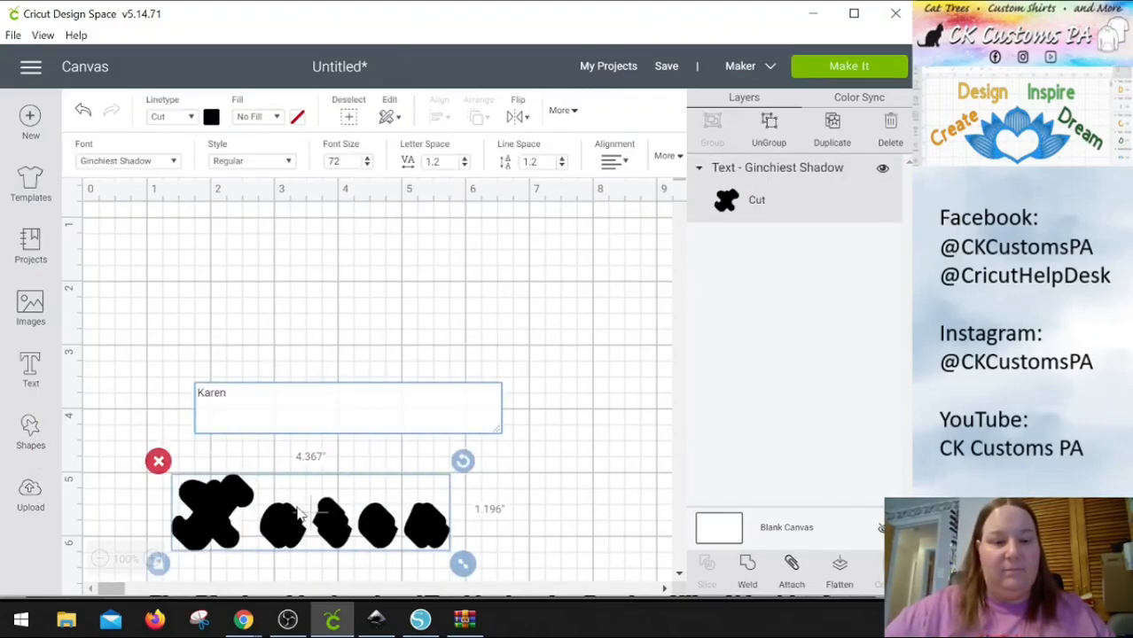
pyautogui.moveTo(331, 525); pyautogui.dragTo(375, 301)
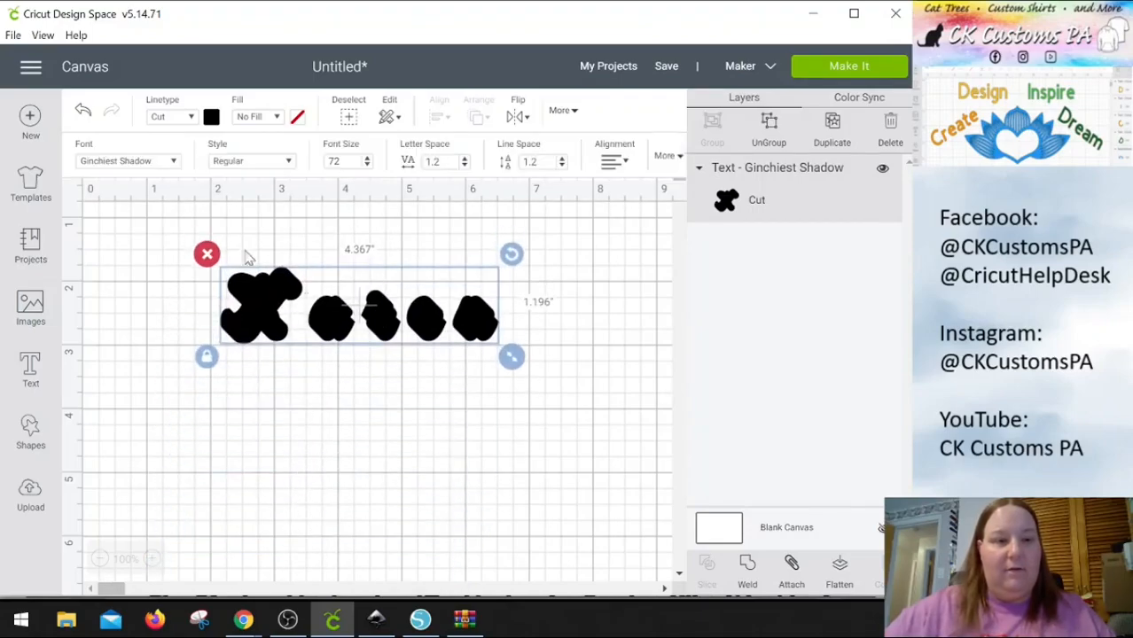
# Clear the font search and change the new text's font to A Gentle Touch
pyautogui.click(173, 163)
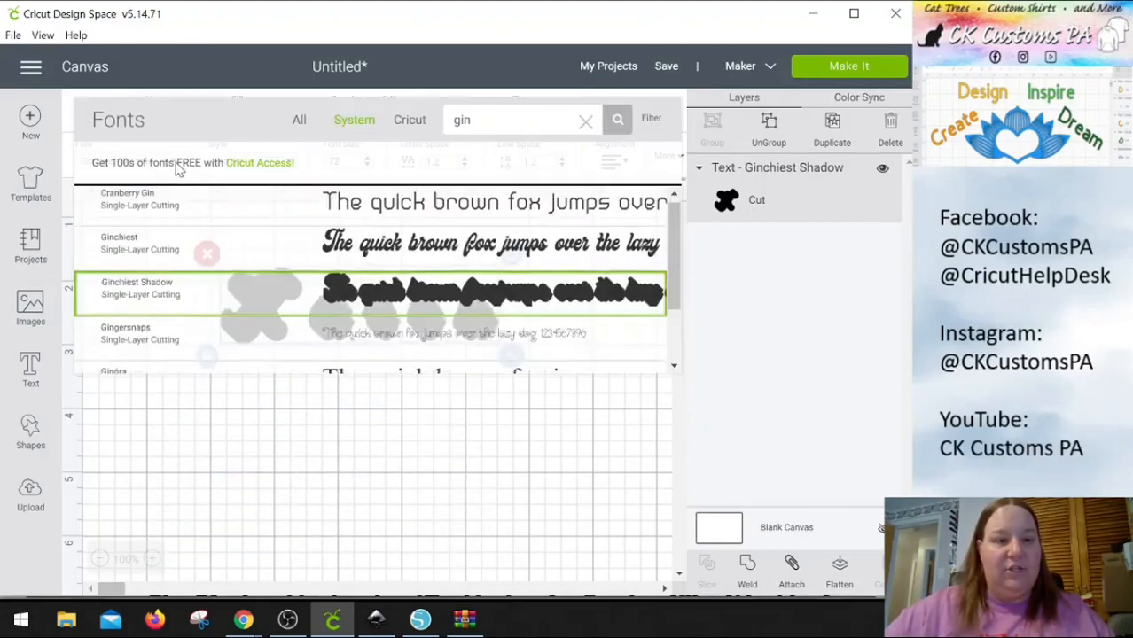
pyautogui.click(648, 118)
pyautogui.click(585, 124)
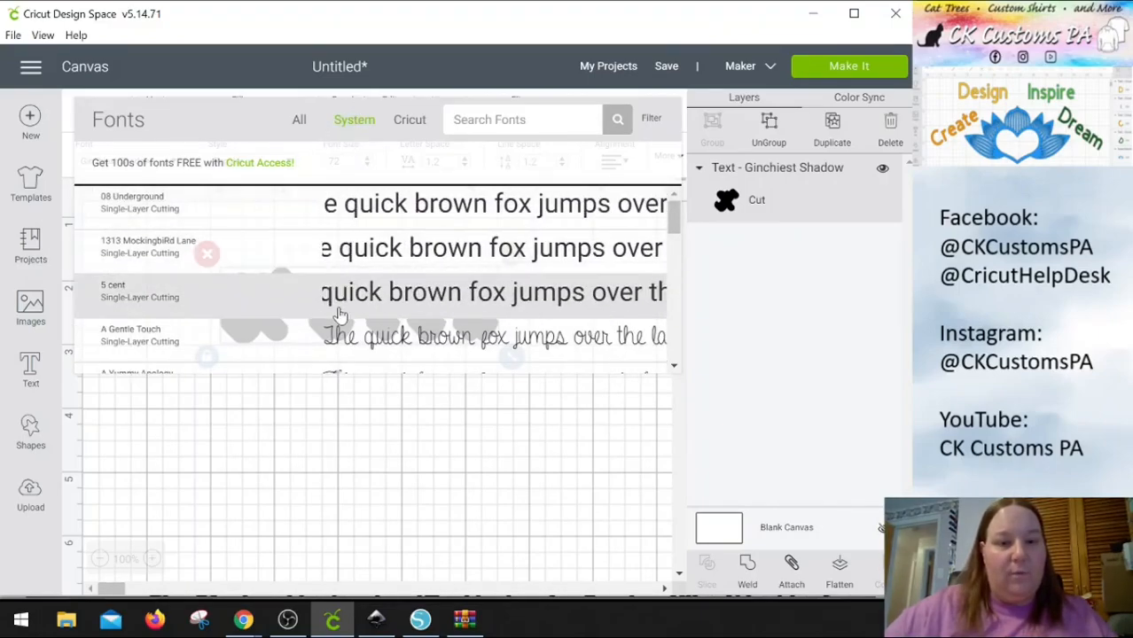
pyautogui.scroll(-2, 355, 293)
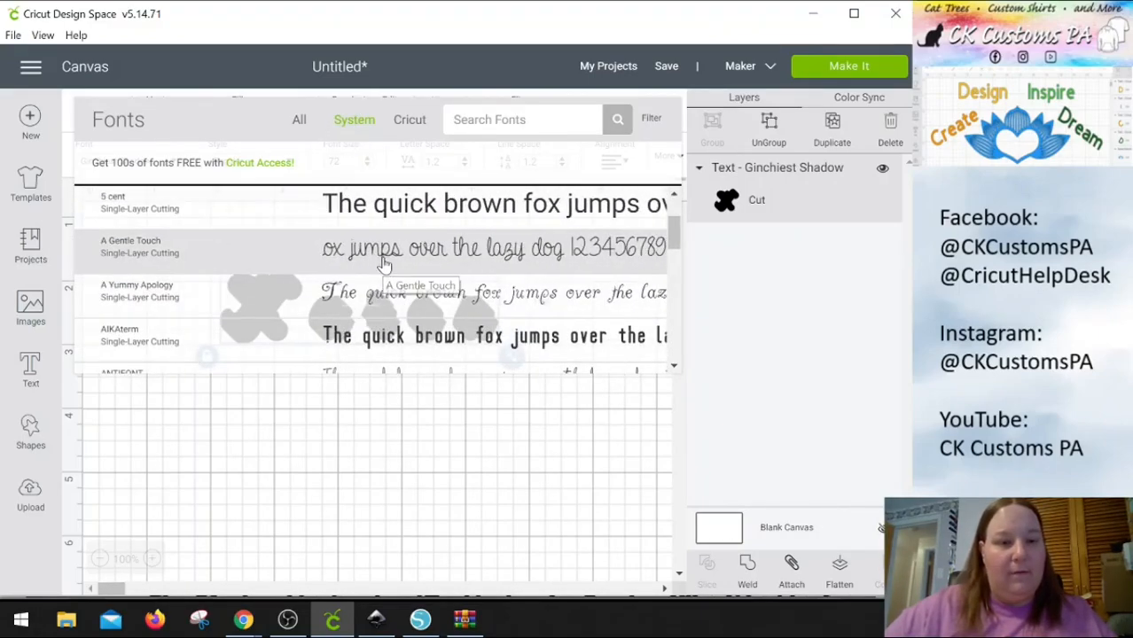
pyautogui.click(384, 263)
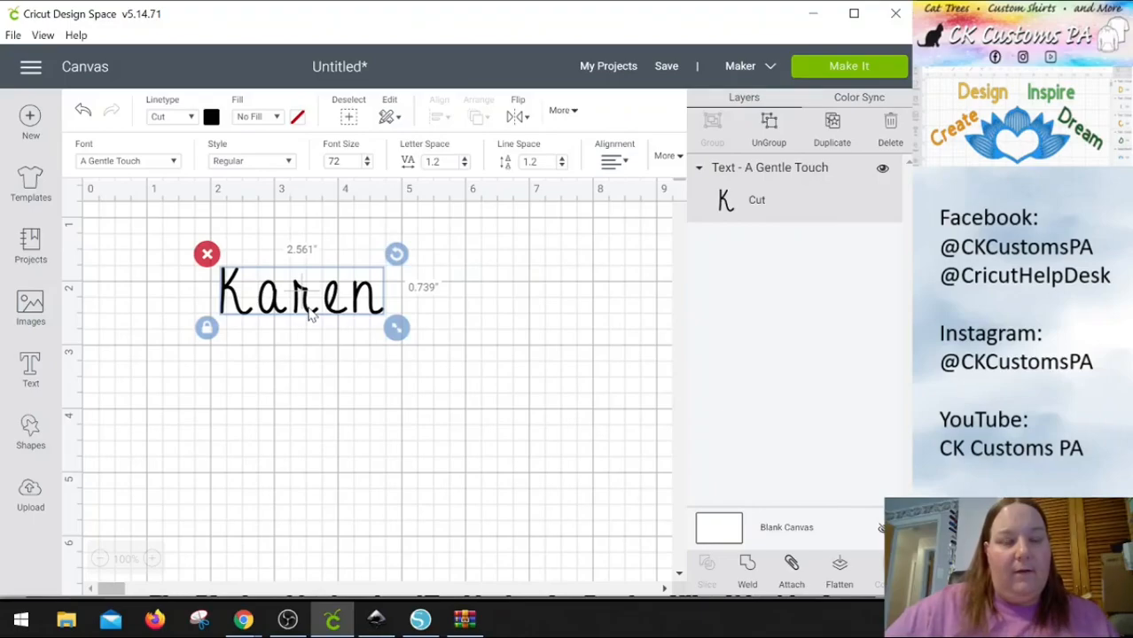
# Enlarge the A Gentle Touch text to about 5.66 inches wide and reposition it within the visible canvas
pyautogui.moveTo(309, 317); pyautogui.dragTo(377, 306)
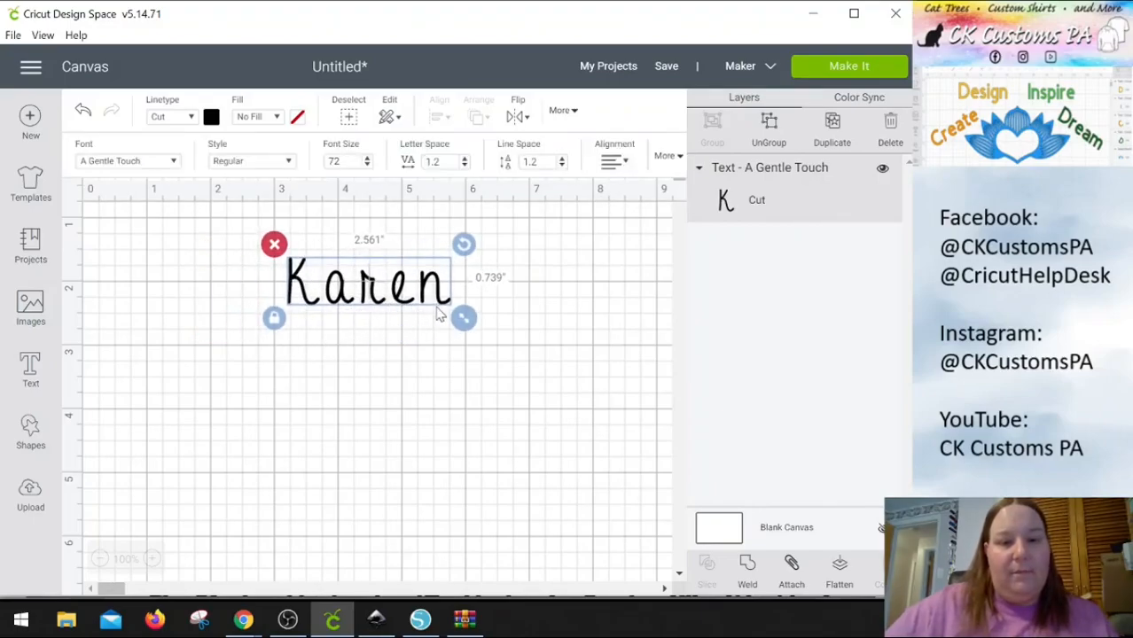
pyautogui.moveTo(464, 317); pyautogui.dragTo(662, 376)
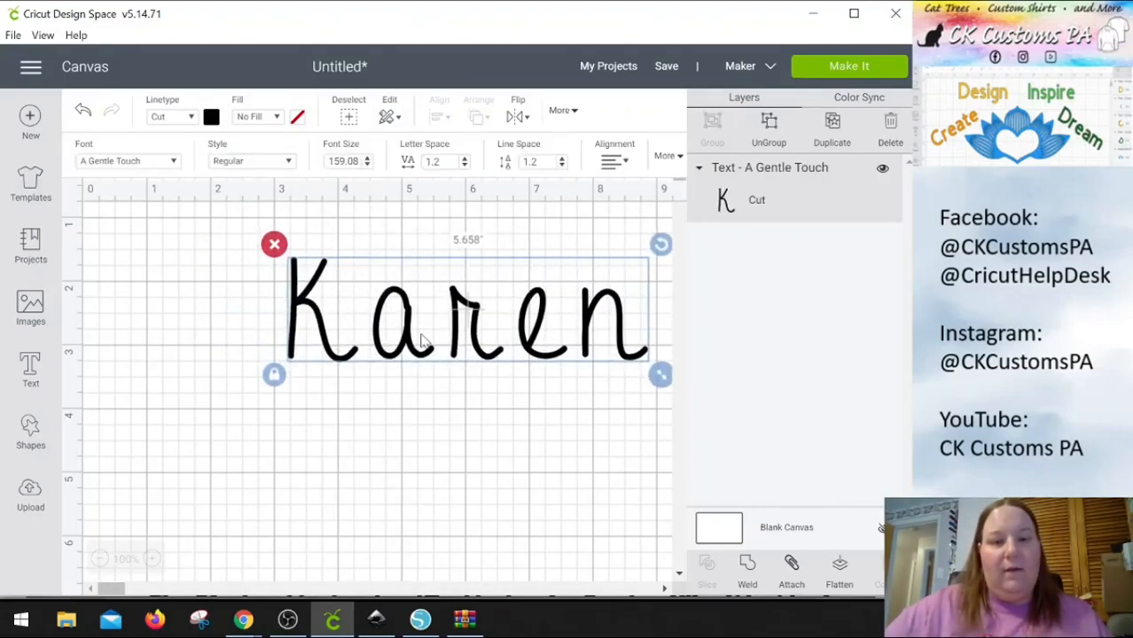
pyautogui.moveTo(474, 336); pyautogui.dragTo(399, 327)
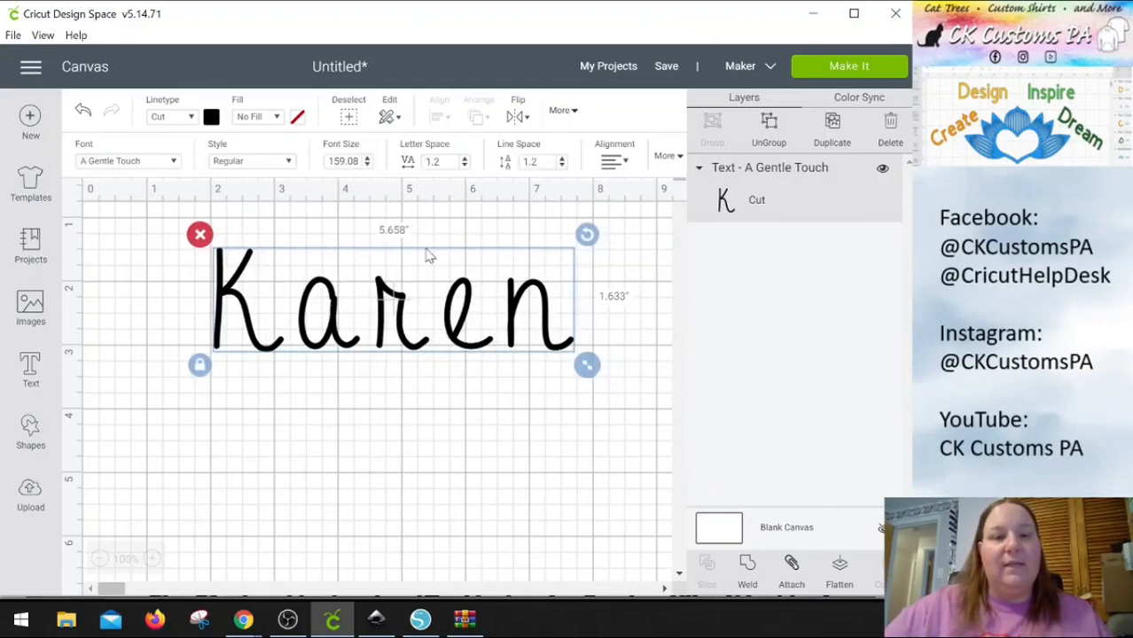
pyautogui.moveTo(404, 301); pyautogui.dragTo(399, 303)
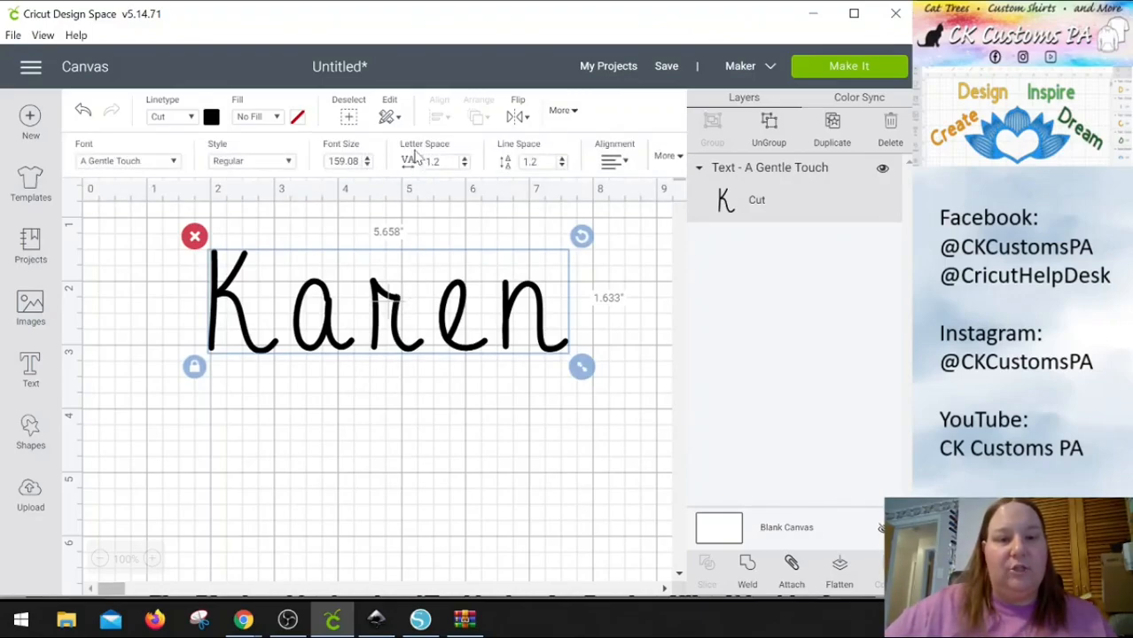
# Reduce the text's letter spacing to -0.6 so the letters connect
pyautogui.click(465, 166)
pyautogui.click(465, 166)
pyautogui.click(464, 166)
pyautogui.click(464, 166)
pyautogui.click(464, 166)
pyautogui.click(464, 165)
pyautogui.click(464, 166)
pyautogui.click(464, 166)
pyautogui.click(465, 166)
pyautogui.click(464, 165)
pyautogui.click(464, 166)
pyautogui.click(464, 166)
pyautogui.click(464, 166)
pyautogui.click(465, 166)
pyautogui.click(465, 166)
pyautogui.click(465, 166)
pyautogui.click(464, 165)
pyautogui.click(465, 166)
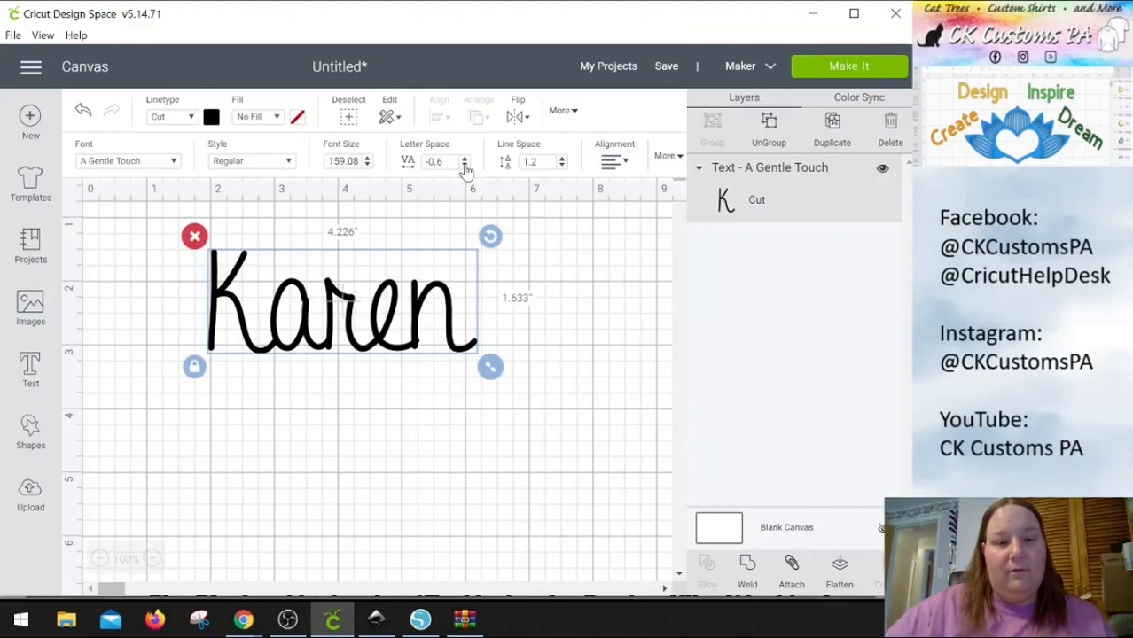
# Ungroup the text into single letters and nudge the last three letters up to line up with the second letter
pyautogui.click(774, 119)
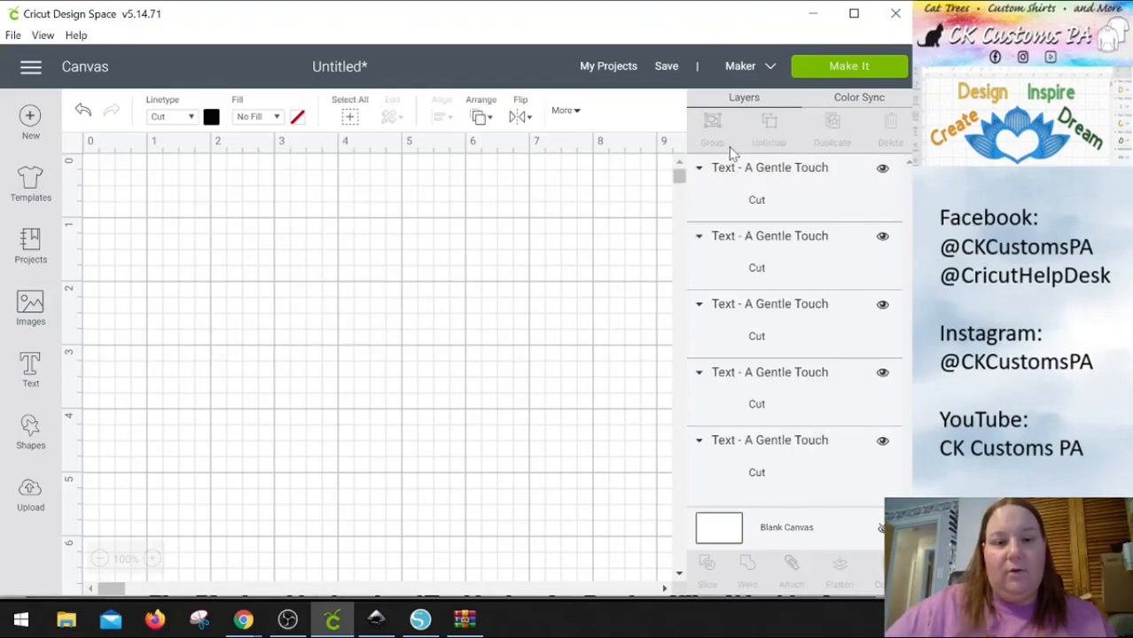
pyautogui.click(422, 314)
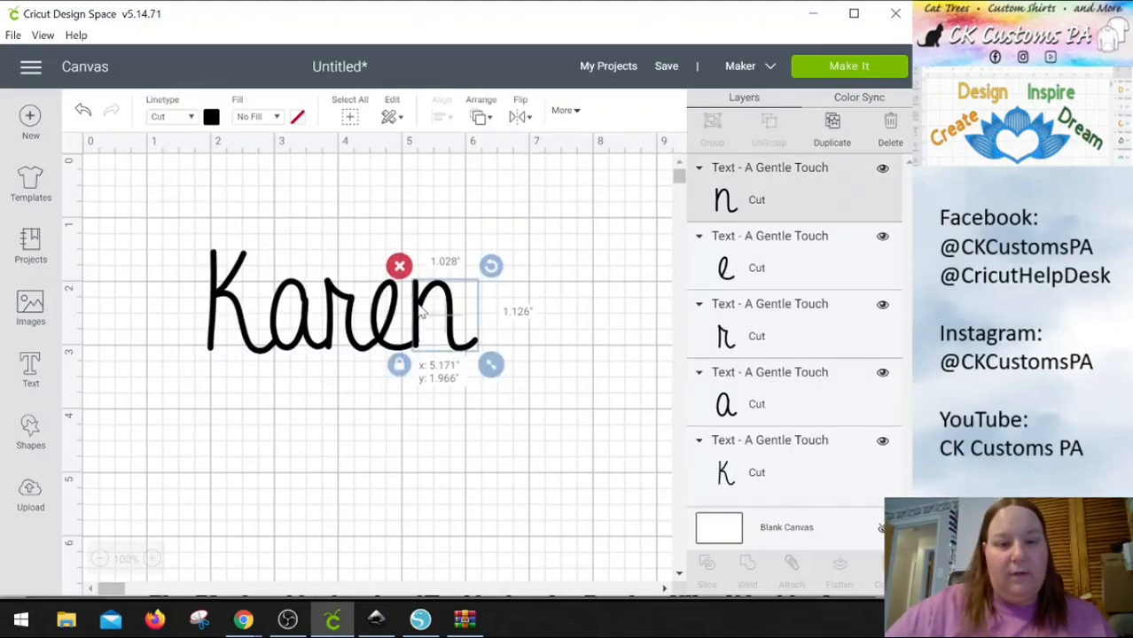
pyautogui.click(257, 411)
pyautogui.moveTo(521, 333); pyautogui.dragTo(347, 305)
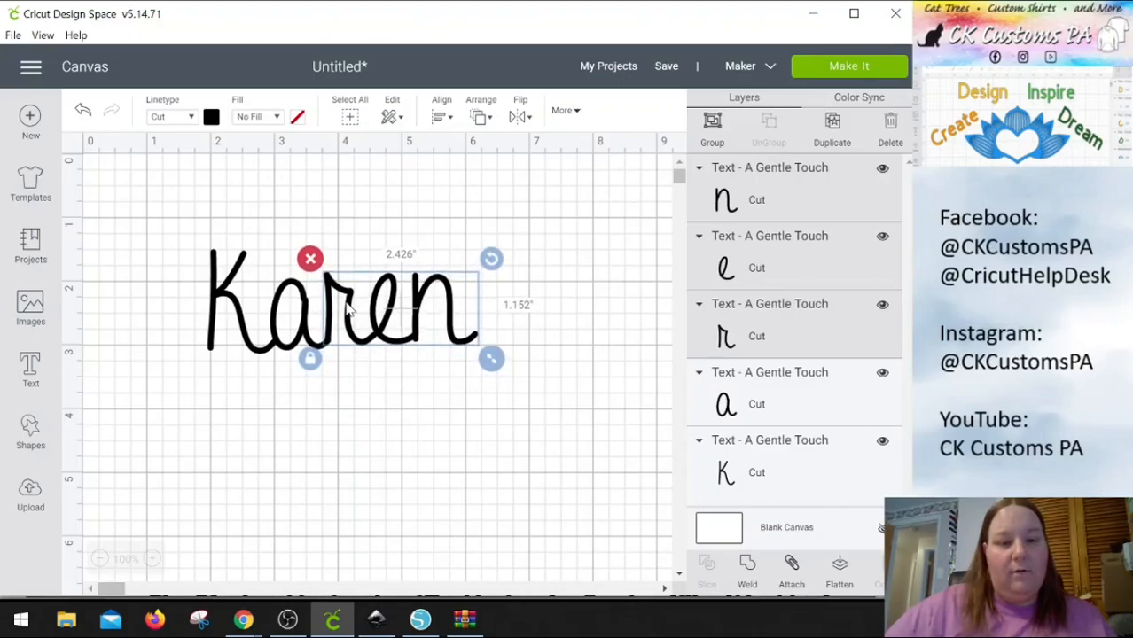
pyautogui.click(337, 406)
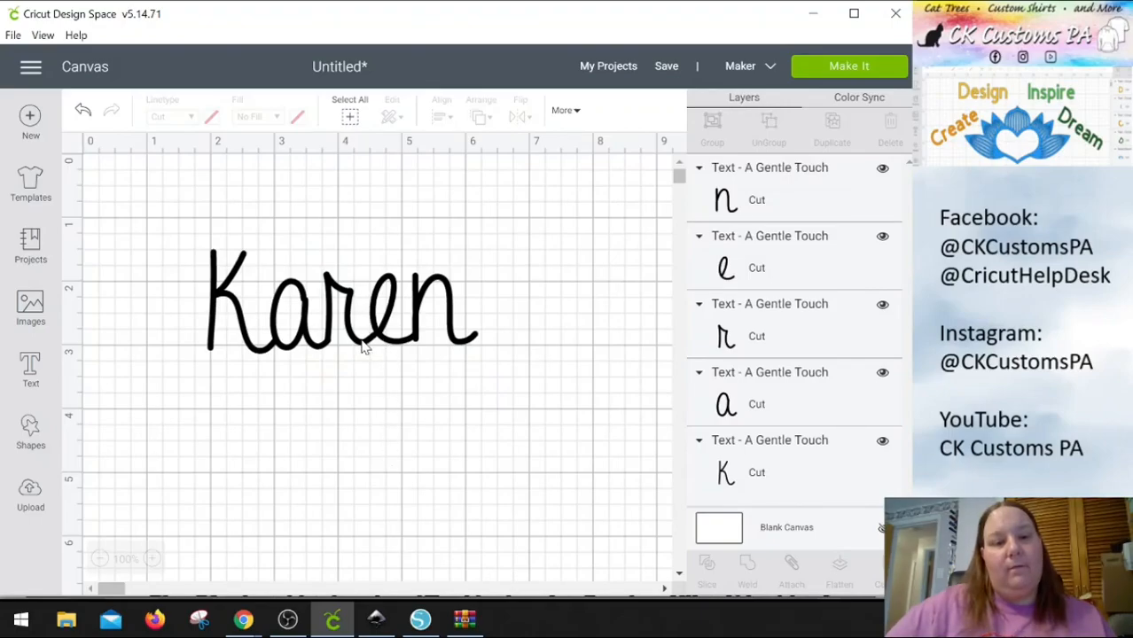
# Nudge the last two letters slightly downward to join the middle letter, and deselect them
pyautogui.moveTo(509, 296); pyautogui.dragTo(350, 328)
pyautogui.click(541, 346)
pyautogui.moveTo(581, 319); pyautogui.dragTo(572, 359)
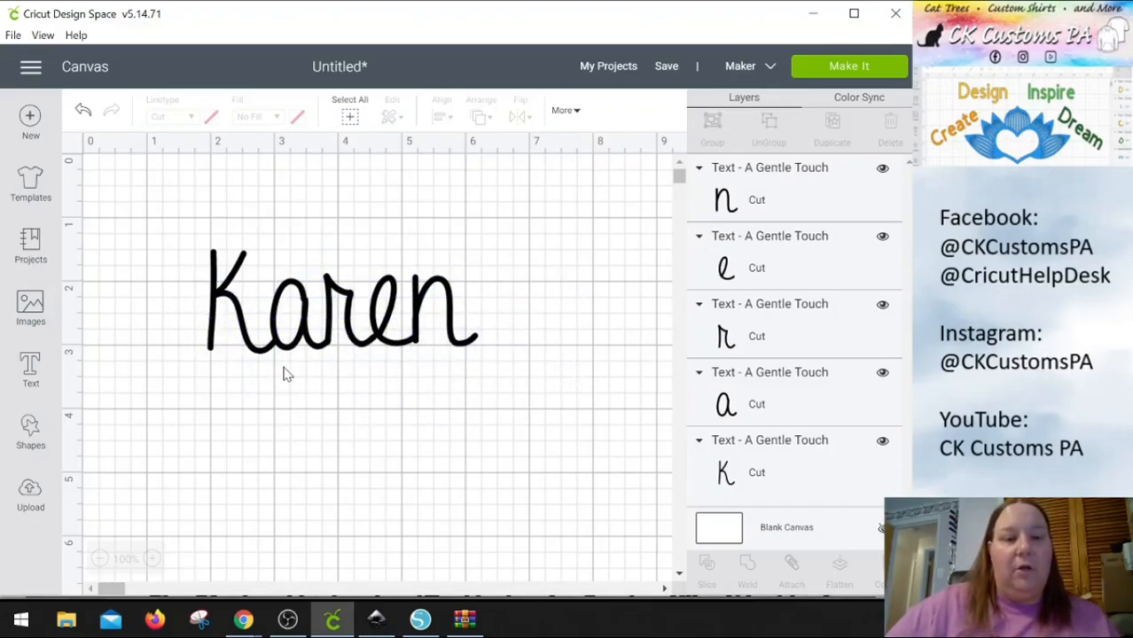
# Weld all five letters into one shape and move the welded name up the canvas
pyautogui.moveTo(567, 302); pyautogui.dragTo(199, 365)
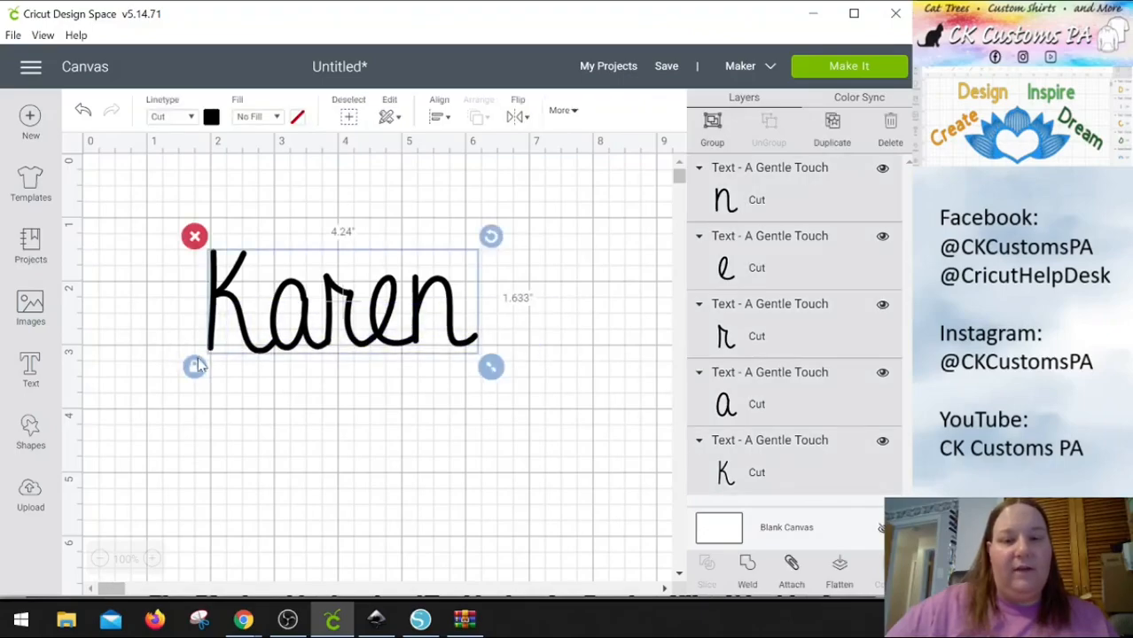
pyautogui.click(748, 567)
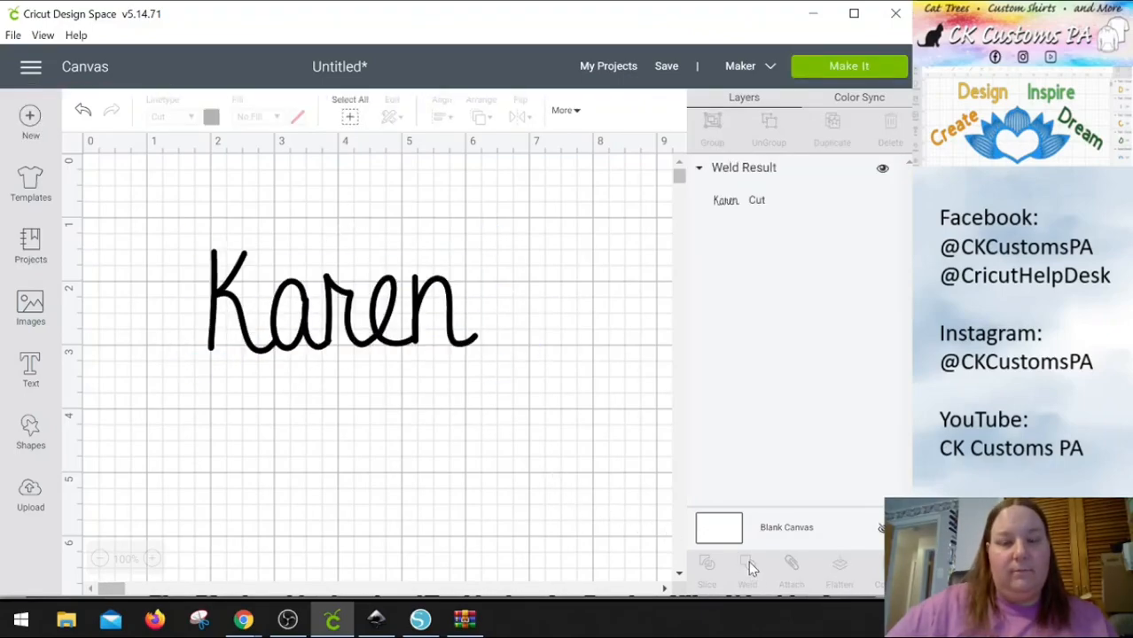
pyautogui.moveTo(412, 350); pyautogui.dragTo(447, 305)
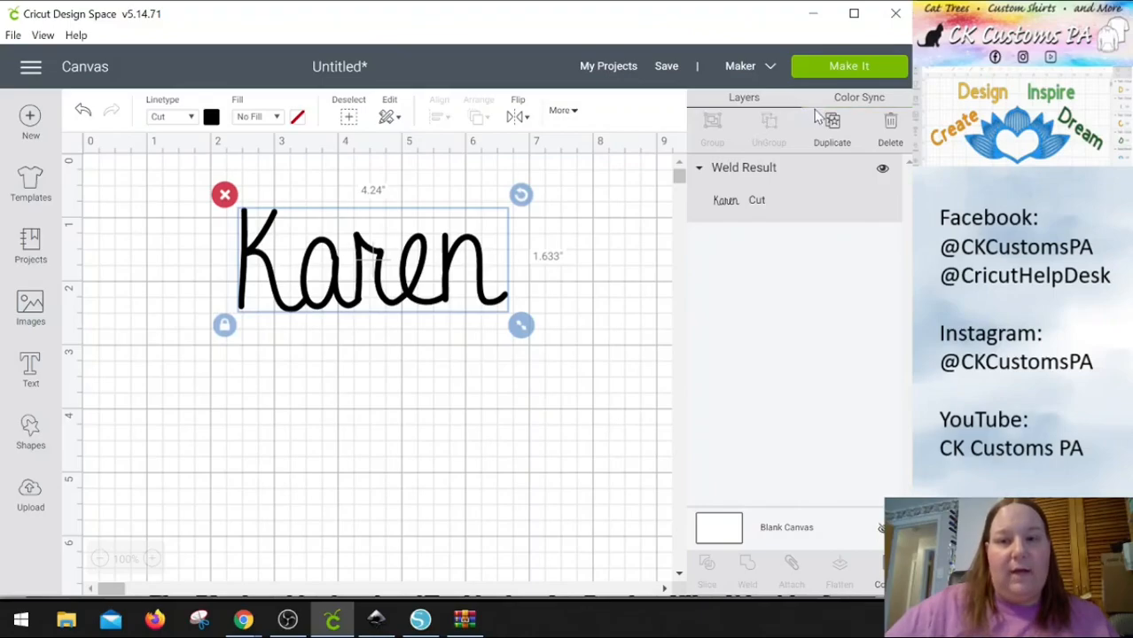
# Duplicate the welded name six times
pyautogui.click(833, 140)
pyautogui.click(833, 140)
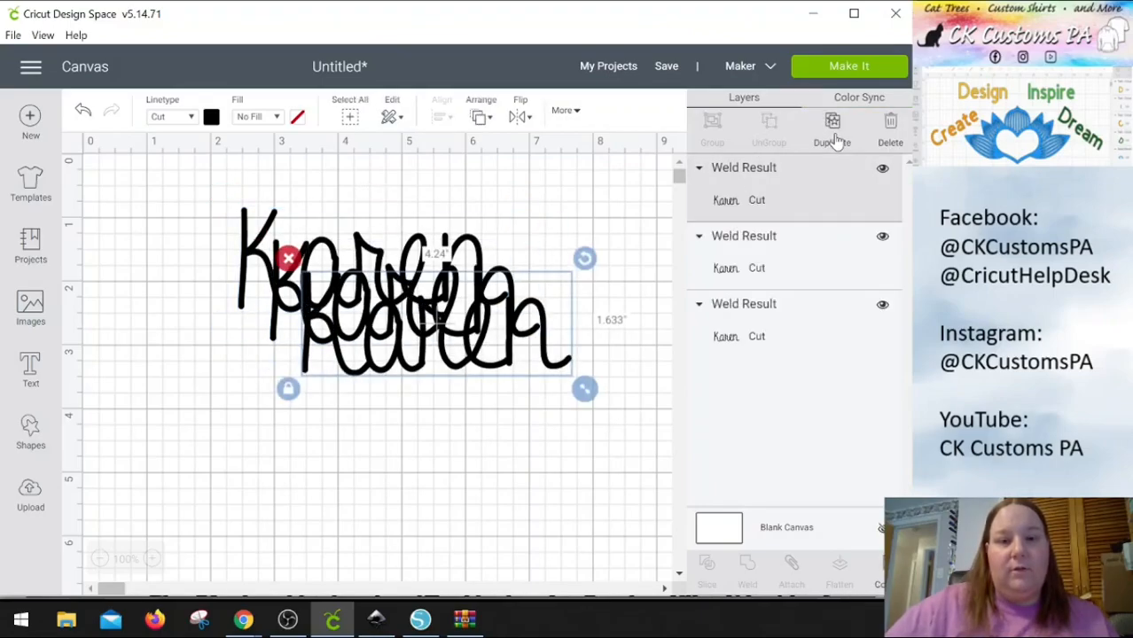
pyautogui.click(833, 140)
pyautogui.click(833, 140)
pyautogui.click(833, 140)
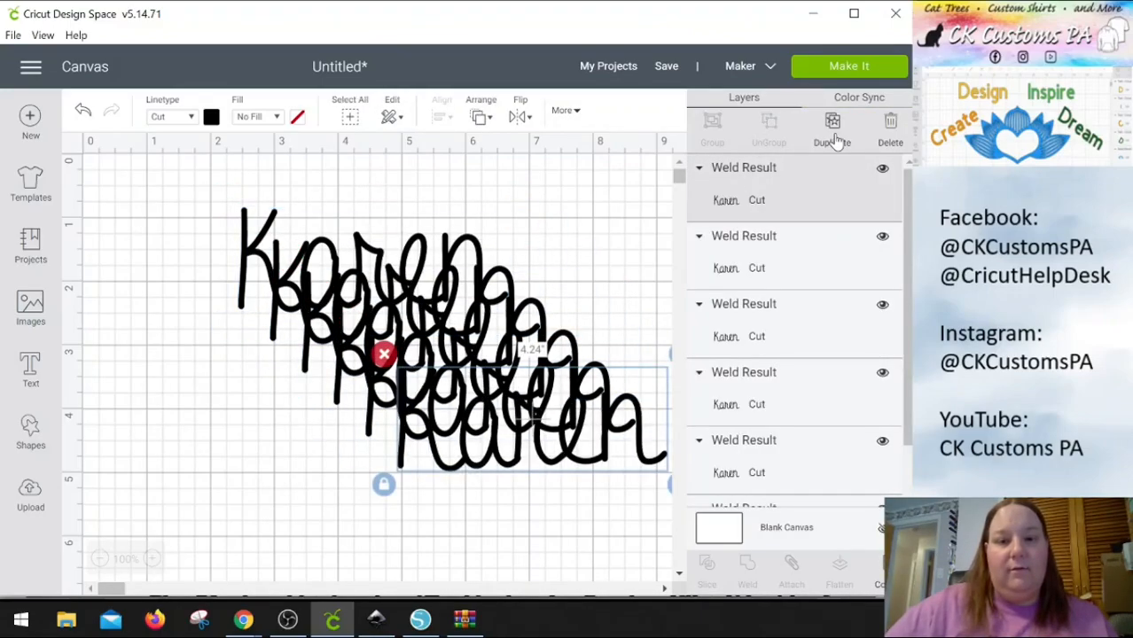
pyautogui.click(833, 140)
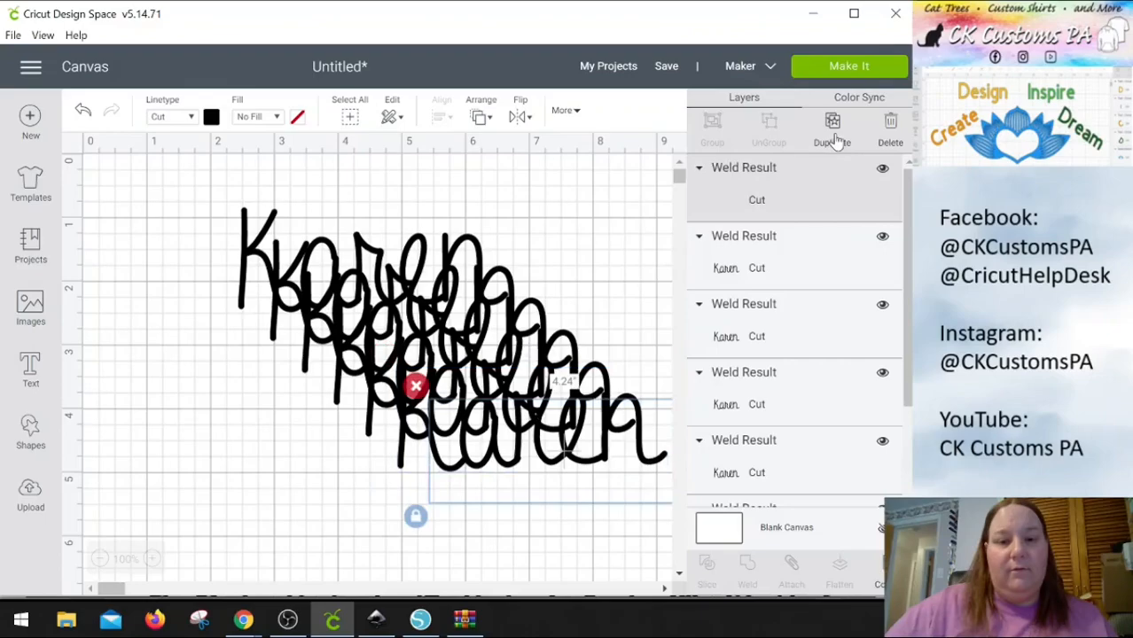
# Spread the duplicates apart and overlap two of them with a slight offset near the top of the canvas
pyautogui.click(297, 442)
pyautogui.moveTo(311, 346); pyautogui.dragTo(404, 446)
pyautogui.moveTo(344, 335); pyautogui.dragTo(372, 400)
pyautogui.moveTo(335, 324); pyautogui.dragTo(250, 495)
pyautogui.moveTo(388, 309); pyautogui.dragTo(399, 298)
pyautogui.moveTo(302, 443); pyautogui.dragTo(367, 230)
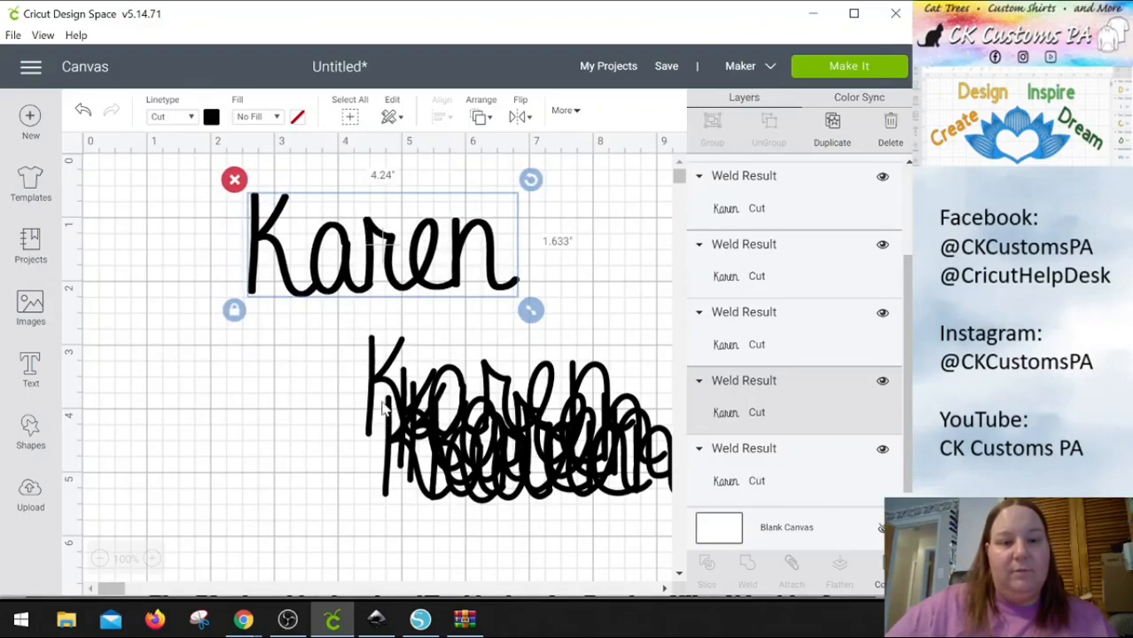
# Stack four more copies on the overlapped name, each slightly offset, to thicken the letter outlines
pyautogui.moveTo(379, 390); pyautogui.dragTo(263, 245)
pyautogui.moveTo(399, 442); pyautogui.dragTo(258, 246)
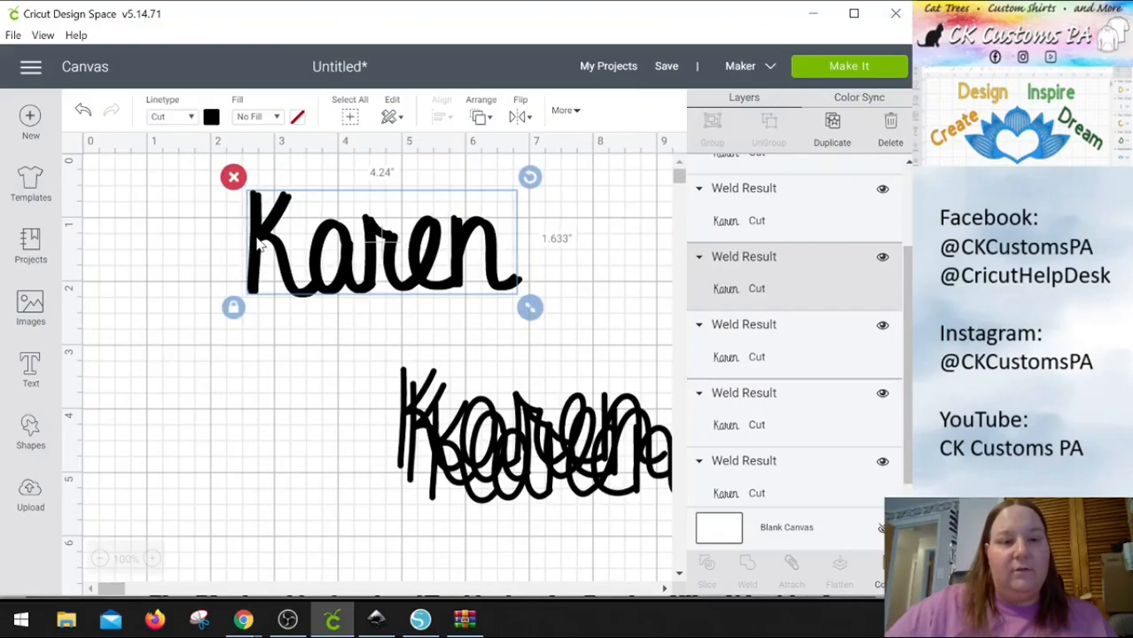
pyautogui.moveTo(403, 423); pyautogui.dragTo(258, 243)
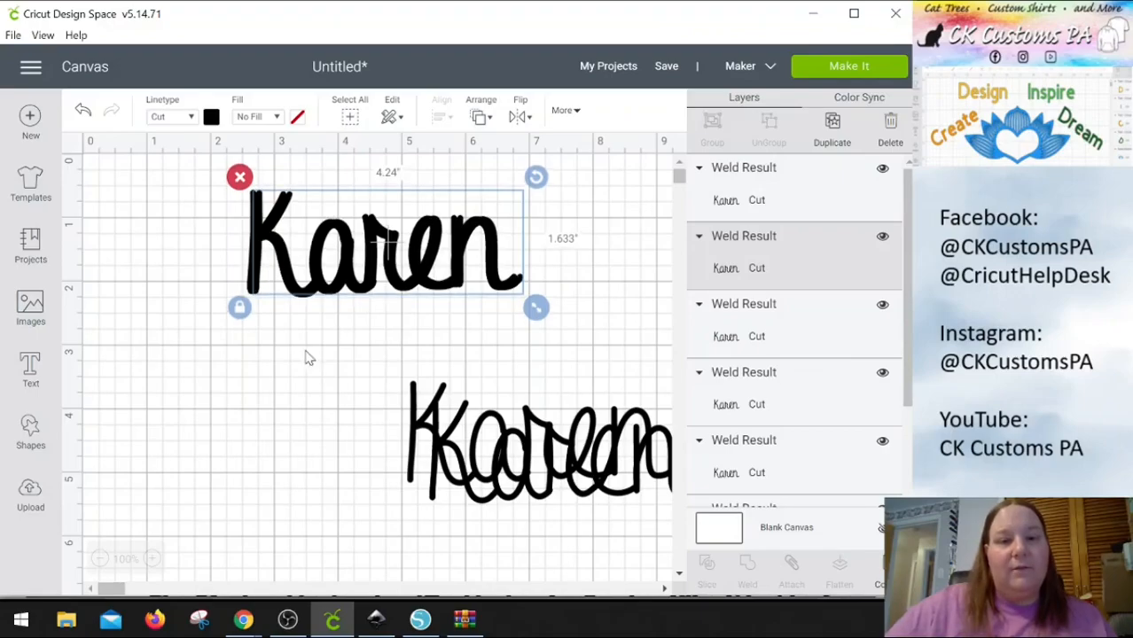
pyautogui.moveTo(408, 386); pyautogui.dragTo(261, 239)
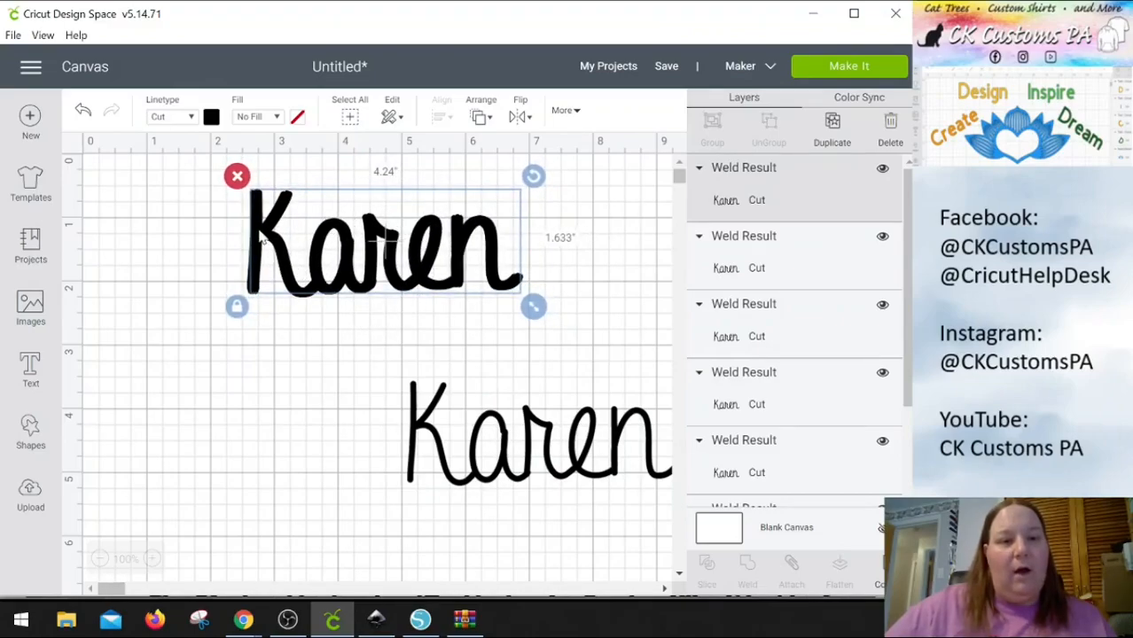
# Move the one remaining thin copy clear of the stack and weld the six overlapping copies together
pyautogui.moveTo(479, 479); pyautogui.dragTo(413, 501)
pyautogui.click(572, 319)
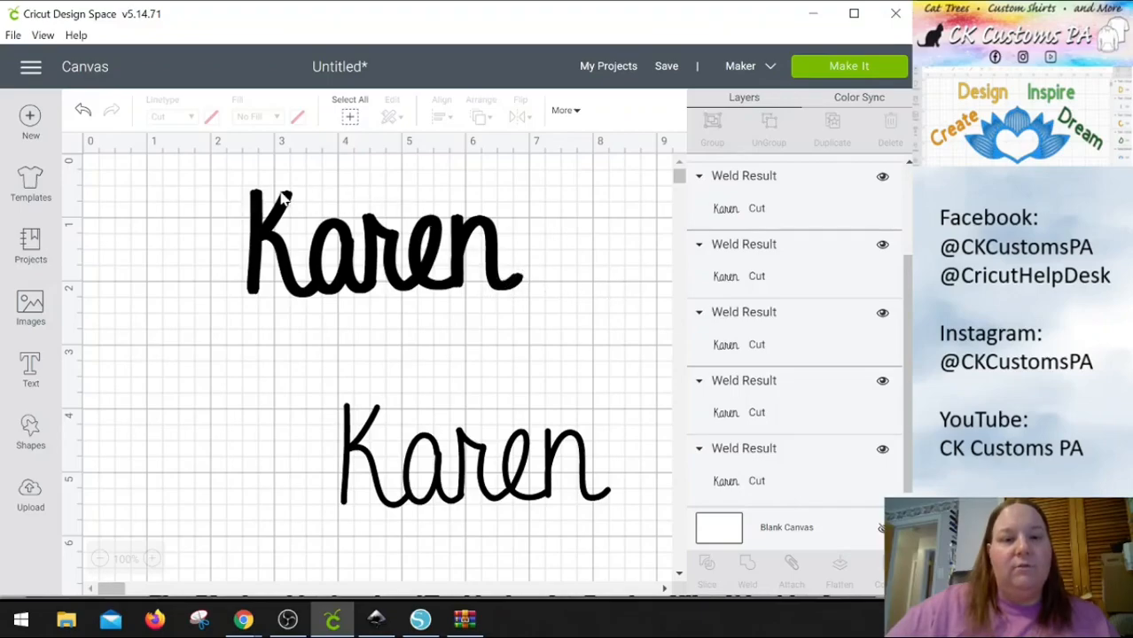
pyautogui.moveTo(478, 454); pyautogui.dragTo(485, 480)
pyautogui.moveTo(596, 279); pyautogui.dragTo(160, 217)
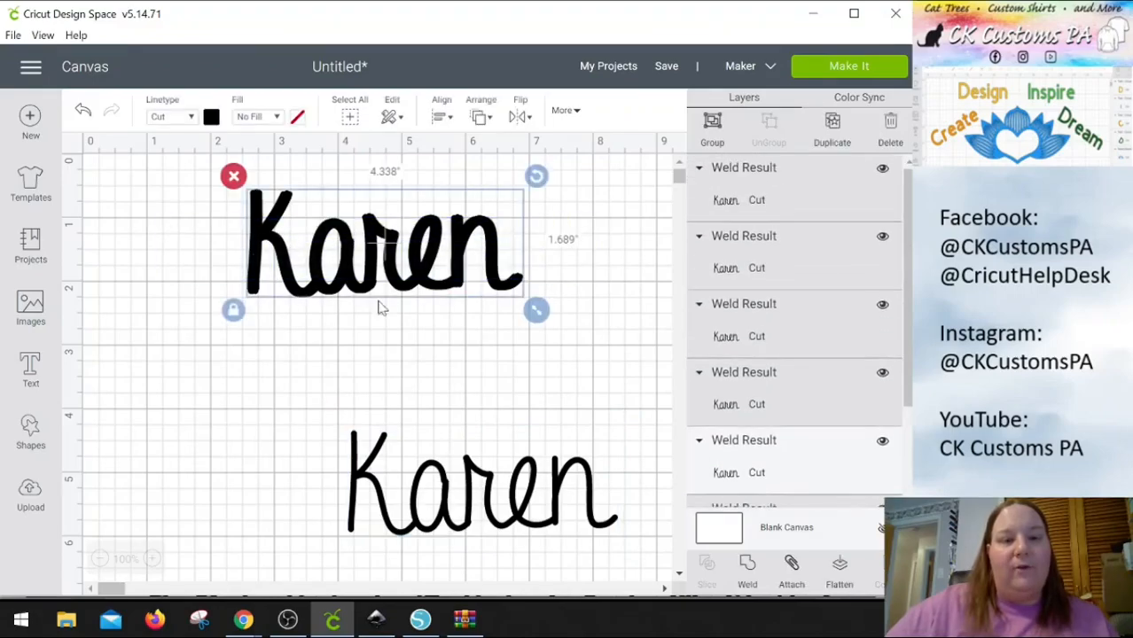
pyautogui.click(747, 567)
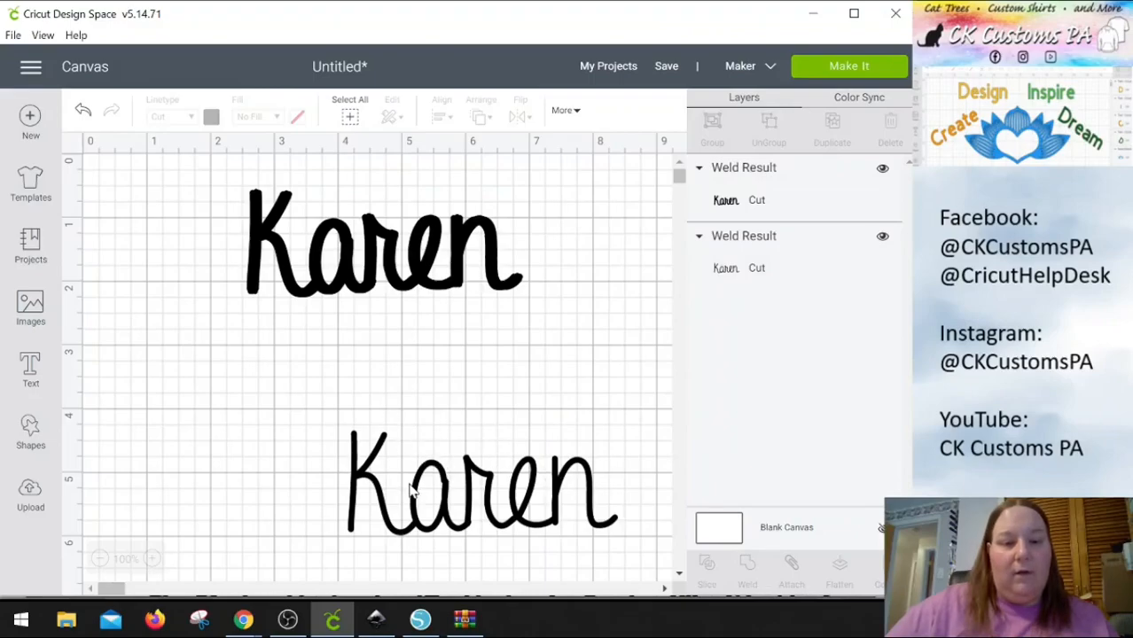
# Place the thin name directly below the bold one, send it to the front, and set its material color to green
pyautogui.moveTo(412, 495); pyautogui.dragTo(321, 420)
pyautogui.rightClick(322, 419)
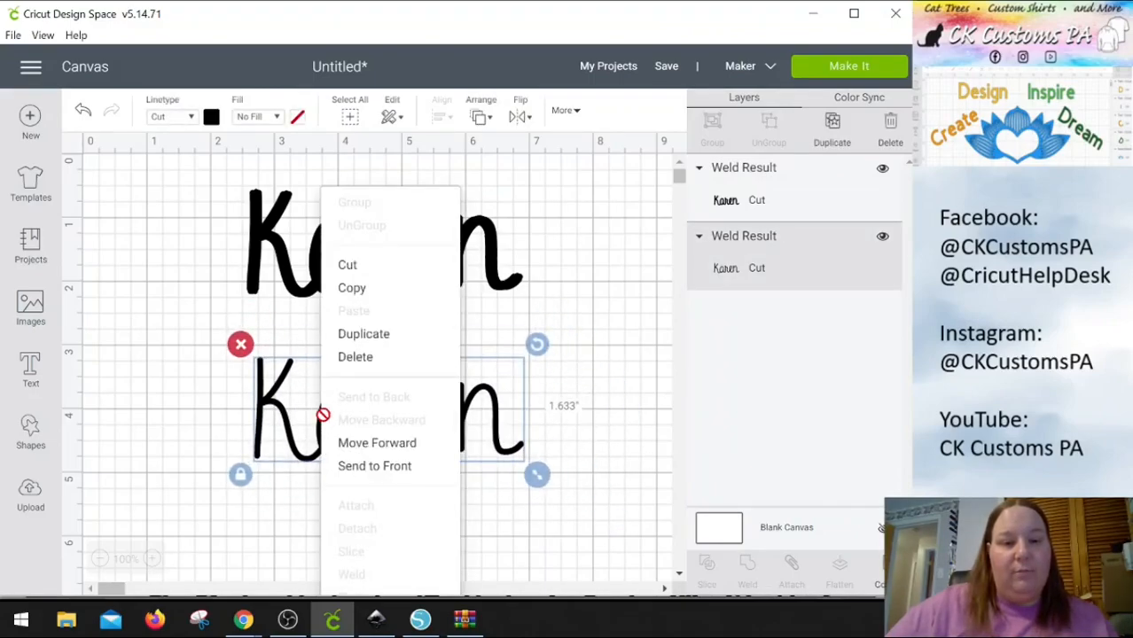
pyautogui.click(349, 467)
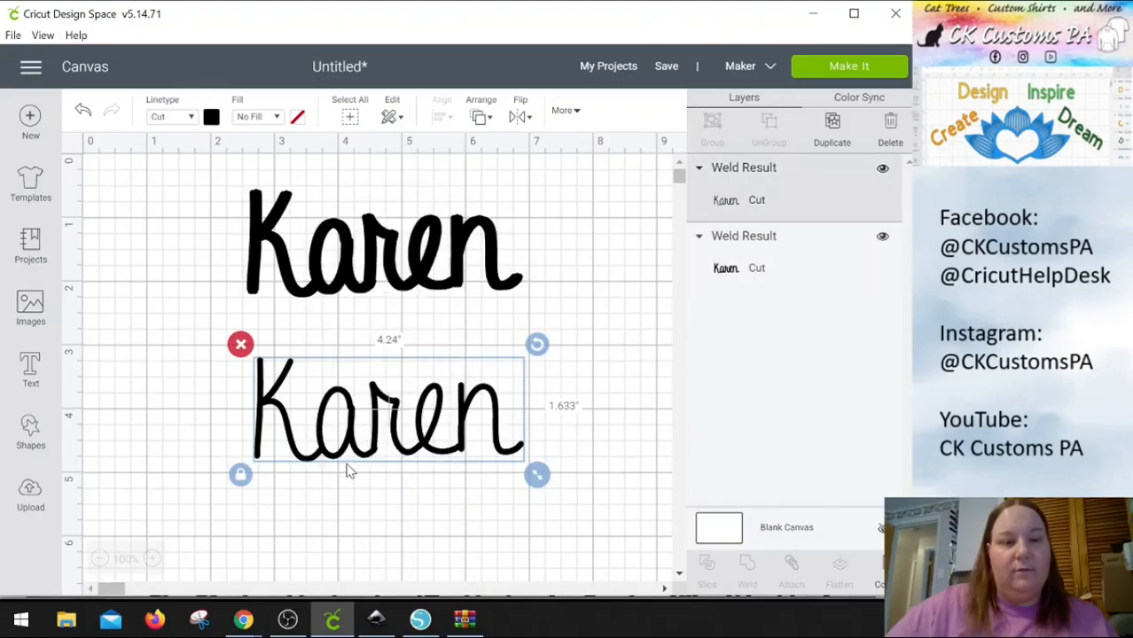
pyautogui.click(211, 117)
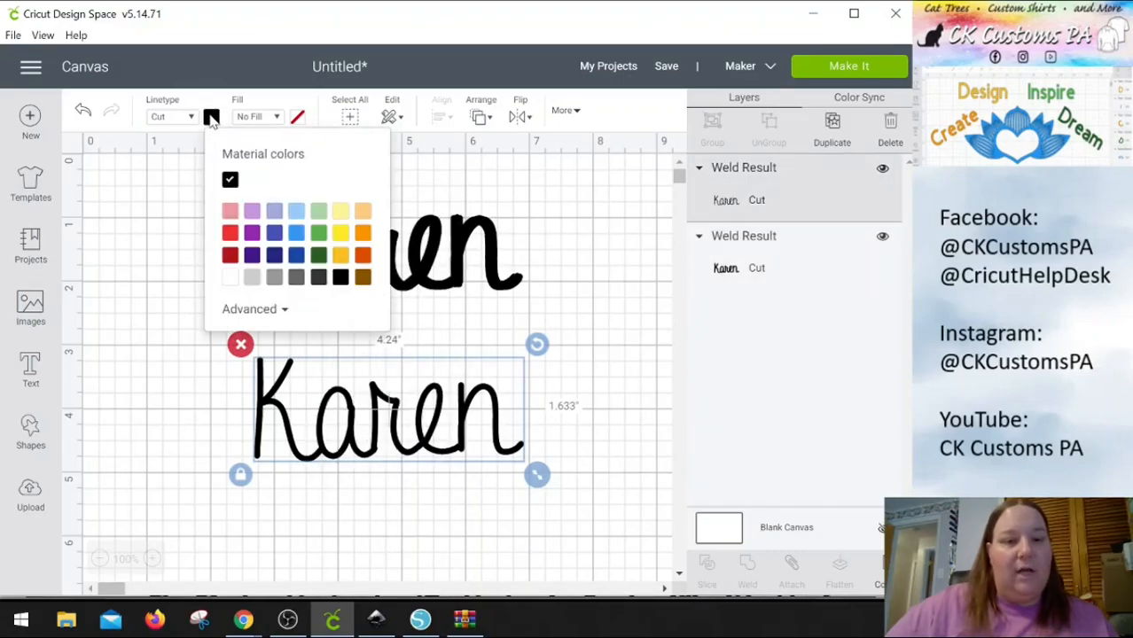
pyautogui.click(319, 237)
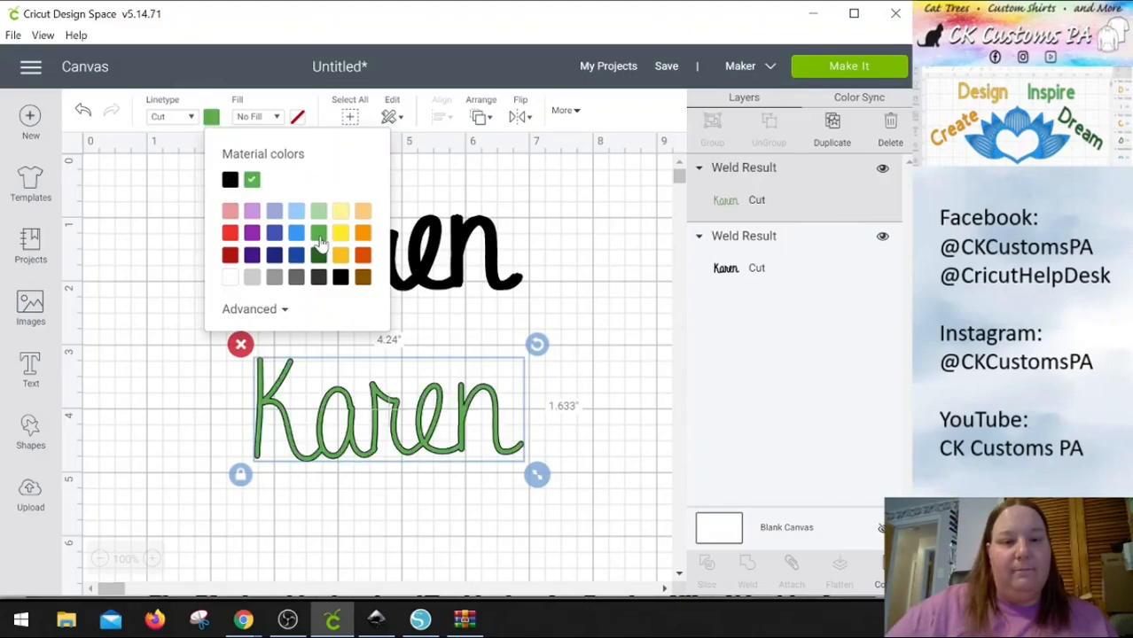
# Select both the bold black name and the thin green name and center them on each other
pyautogui.click(598, 369)
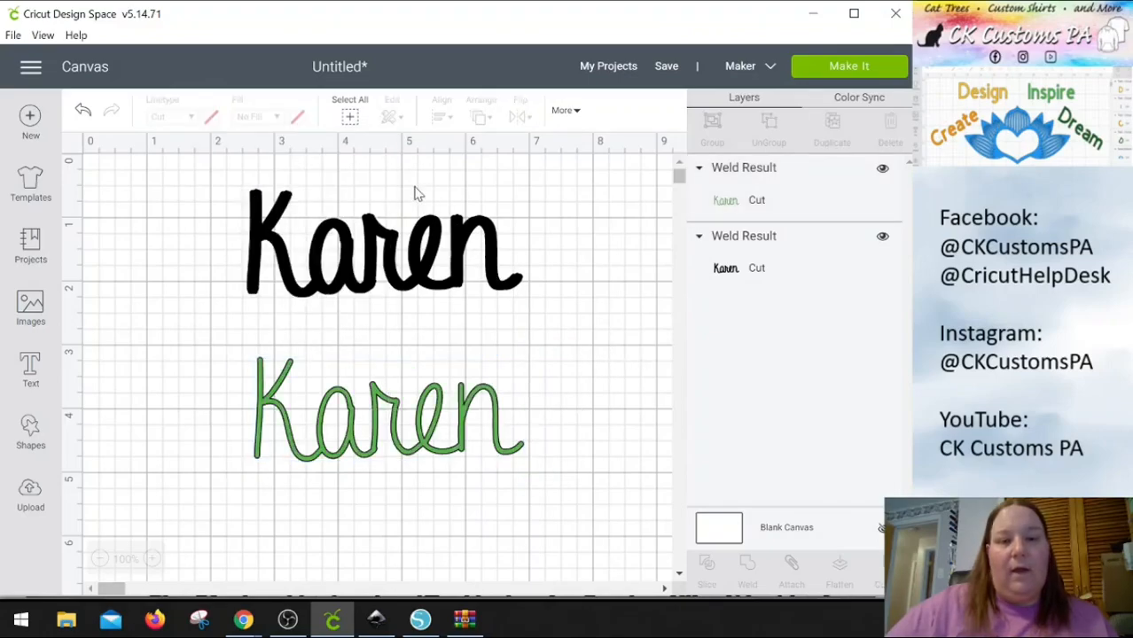
pyautogui.moveTo(381, 176); pyautogui.dragTo(387, 488)
pyautogui.click(441, 121)
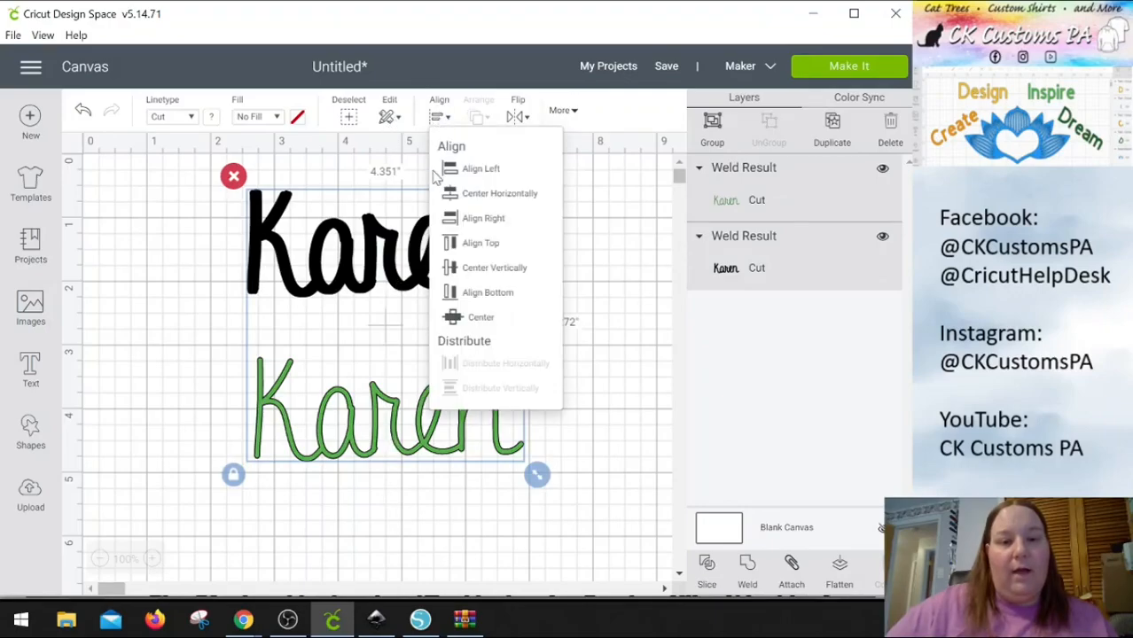
pyautogui.click(484, 321)
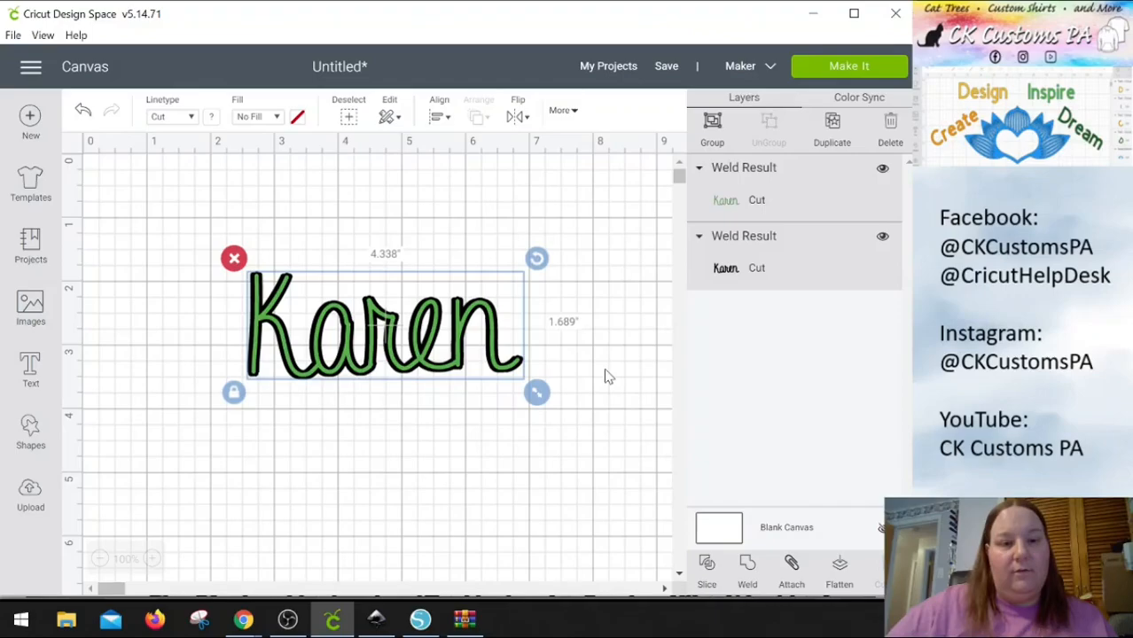
pyautogui.click(606, 324)
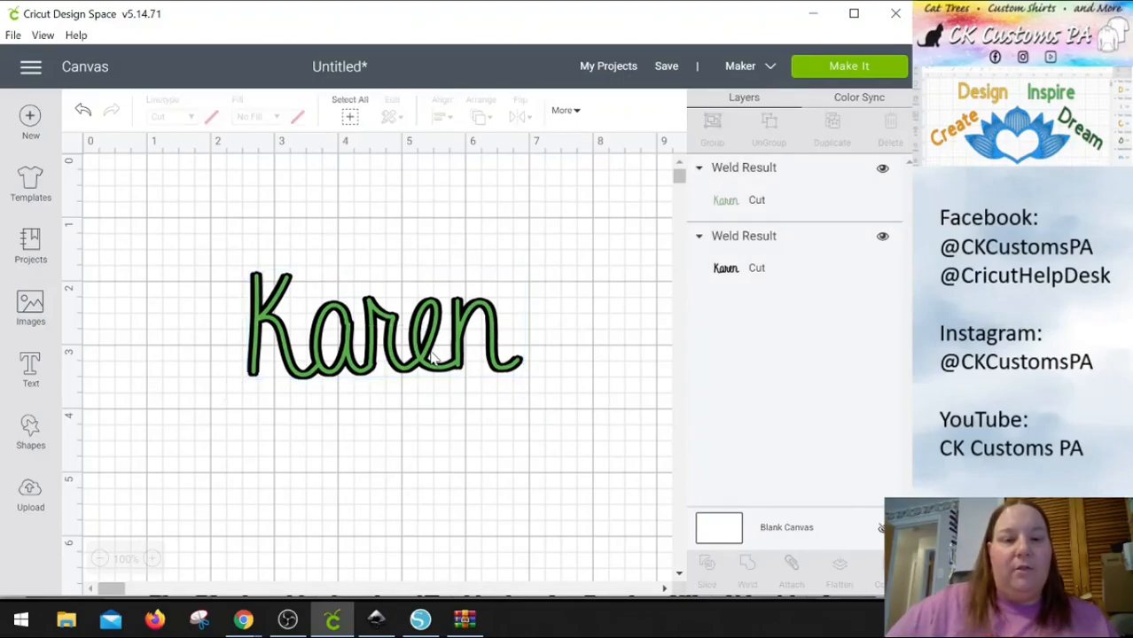
# Move the green name off the bold black one, below it, and duplicate it six times
pyautogui.moveTo(397, 372); pyautogui.dragTo(470, 527)
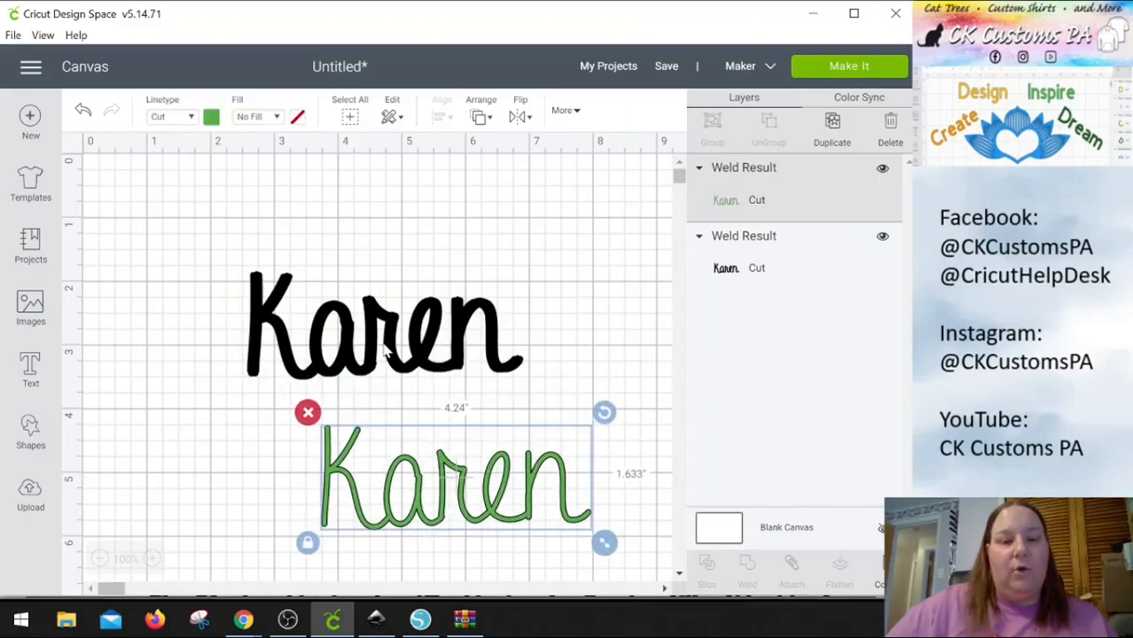
pyautogui.click(837, 135)
pyautogui.click(836, 134)
pyautogui.click(837, 134)
pyautogui.click(836, 135)
pyautogui.click(837, 134)
pyautogui.click(837, 135)
# Stack four green copies over the bold black name, each slightly offset to thicken its outline further
pyautogui.moveTo(448, 459); pyautogui.dragTo(301, 296)
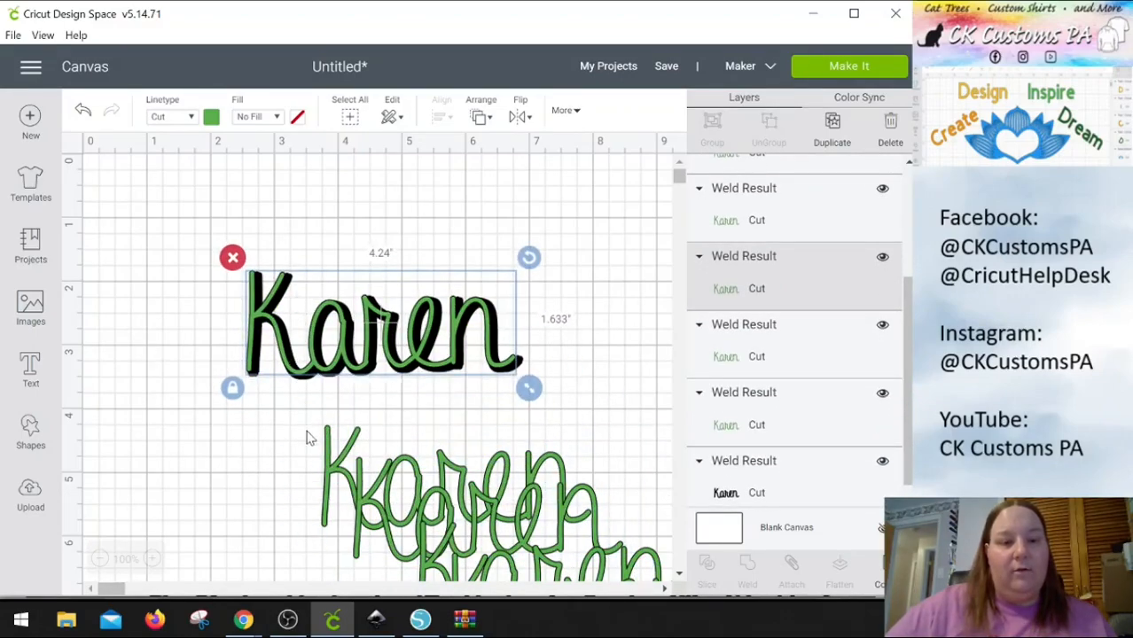
pyautogui.moveTo(333, 475); pyautogui.dragTo(258, 308)
pyautogui.moveTo(358, 505); pyautogui.dragTo(260, 312)
pyautogui.moveTo(423, 566); pyautogui.dragTo(229, 252)
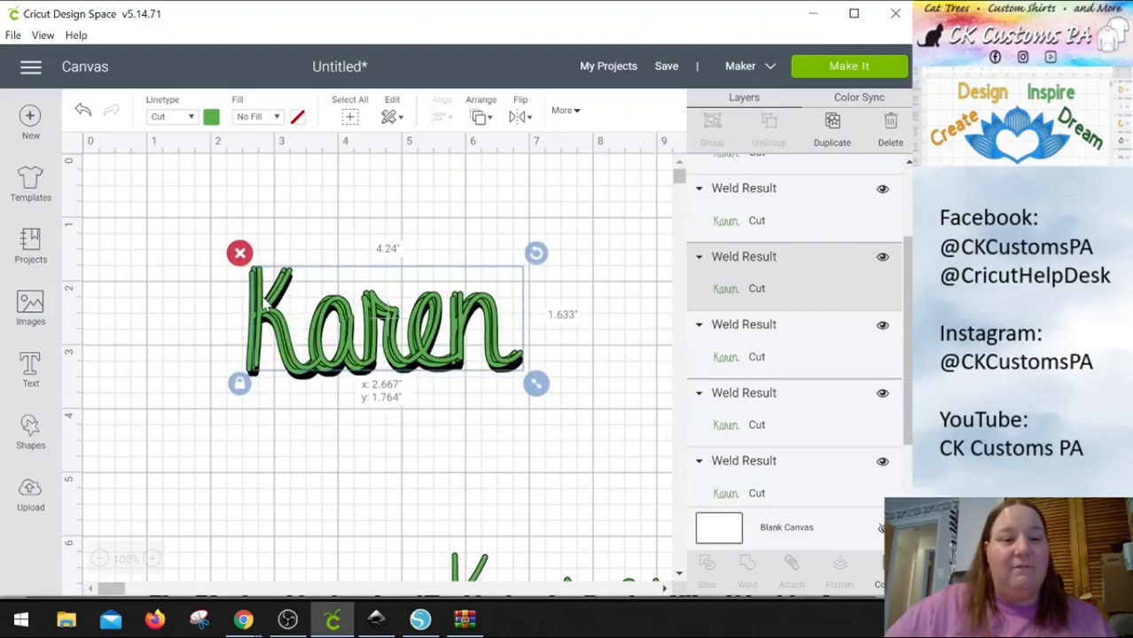
pyautogui.moveTo(265, 305); pyautogui.dragTo(263, 307)
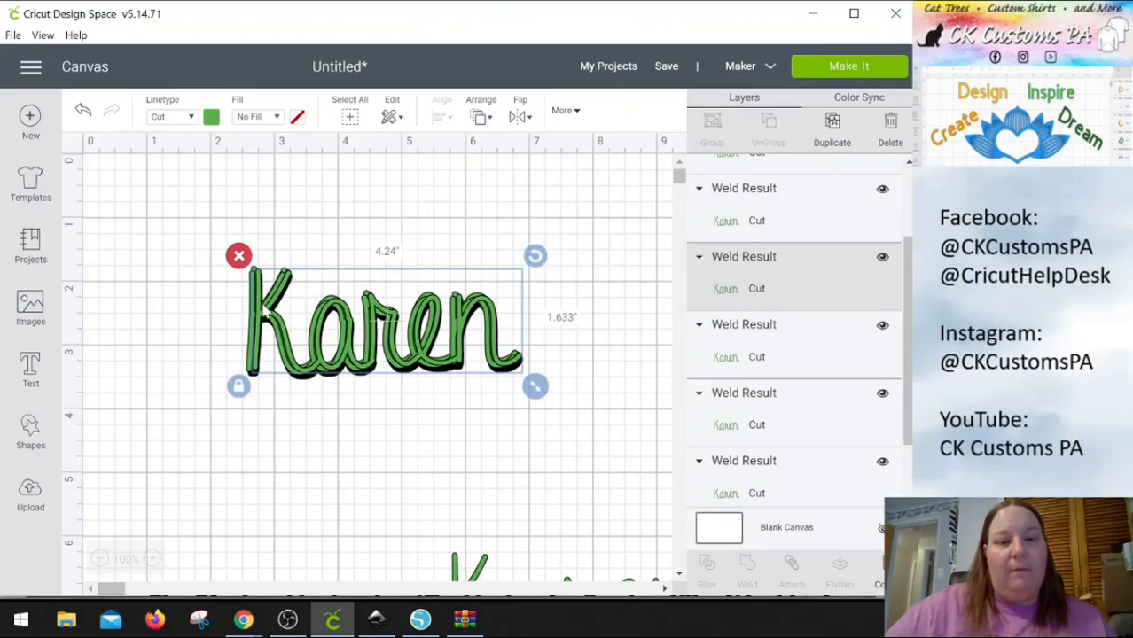
# Gather the three remaining green copies below the stack and place two of them on it with slight offsets
pyautogui.moveTo(469, 571); pyautogui.dragTo(314, 465)
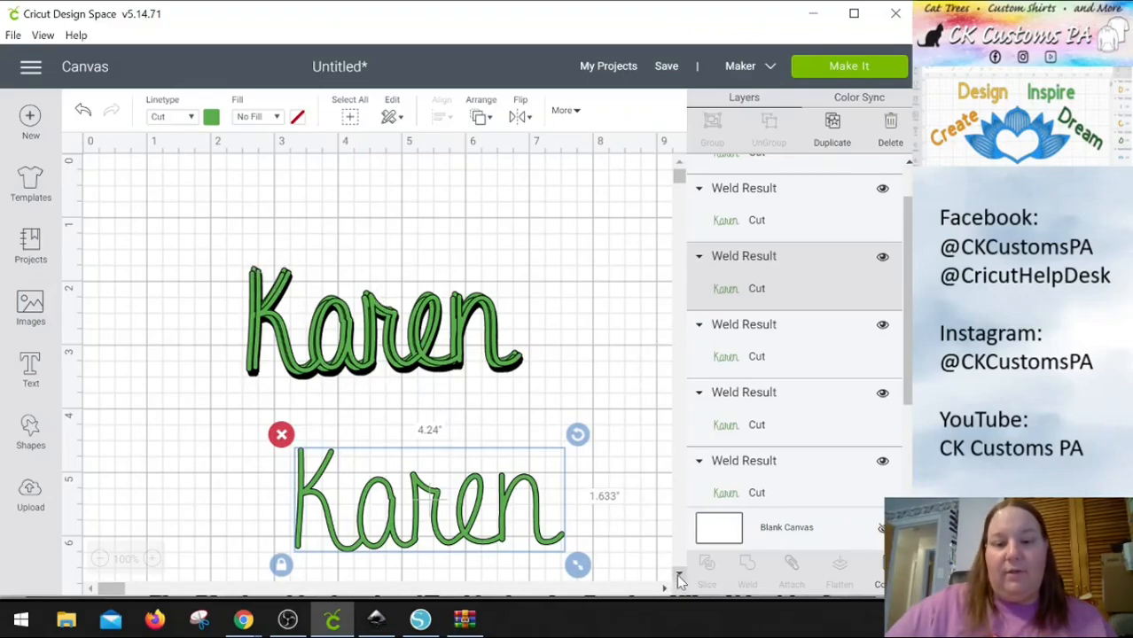
pyautogui.scroll(-5, 676, 574)
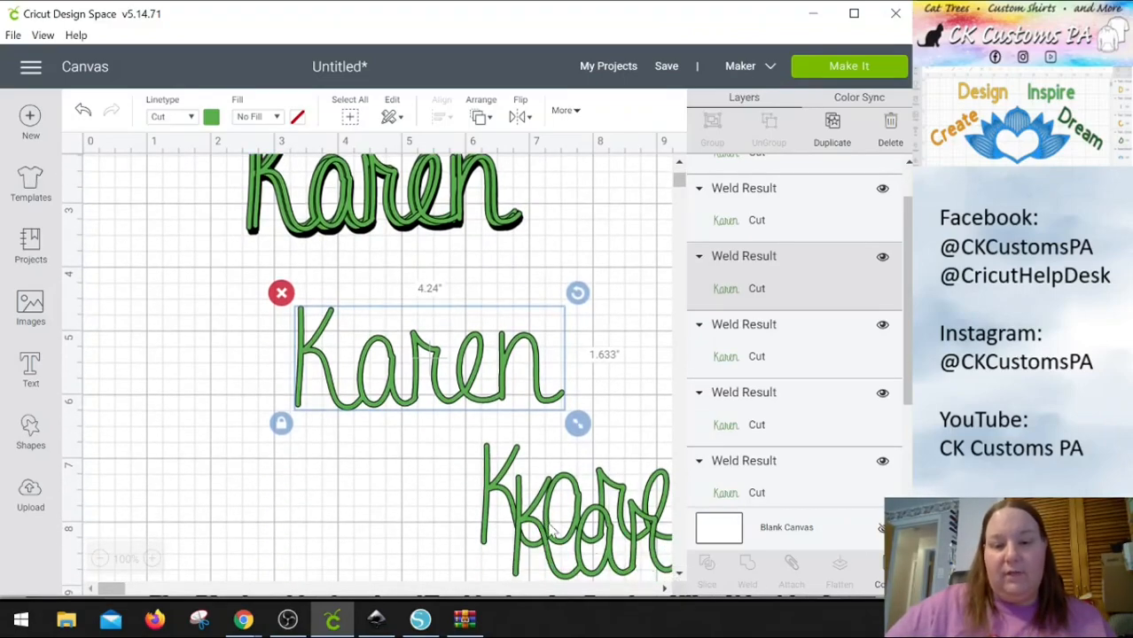
pyautogui.moveTo(578, 542); pyautogui.dragTo(440, 494)
pyautogui.moveTo(523, 551); pyautogui.dragTo(270, 411)
pyautogui.scroll(5, 687, 181)
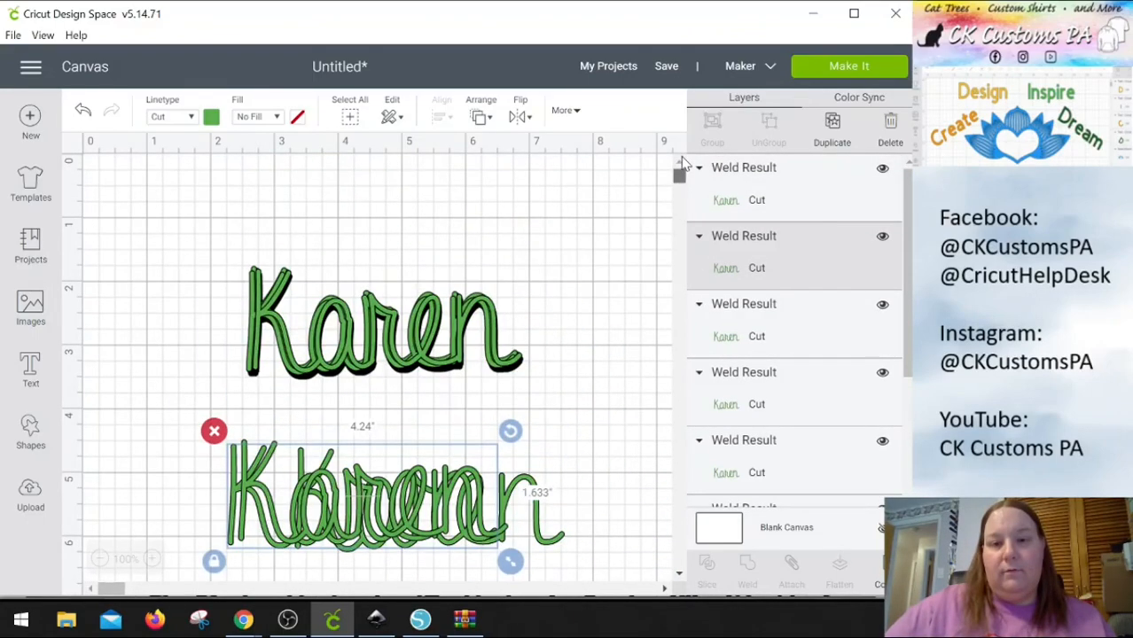
pyautogui.moveTo(424, 525); pyautogui.dragTo(423, 348)
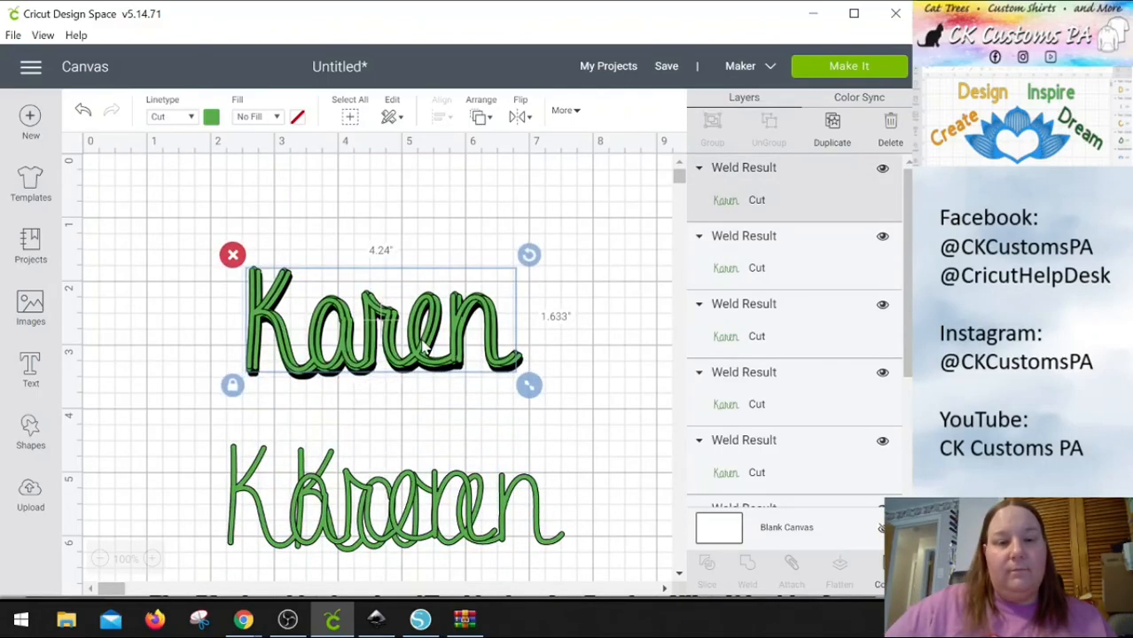
pyautogui.moveTo(404, 530); pyautogui.dragTo(425, 350)
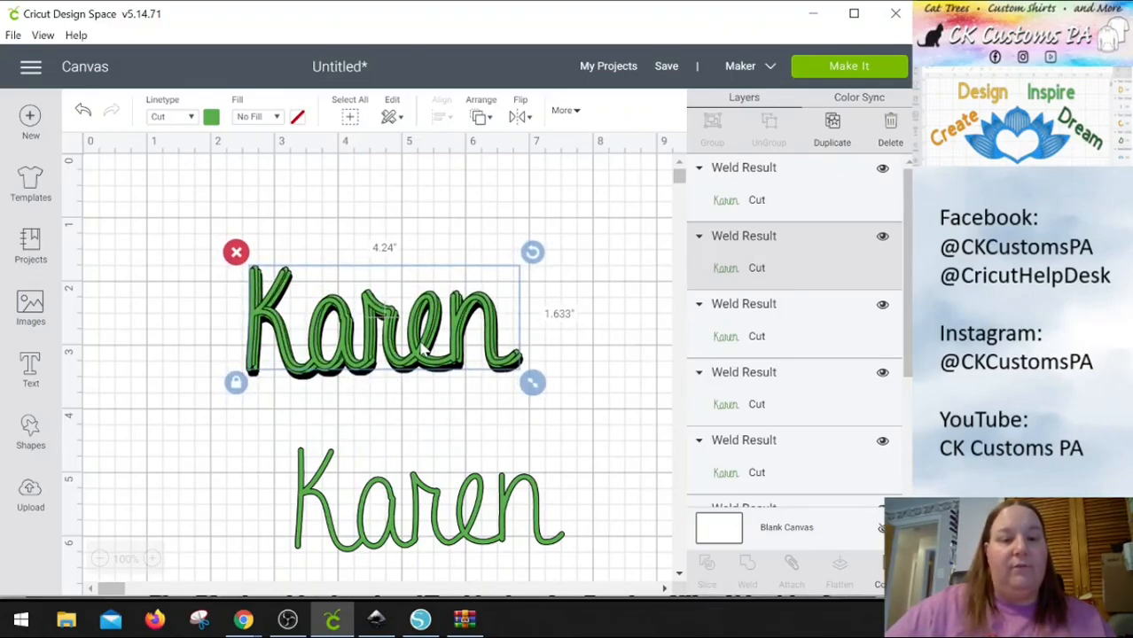
# Weld the stacked copies with the bold name, and send the remaining green name to the front
pyautogui.moveTo(596, 367); pyautogui.dragTo(86, 235)
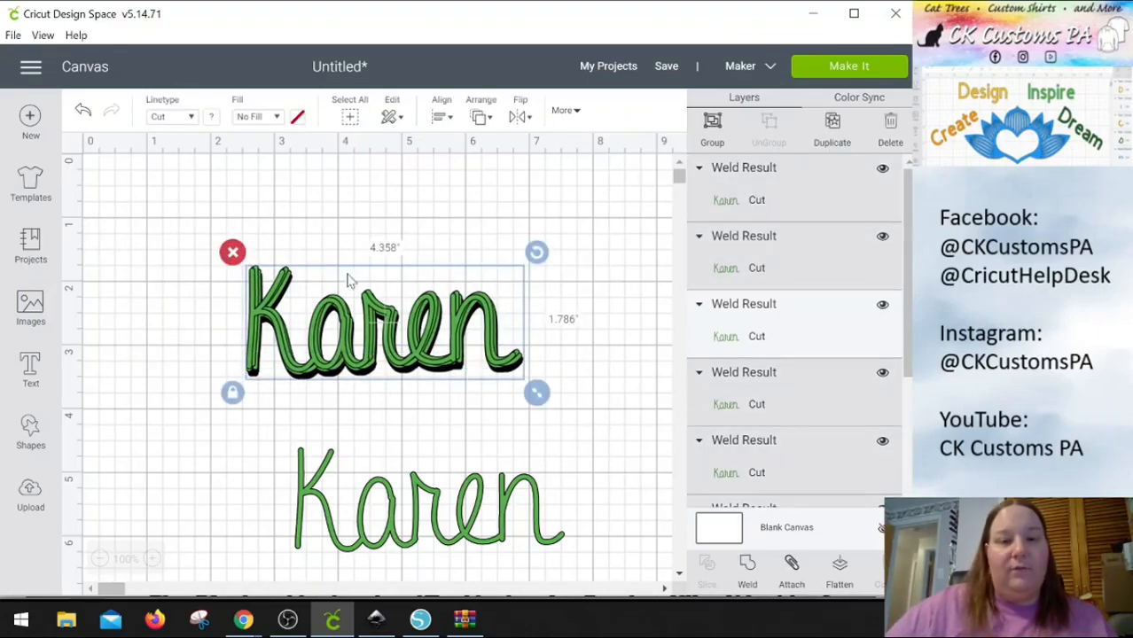
pyautogui.click(747, 567)
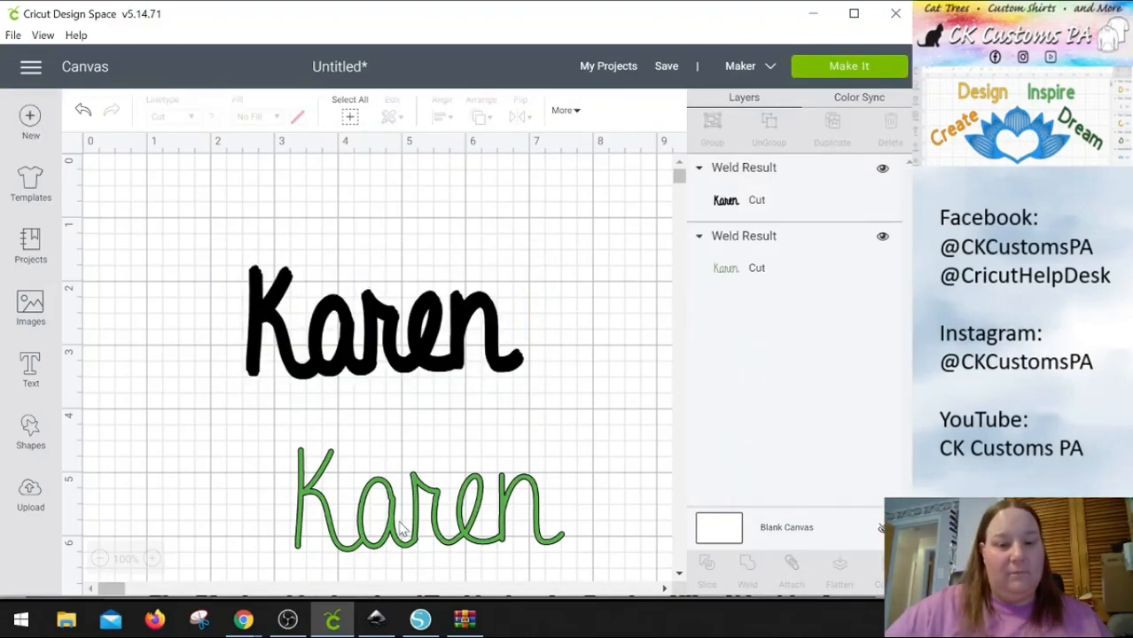
pyautogui.moveTo(417, 527); pyautogui.dragTo(405, 493)
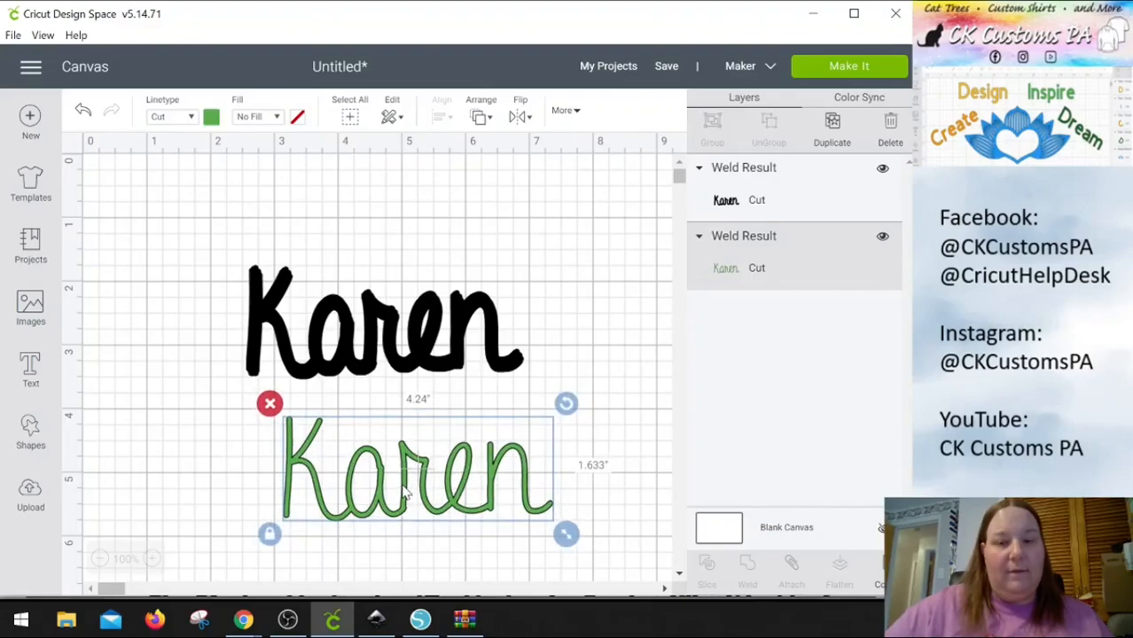
pyautogui.rightClick(405, 493)
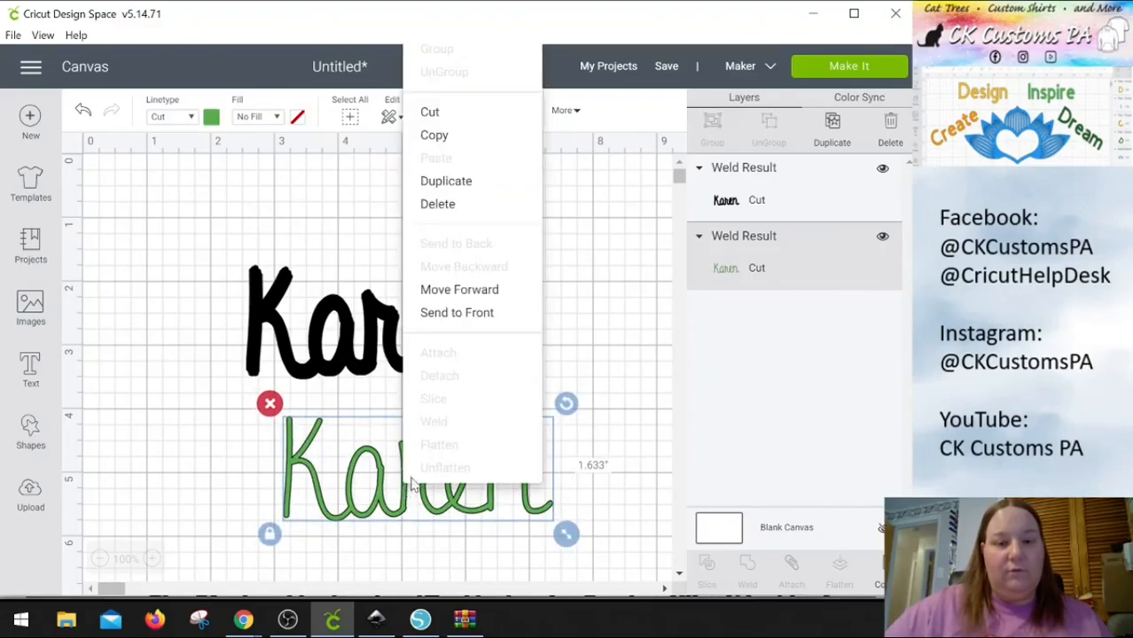
pyautogui.click(434, 316)
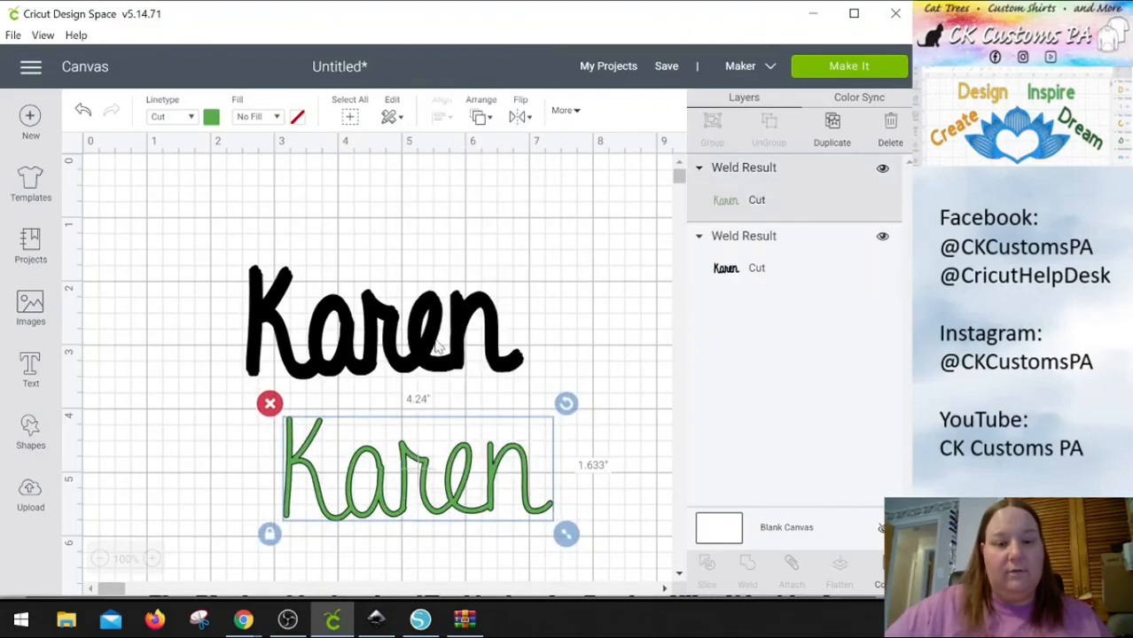
# Select the thickened black shadow and the green name and align them to a common center
pyautogui.click(445, 557)
pyautogui.moveTo(387, 204); pyautogui.dragTo(432, 404)
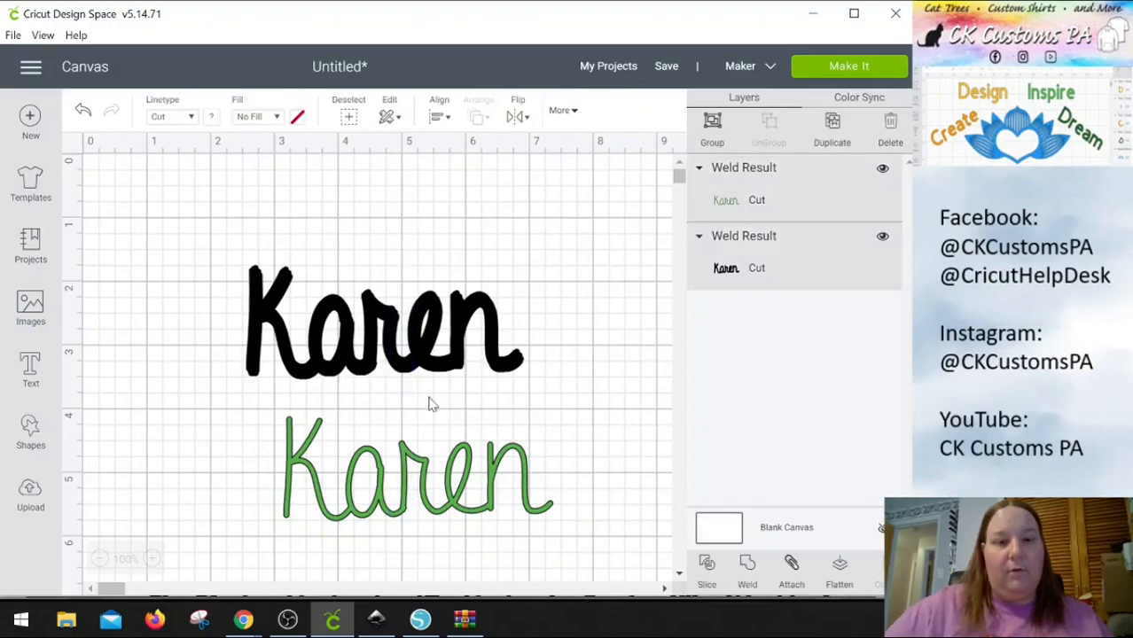
pyautogui.click(440, 117)
pyautogui.click(478, 319)
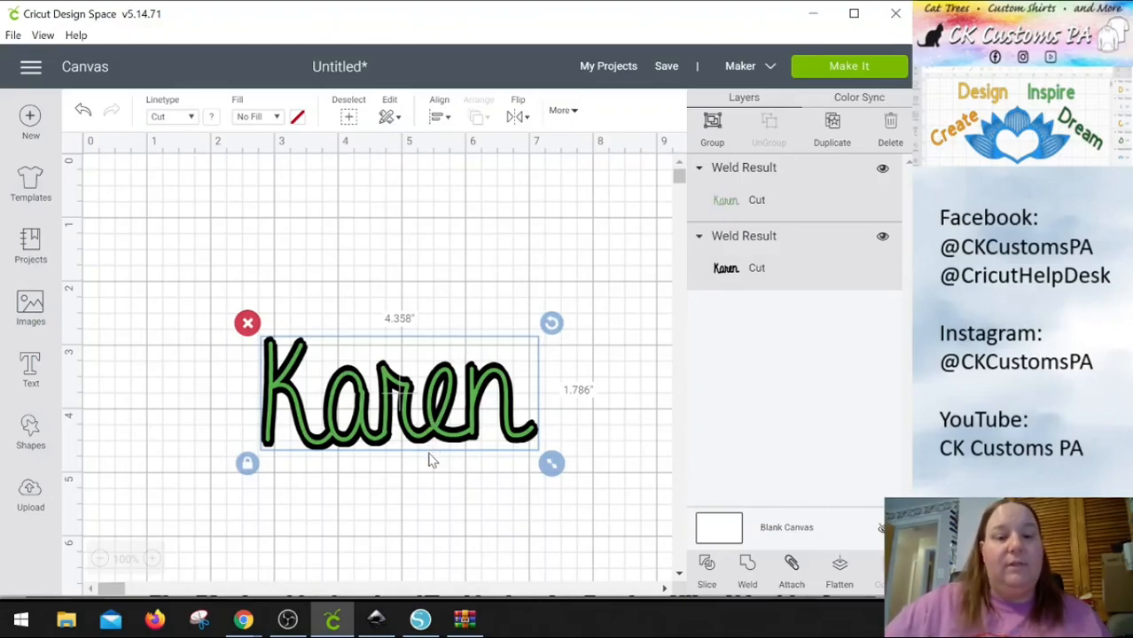
# Move the layered name up the canvas and delete both of its layers
pyautogui.click(429, 479)
pyautogui.moveTo(429, 480); pyautogui.dragTo(397, 351)
pyautogui.moveTo(406, 398); pyautogui.dragTo(384, 254)
pyautogui.click(357, 372)
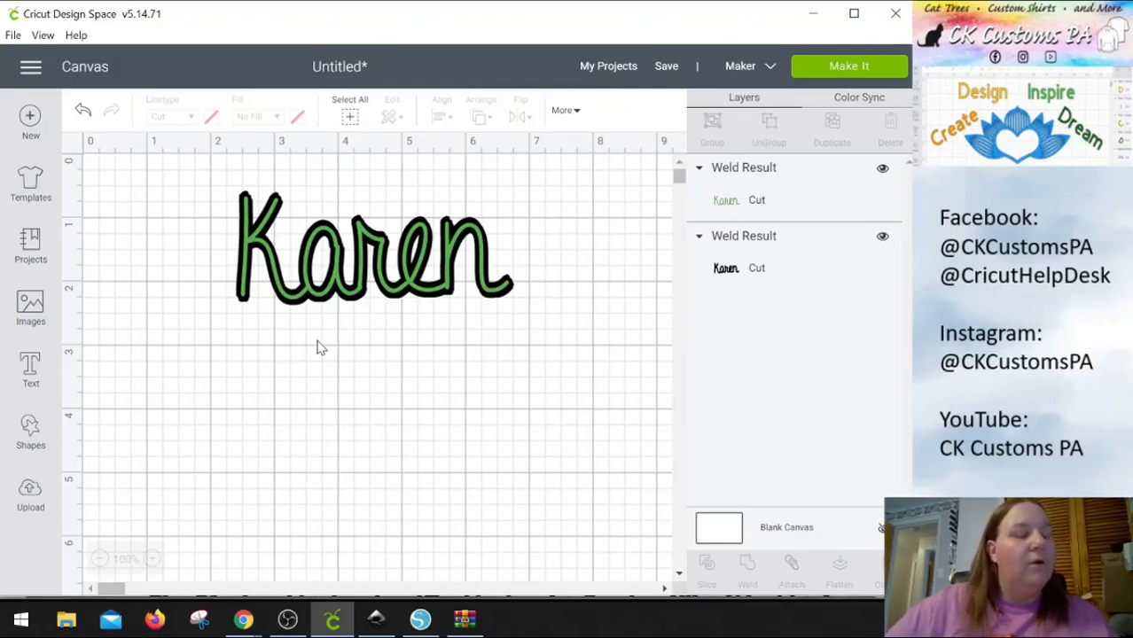
pyautogui.moveTo(554, 360); pyautogui.dragTo(216, 178)
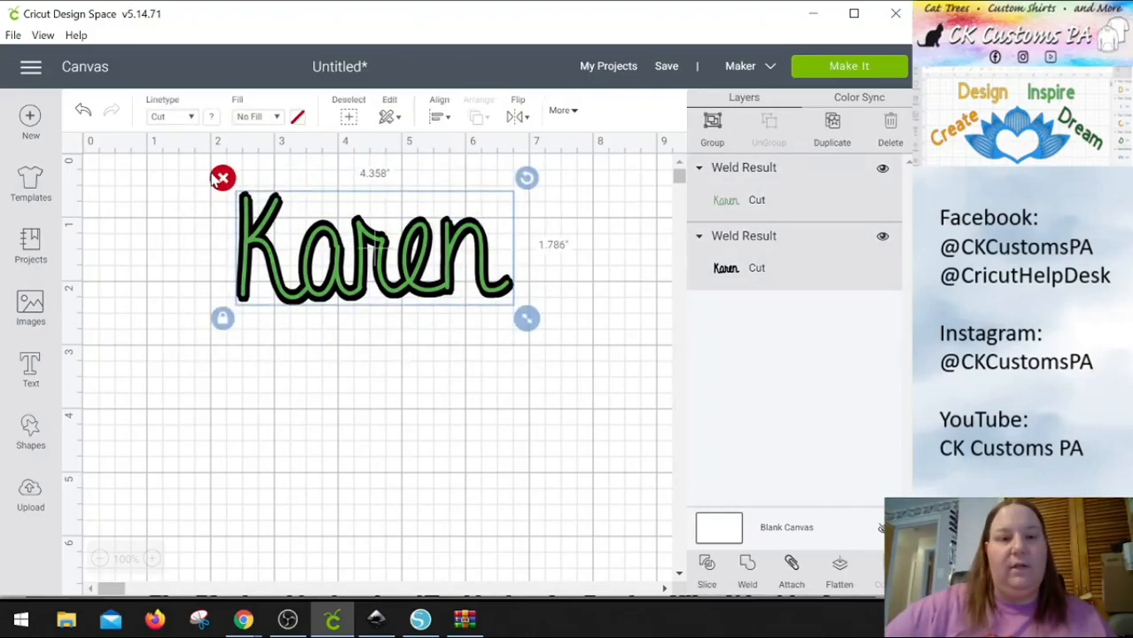
pyautogui.click(217, 178)
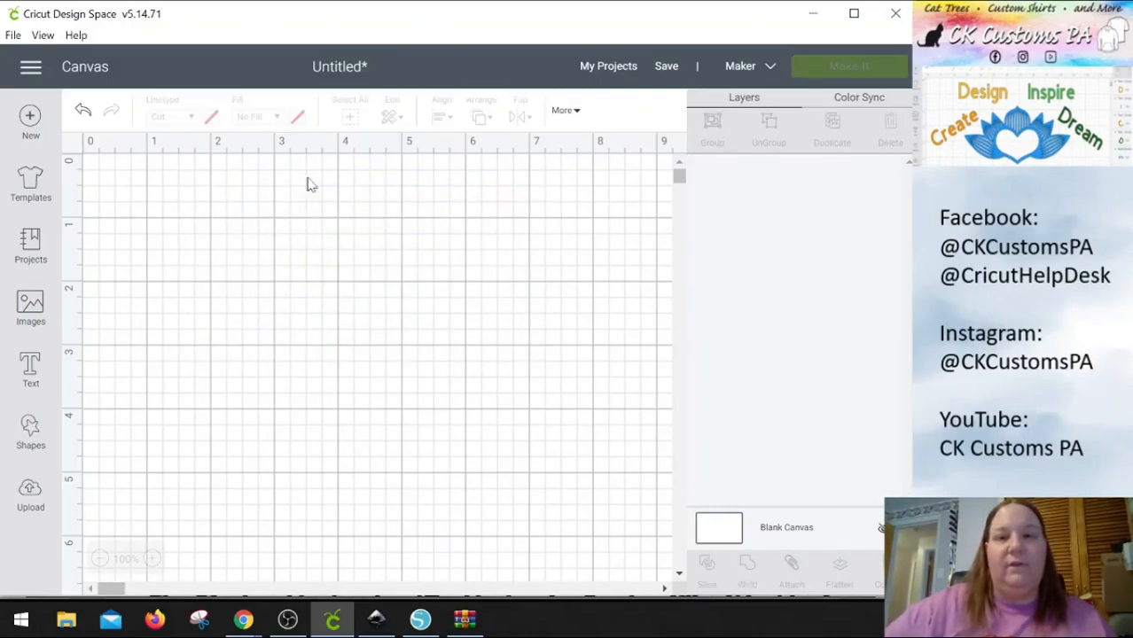
# Switch to Inkscape and add the text "Hello" on the page in the A Gentle Touch font
pyautogui.click(378, 620)
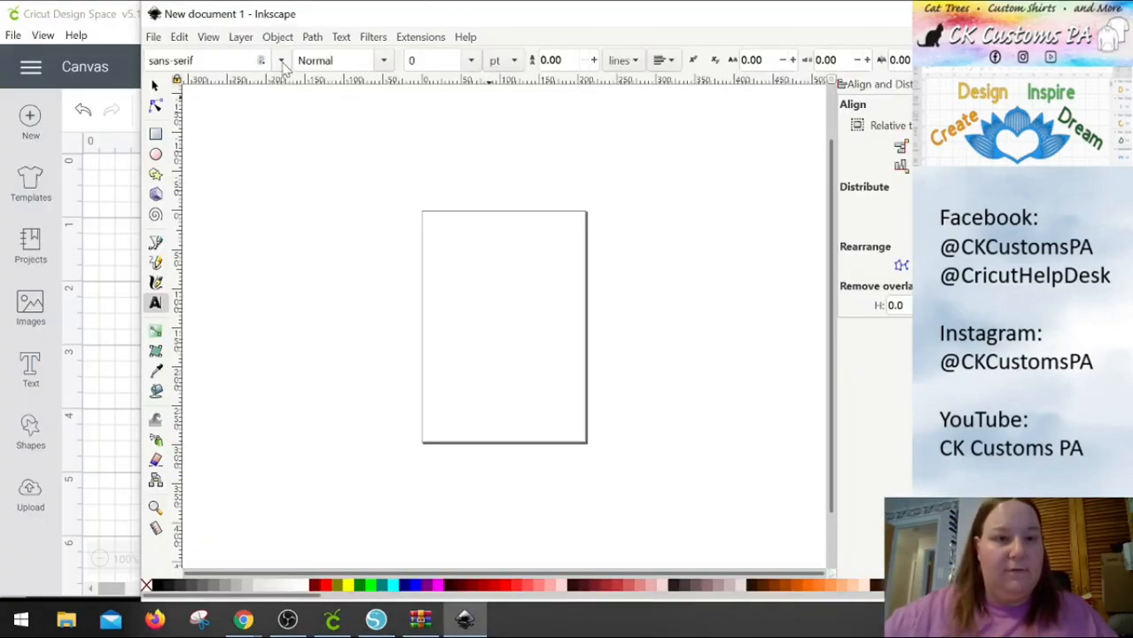
pyautogui.click(281, 61)
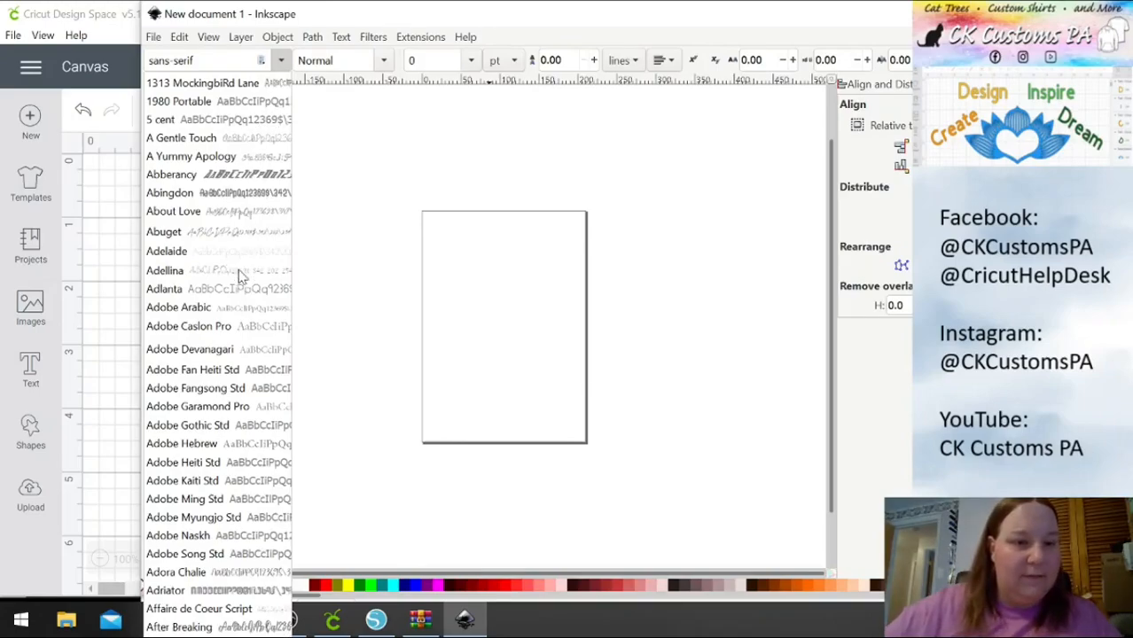
pyautogui.scroll(1, 226, 282)
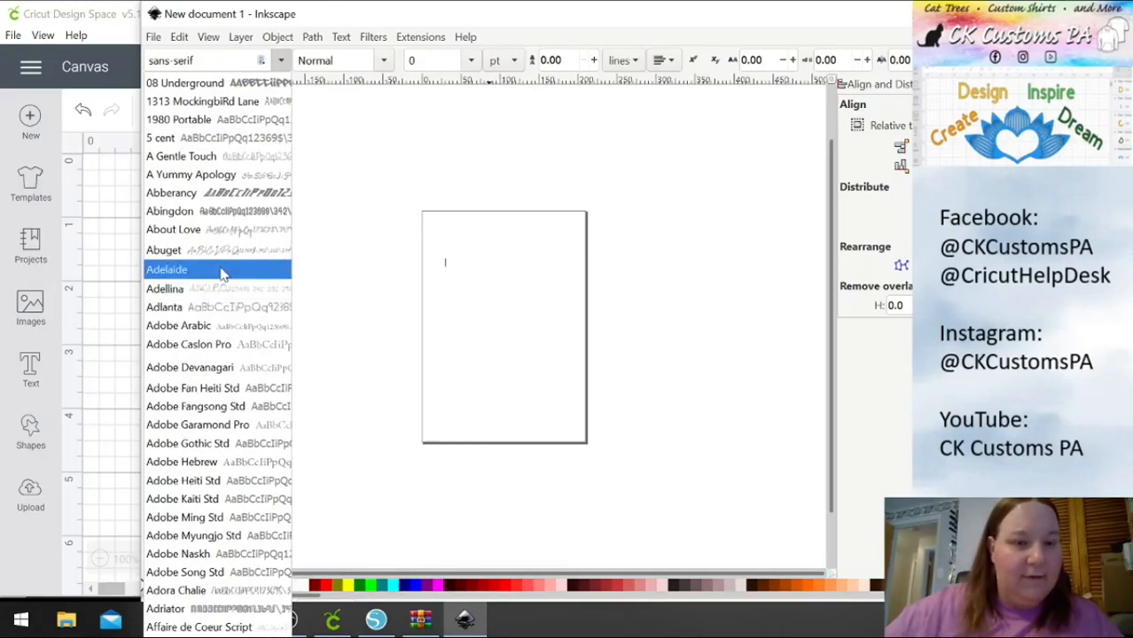
pyautogui.click(228, 160)
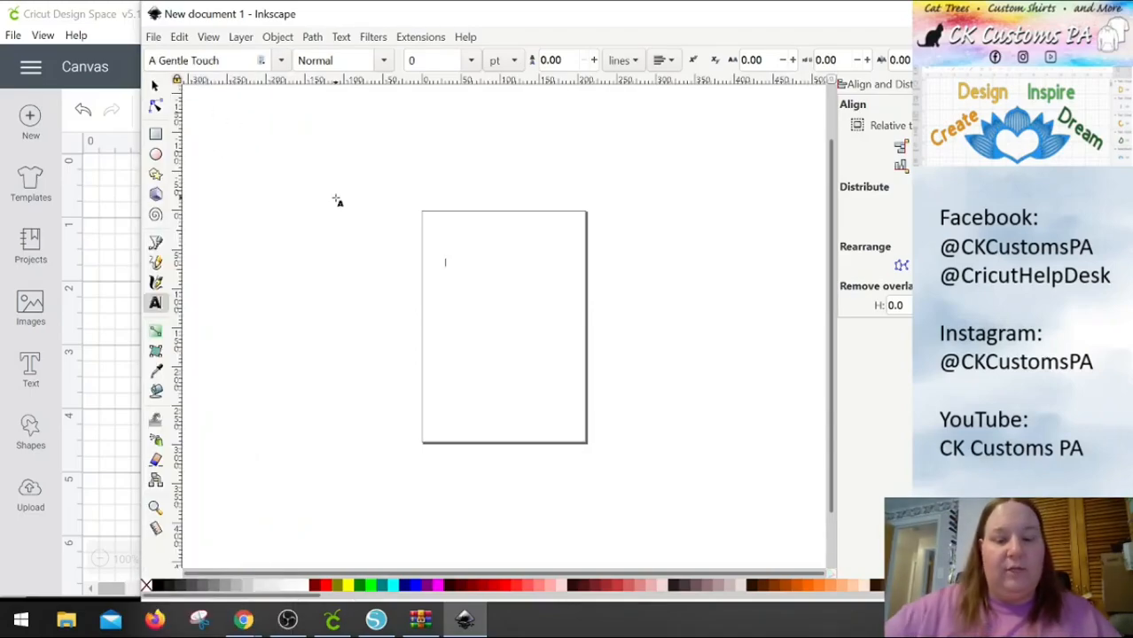
pyautogui.write('aello')
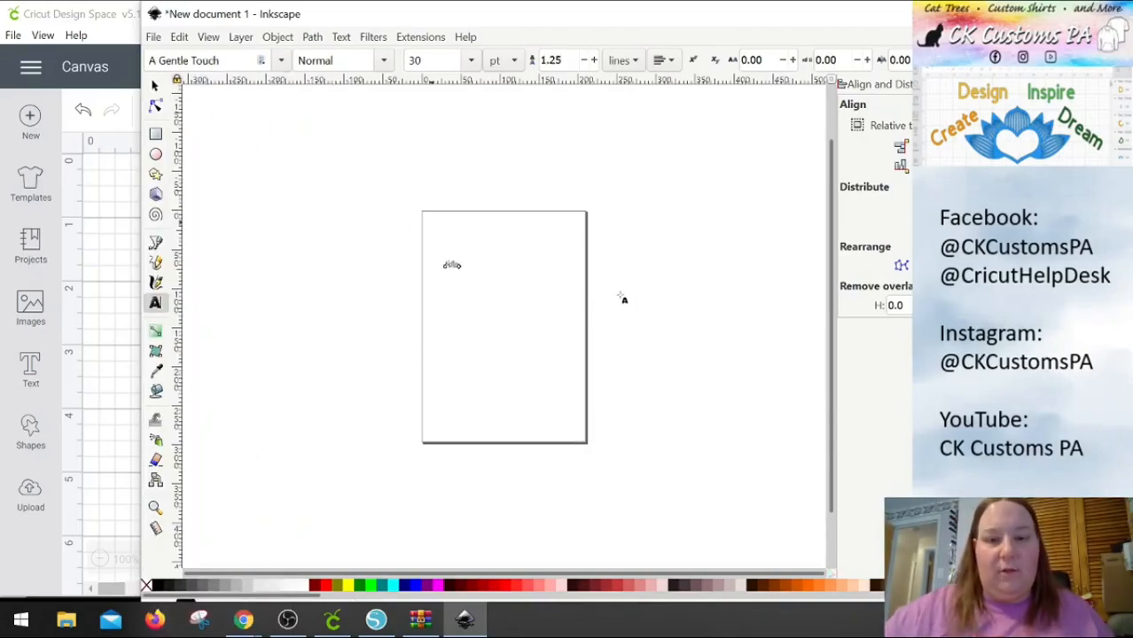
# Enlarge the "Hello" text to about 63 mm wide and 29 mm high and convert it to a path
pyautogui.moveTo(822, 18); pyautogui.dragTo(687, 17)
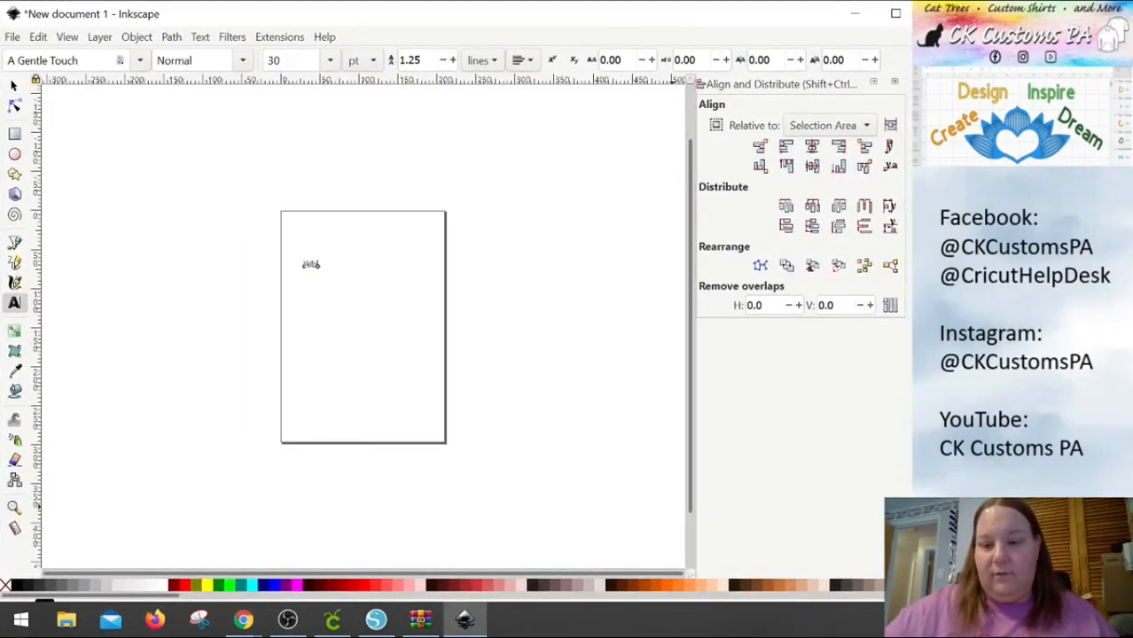
pyautogui.moveTo(853, 6); pyautogui.dragTo(786, 8)
pyautogui.scroll(4, 363, 287)
pyautogui.scroll(3, 182, 295)
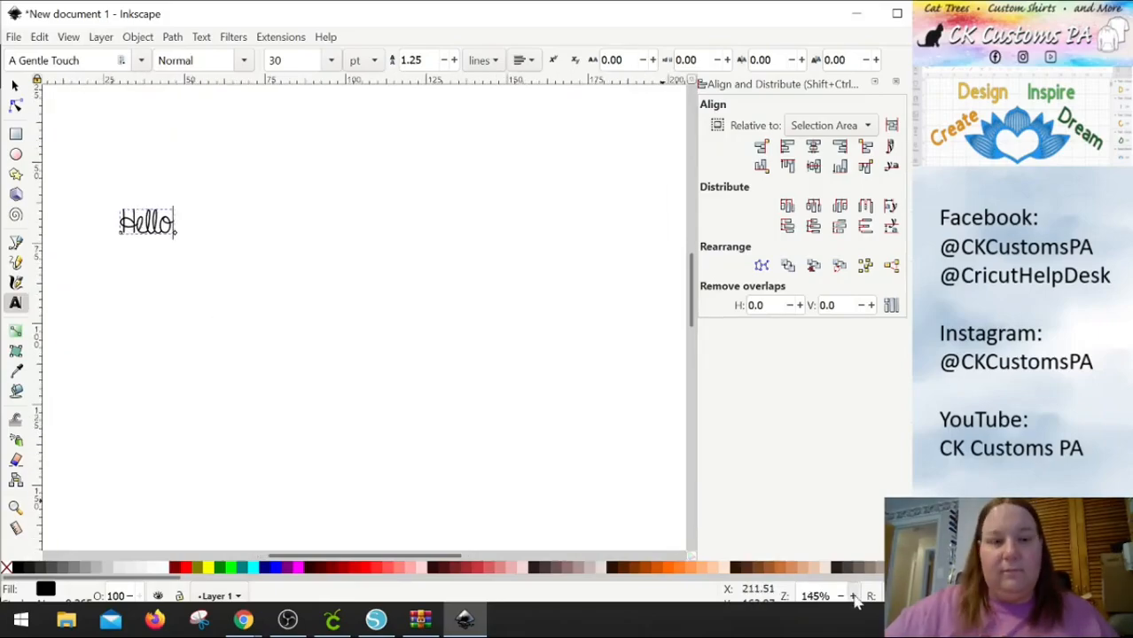
pyautogui.hscroll(-3, 373, 354)
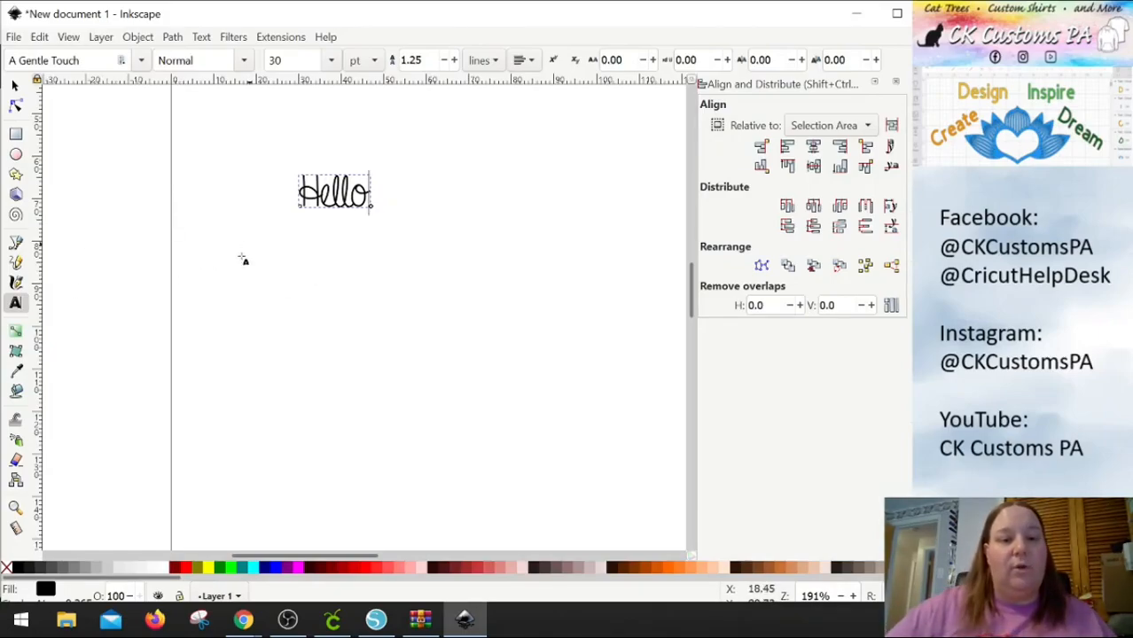
pyautogui.click(16, 86)
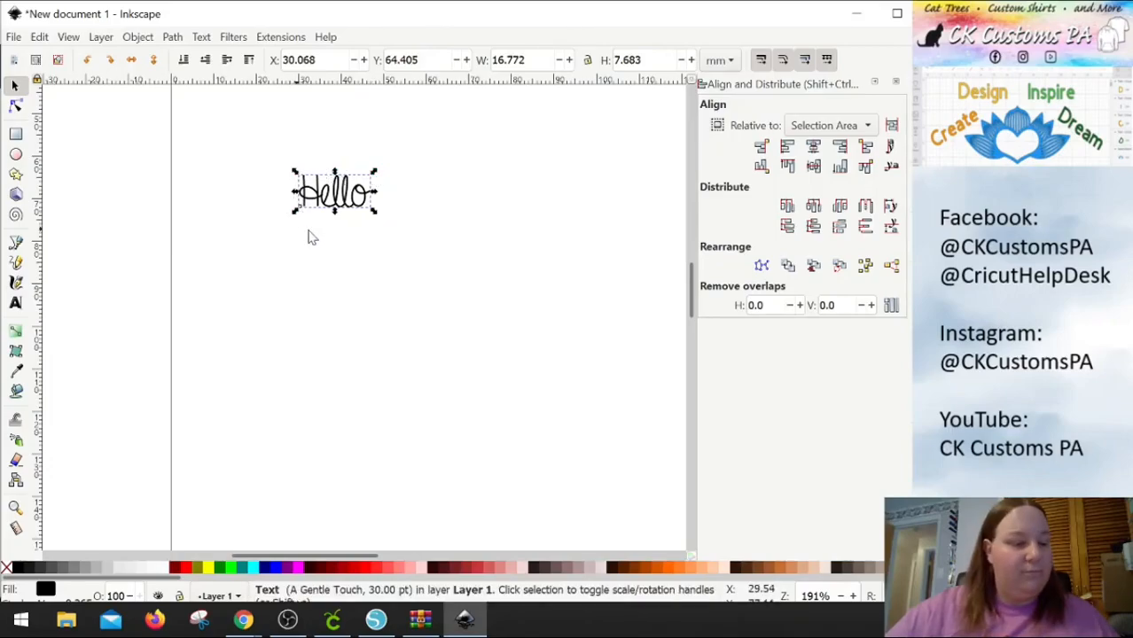
pyautogui.moveTo(375, 213); pyautogui.dragTo(572, 311)
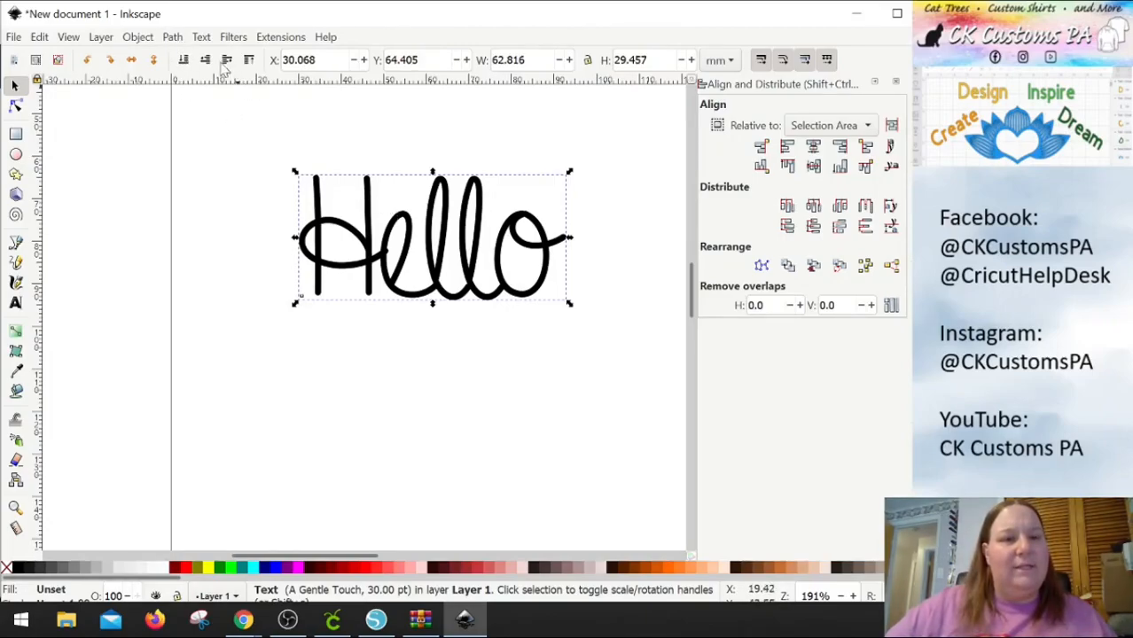
pyautogui.click(172, 38)
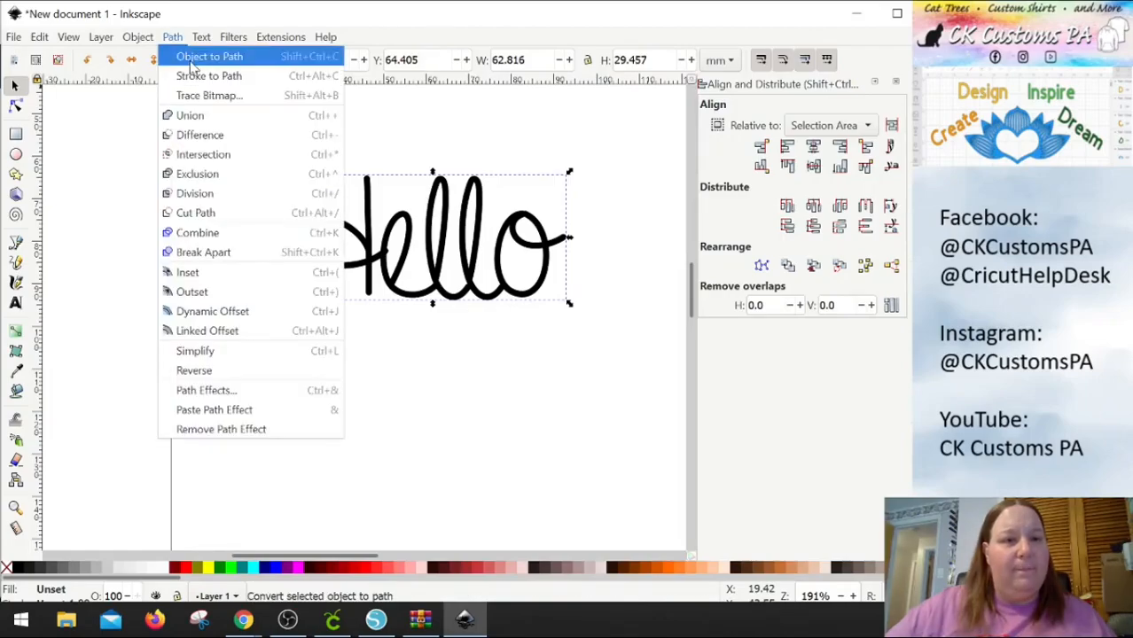
pyautogui.click(200, 57)
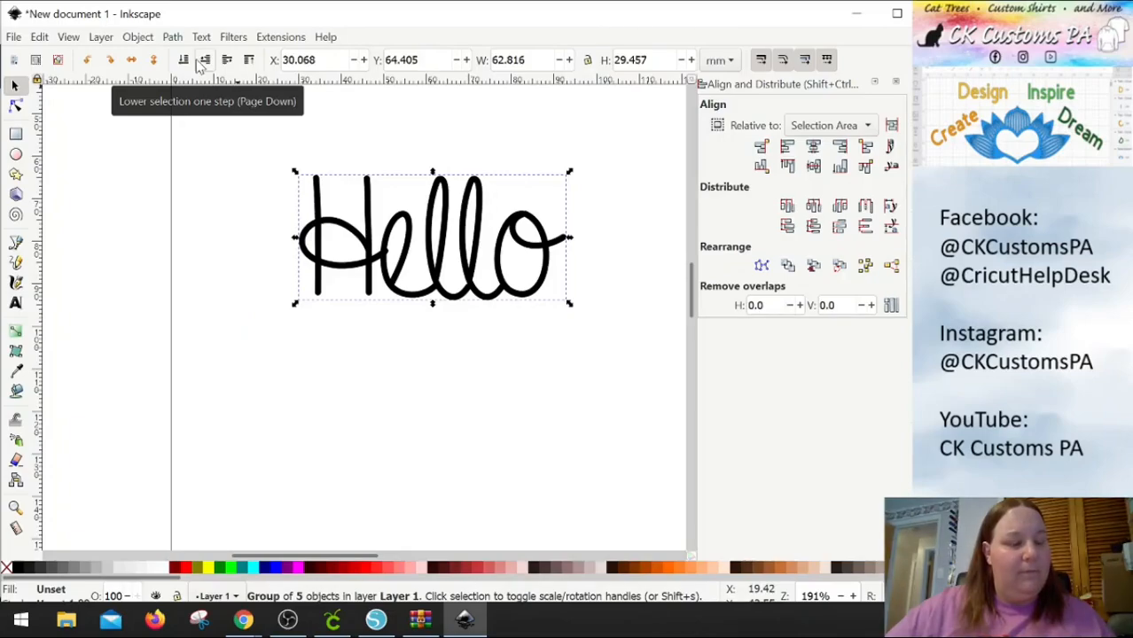
# Ungroup the "Hello" letters and merge them into a single path with Union
pyautogui.click(138, 37)
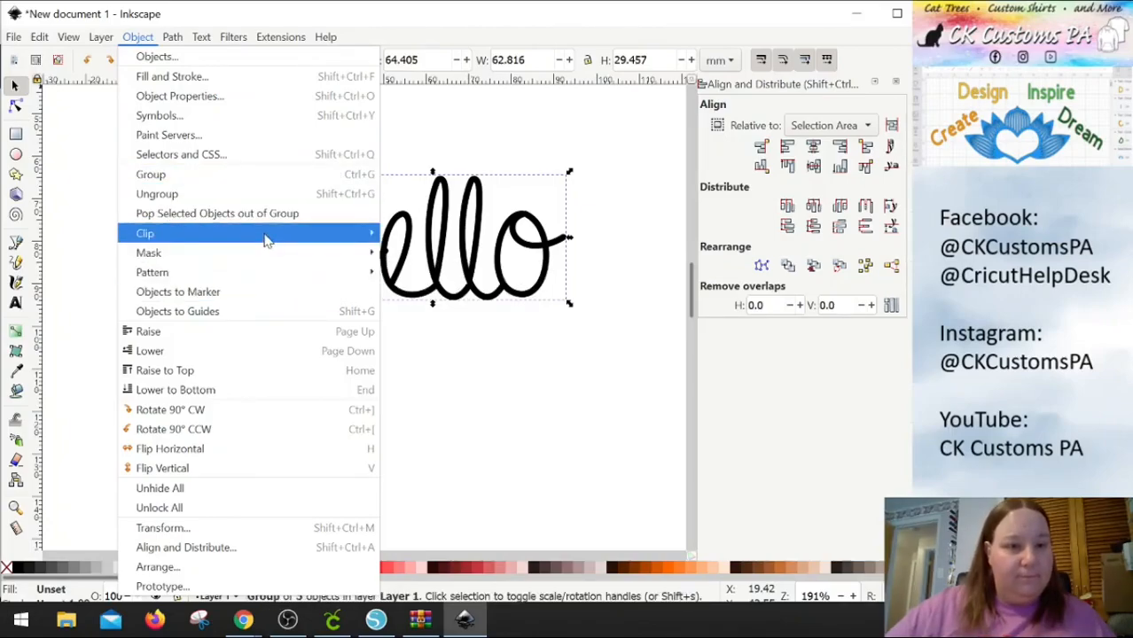
pyautogui.click(263, 198)
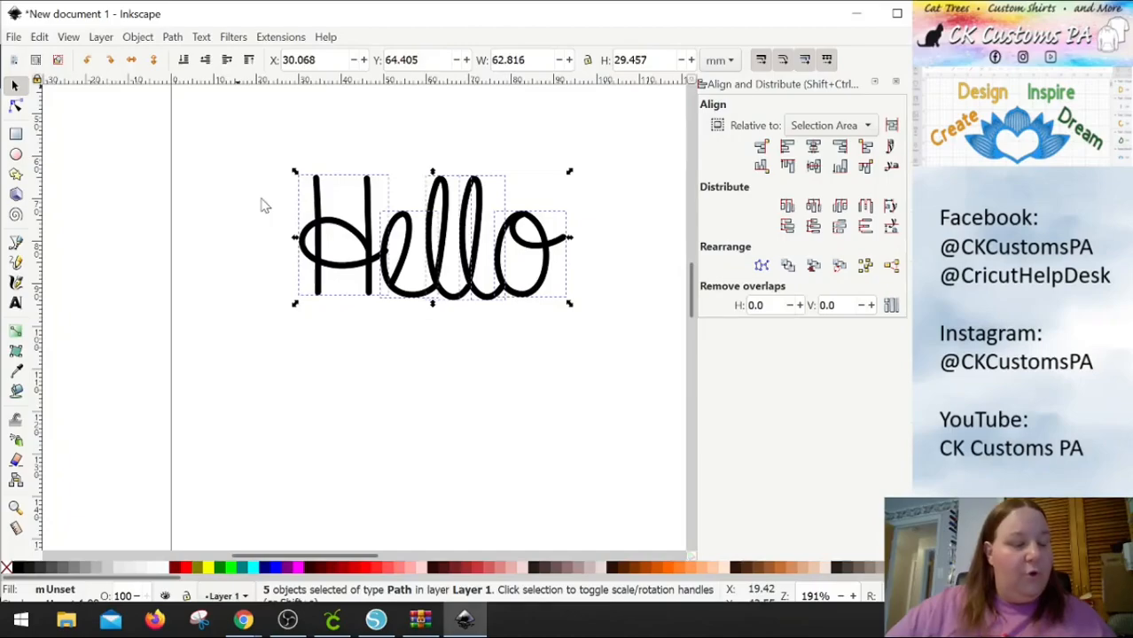
pyautogui.click(181, 39)
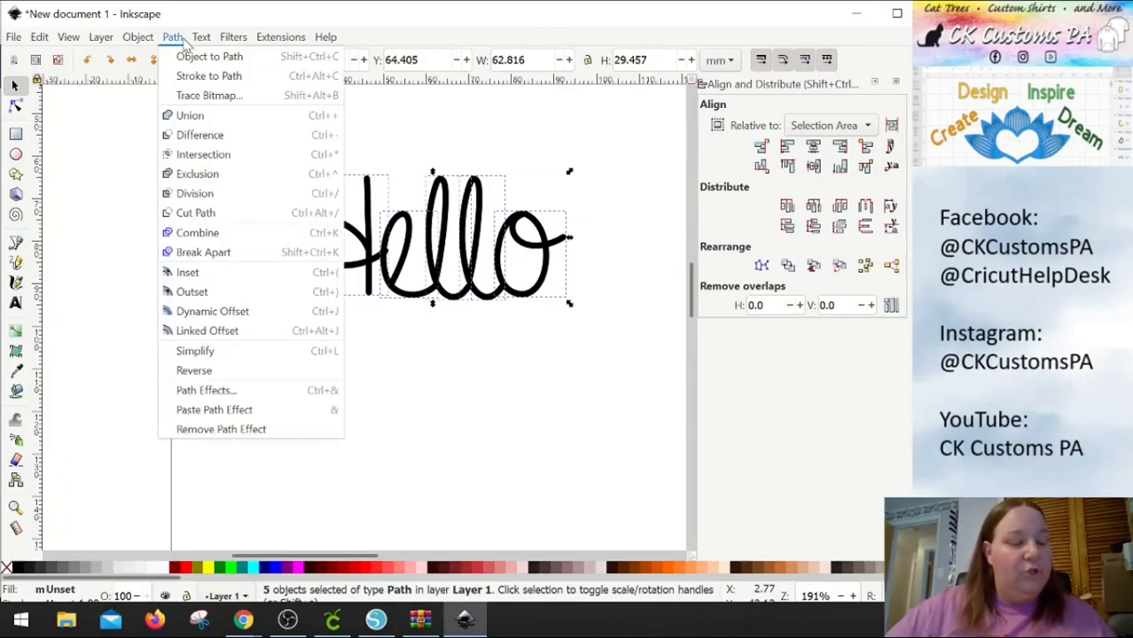
pyautogui.click(232, 128)
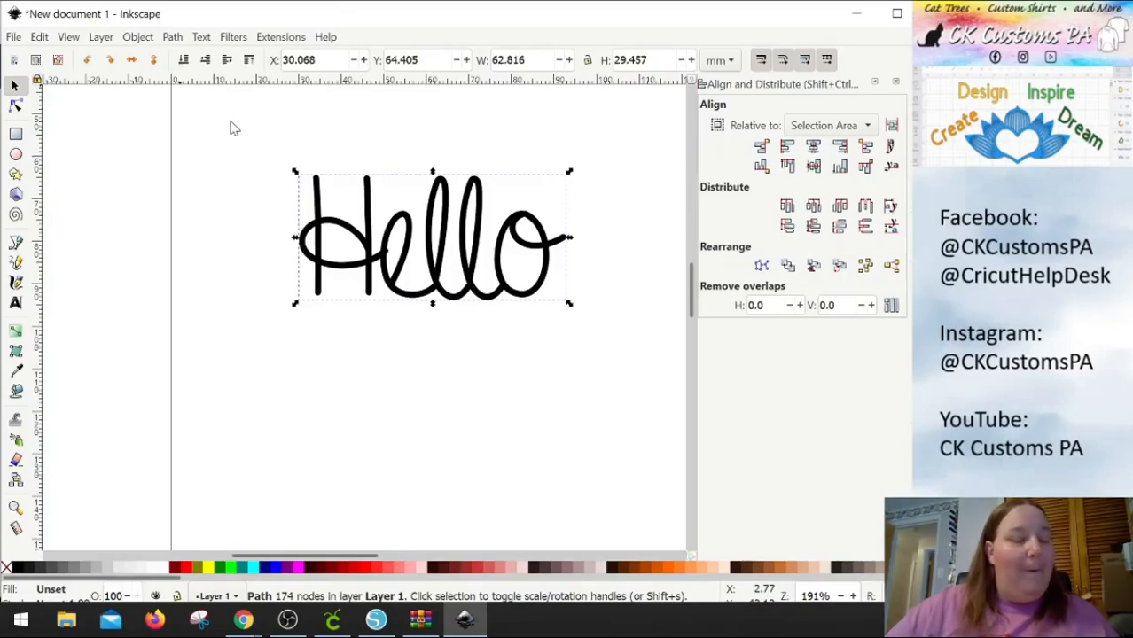
# Create a linked offset of the merged "Hello" path and turn off snapping
pyautogui.click(173, 38)
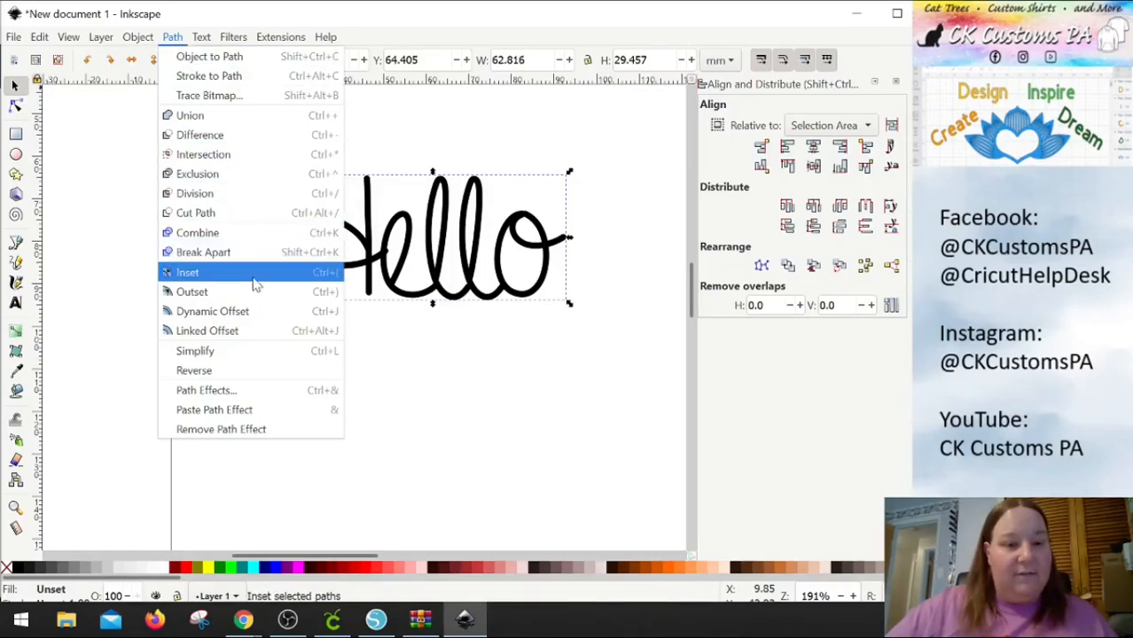
pyautogui.click(257, 332)
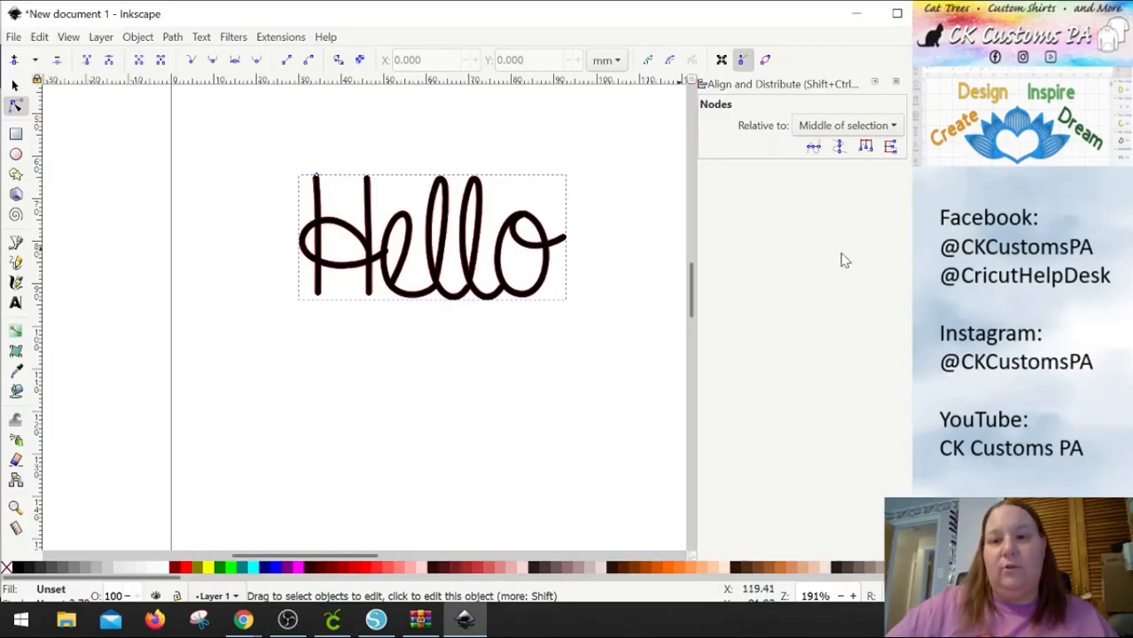
pyautogui.moveTo(953, 248); pyautogui.dragTo(902, 248)
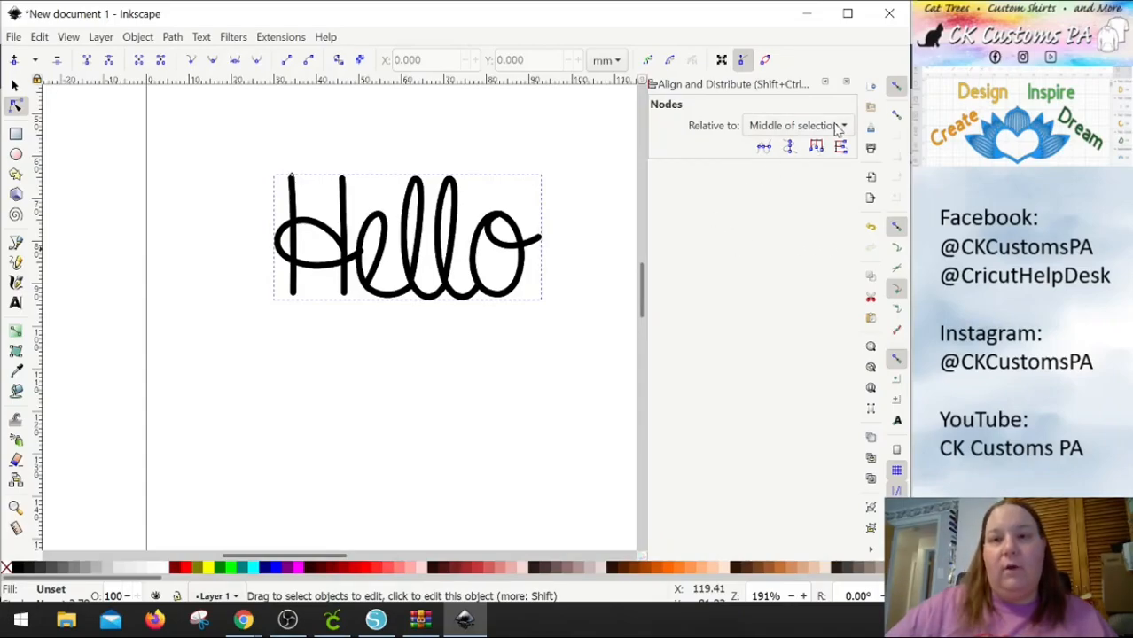
pyautogui.click(895, 92)
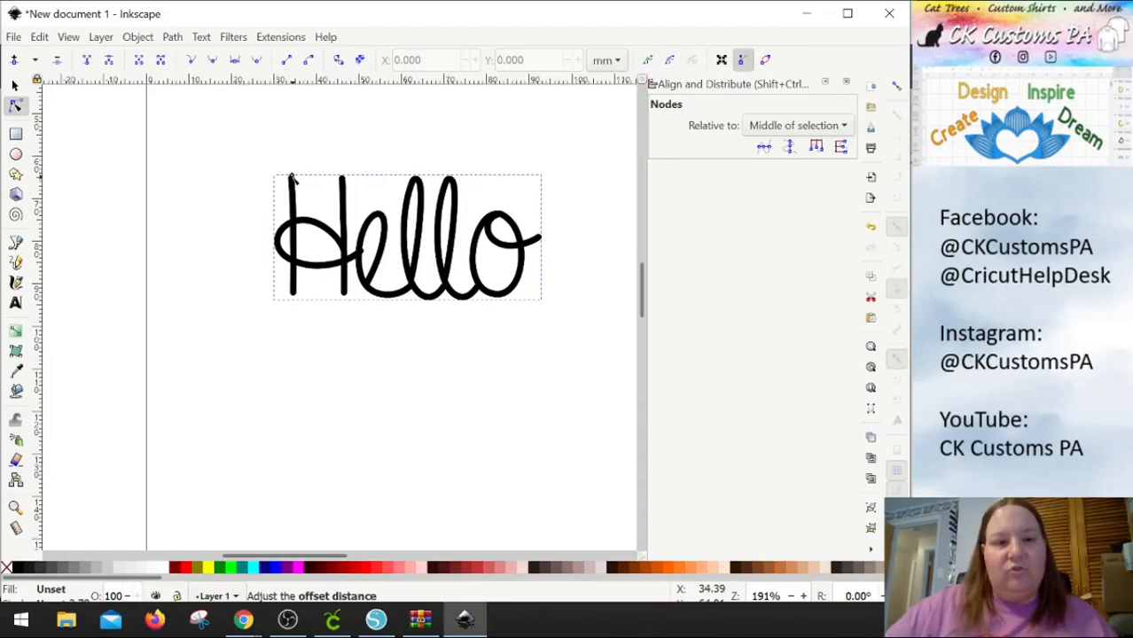
# Fill the linked offset magenta and expand it around "Hello" to about 71 mm wide and 37 mm high
pyautogui.moveTo(291, 177); pyautogui.dragTo(292, 175)
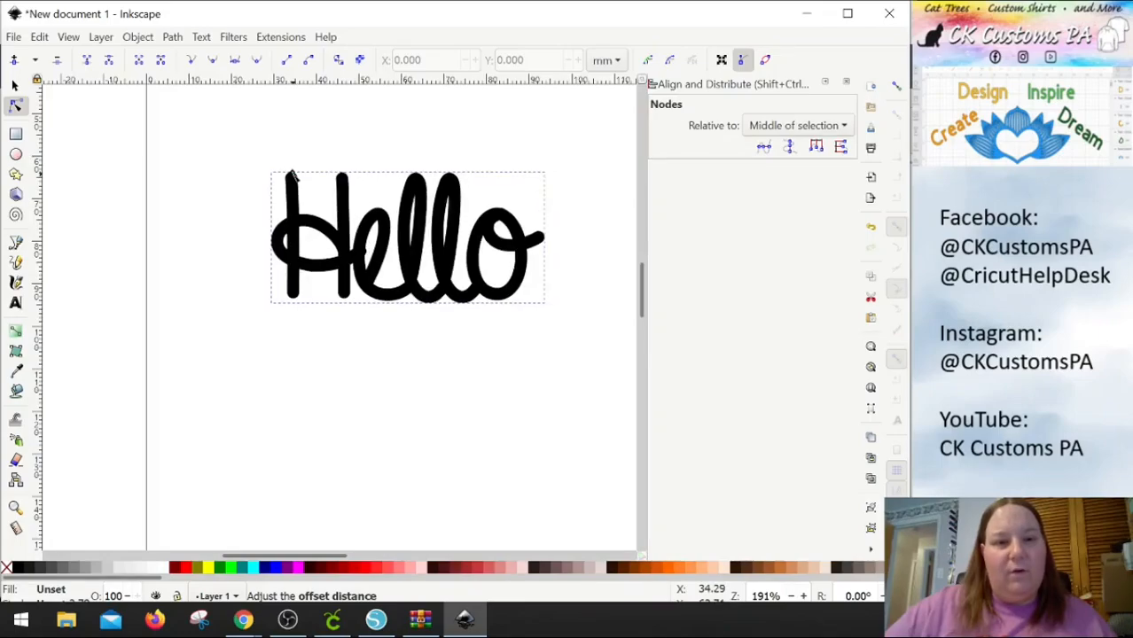
pyautogui.click(299, 567)
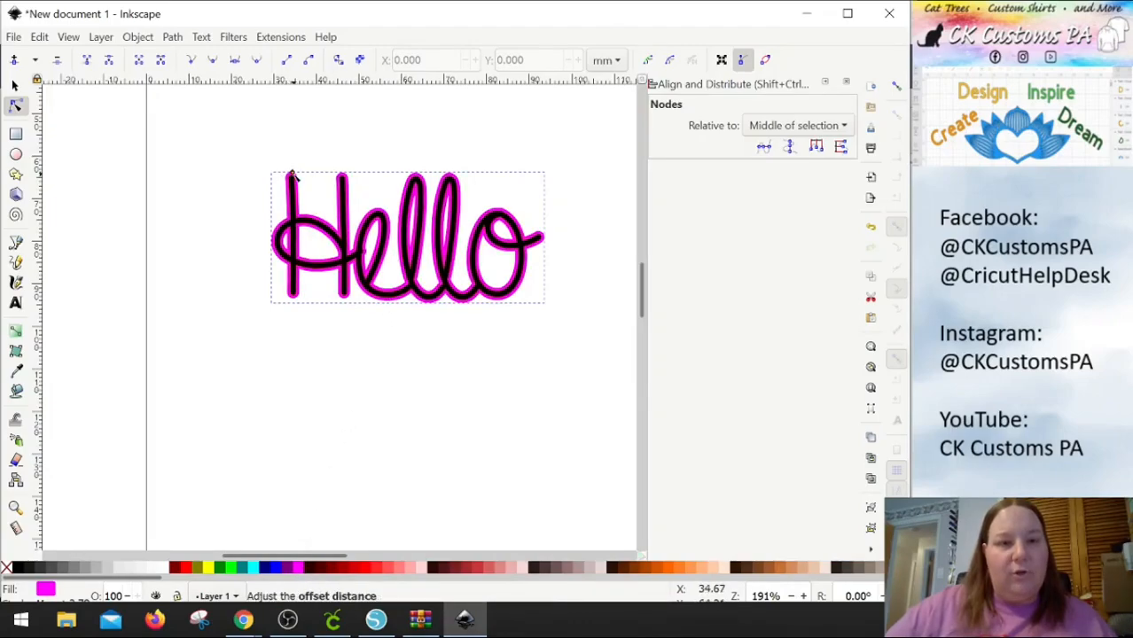
pyautogui.moveTo(290, 173)
pyautogui.mouseDown()
pyautogui.moveTo(299, 154)
pyautogui.moveTo(307, 169)
pyautogui.mouseUp()
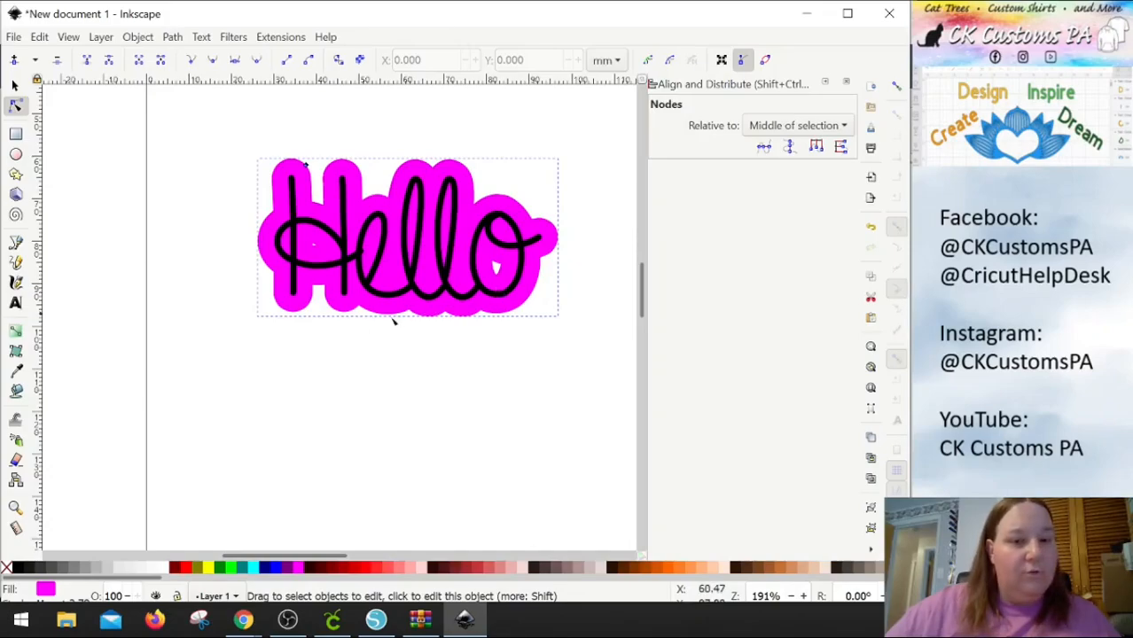
# Convert the magenta linked offset to a path with editable nodes
pyautogui.click(172, 37)
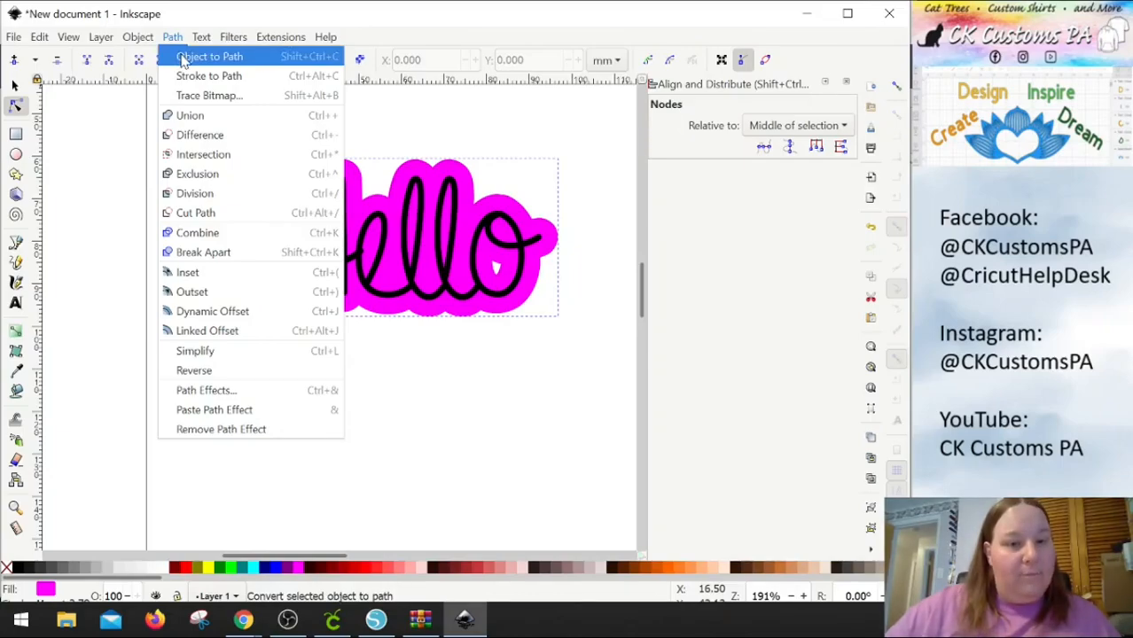
pyautogui.click(184, 57)
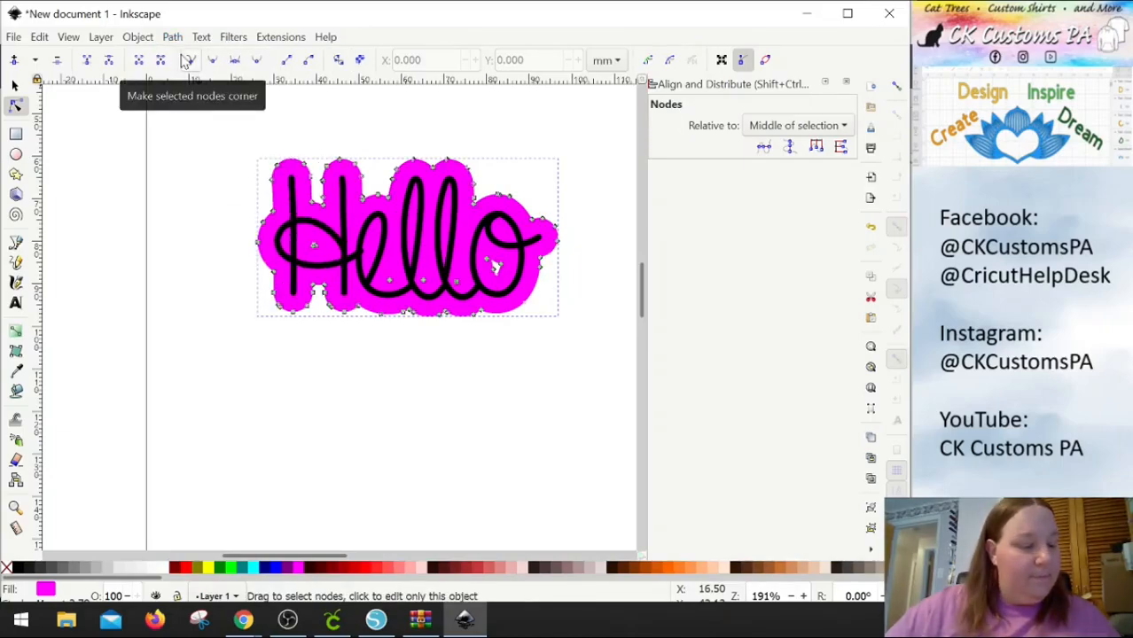
pyautogui.hotkey('shift', 'ctrl', 'c')
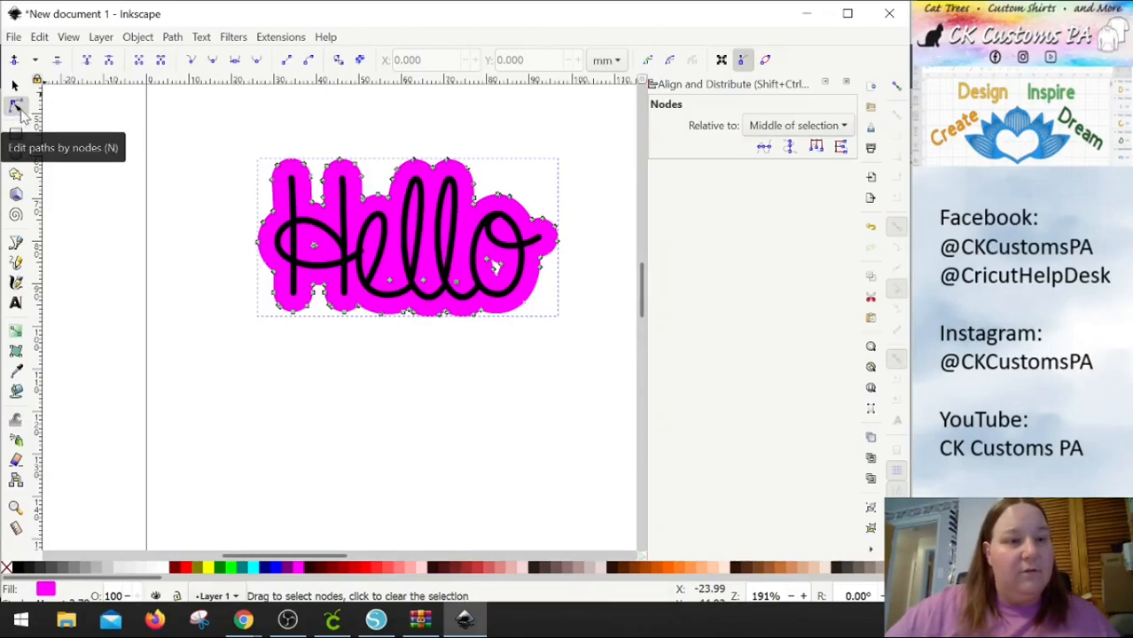
# Delete the nodes of the small interior holes in the magenta shadow, inside the H, e, both l's and o
pyautogui.click(320, 254)
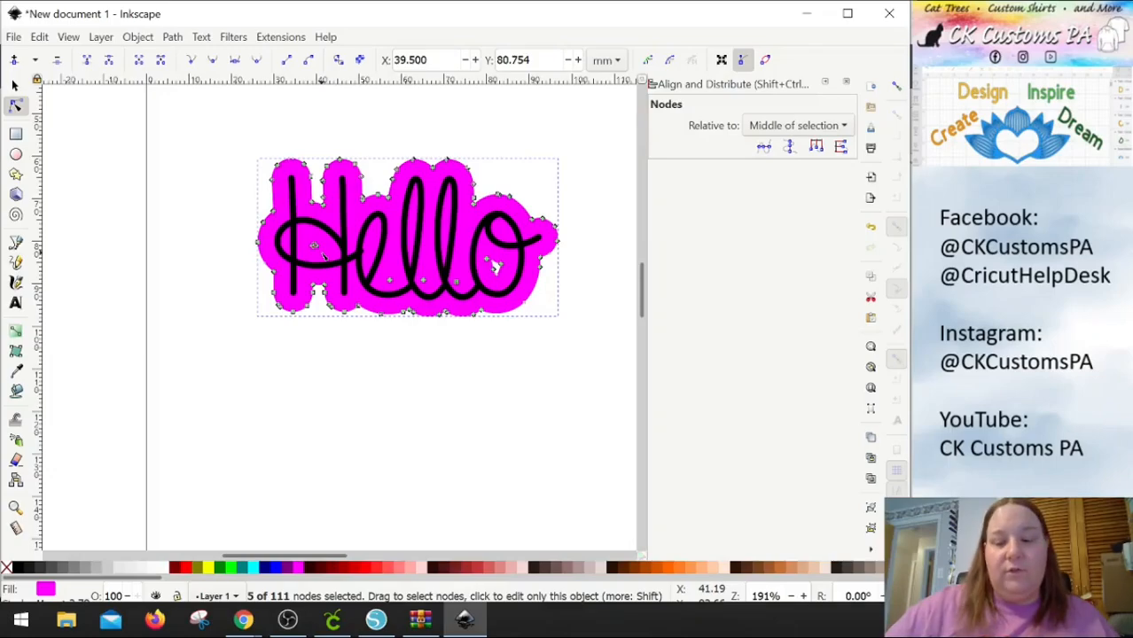
pyautogui.press('Escape')
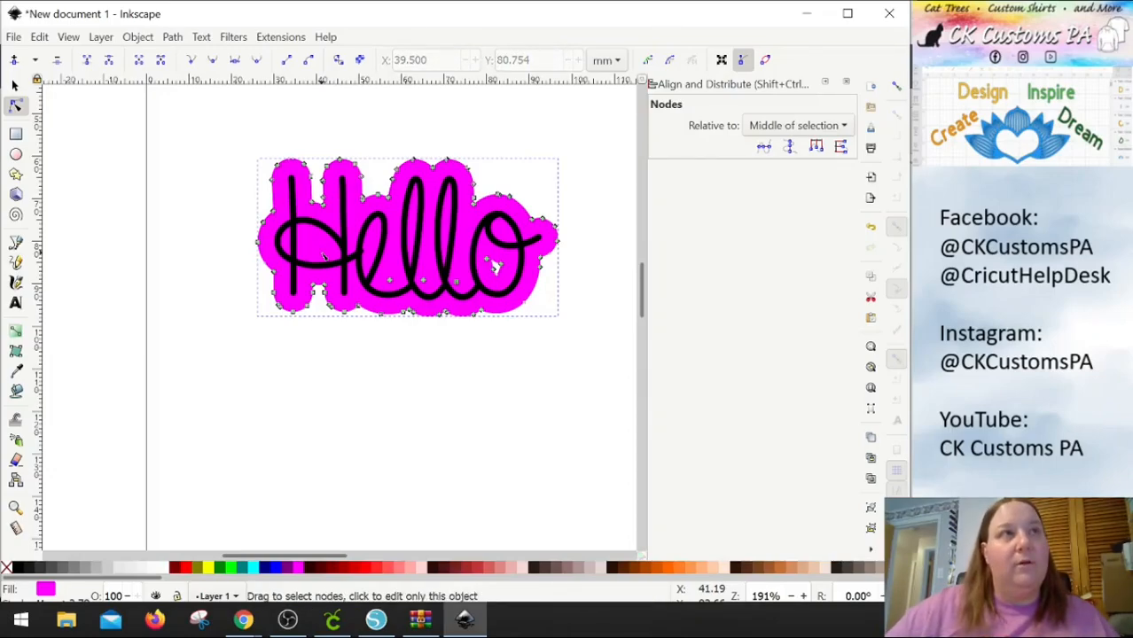
pyautogui.click(390, 280)
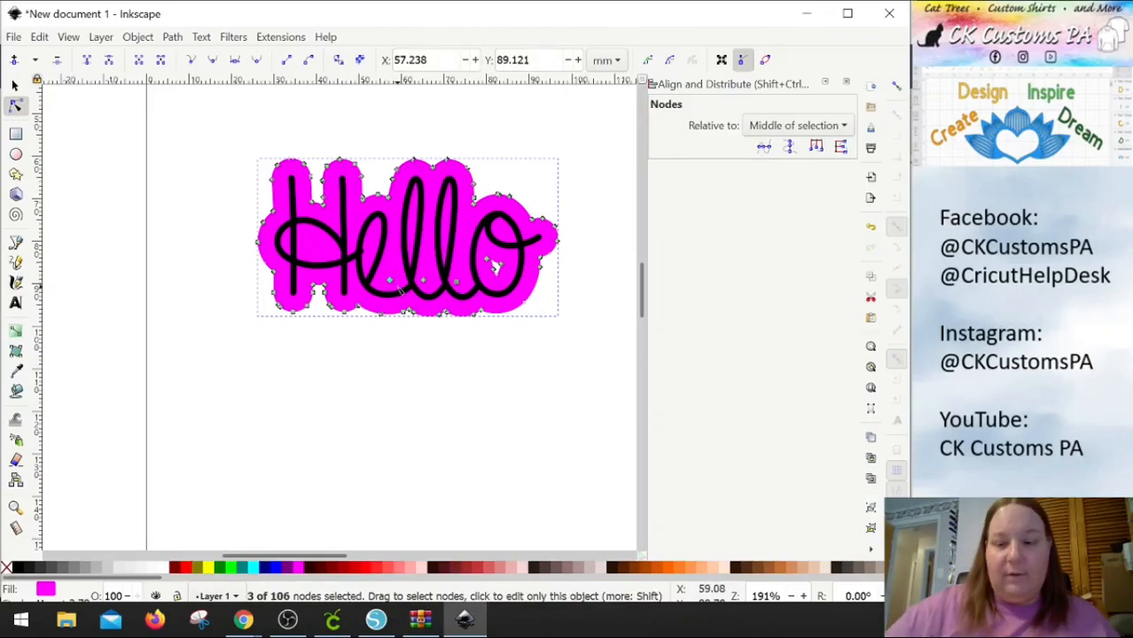
pyautogui.press('Escape')
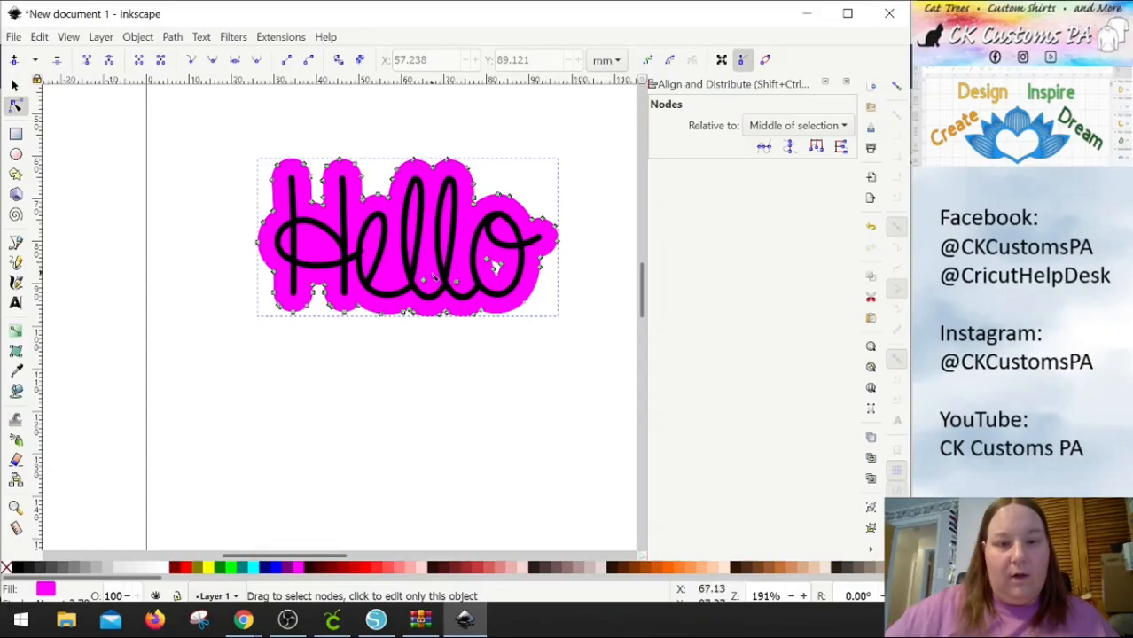
pyautogui.click(422, 281)
pyautogui.press('Escape')
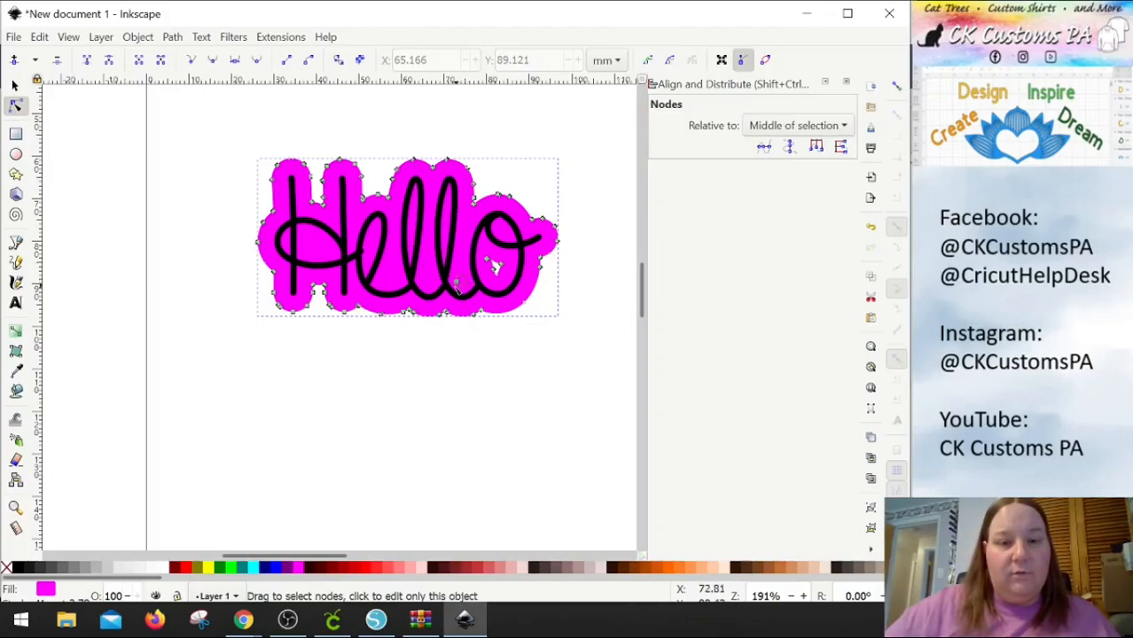
pyautogui.click(455, 284)
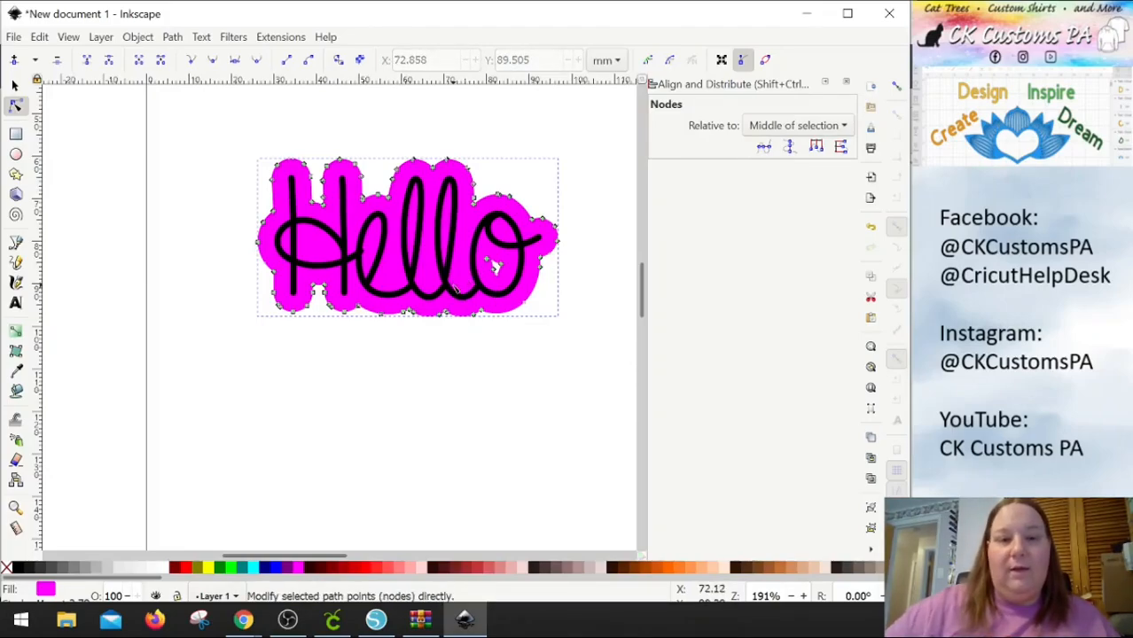
pyautogui.click(494, 265)
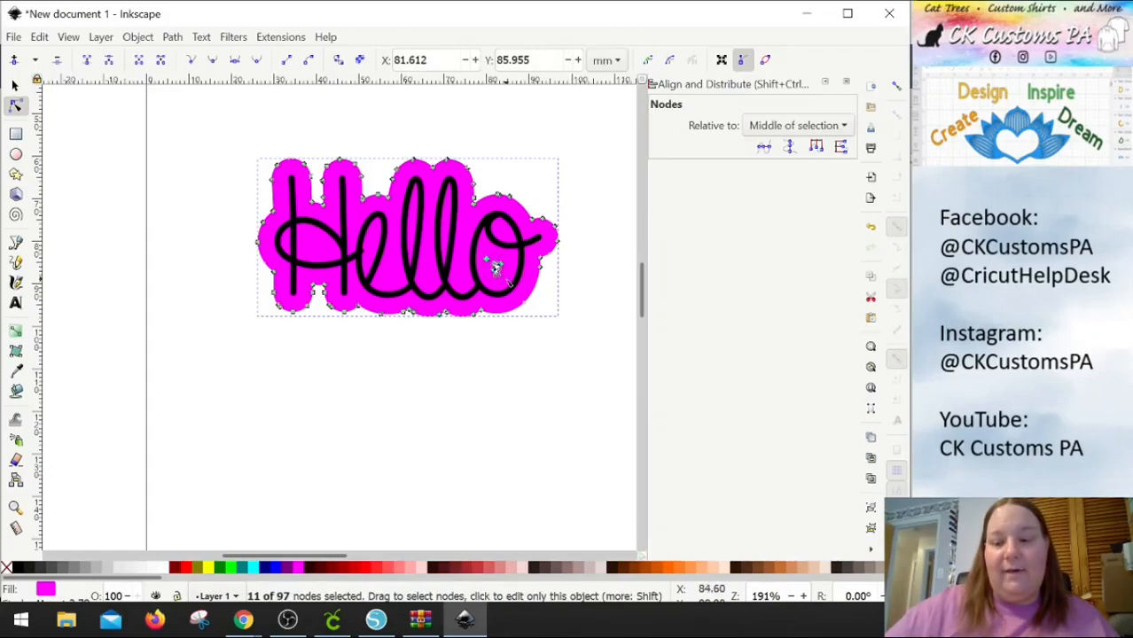
pyautogui.press('Escape')
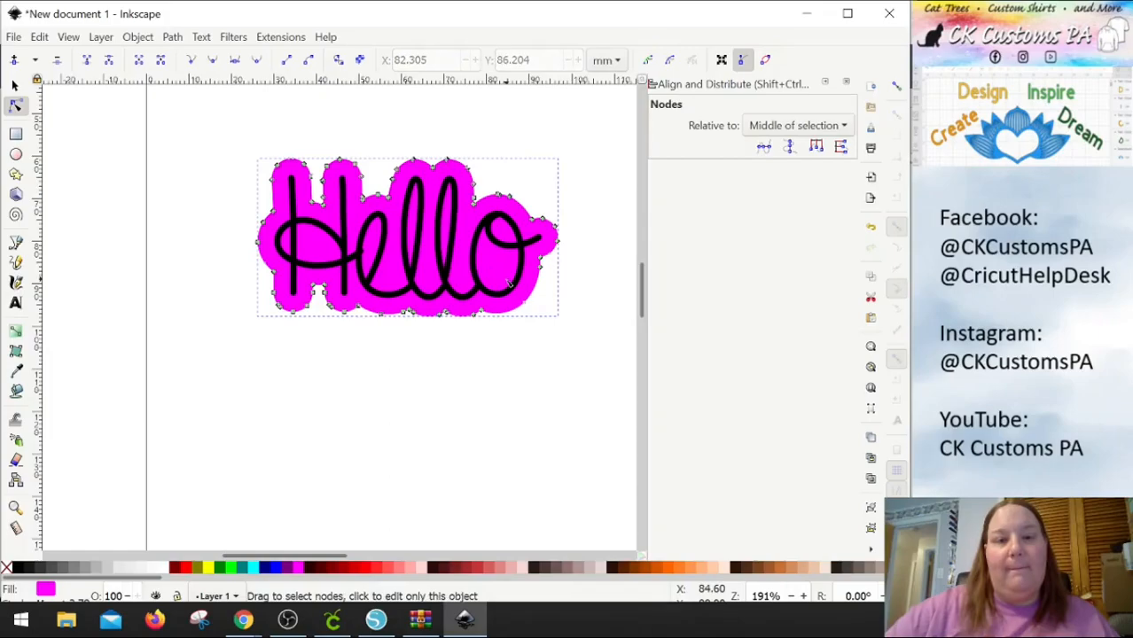
# Save the layered drawing to the Desktop as Hello.svg in Inkscape SVG format
pyautogui.click(14, 86)
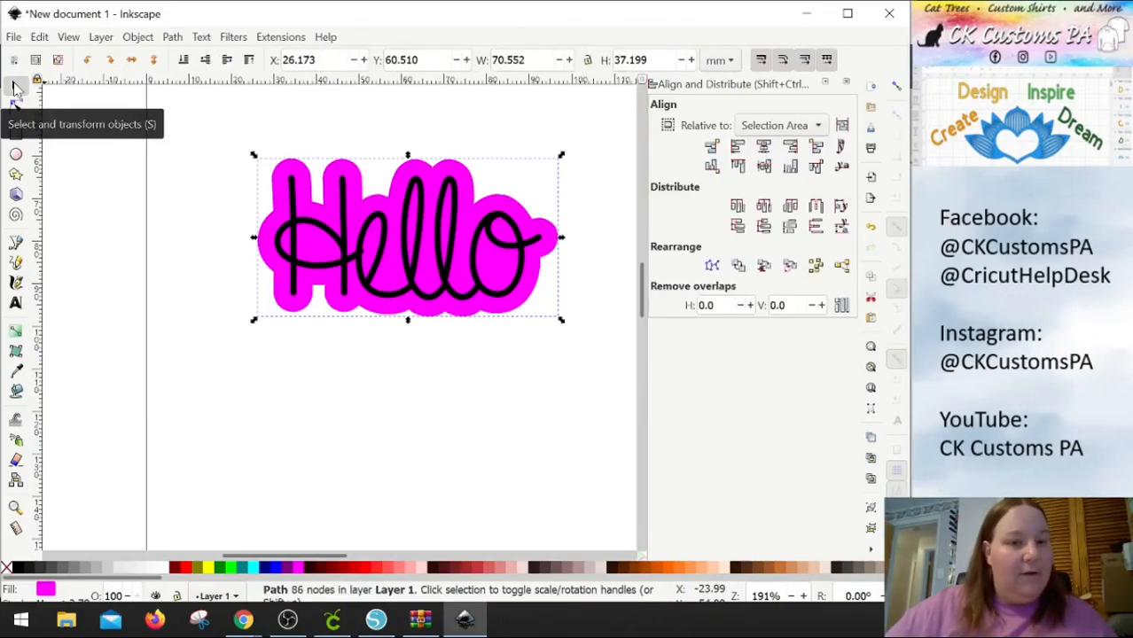
pyautogui.click(22, 40)
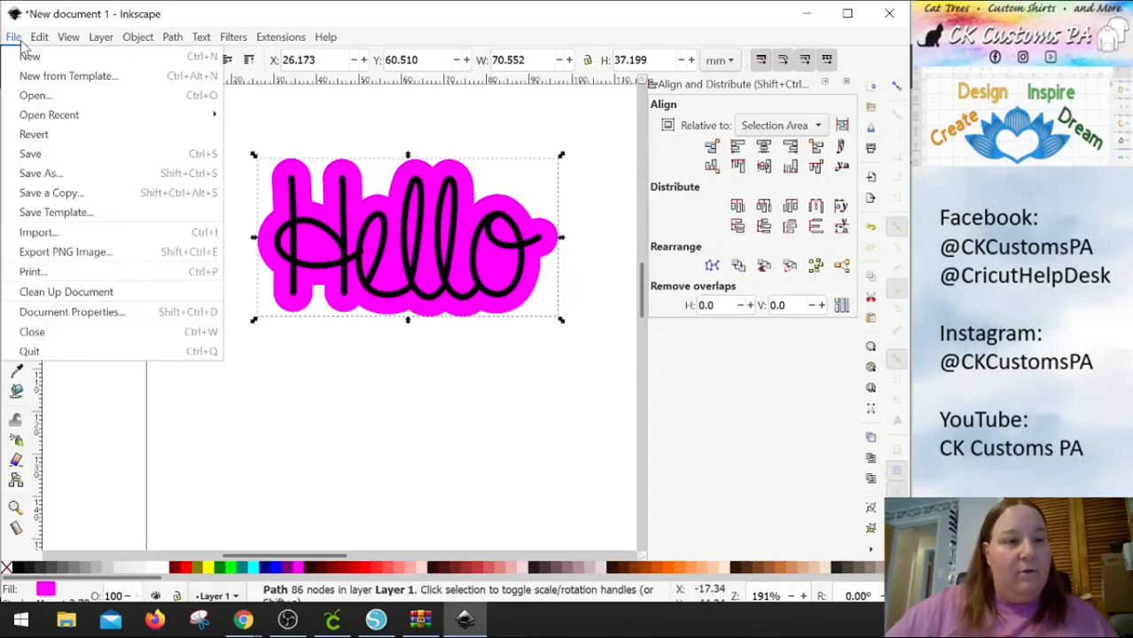
pyautogui.click(62, 176)
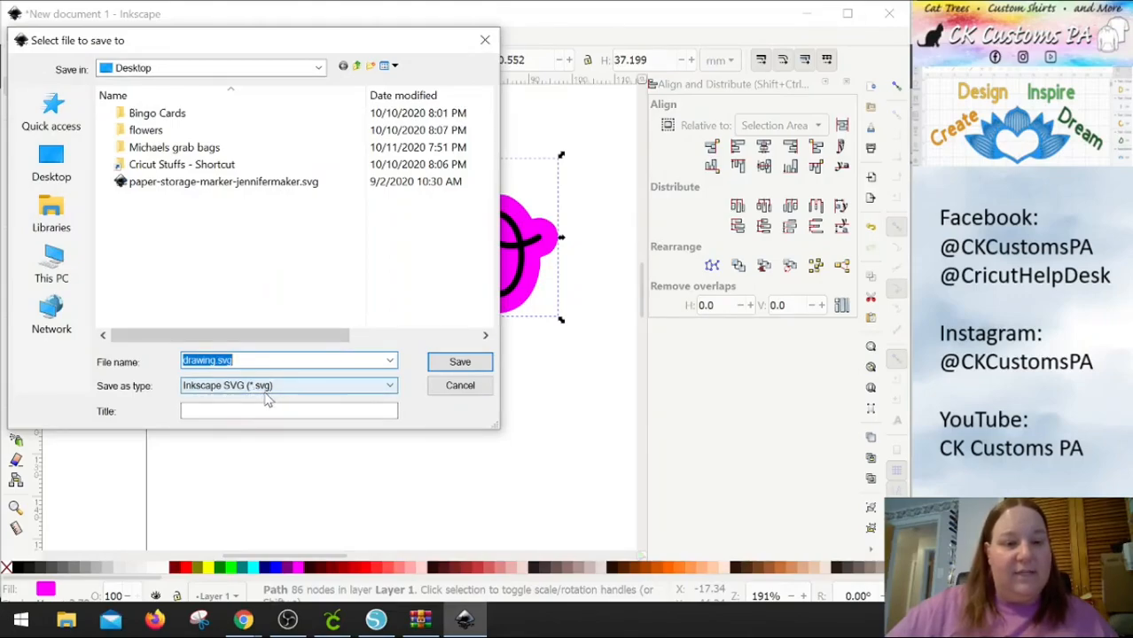
pyautogui.click(205, 360)
pyautogui.doubleClick(205, 360)
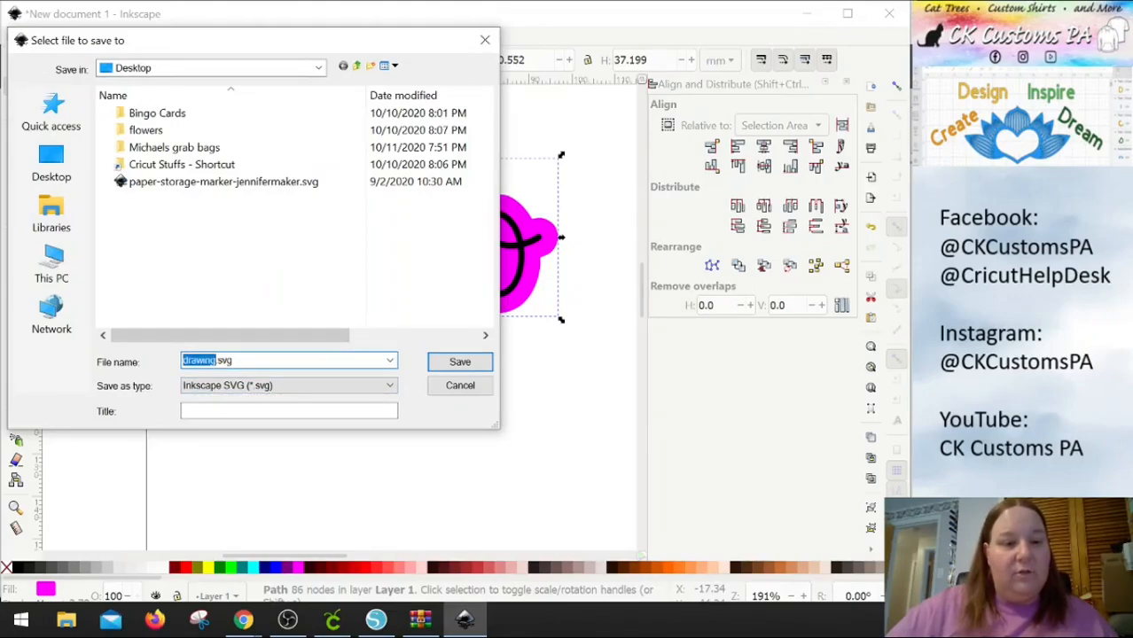
pyautogui.write('Hello')
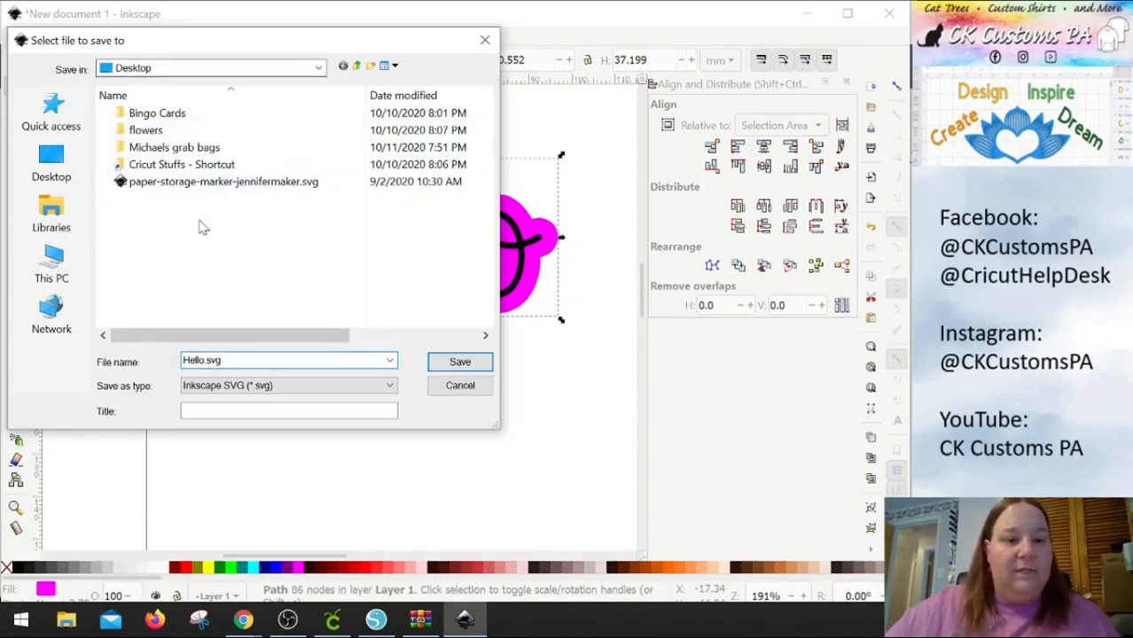
pyautogui.click(472, 364)
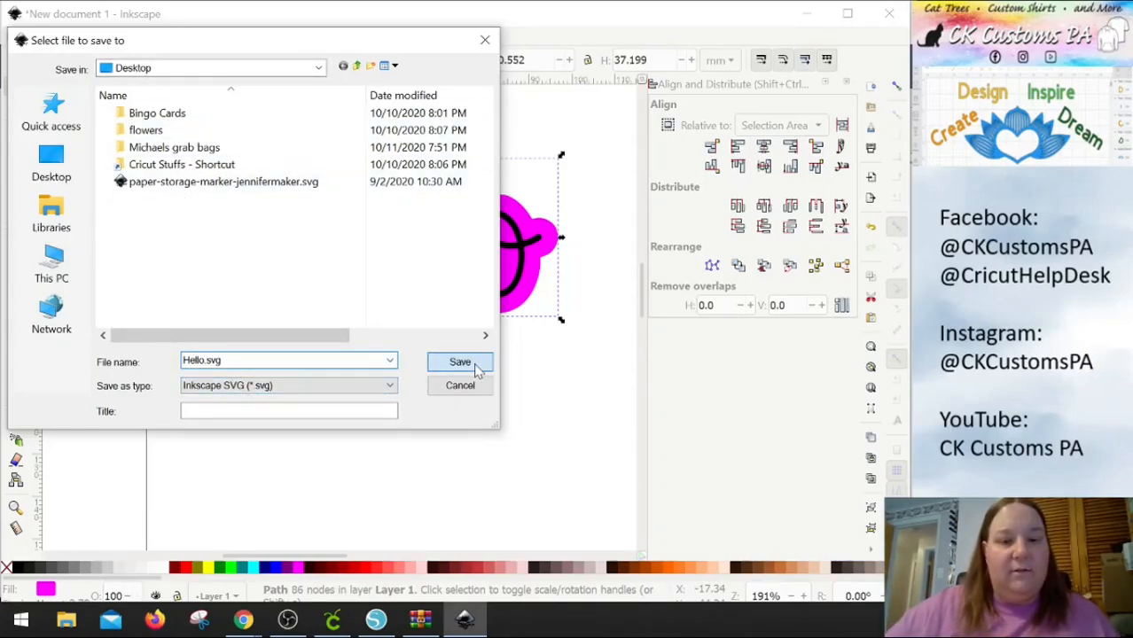
# Switch to Cricut Design Space, upload Hello.svg from the Desktop under the name Hello and insert it onto the canvas
pyautogui.click(333, 619)
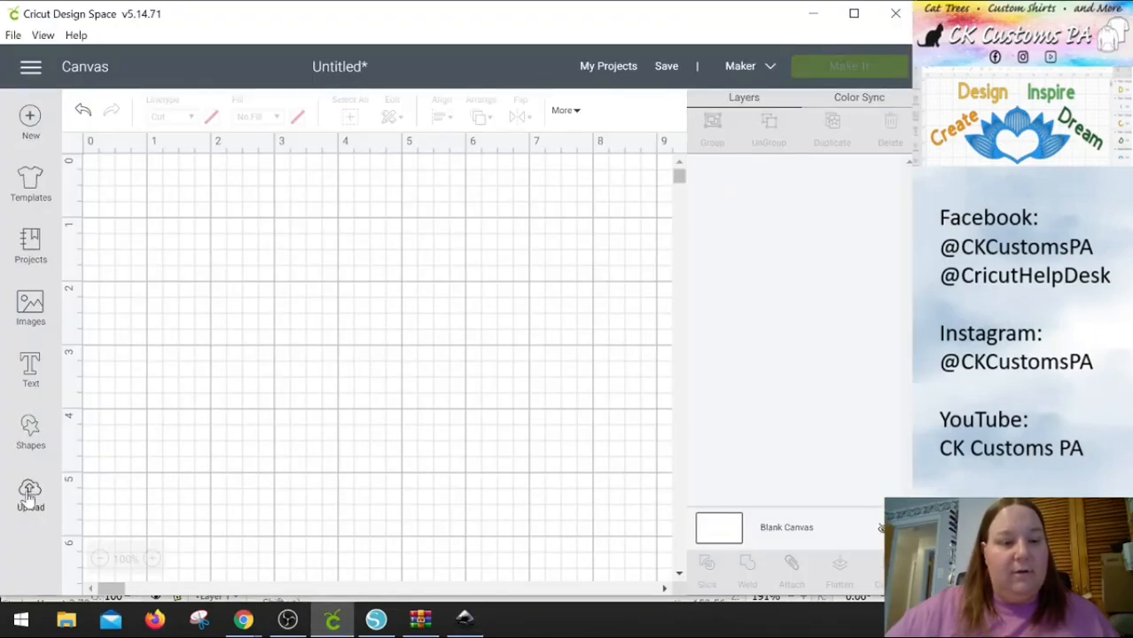
pyautogui.click(29, 496)
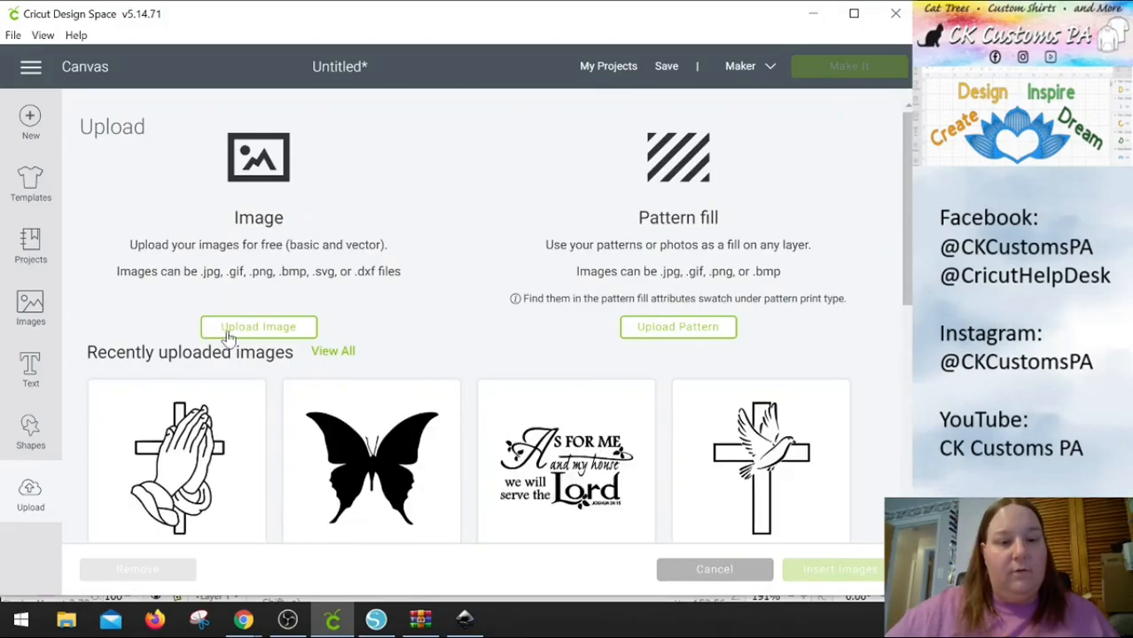
pyautogui.click(229, 333)
pyautogui.click(508, 330)
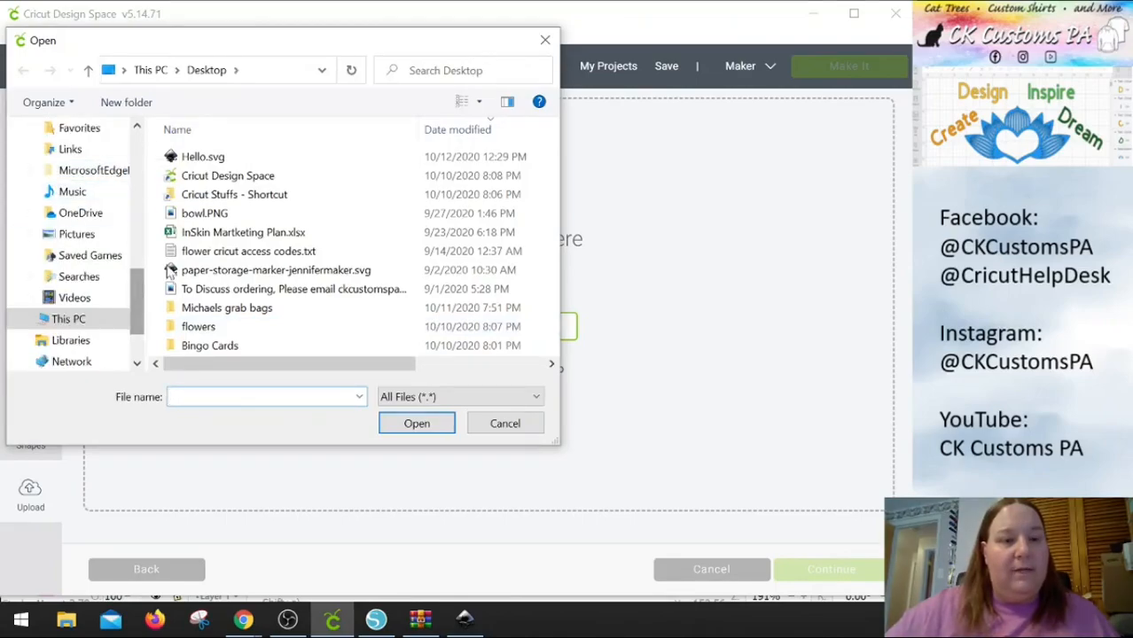
pyautogui.hscroll(3, 275, 238)
pyautogui.hscroll(-3, 275, 238)
pyautogui.click(215, 166)
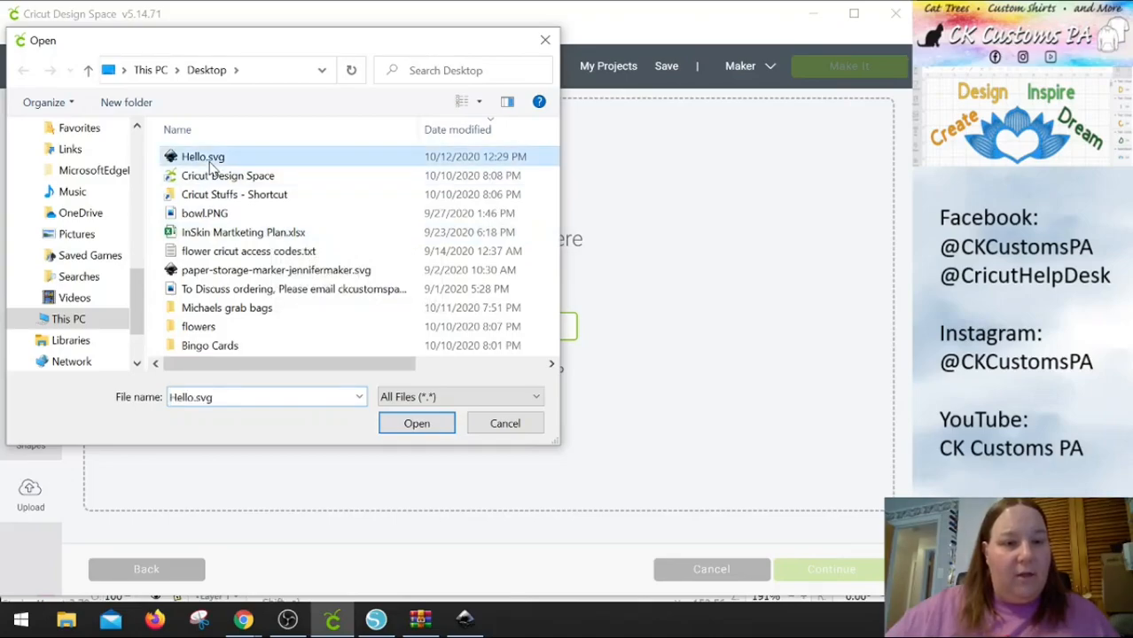
pyautogui.click(417, 423)
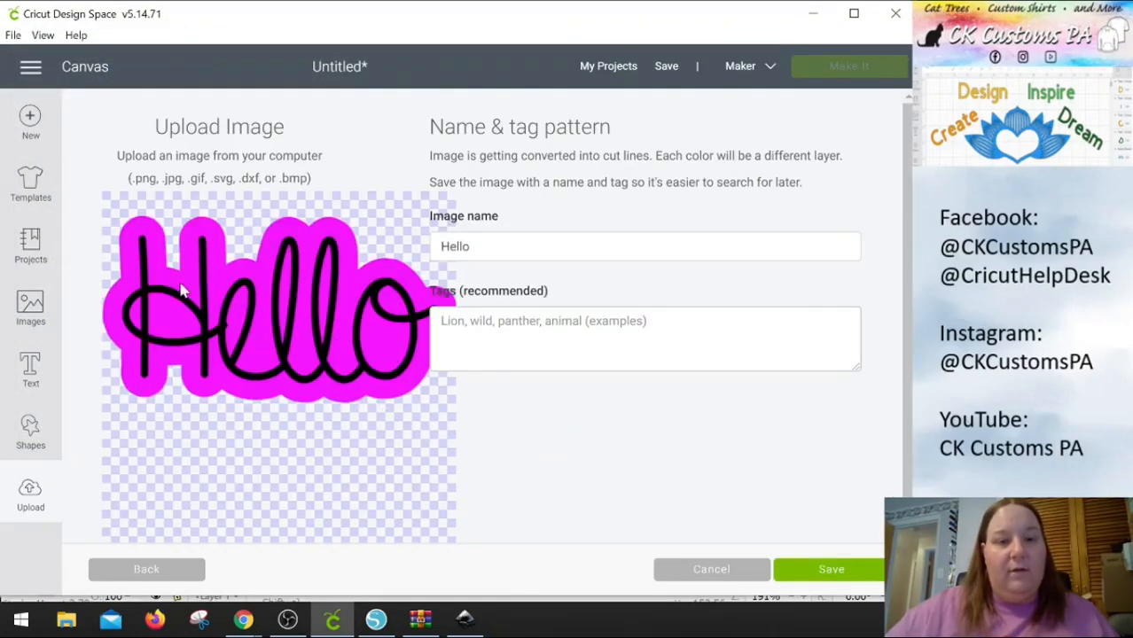
pyautogui.click(839, 578)
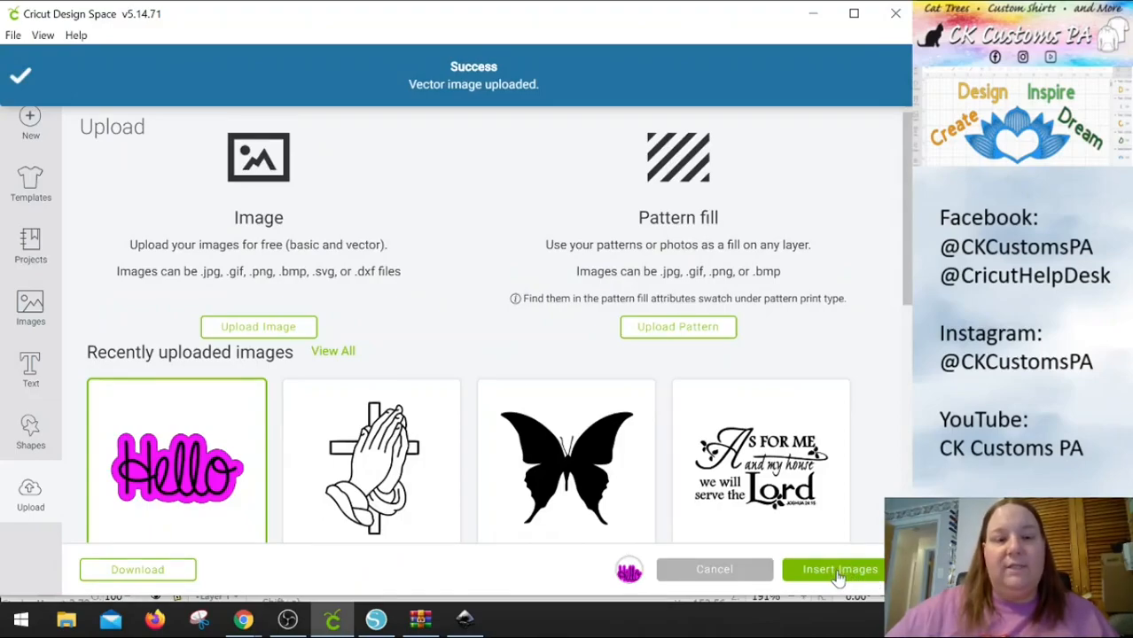
pyautogui.click(838, 574)
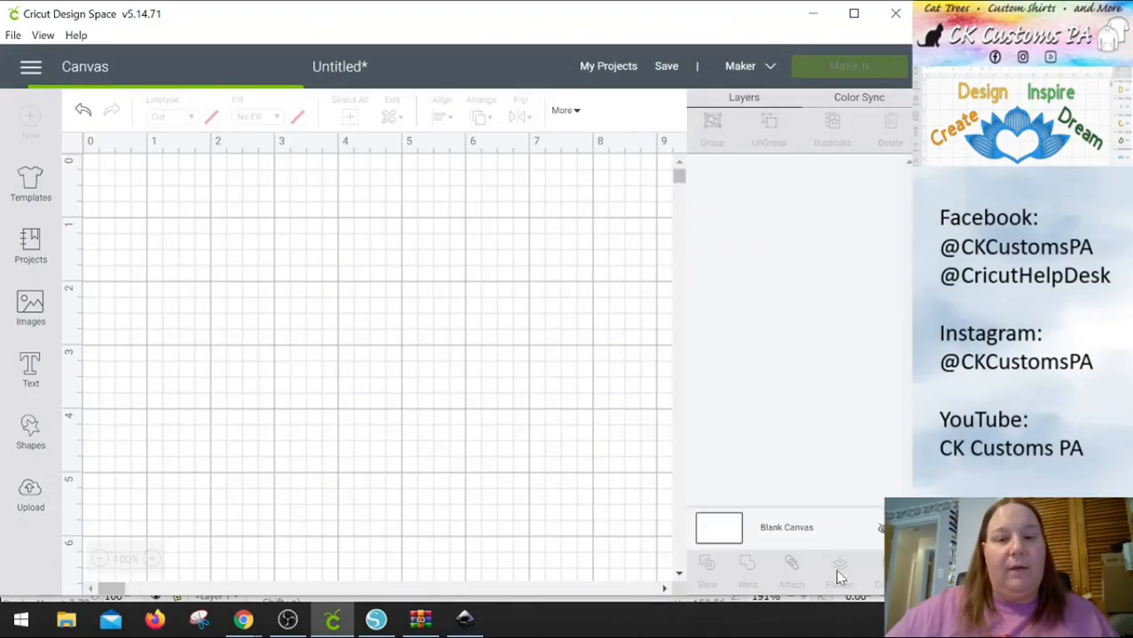
# Enlarge the Hello design to about 5.15 by 2.71 inches and move it near the canvas's upper edge
pyautogui.moveTo(279, 351); pyautogui.dragTo(541, 525)
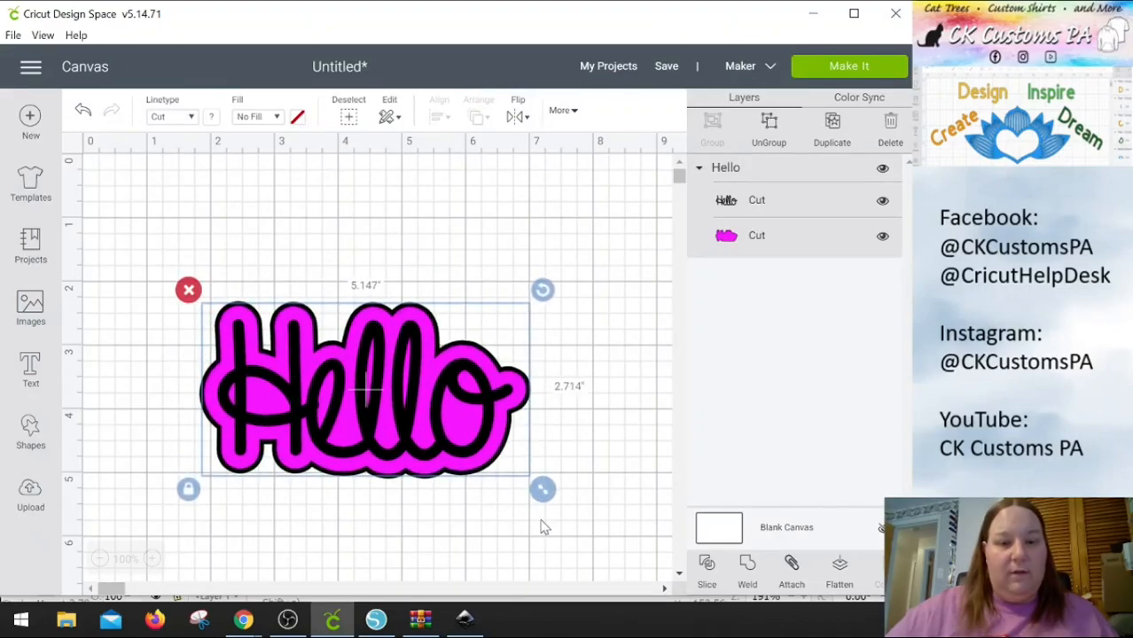
pyautogui.moveTo(414, 443); pyautogui.dragTo(439, 328)
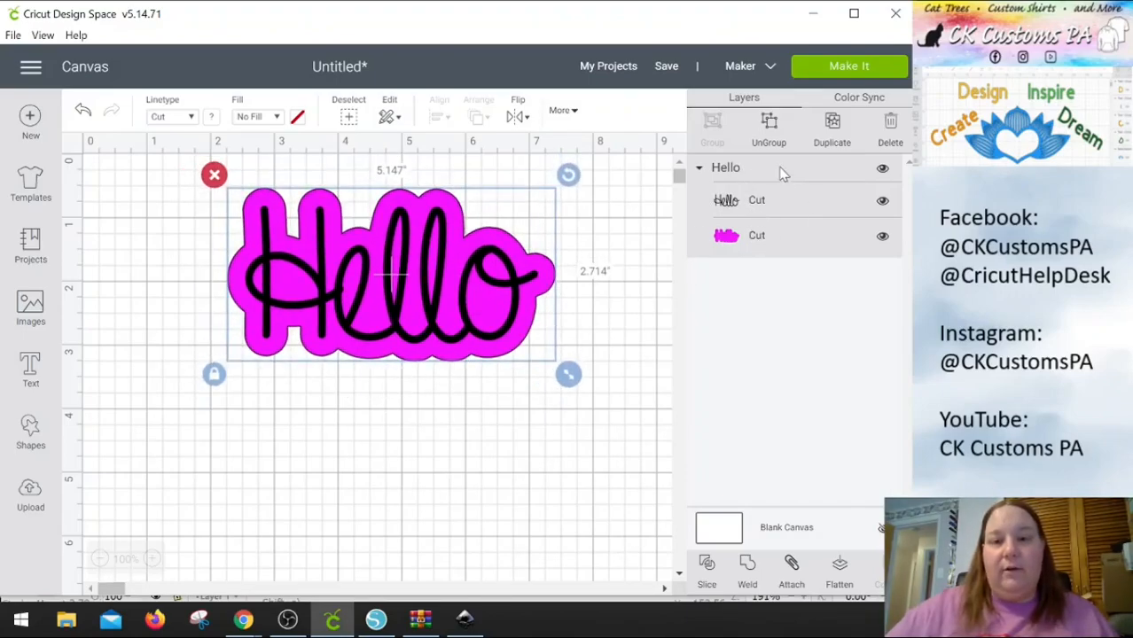
# Check the magenta shadow layer by toggling its visibility, and recolor that layer green
pyautogui.click(882, 237)
pyautogui.click(882, 237)
pyautogui.click(882, 238)
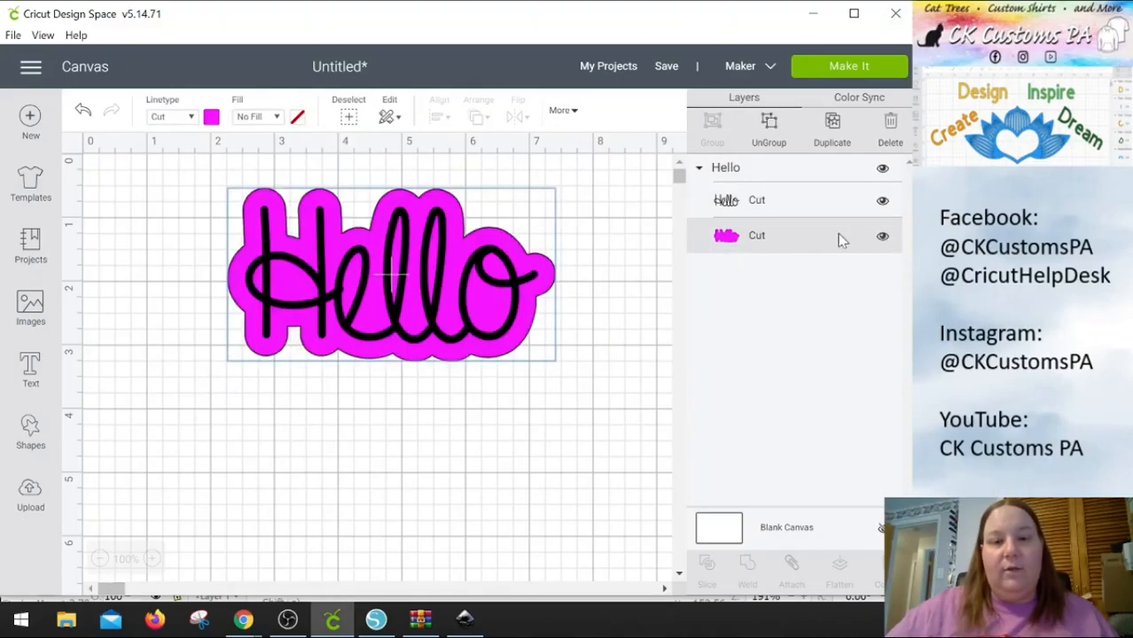
pyautogui.click(212, 117)
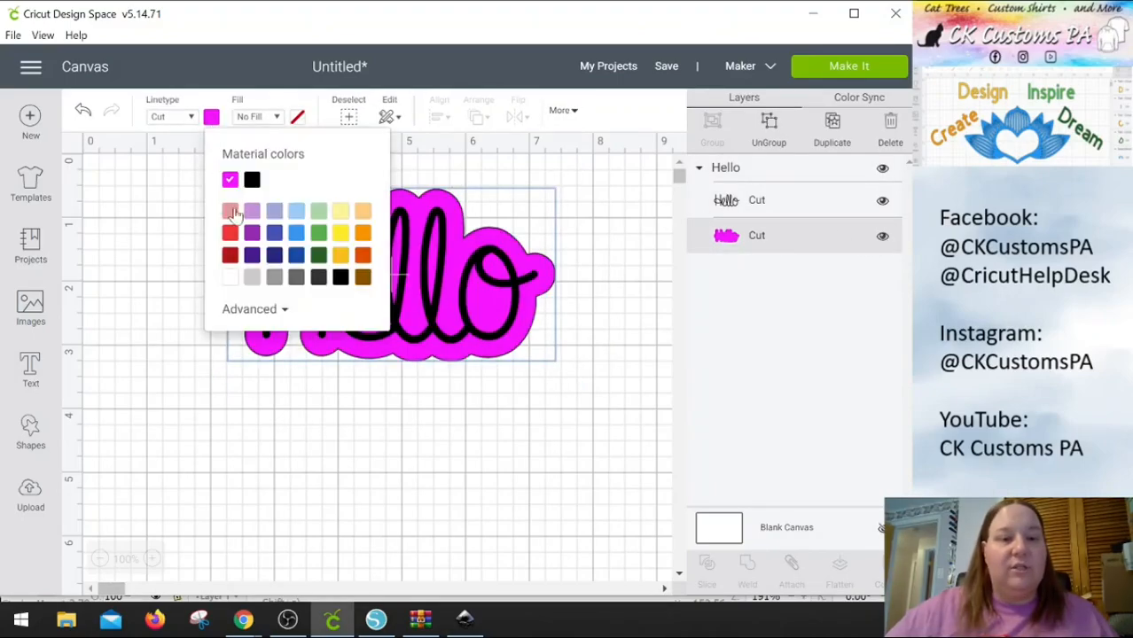
pyautogui.click(318, 232)
pyautogui.click(569, 469)
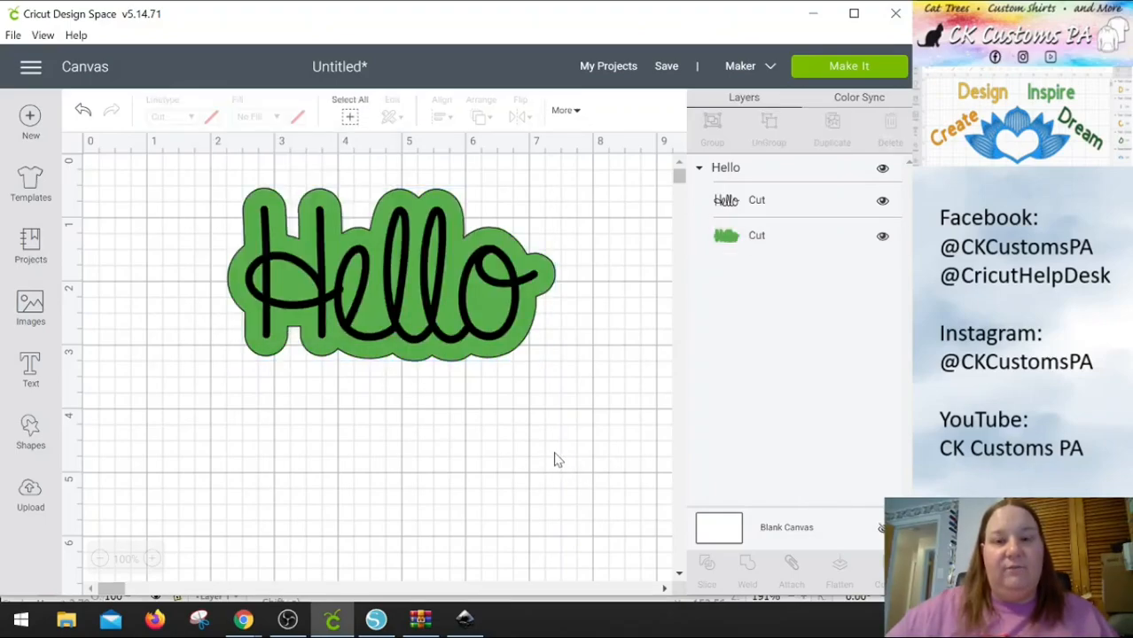
# Bring up Inkscape briefly and minimize it, and delete the whole Hello design from the Cricut Design Space canvas
pyautogui.click(465, 618)
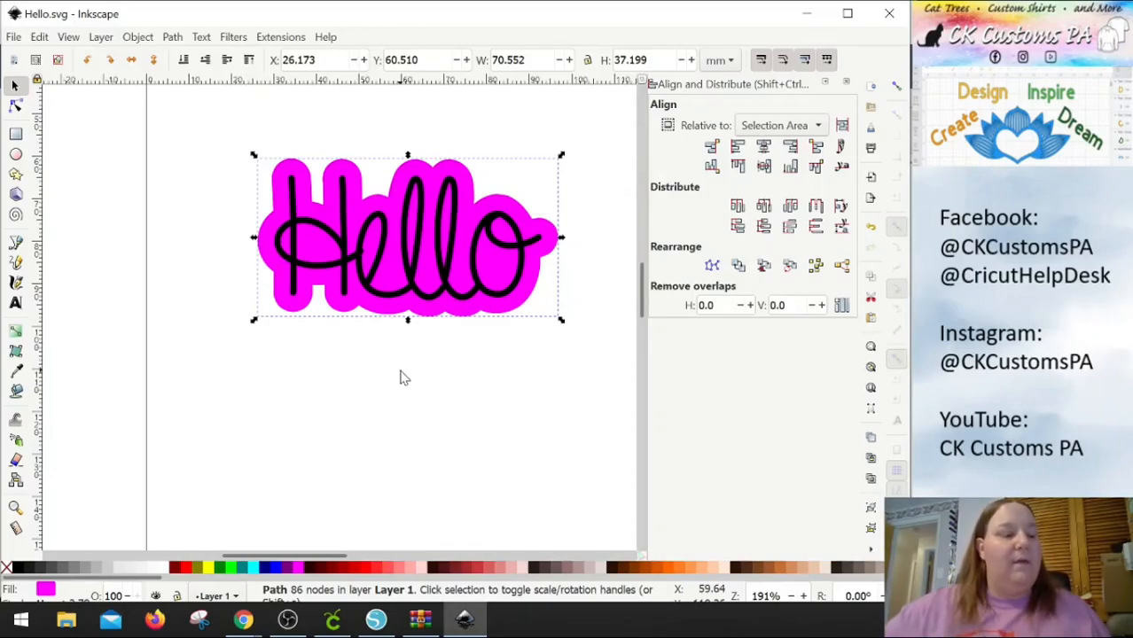
pyautogui.click(805, 13)
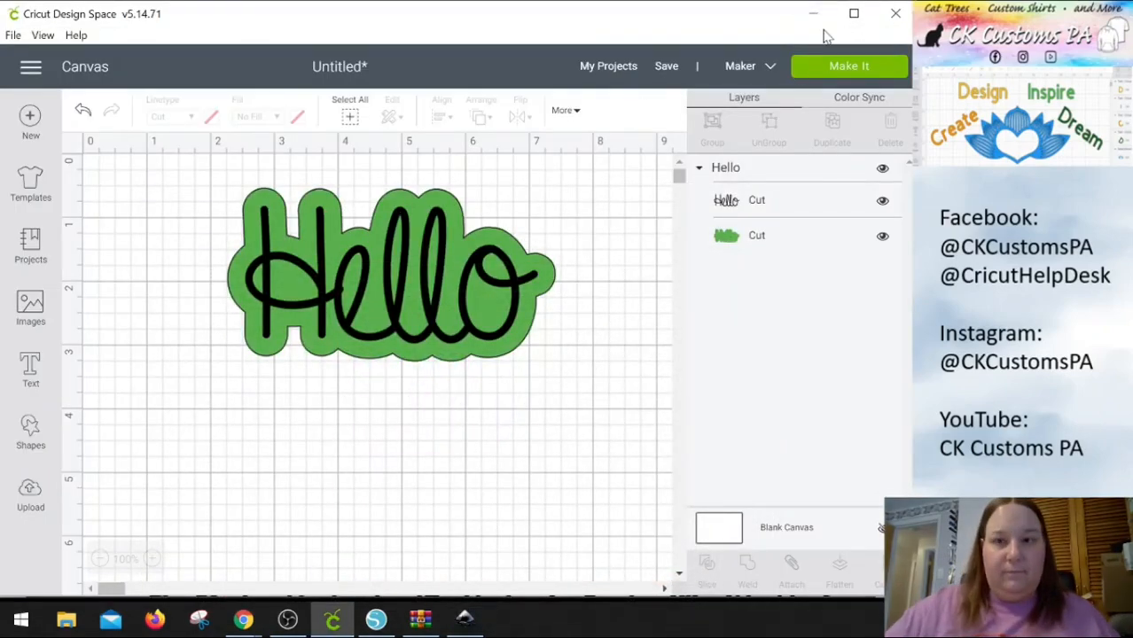
pyautogui.moveTo(585, 420); pyautogui.dragTo(206, 157)
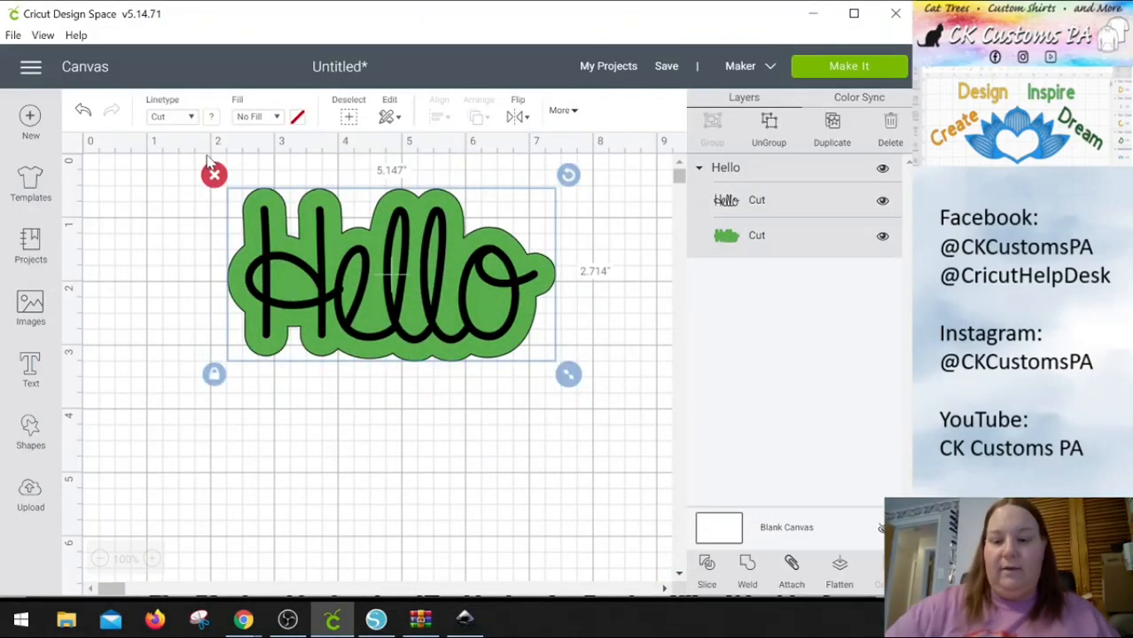
pyautogui.press('Delete')
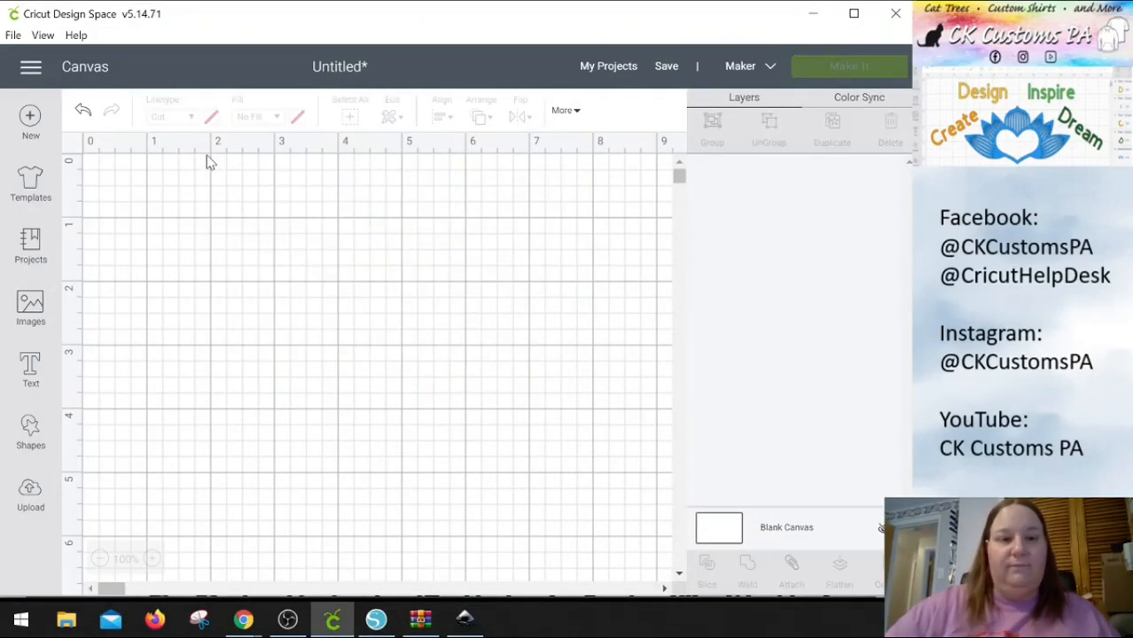
# Switch to Silhouette Studio and add the text CK Customs PA in the upper part of the blank page
pyautogui.click(376, 619)
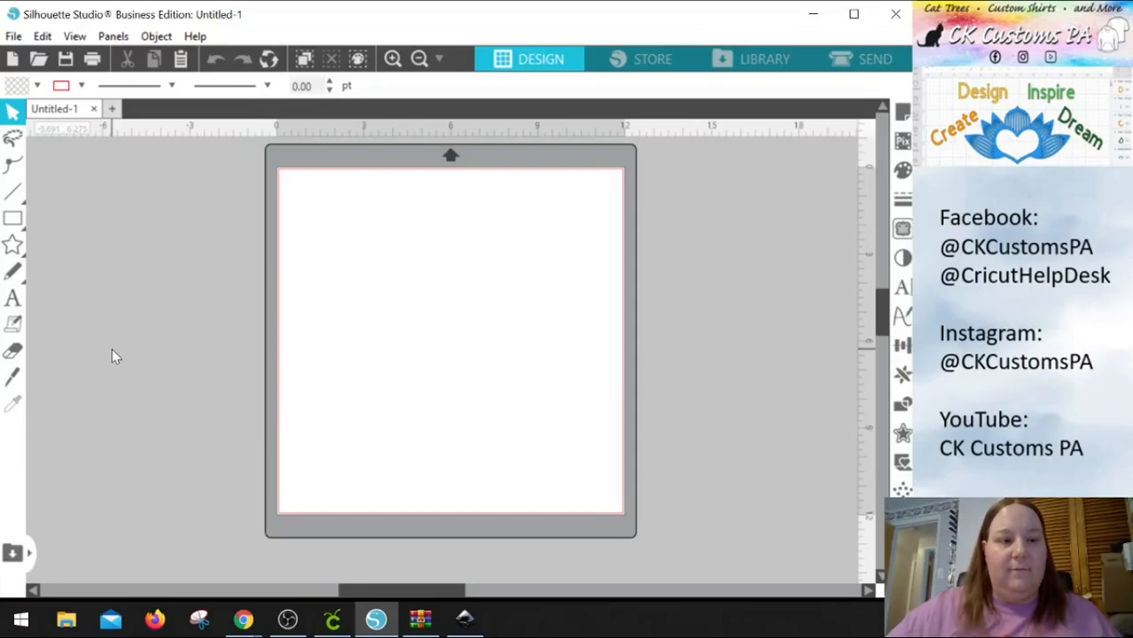
pyautogui.click(14, 300)
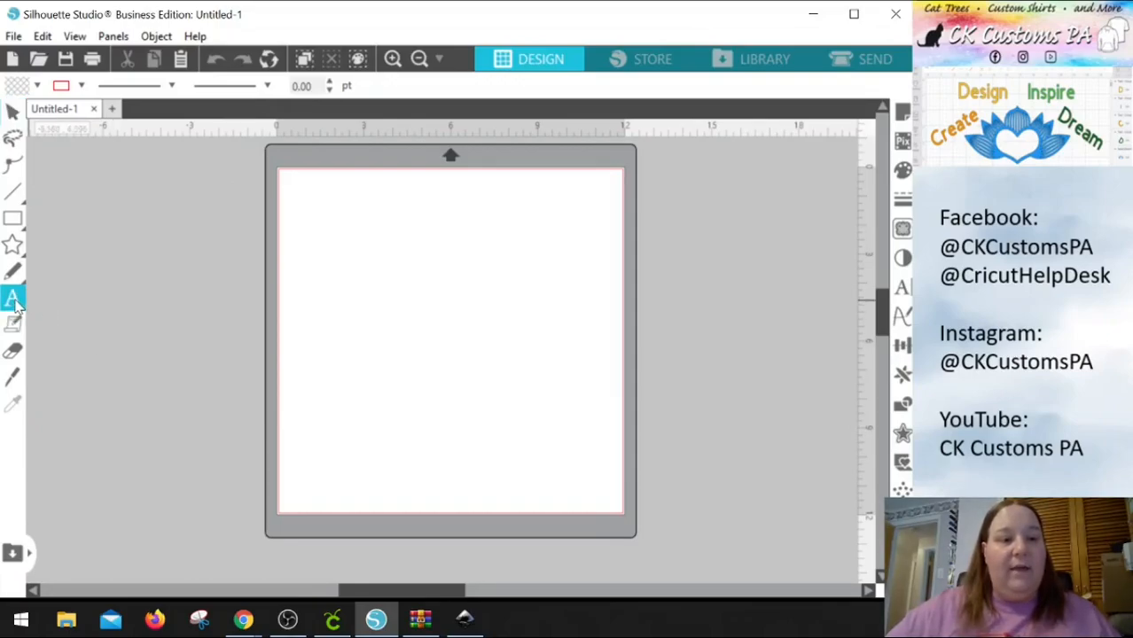
pyautogui.click(344, 273)
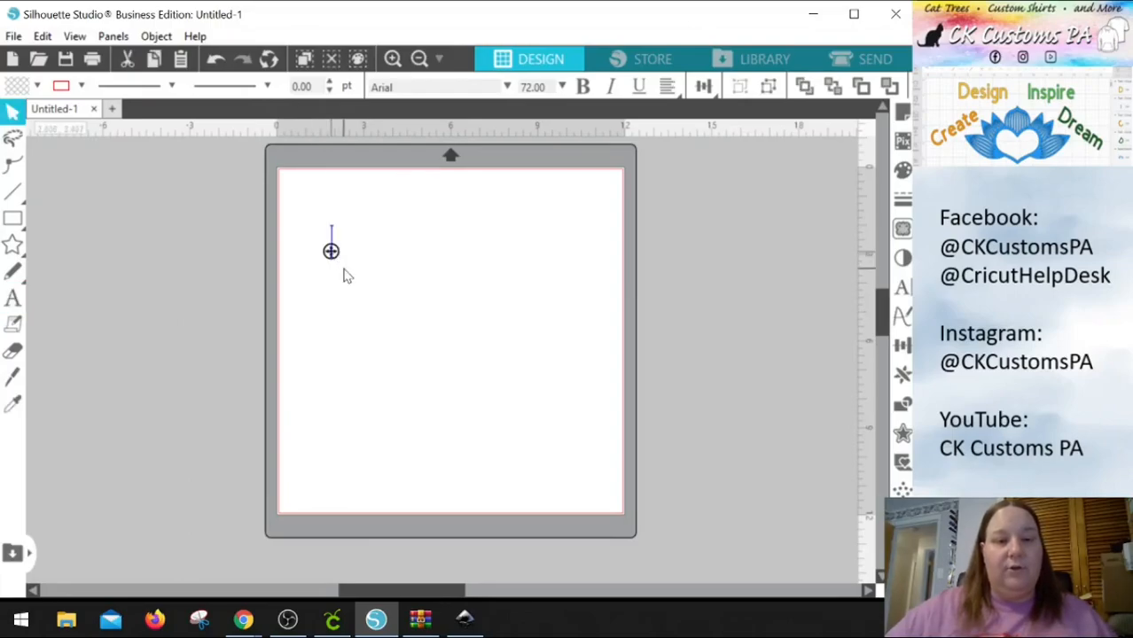
pyautogui.write('CK Customs PA')
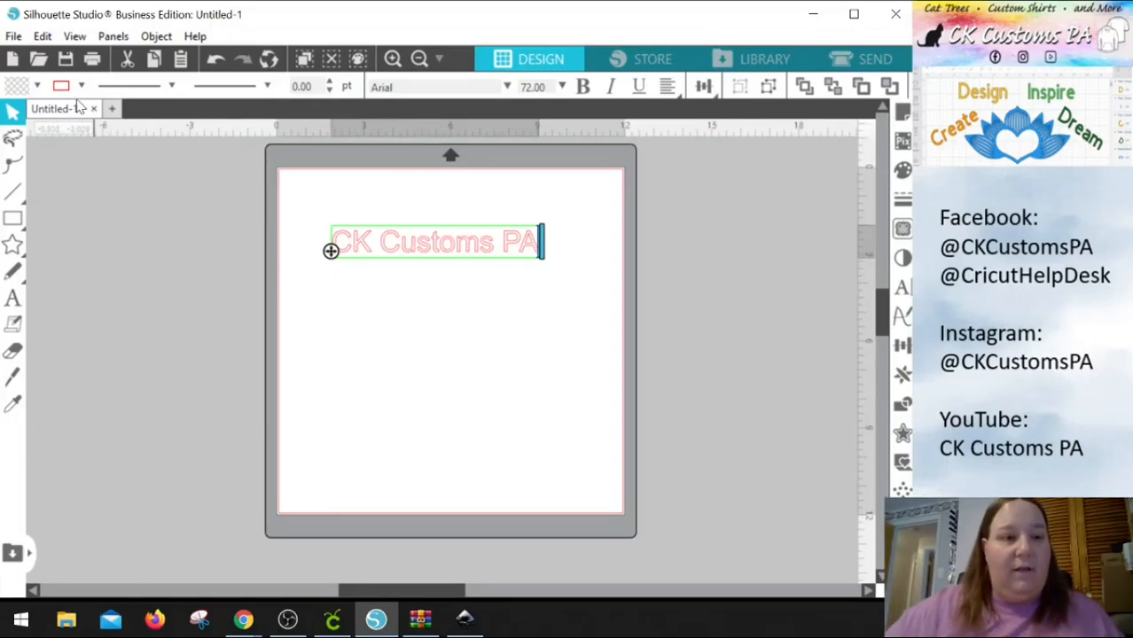
# Try to apply a red fill to the CK Customs PA text while it is still in editing mode
pyautogui.click(37, 86)
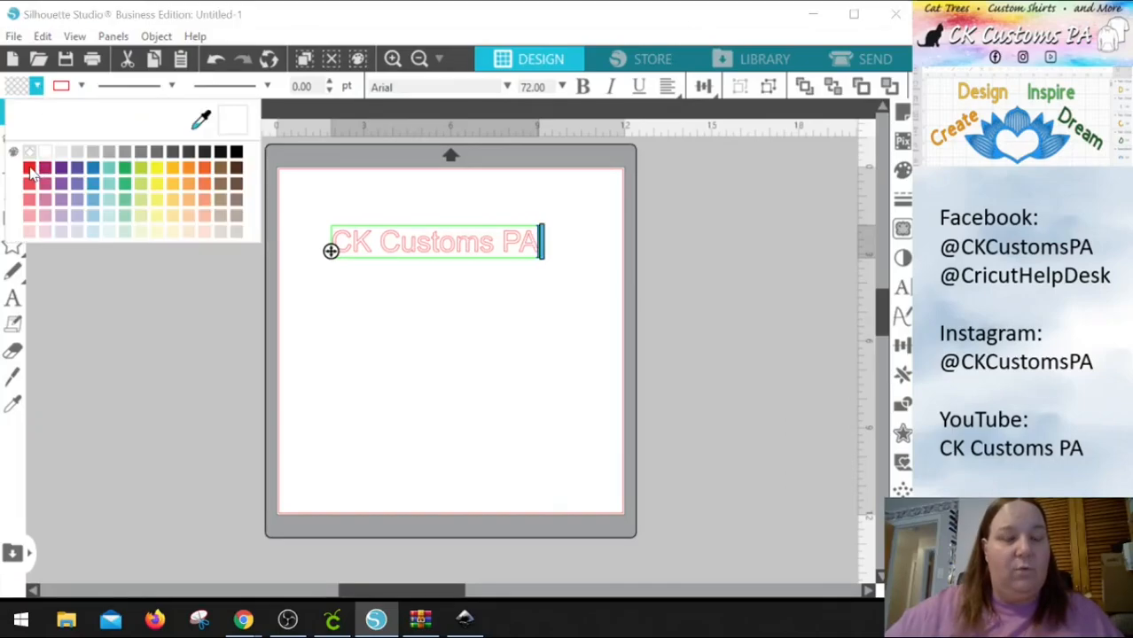
pyautogui.click(29, 169)
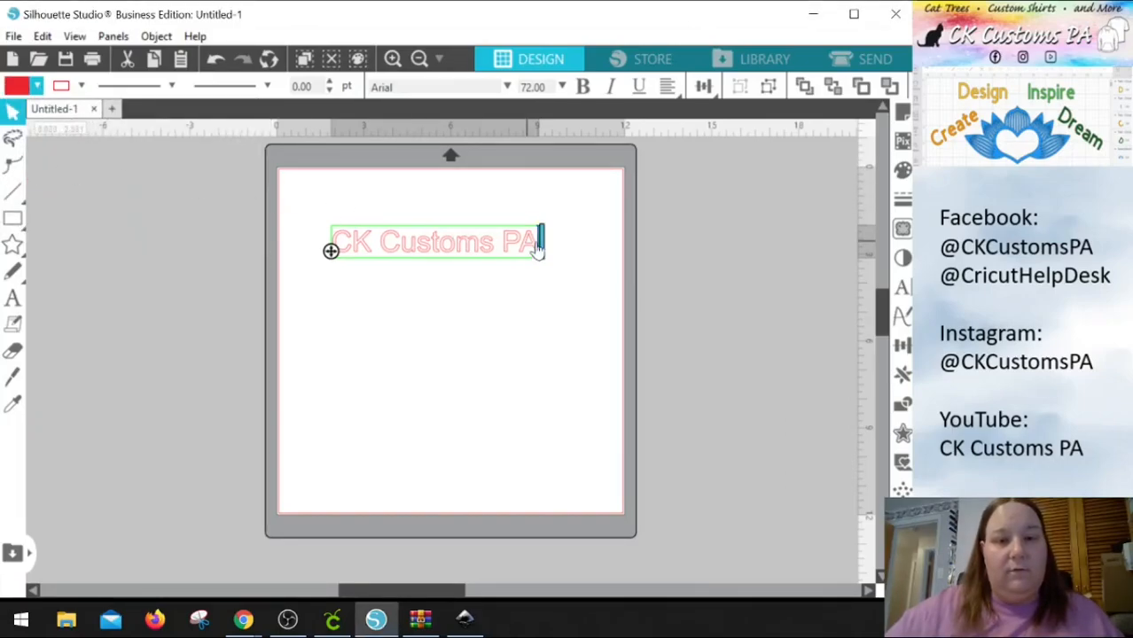
pyautogui.hotkey('shift', 'Left')
pyautogui.hotkey('shift', 'Left')
pyautogui.hotkey('shift', 'Left')
pyautogui.hotkey('shift', 'Left')
pyautogui.hotkey('shift', 'Left')
pyautogui.hotkey('shift', 'Left')
pyautogui.hotkey('shift', 'Left')
pyautogui.hotkey('shift', 'Left')
pyautogui.hotkey('shift', 'Left')
pyautogui.hotkey('shift', 'Left')
pyautogui.hotkey('shift', 'Left')
pyautogui.hotkey('shift', 'Left')
pyautogui.hotkey('shift', 'Left')
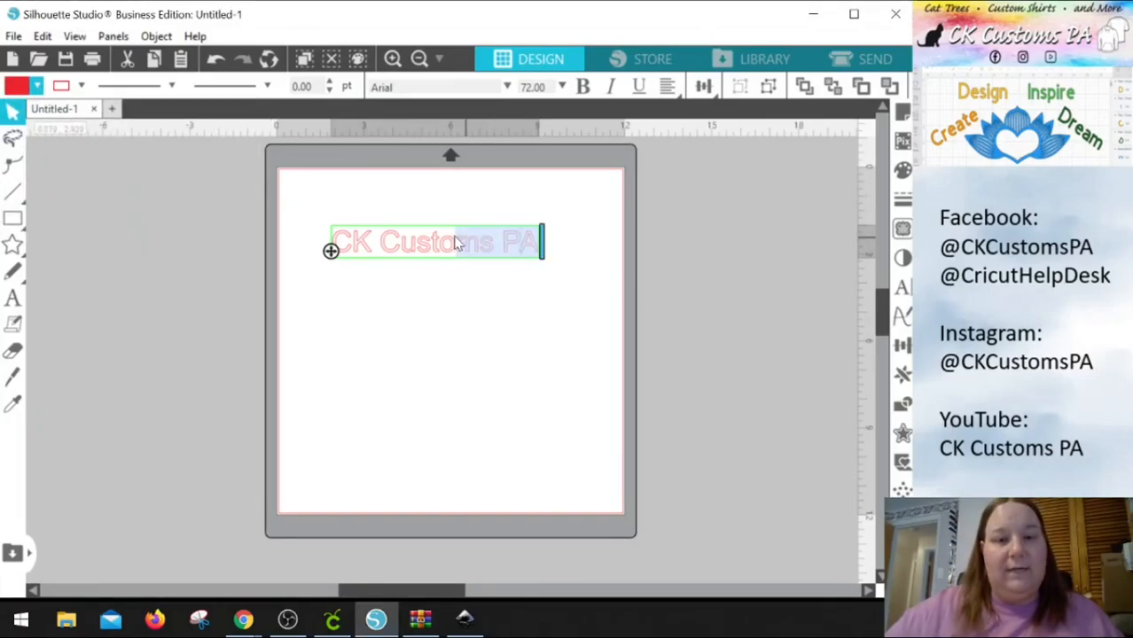
# Fill the CK Customs PA text object with red and enlarge it to about 8.54 inches wide
pyautogui.click(479, 293)
pyautogui.click(523, 251)
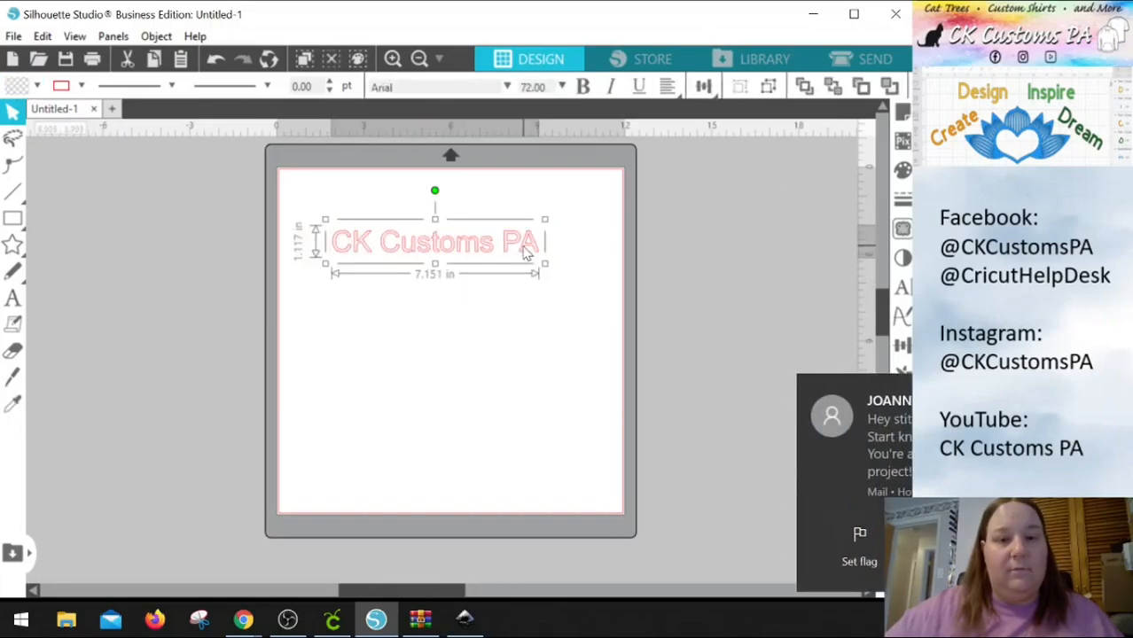
pyautogui.click(37, 86)
pyautogui.click(17, 116)
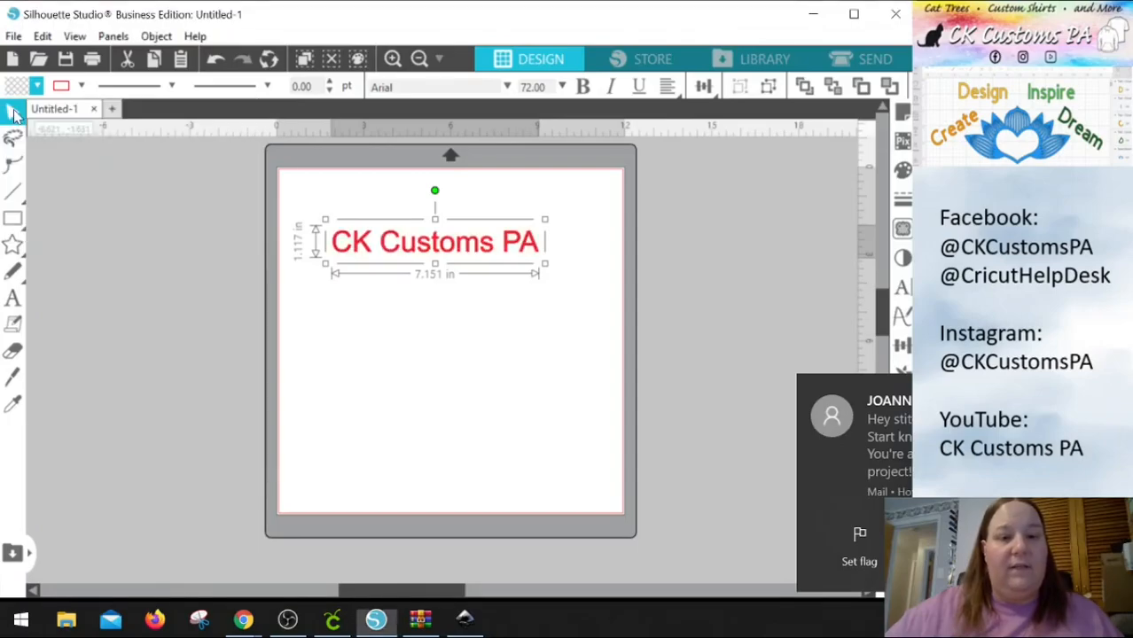
pyautogui.click(542, 426)
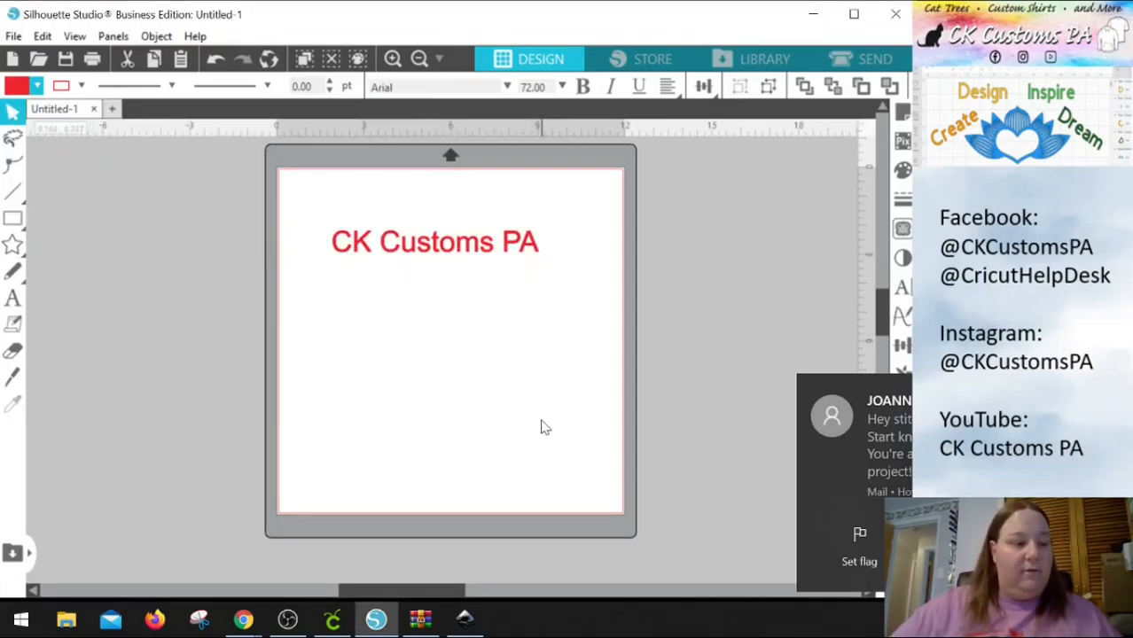
pyautogui.click(457, 256)
pyautogui.moveTo(544, 263); pyautogui.dragTo(584, 306)
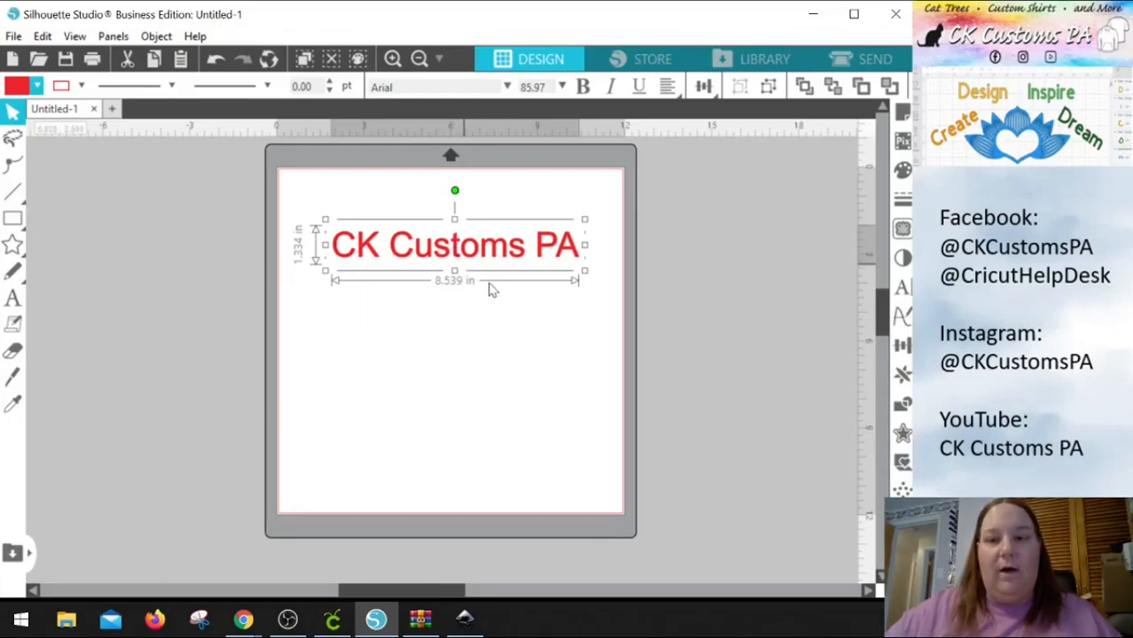
# Apply an outer offset of 0.185 in with rounded corners around the CK Customs PA text
pyautogui.click(903, 434)
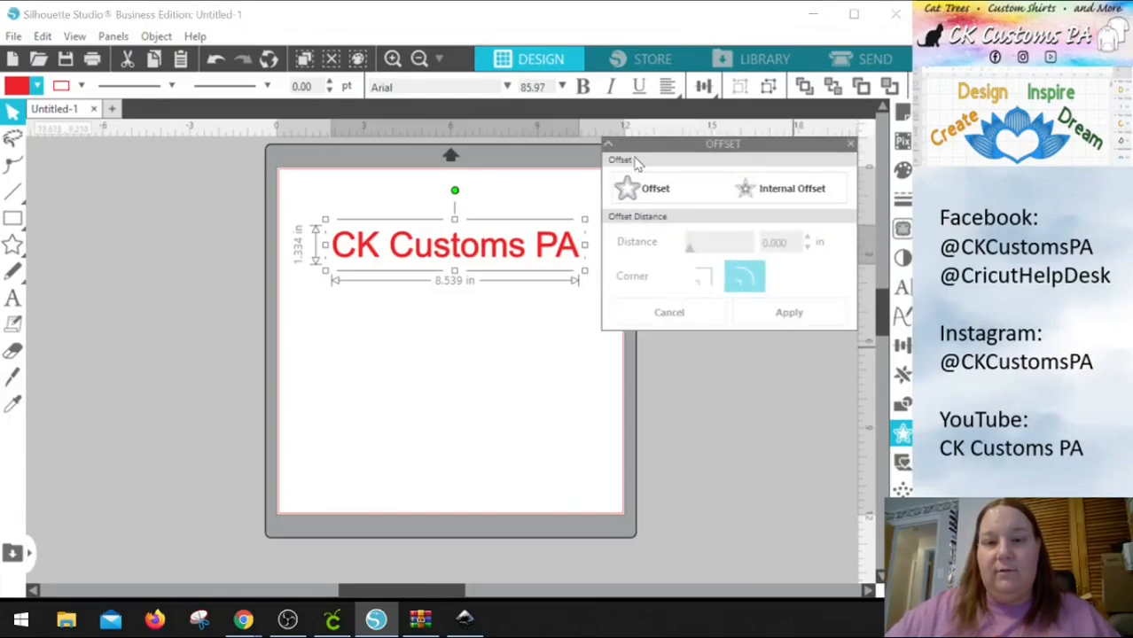
pyautogui.click(658, 200)
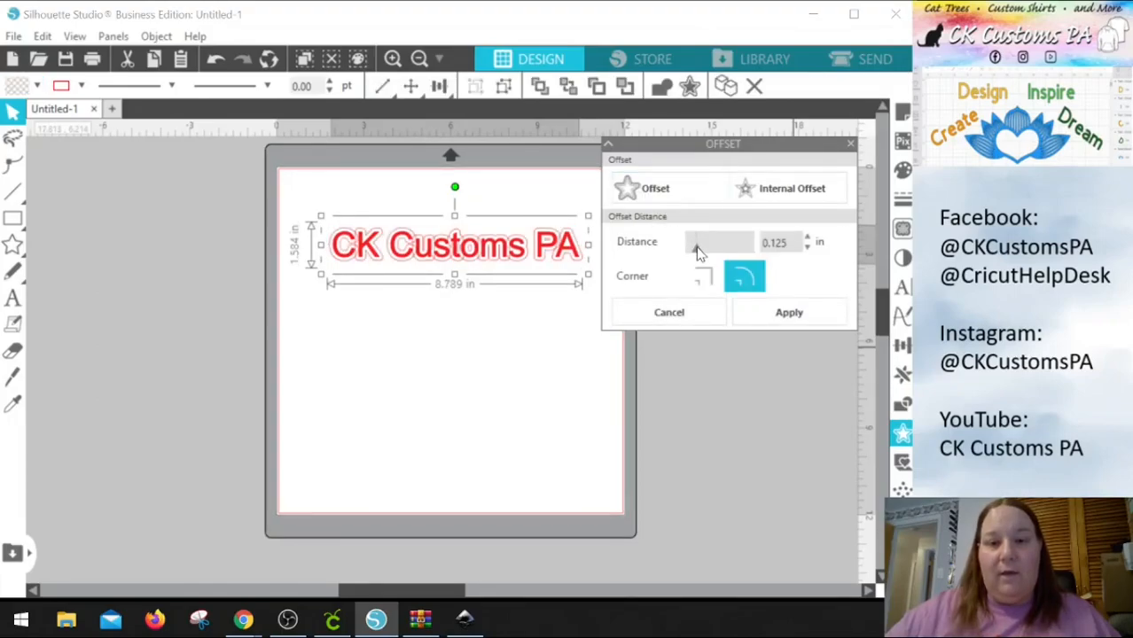
pyautogui.moveTo(696, 254)
pyautogui.mouseDown()
pyautogui.moveTo(714, 248)
pyautogui.moveTo(699, 249)
pyautogui.mouseUp()
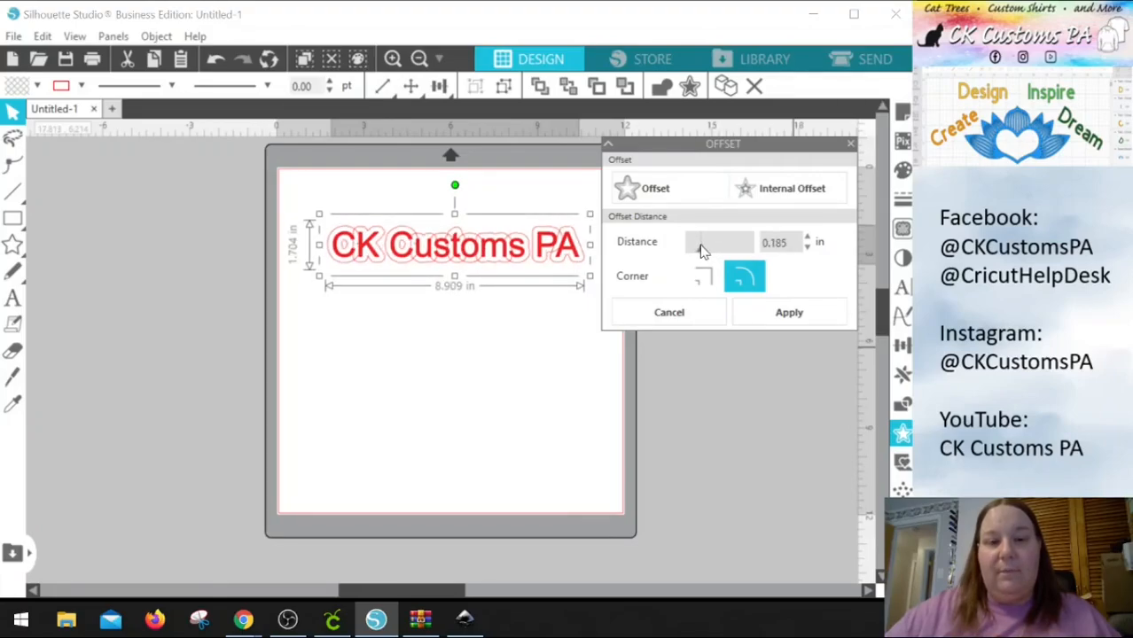
pyautogui.click(788, 315)
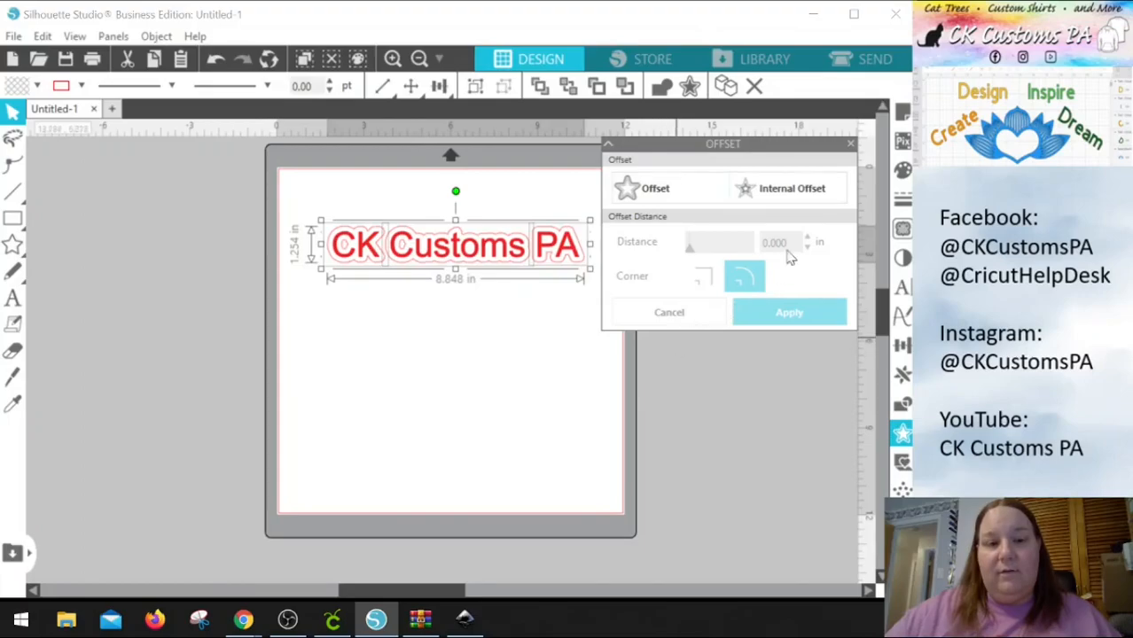
pyautogui.click(851, 147)
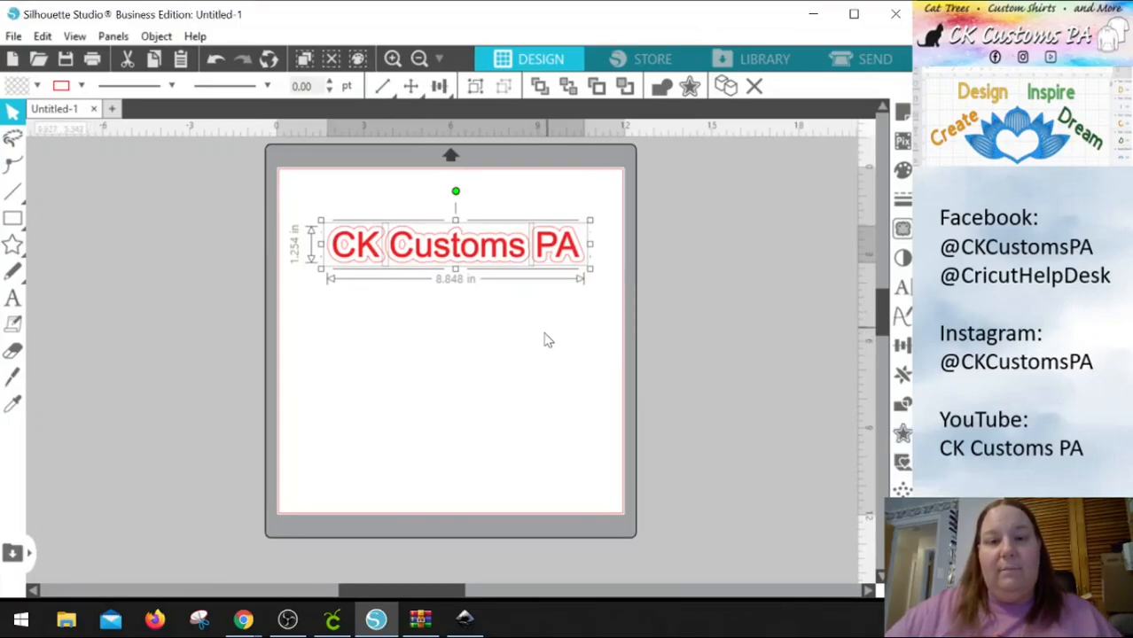
pyautogui.click(542, 337)
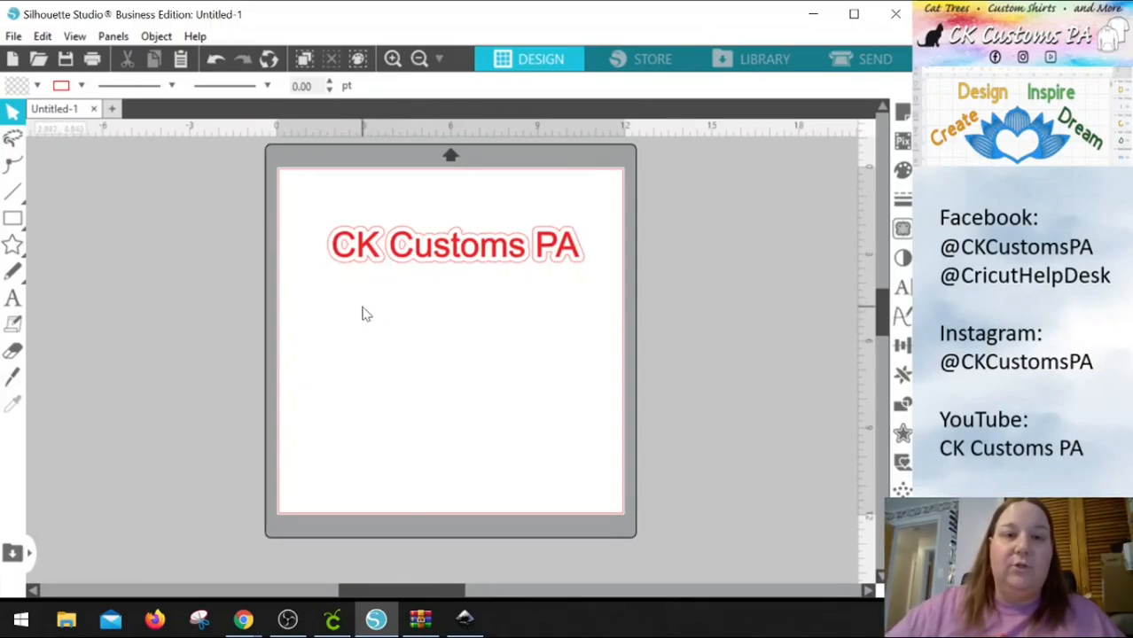
# Save the offset text design to the Desktop as CKC offset in SVG format
pyautogui.click(14, 37)
pyautogui.moveTo(91, 200)
pyautogui.click(331, 203)
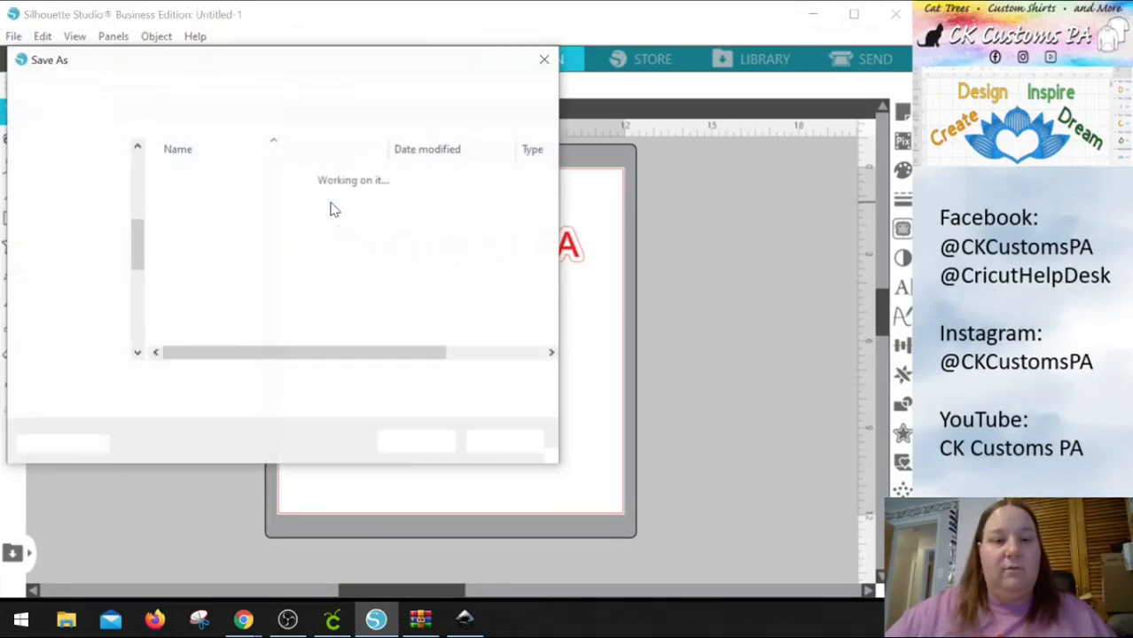
pyautogui.moveTo(139, 298); pyautogui.dragTo(138, 168)
pyautogui.click(87, 178)
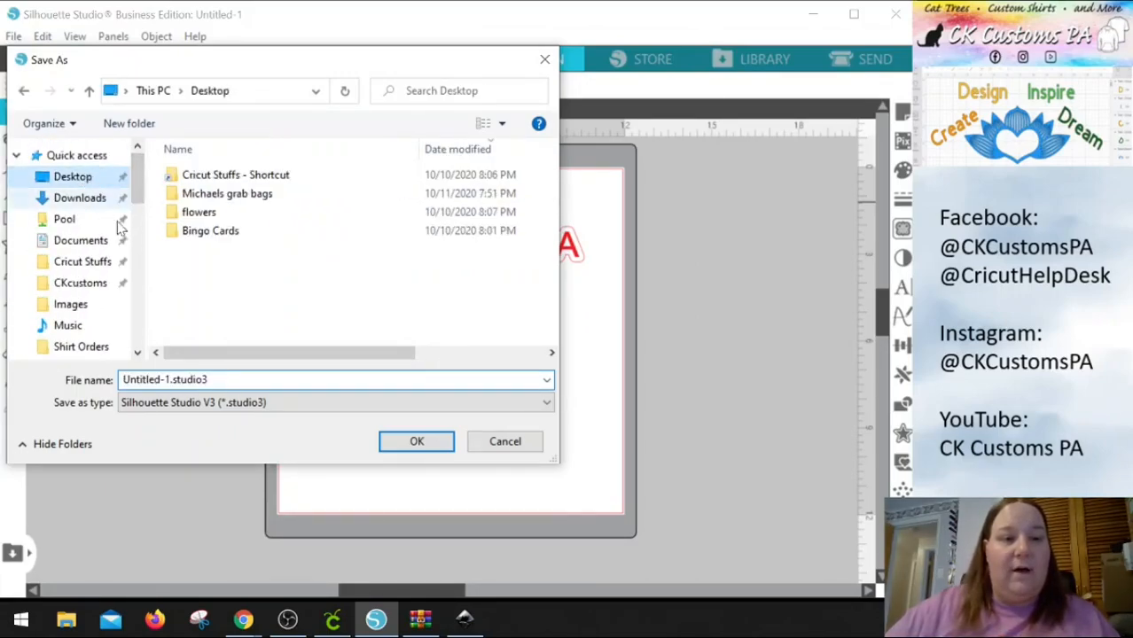
pyautogui.click(205, 379)
pyautogui.moveTo(205, 380); pyautogui.dragTo(115, 374)
pyautogui.click(237, 404)
pyautogui.click(186, 447)
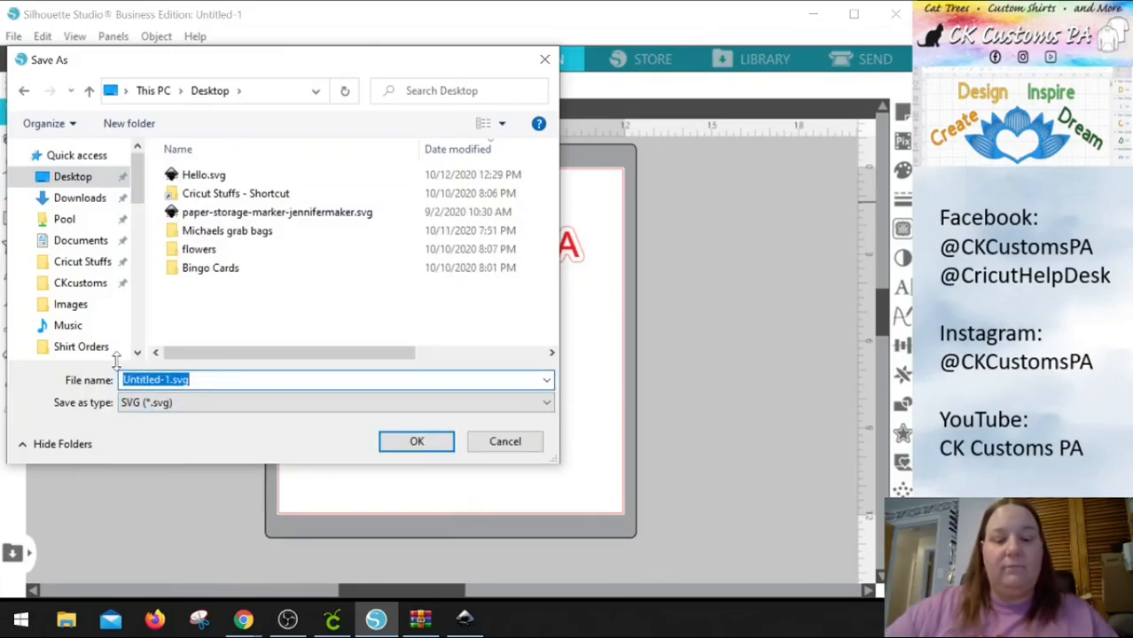
pyautogui.write('CKC')
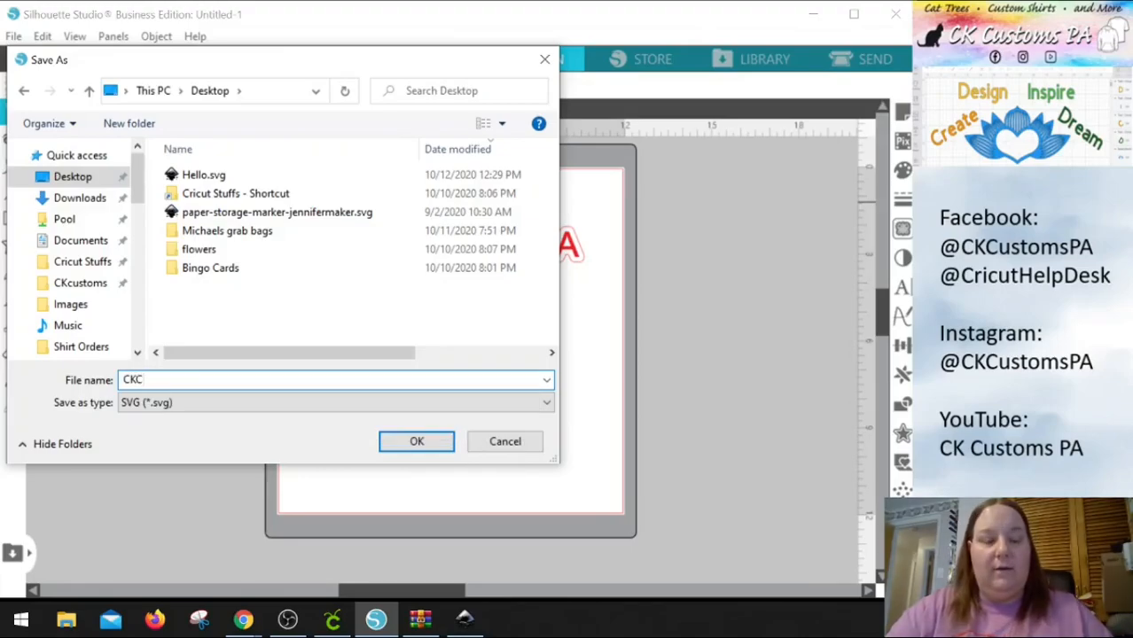
pyautogui.write(' offset')
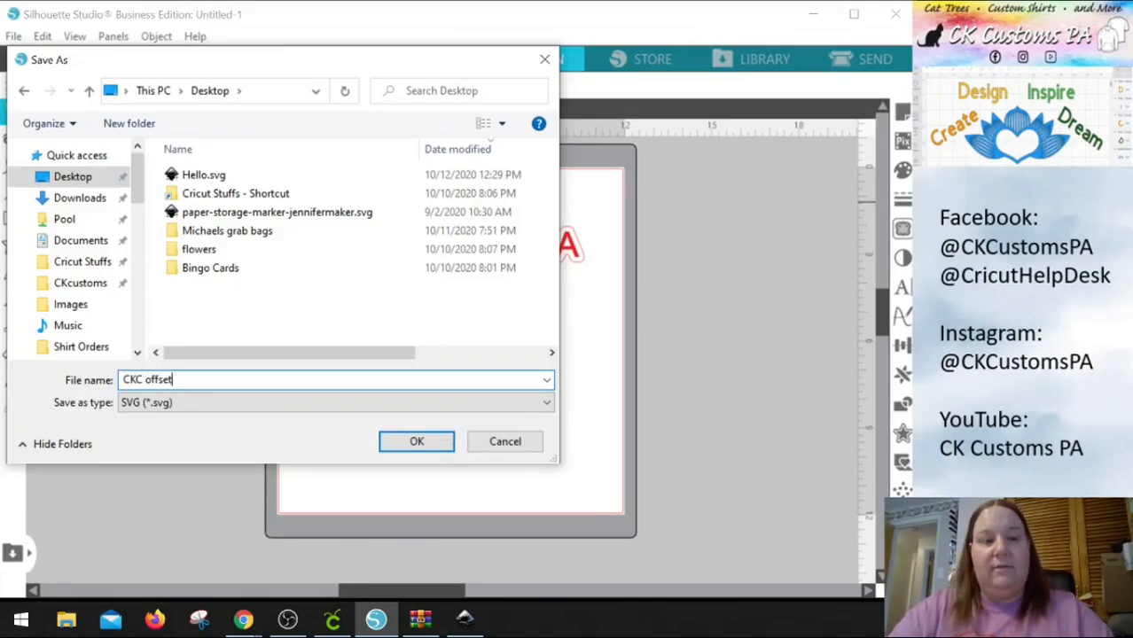
pyautogui.press('Return')
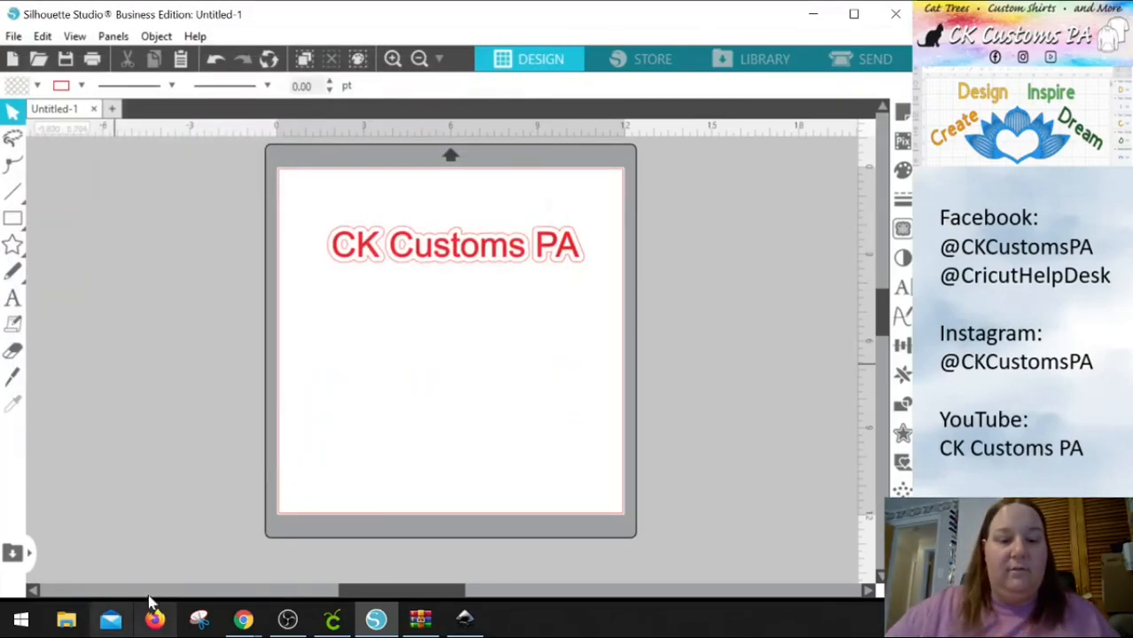
# Switch to Cricut Design Space, upload CKC offset.svg from the Desktop and insert it on the canvas
pyautogui.click(332, 620)
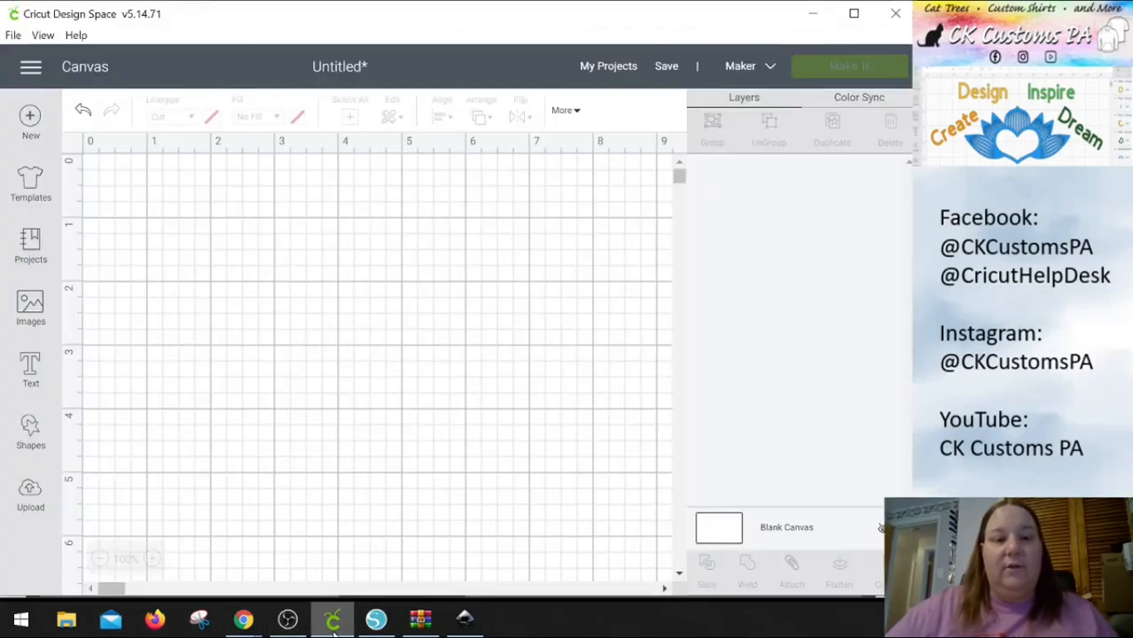
pyautogui.click(30, 493)
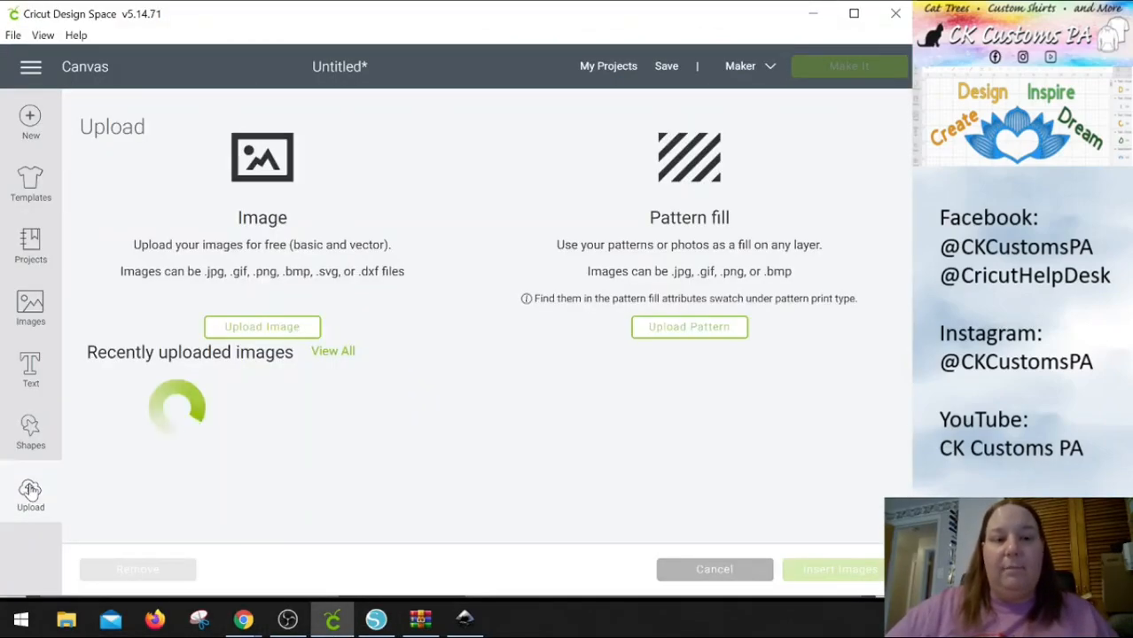
pyautogui.click(241, 332)
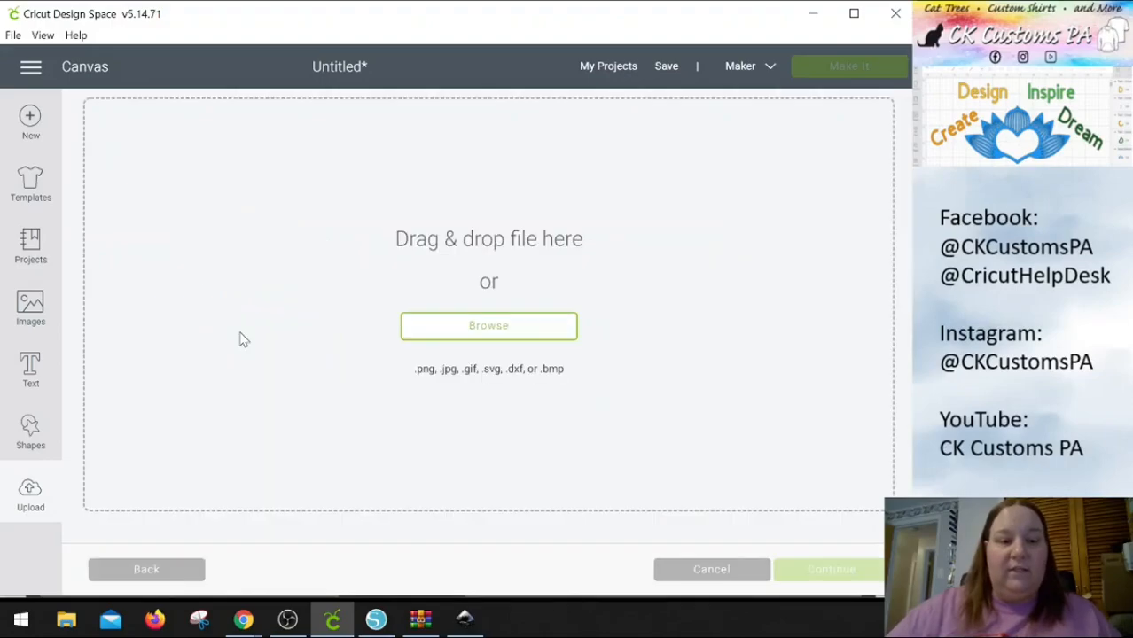
pyautogui.click(471, 328)
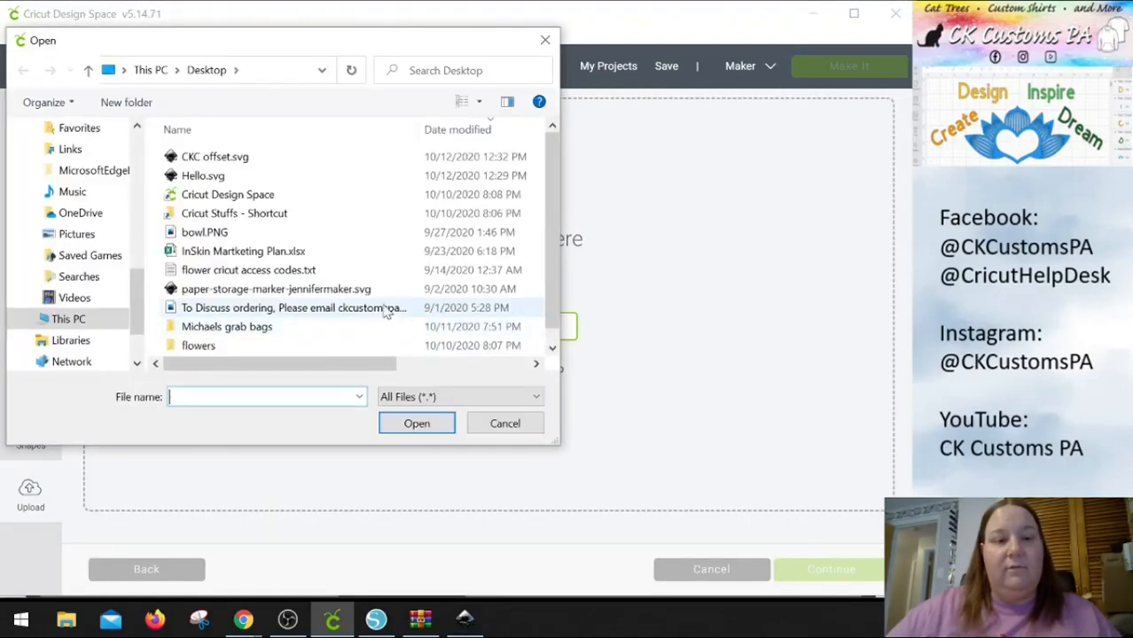
pyautogui.click(221, 156)
pyautogui.doubleClick(221, 156)
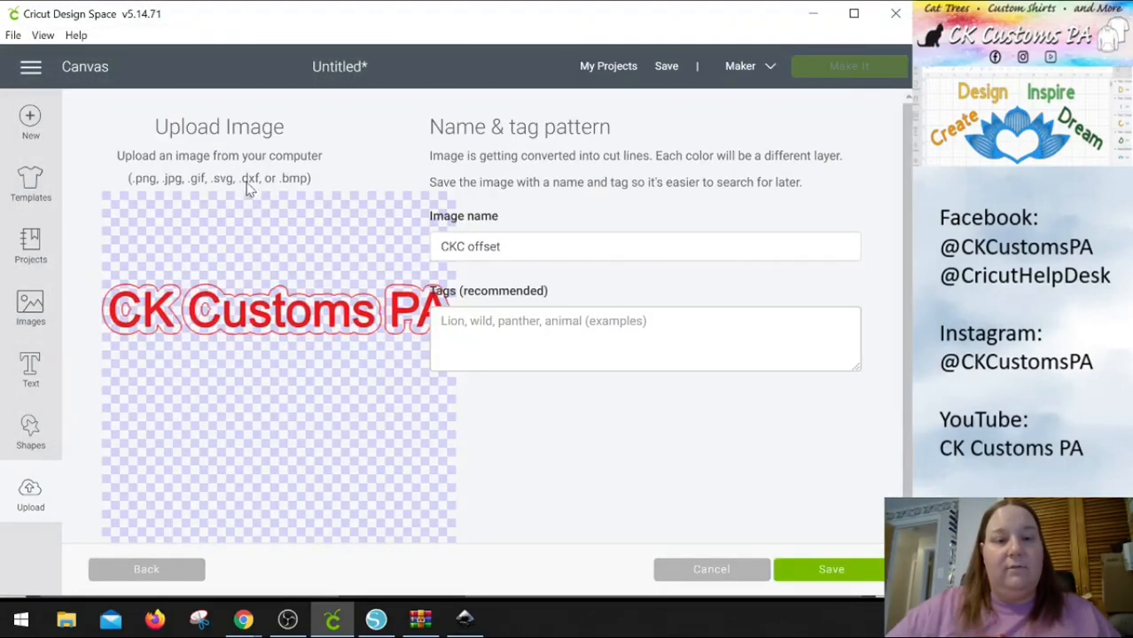
pyautogui.click(828, 574)
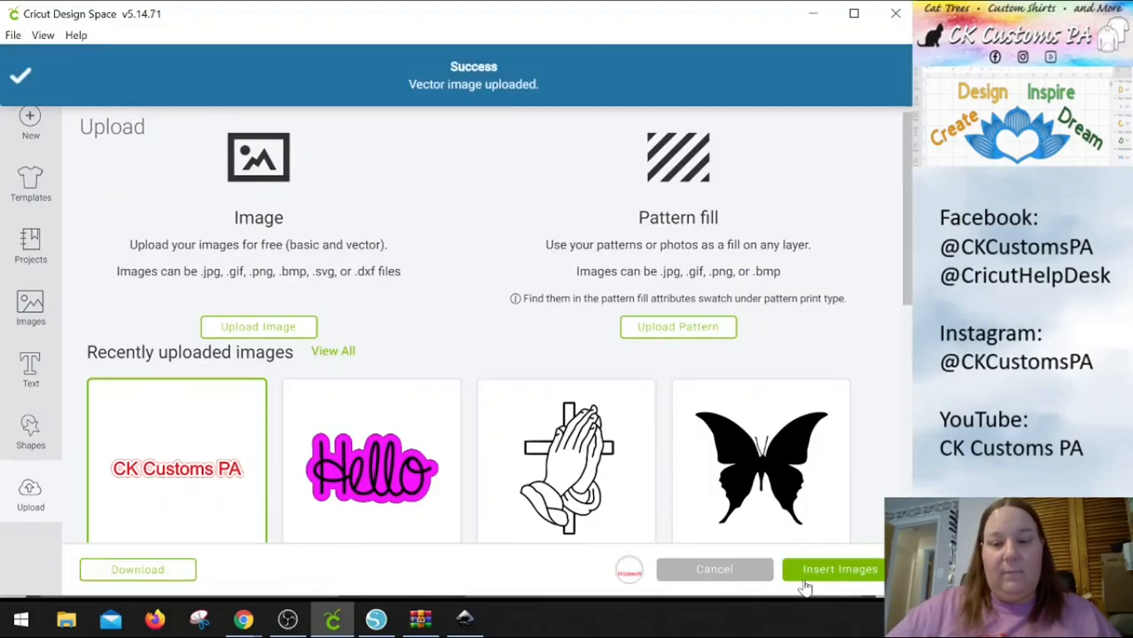
pyautogui.click(816, 572)
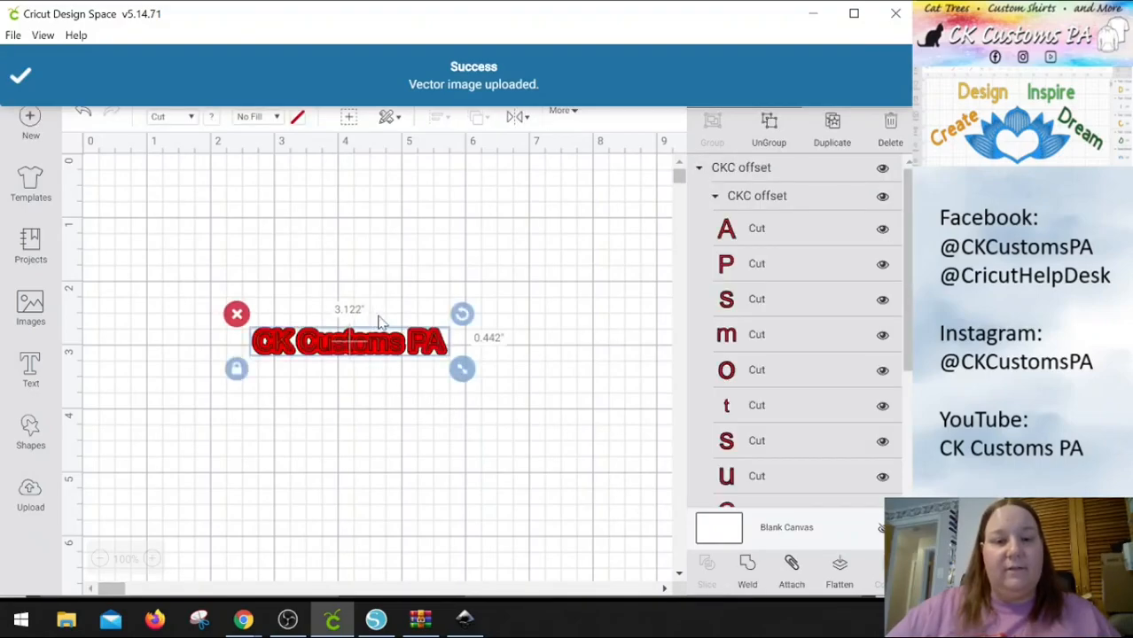
# Enlarge the inserted CK Customs PA design to about 5.47 inches wide and move it toward the canvas's upper area
pyautogui.moveTo(461, 370); pyautogui.dragTo(605, 387)
pyautogui.moveTo(440, 358); pyautogui.dragTo(379, 275)
pyautogui.click(439, 351)
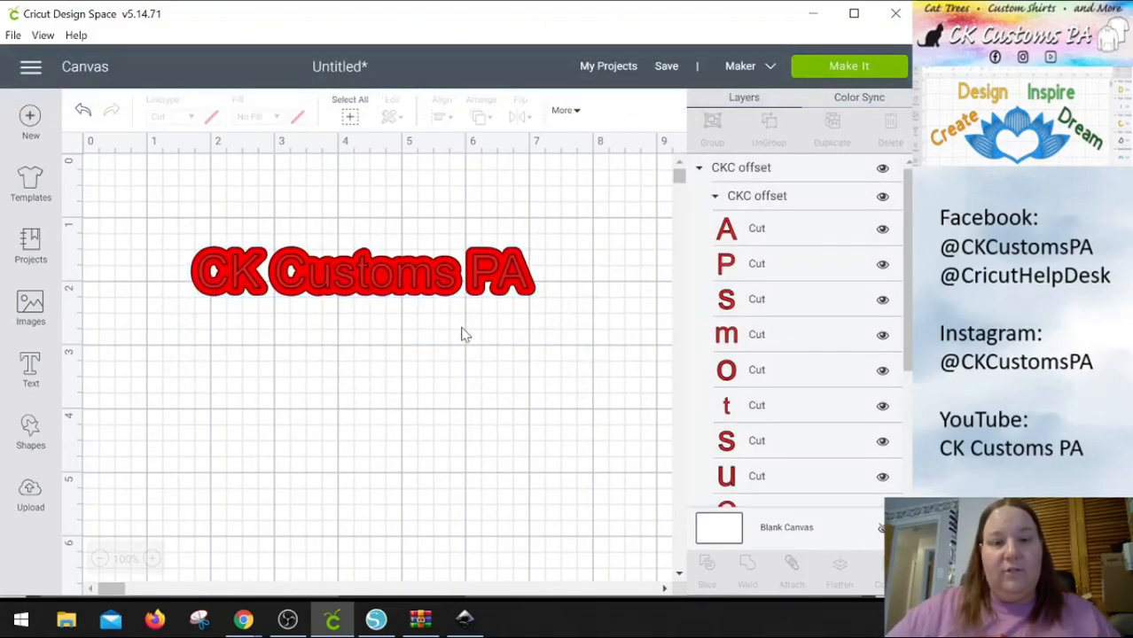
# Recolor the inner group of CK Customs PA letters light purple, leaving the offset shapes out of the selection
pyautogui.click(470, 270)
pyautogui.click(781, 197)
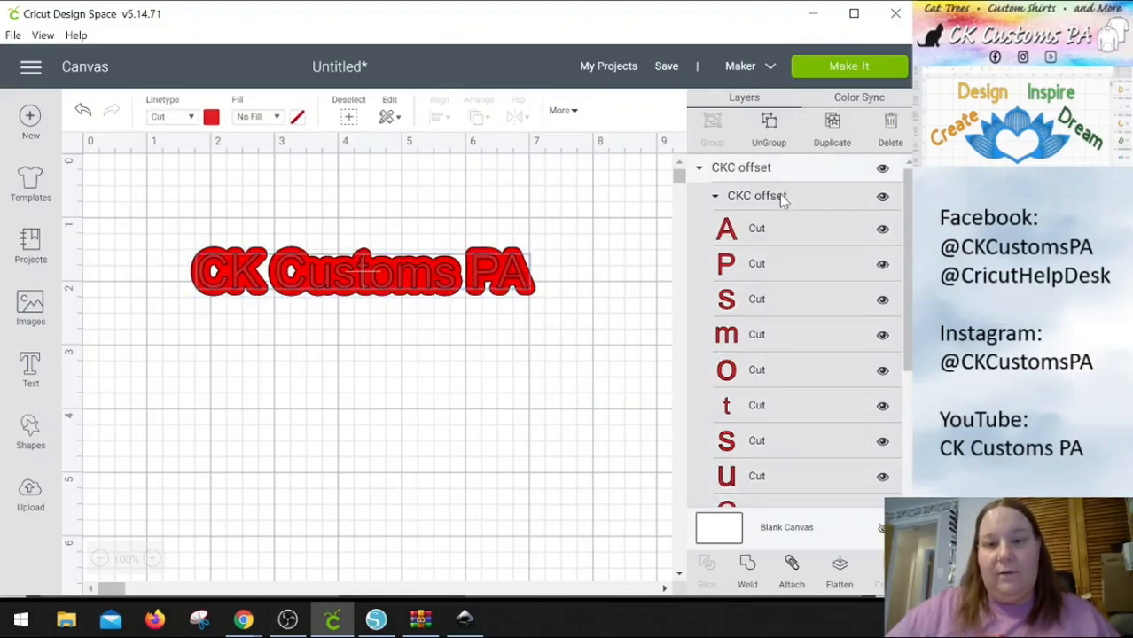
pyautogui.scroll(-3, 789, 222)
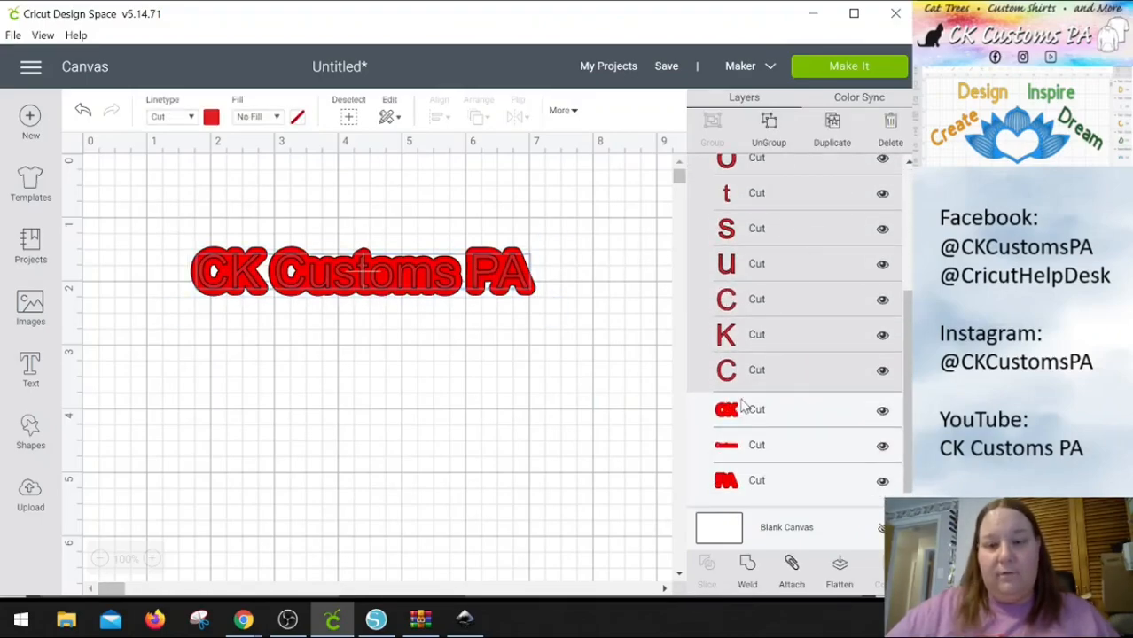
pyautogui.scroll(5, 780, 322)
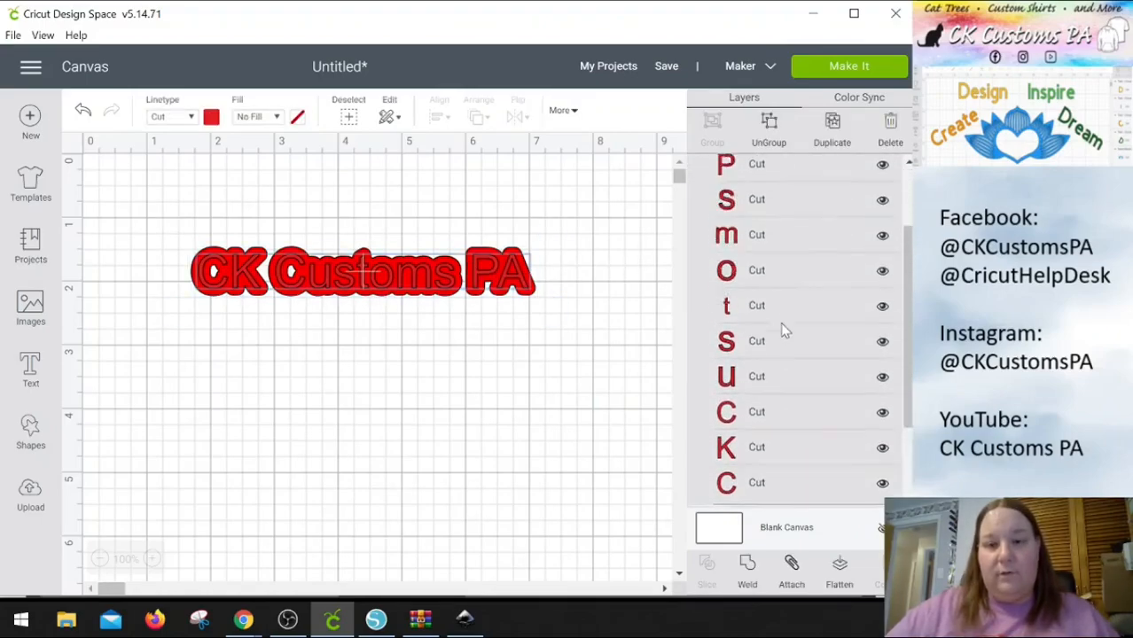
pyautogui.click(211, 118)
pyautogui.click(252, 212)
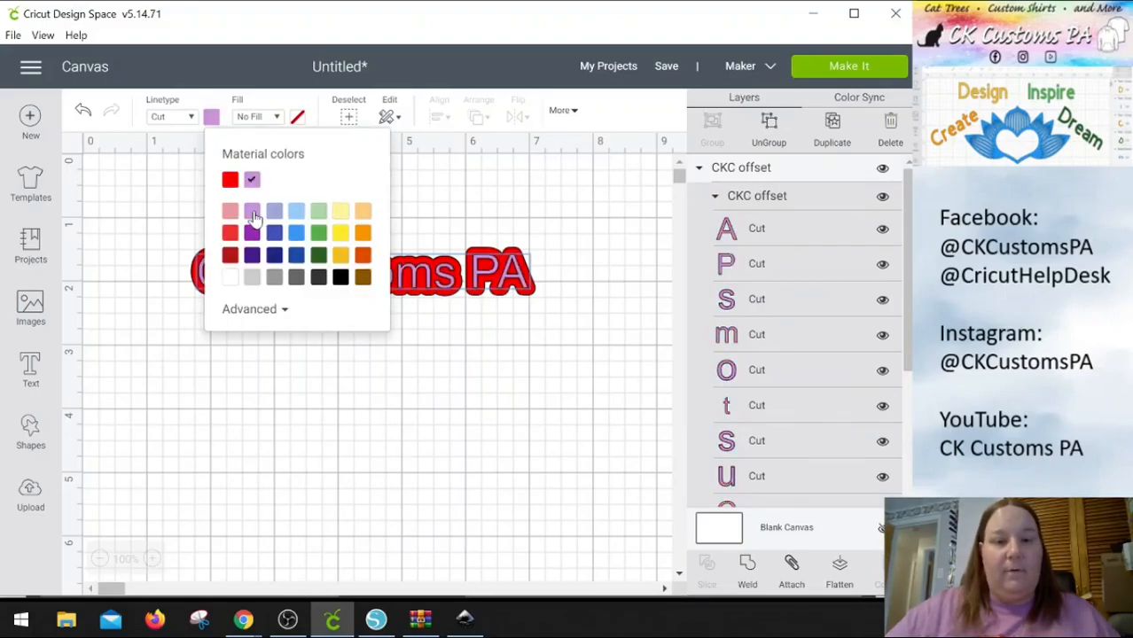
pyautogui.click(508, 422)
# Examine the red CK, Customs and PA offset layers individually and as a combined selection
pyautogui.scroll(-3, 746, 301)
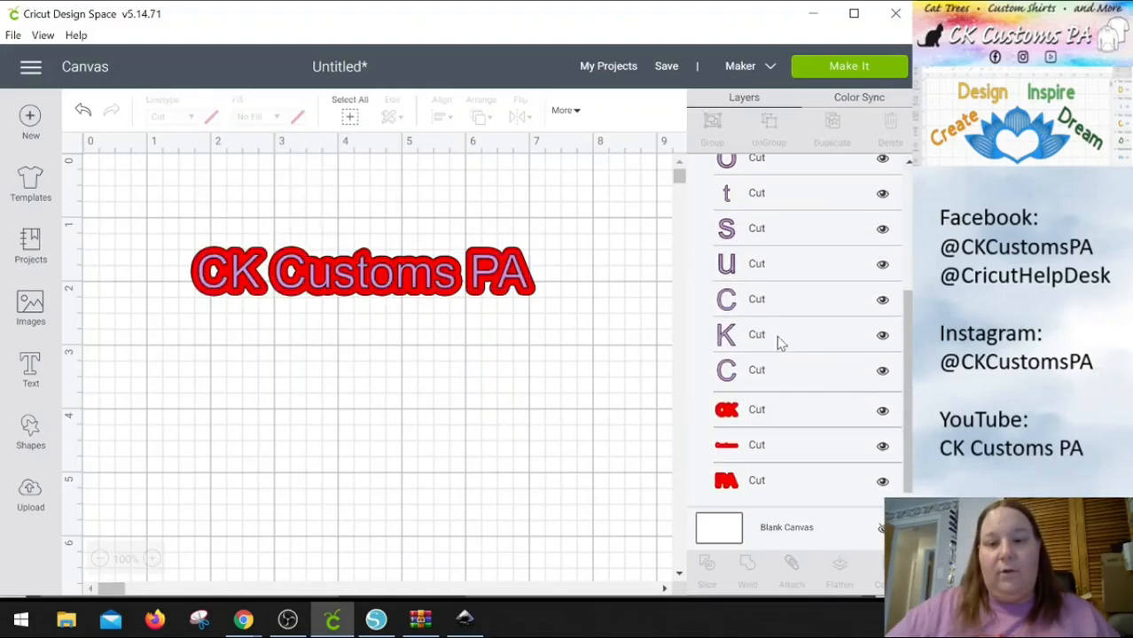
pyautogui.click(767, 416)
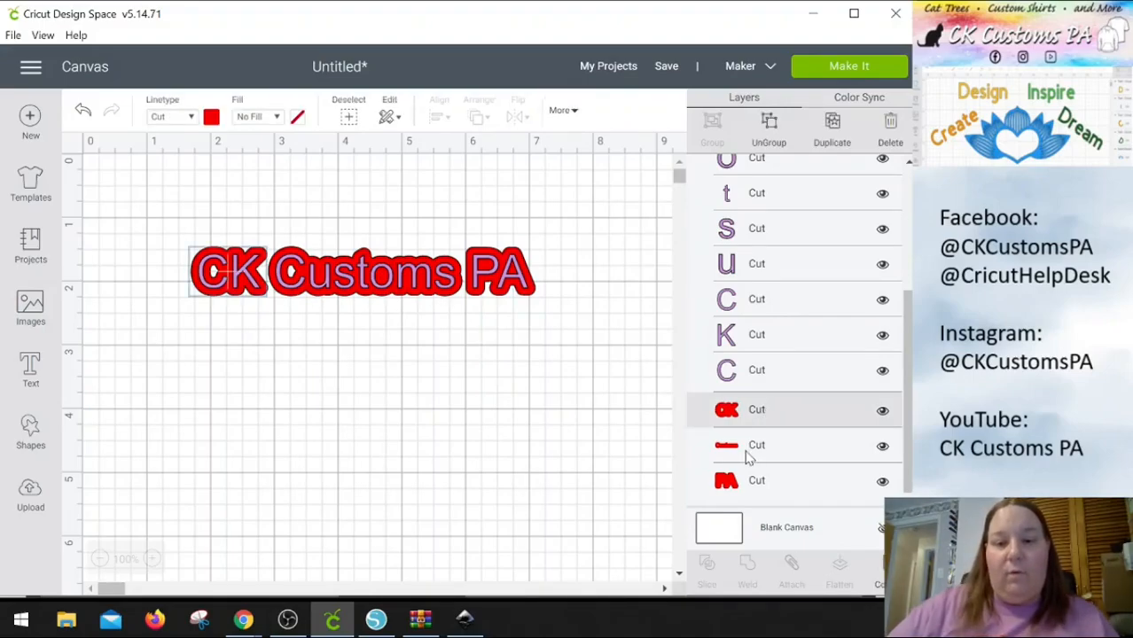
pyautogui.click(759, 454)
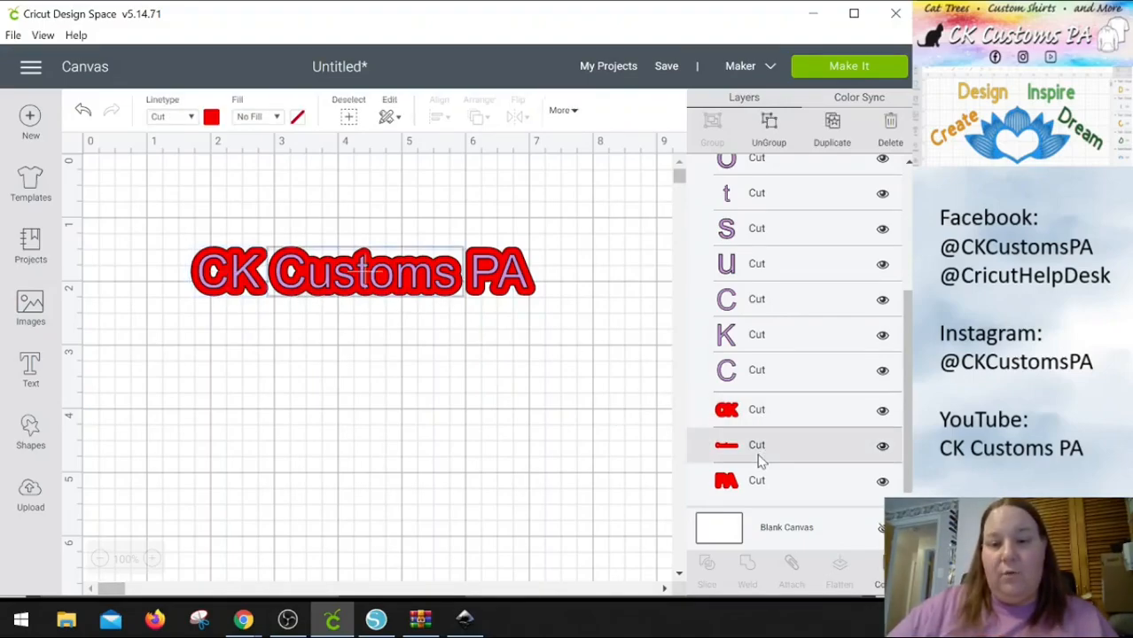
pyautogui.click(765, 489)
pyautogui.click(747, 414)
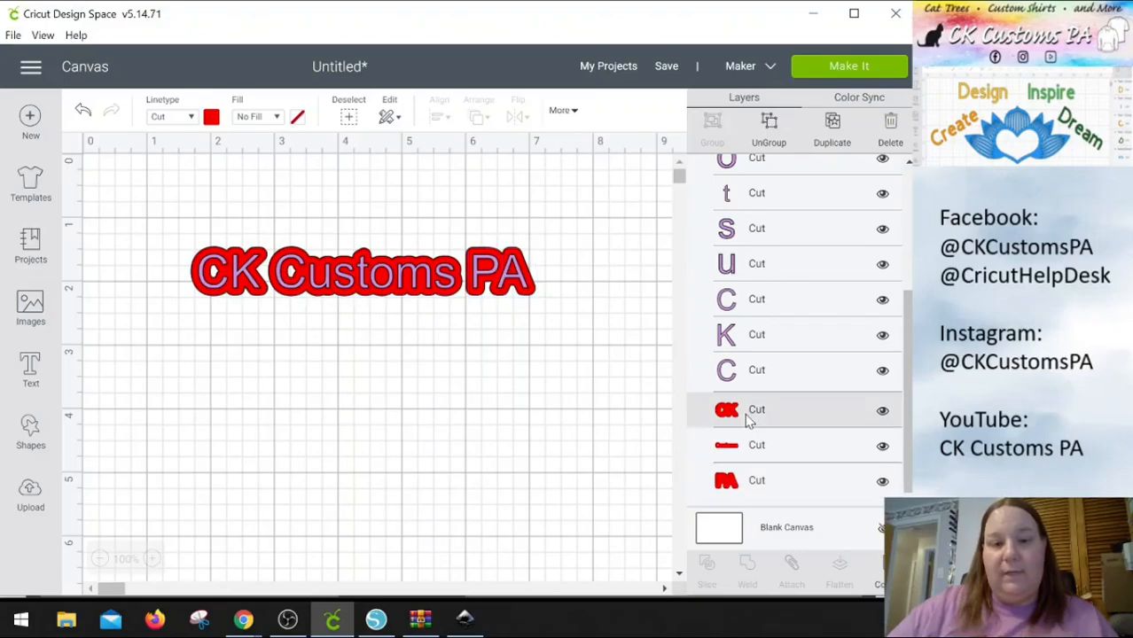
pyautogui.click(759, 452)
pyautogui.click(756, 486)
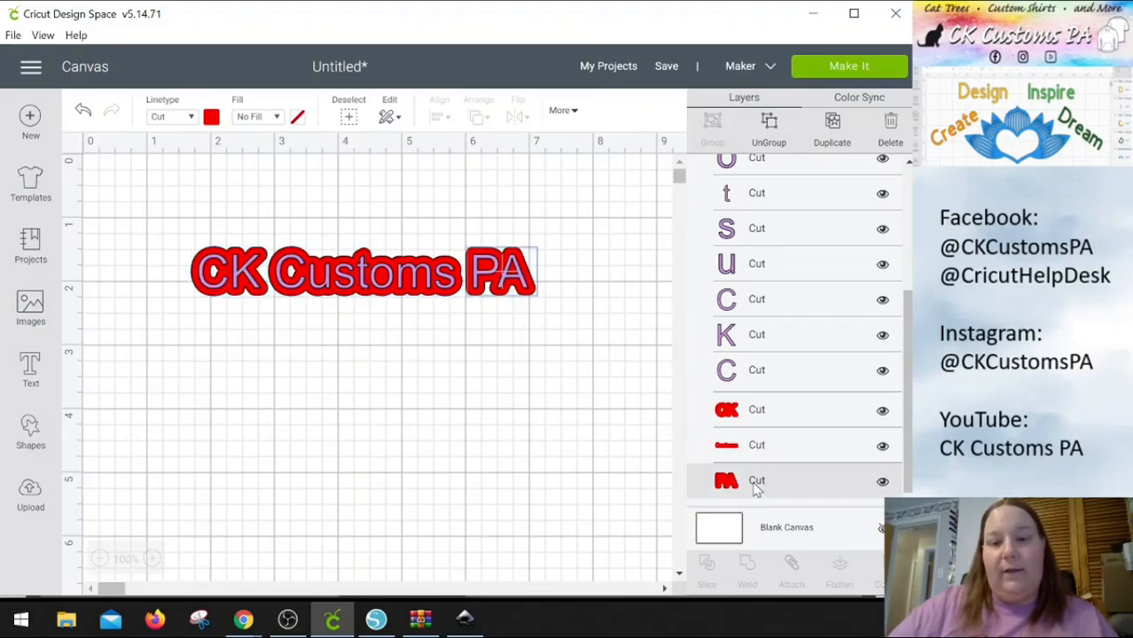
pyautogui.click(764, 415)
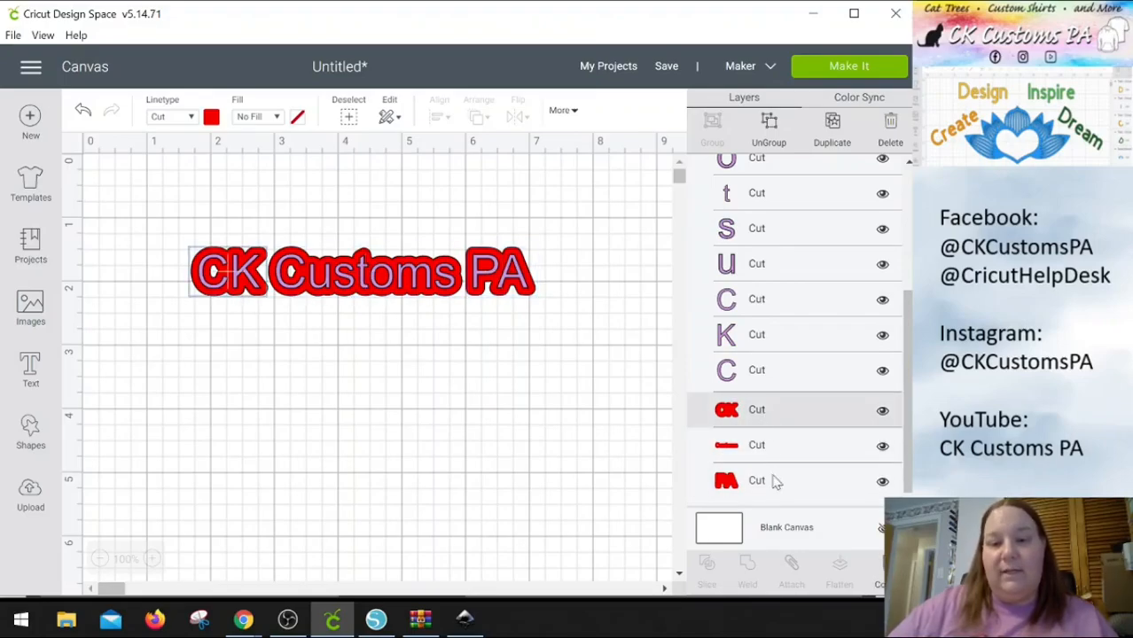
pyautogui.keyDown('shift'); pyautogui.click(770, 459); pyautogui.keyUp('shift')
pyautogui.keyDown('shift'); pyautogui.click(762, 487); pyautogui.keyUp('shift')
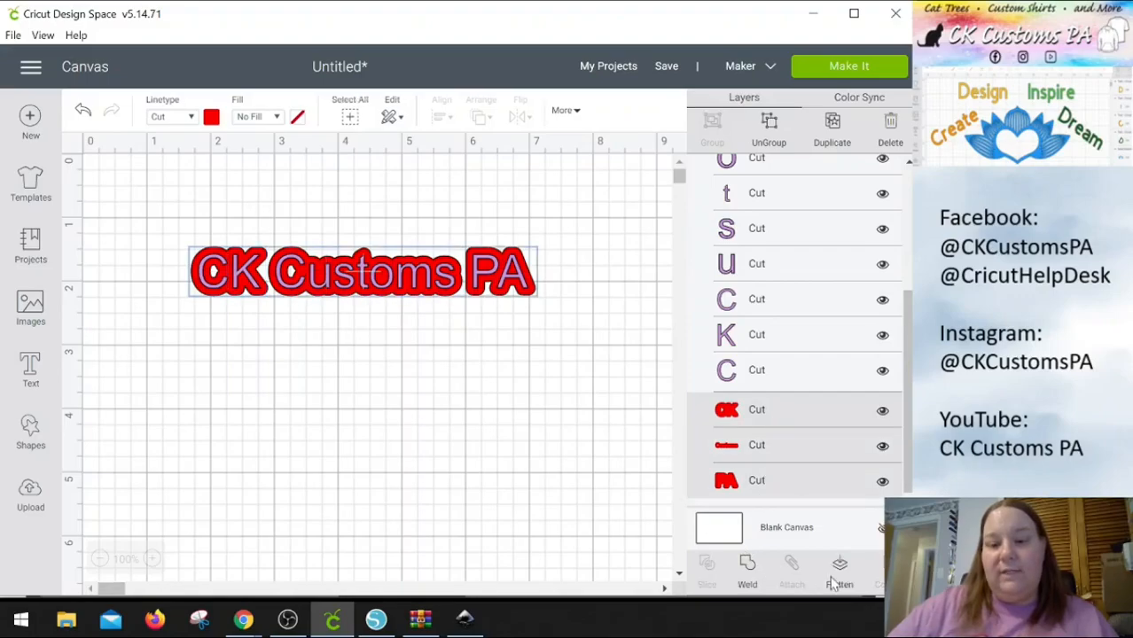
# Ungroup the outer CKC offset group to separate the letters from the offset shapes
pyautogui.scroll(5, 771, 282)
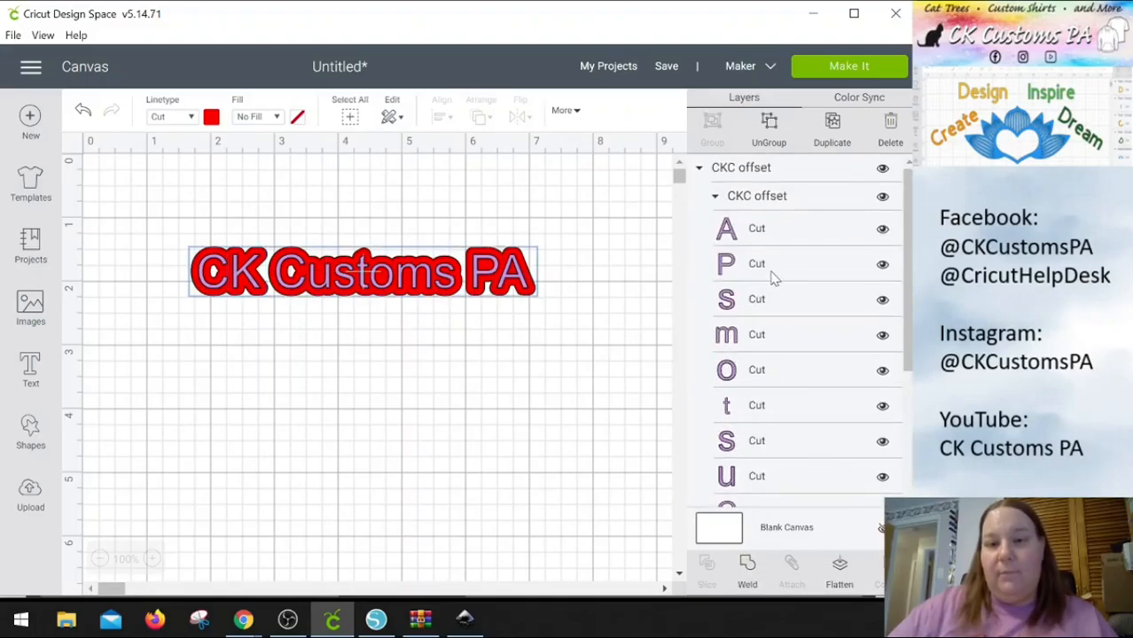
pyautogui.click(743, 172)
pyautogui.click(769, 128)
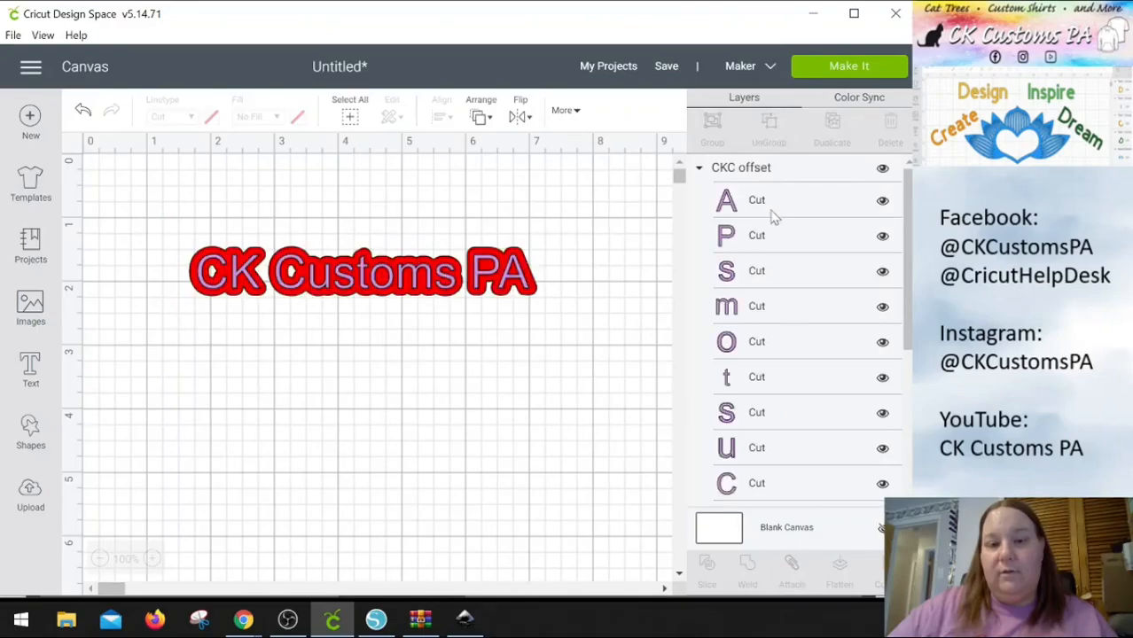
# Attach the three red offset shapes behind CK, Customs and PA to one another
pyautogui.scroll(-5, 849, 324)
pyautogui.click(736, 356)
pyautogui.keyDown('shift'); pyautogui.click(735, 407); pyautogui.keyUp('shift')
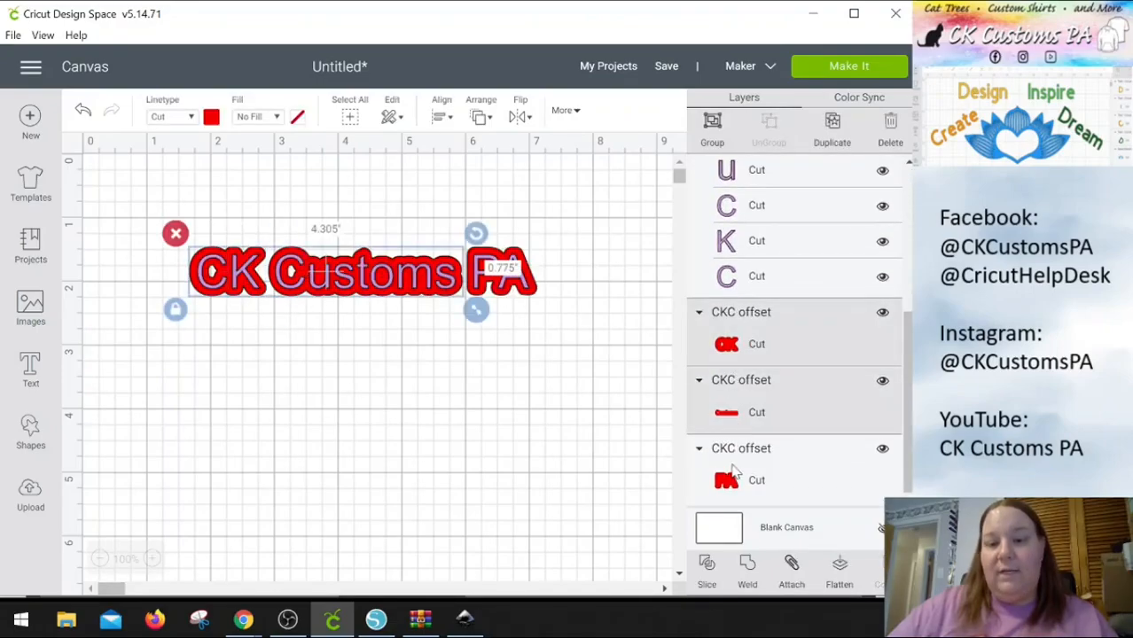
pyautogui.keyDown('shift'); pyautogui.click(732, 483); pyautogui.keyUp('shift')
pyautogui.click(791, 575)
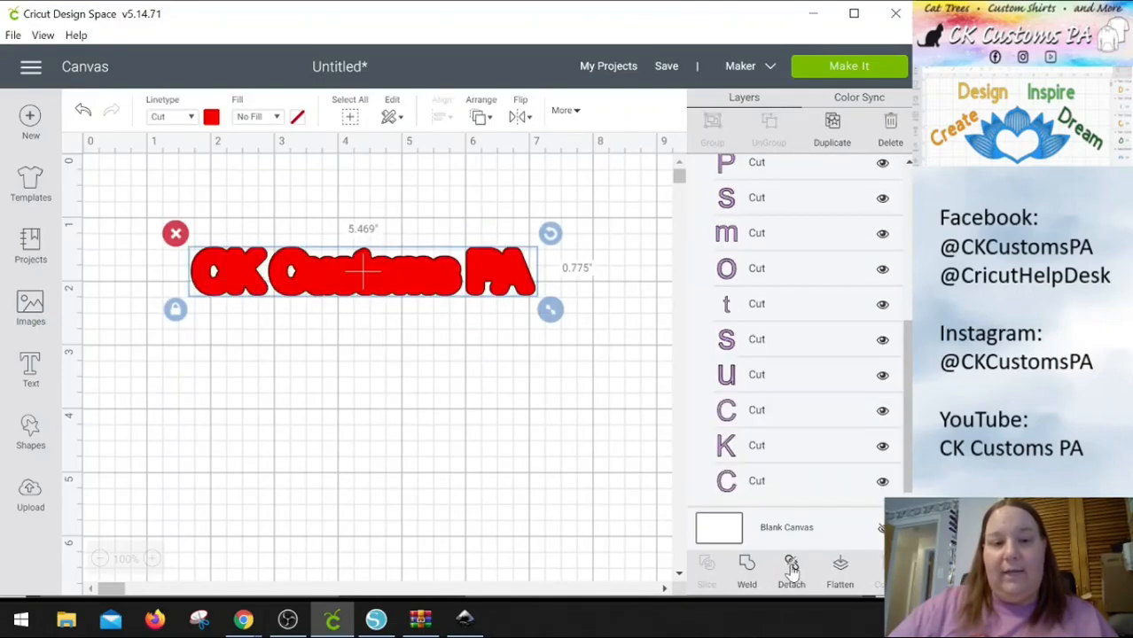
# Send the attached red offset shapes to the back, behind the purple letters
pyautogui.scroll(10, 744, 265)
pyautogui.rightClick(766, 166)
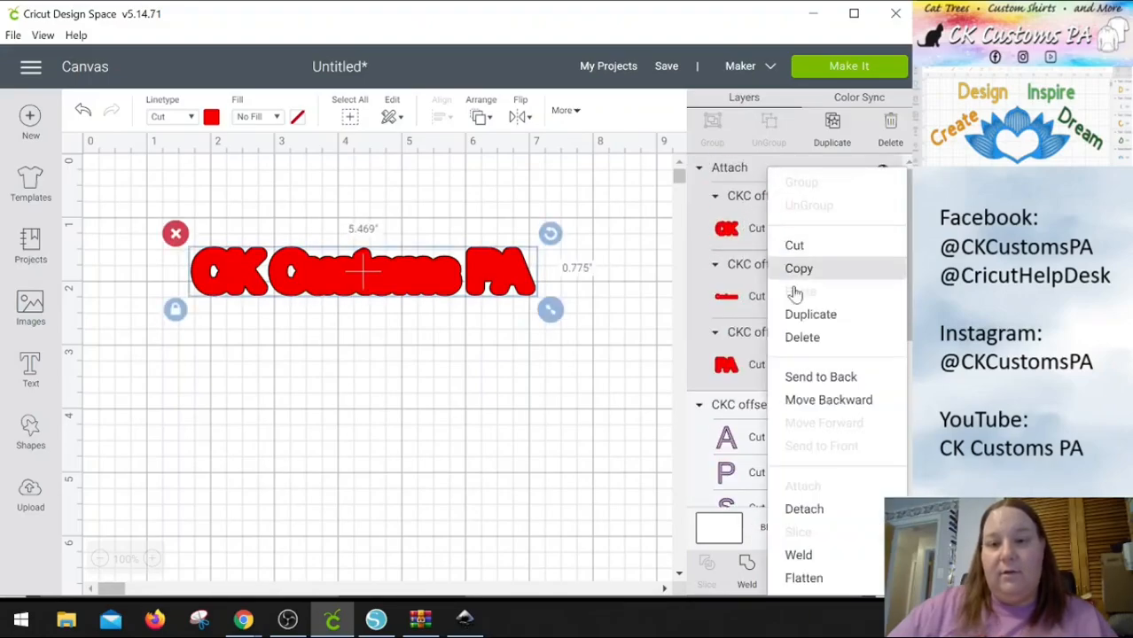
pyautogui.click(787, 377)
pyautogui.click(504, 414)
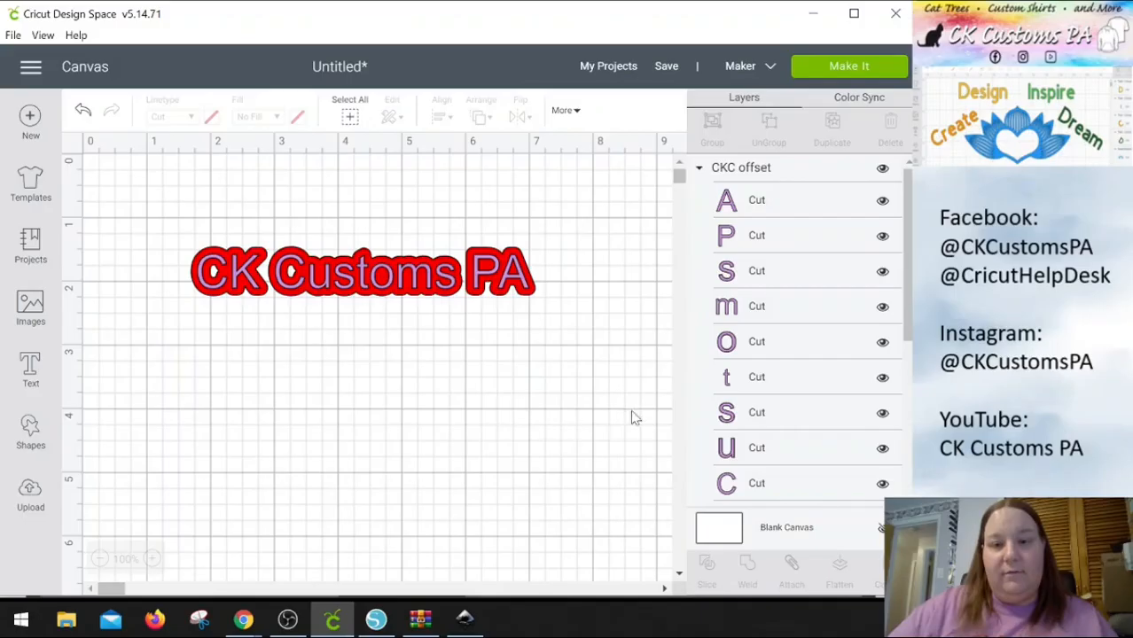